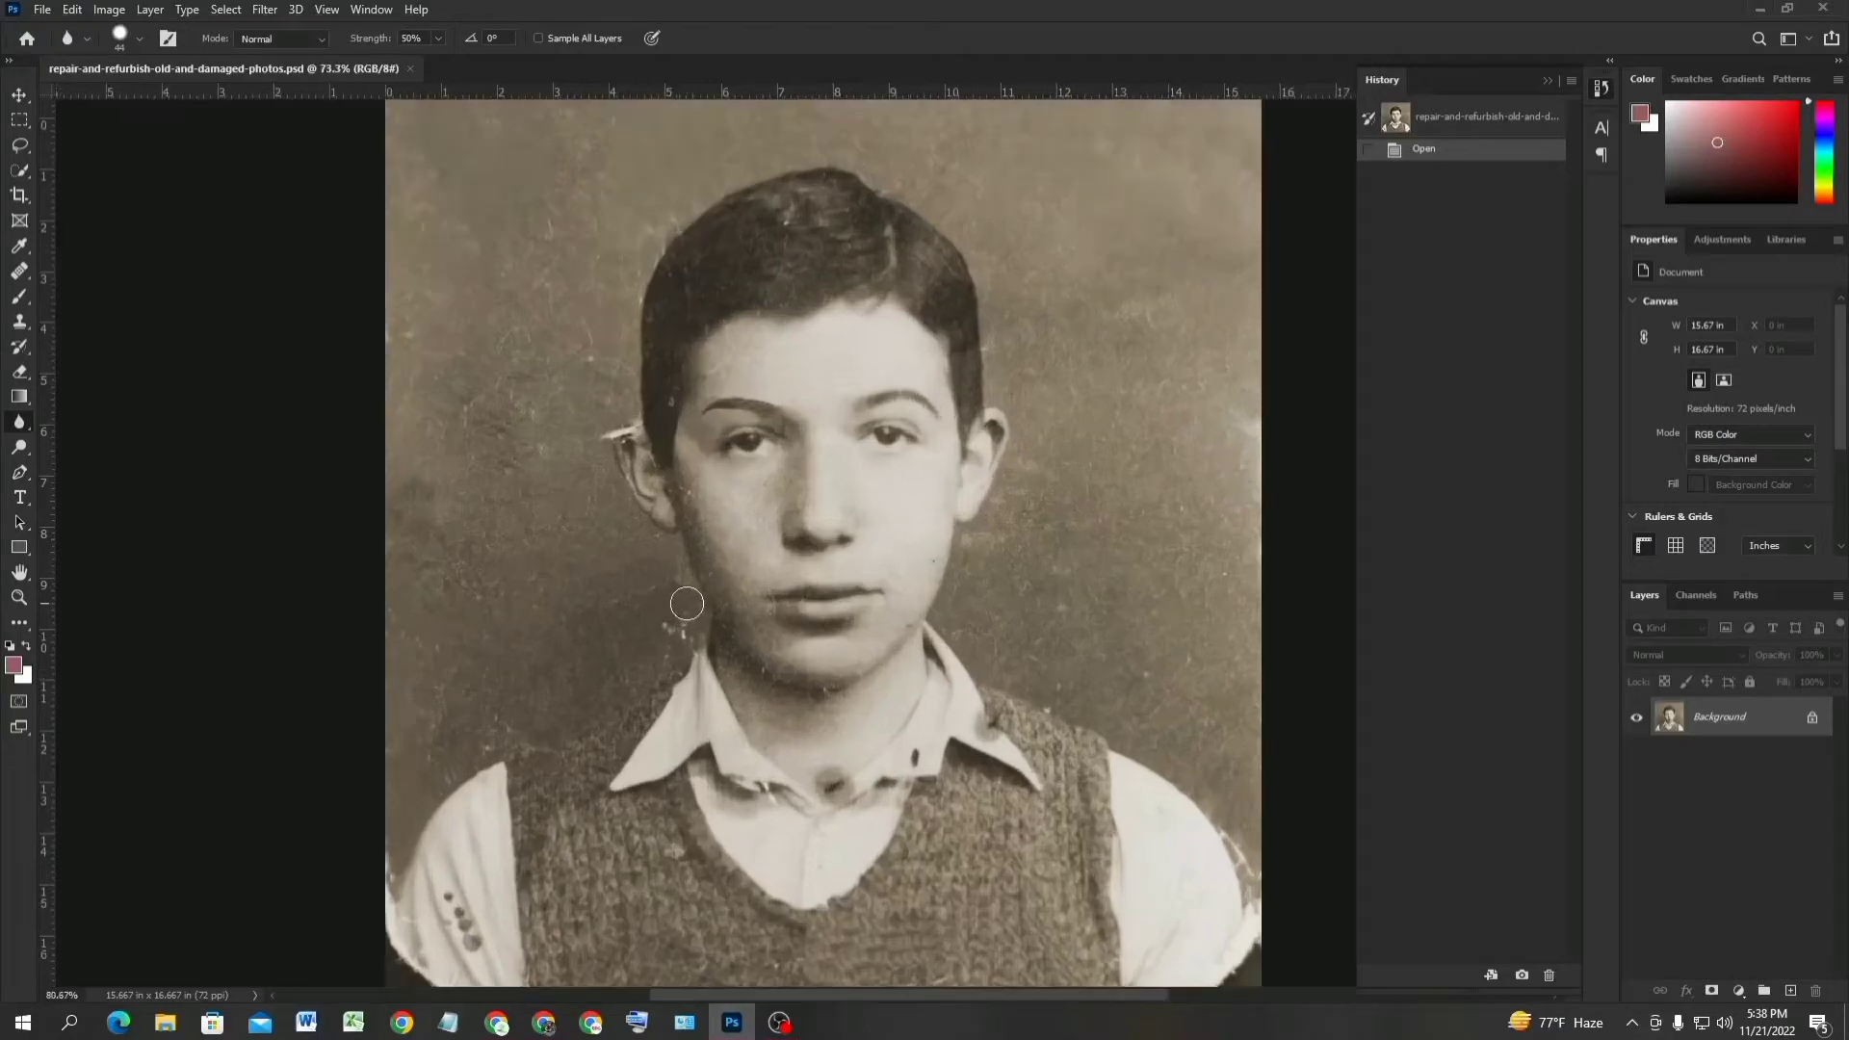
Start a Pen tool path just outside the photo's lower-left edge and trace the sleeve's outer edge up to the shoulder tip.
{"action": "scroll", "coordinate": [593, 605], "scroll_direction": "up", "scroll_amount": 2}
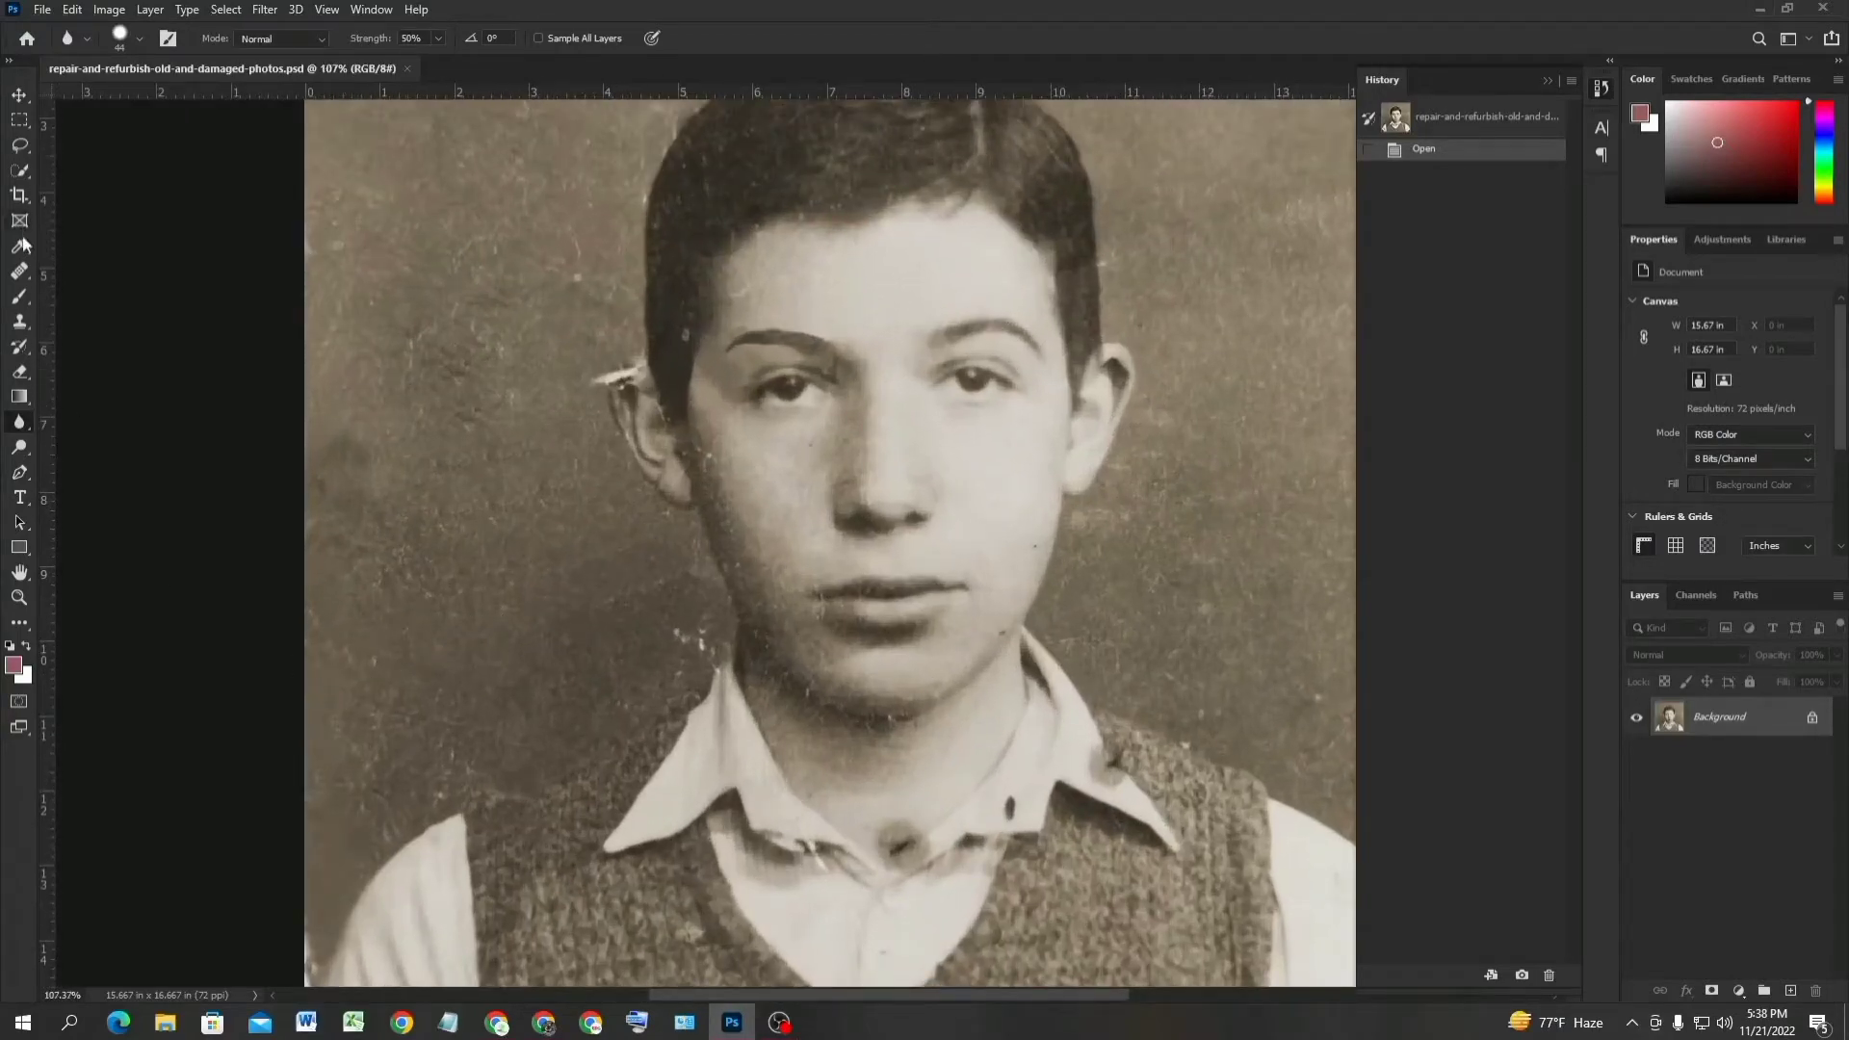
{"action": "left_click", "coordinate": [25, 471]}
{"action": "left_click", "coordinate": [124, 470]}
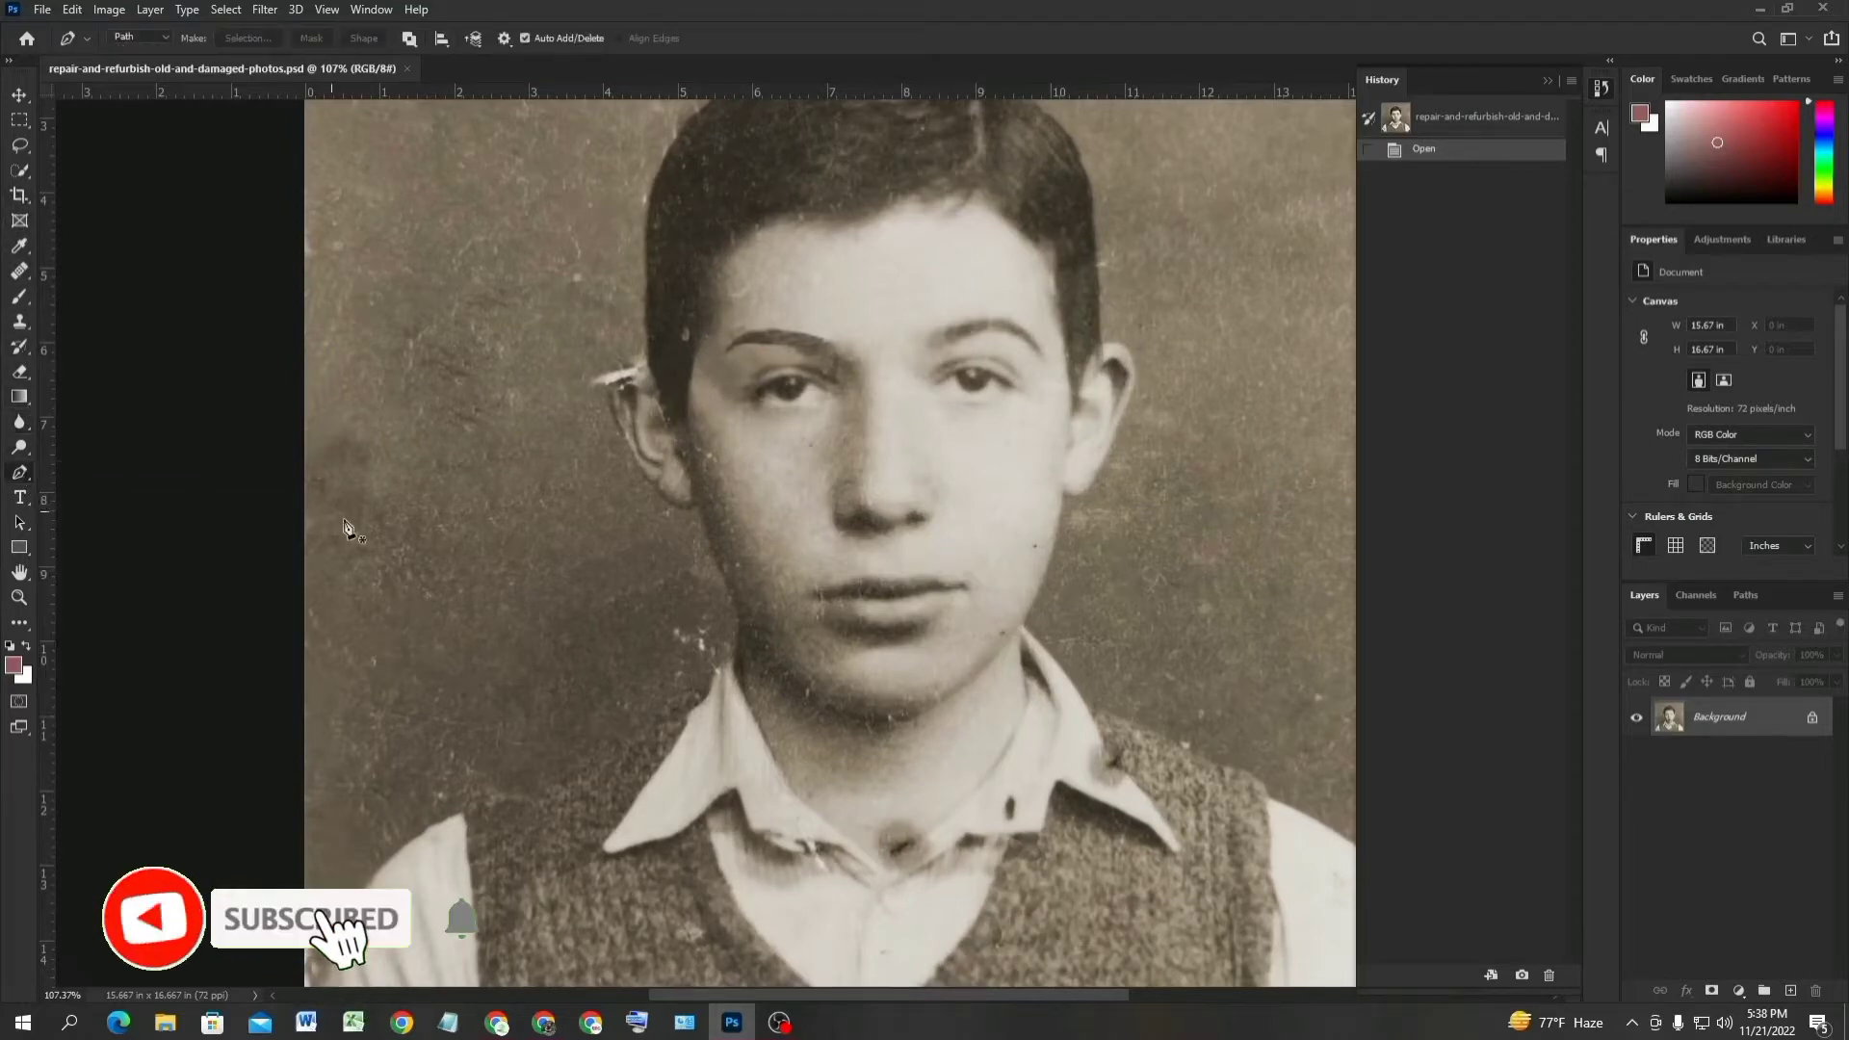
{"action": "scroll", "coordinate": [259, 870], "scroll_direction": "up", "scroll_amount": 2}
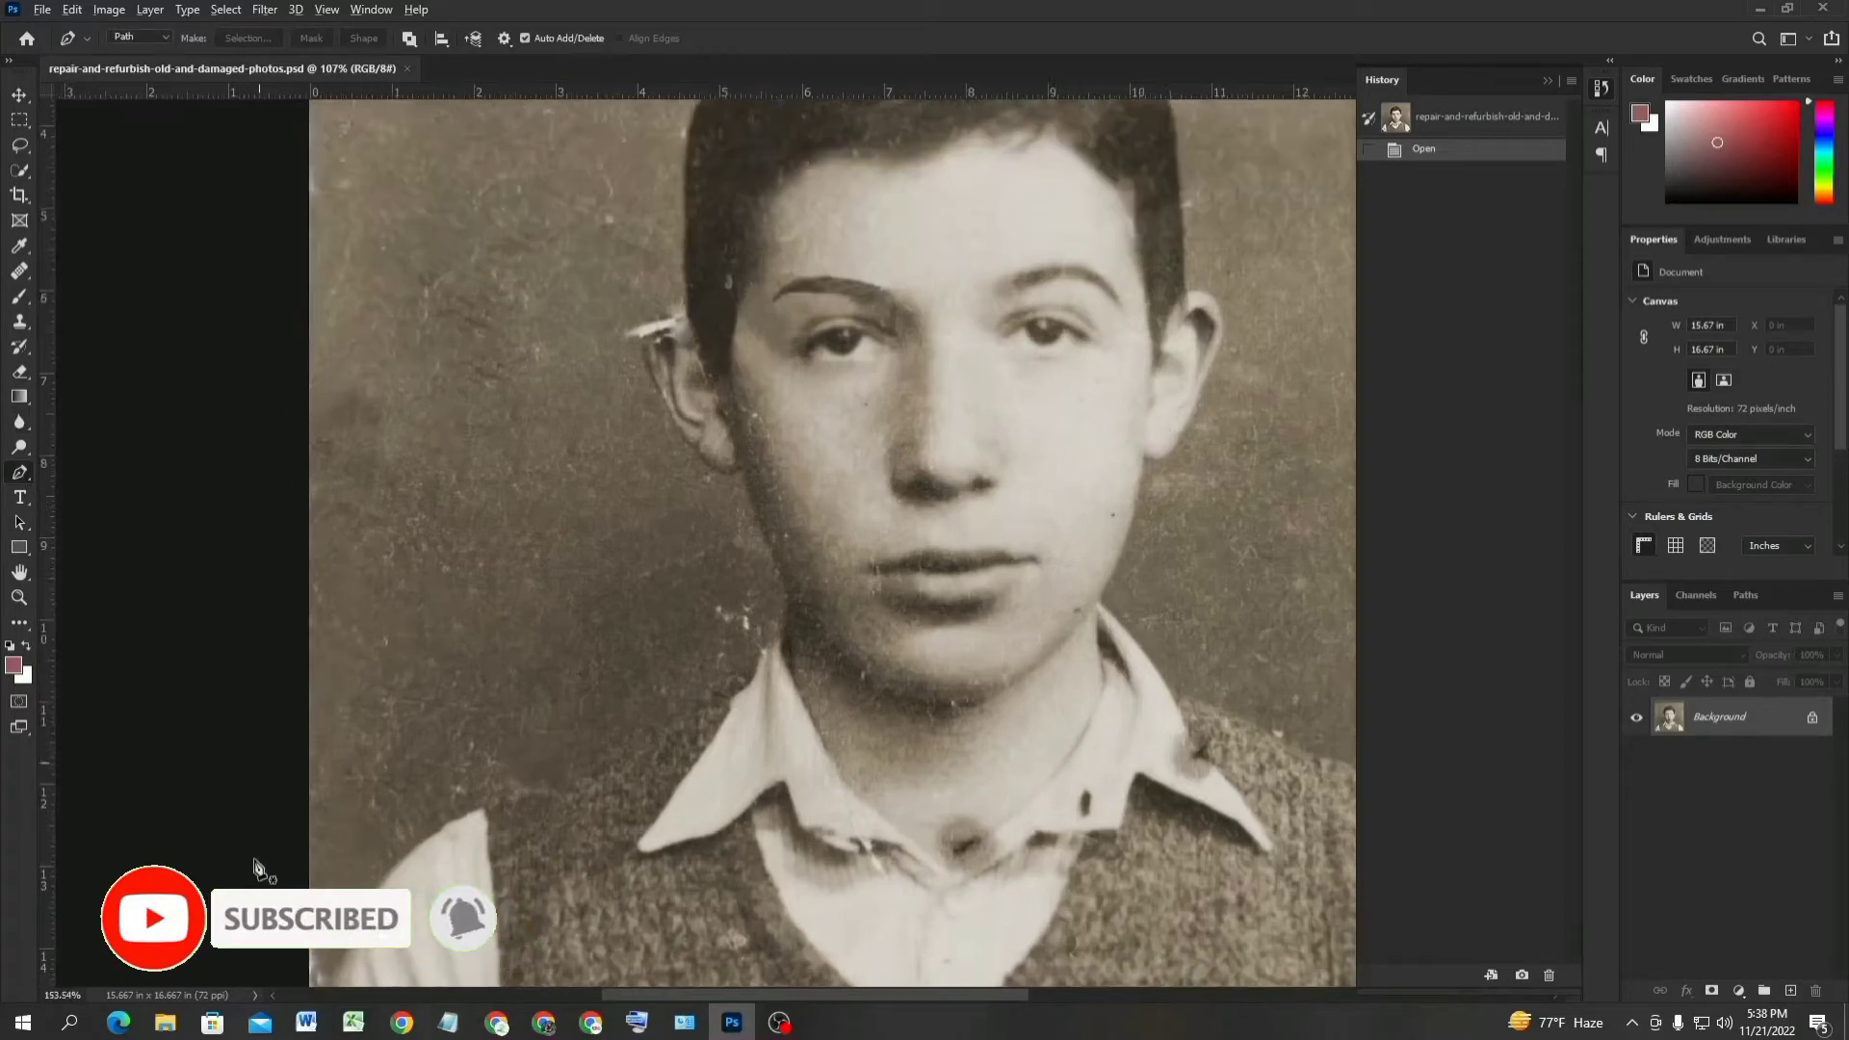
{"action": "scroll", "coordinate": [258, 869], "scroll_direction": "up", "scroll_amount": 1}
{"action": "left_click_drag", "start_coordinate": [388, 879], "coordinate": [479, 521]}
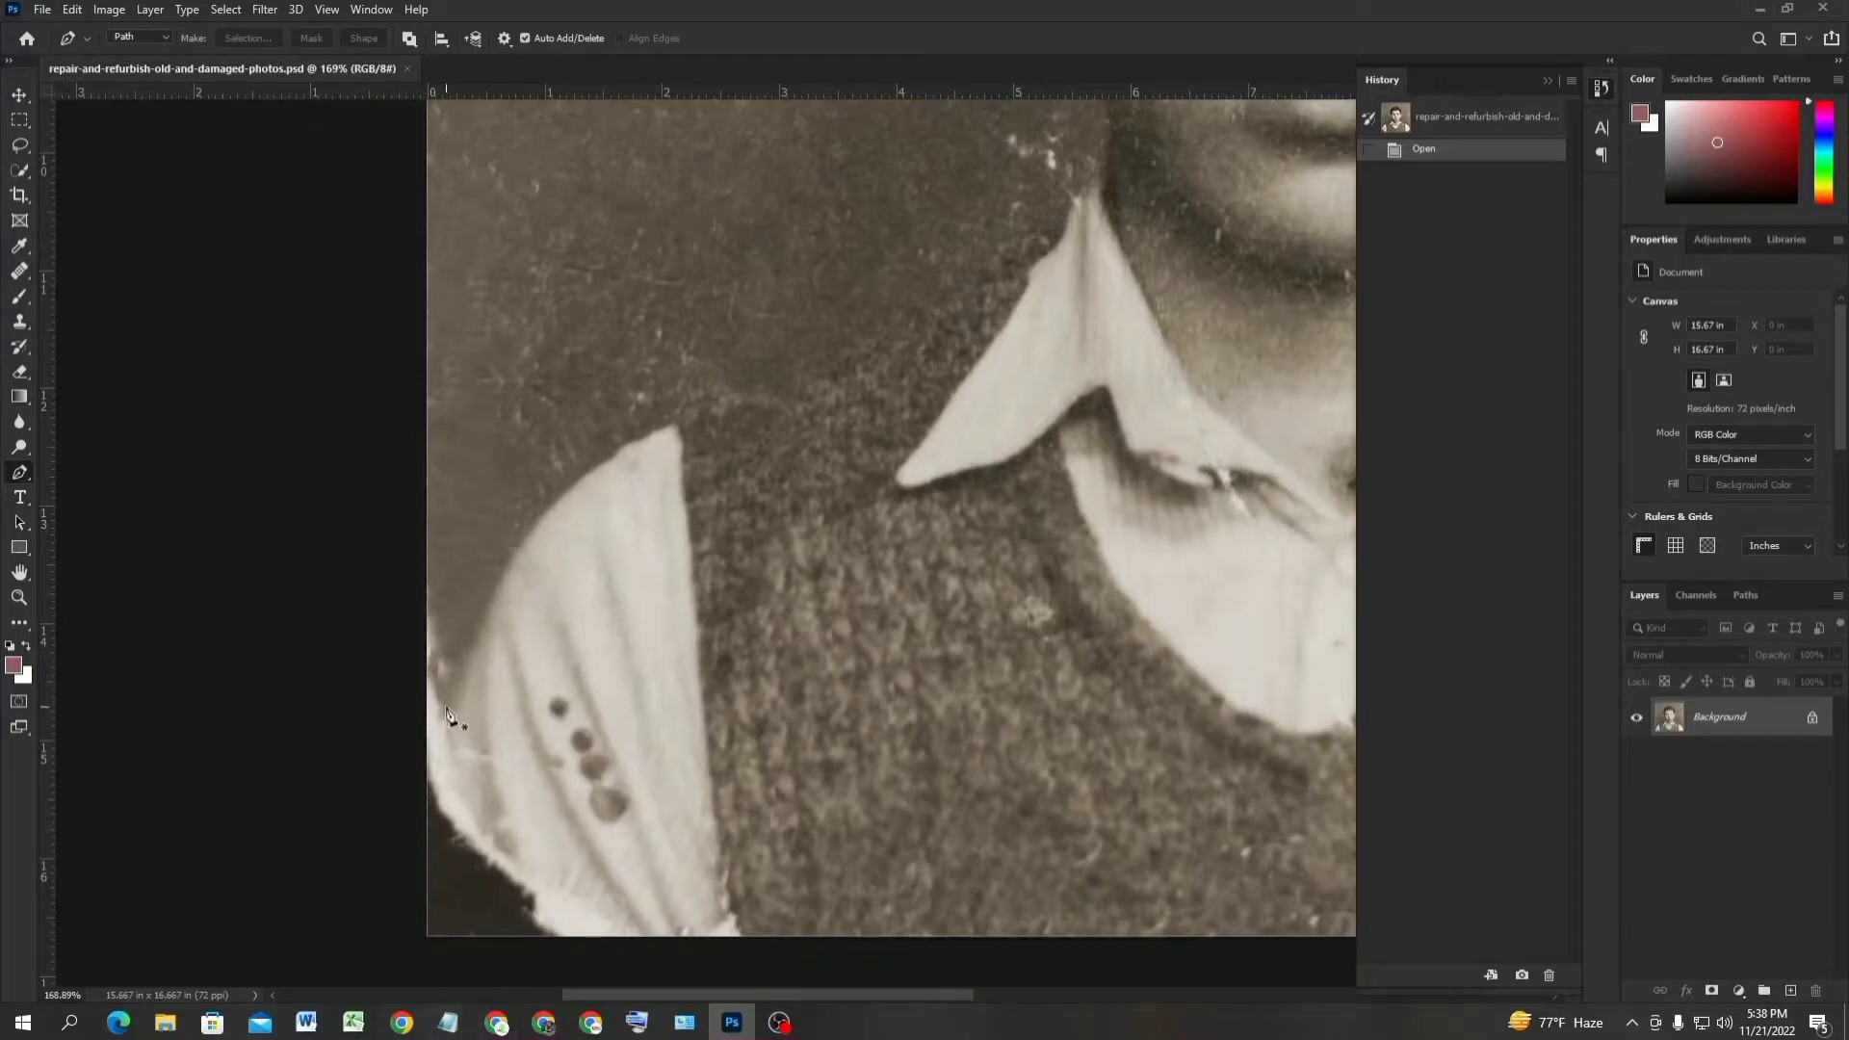
{"action": "left_click", "coordinate": [404, 788]}
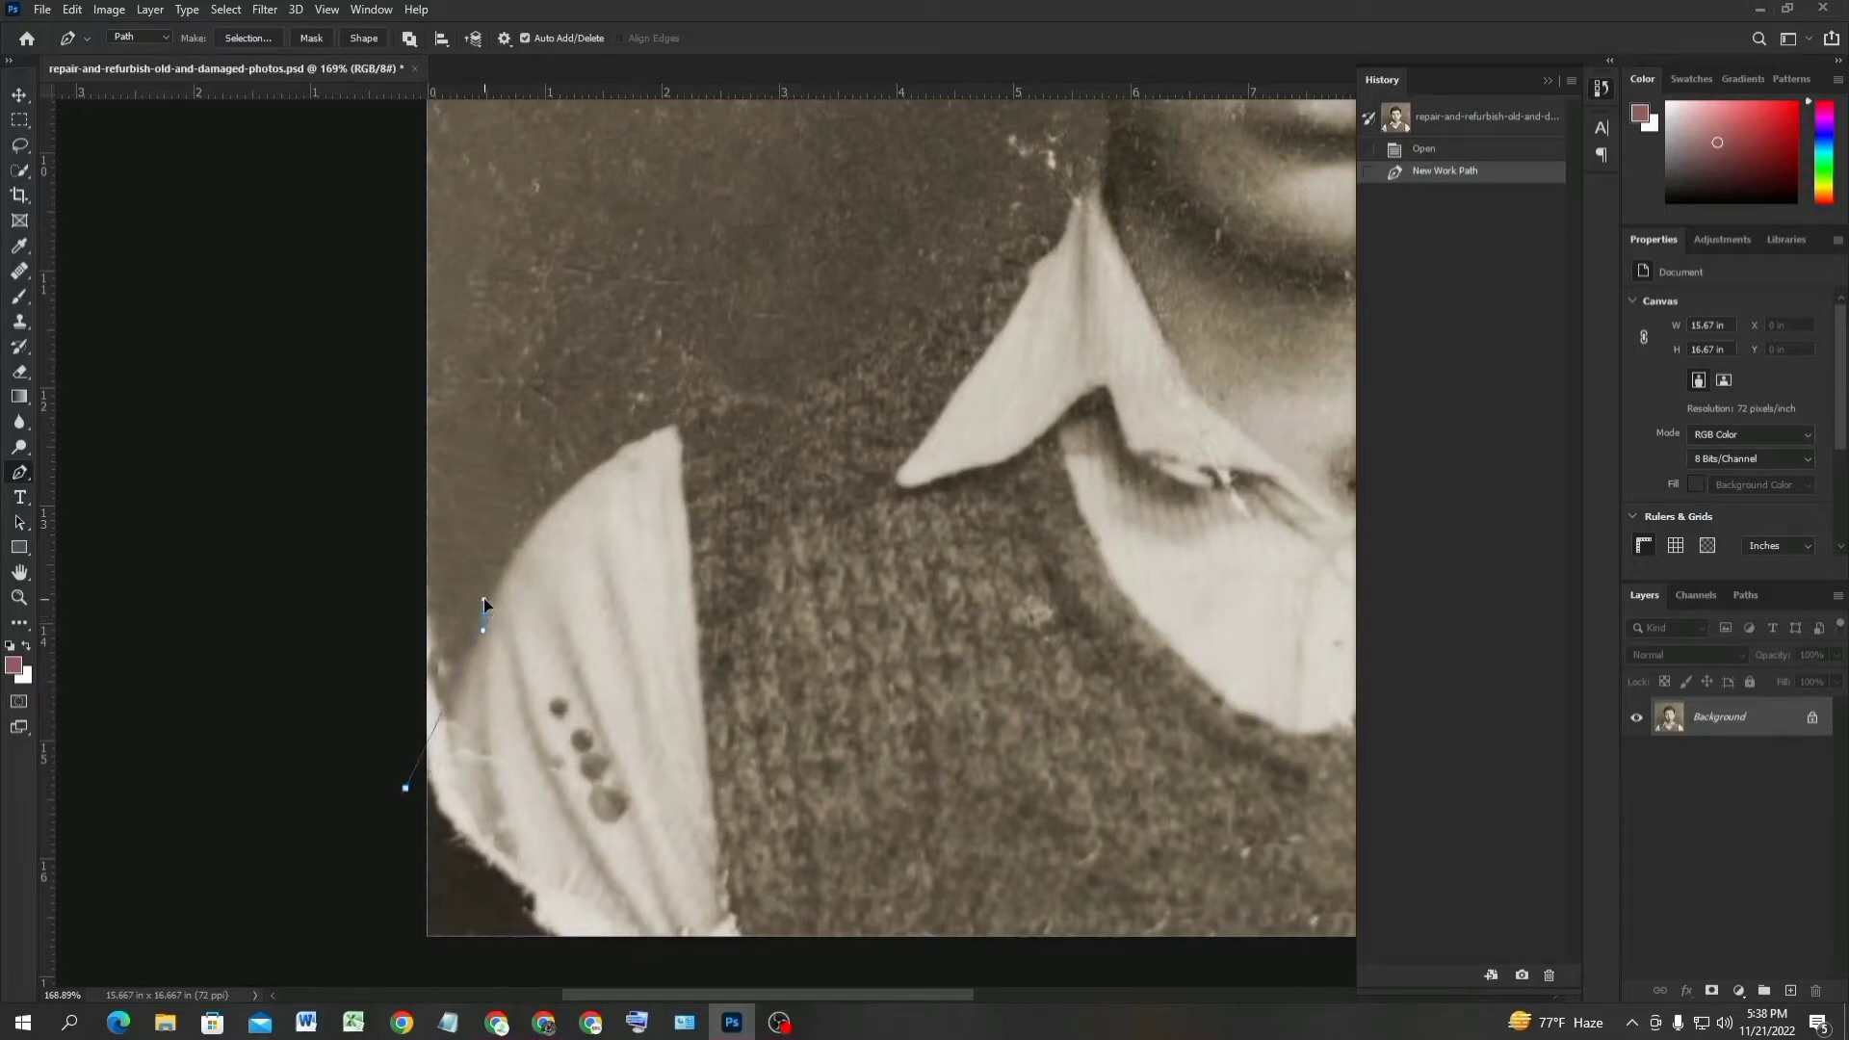
{"action": "left_click_drag", "start_coordinate": [488, 597], "coordinate": [487, 597]}
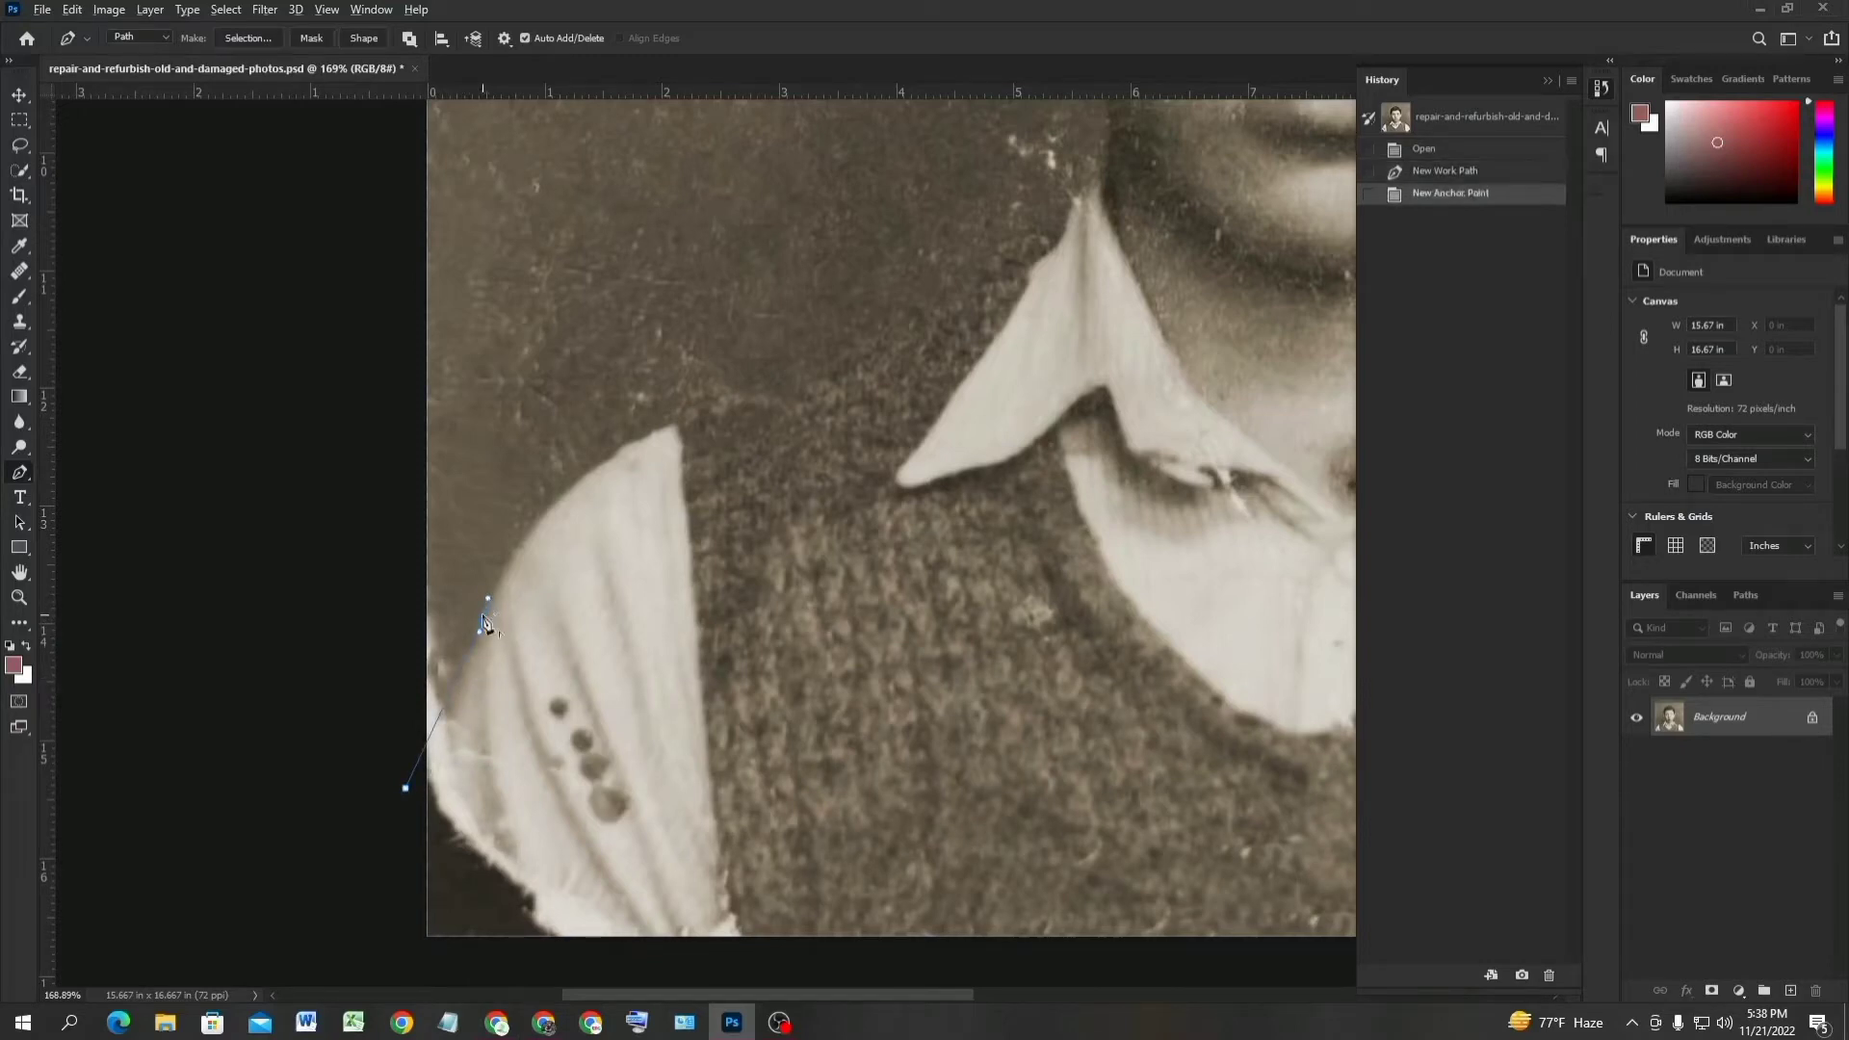
{"action": "scroll", "coordinate": [502, 584], "scroll_direction": "up", "scroll_amount": 3}
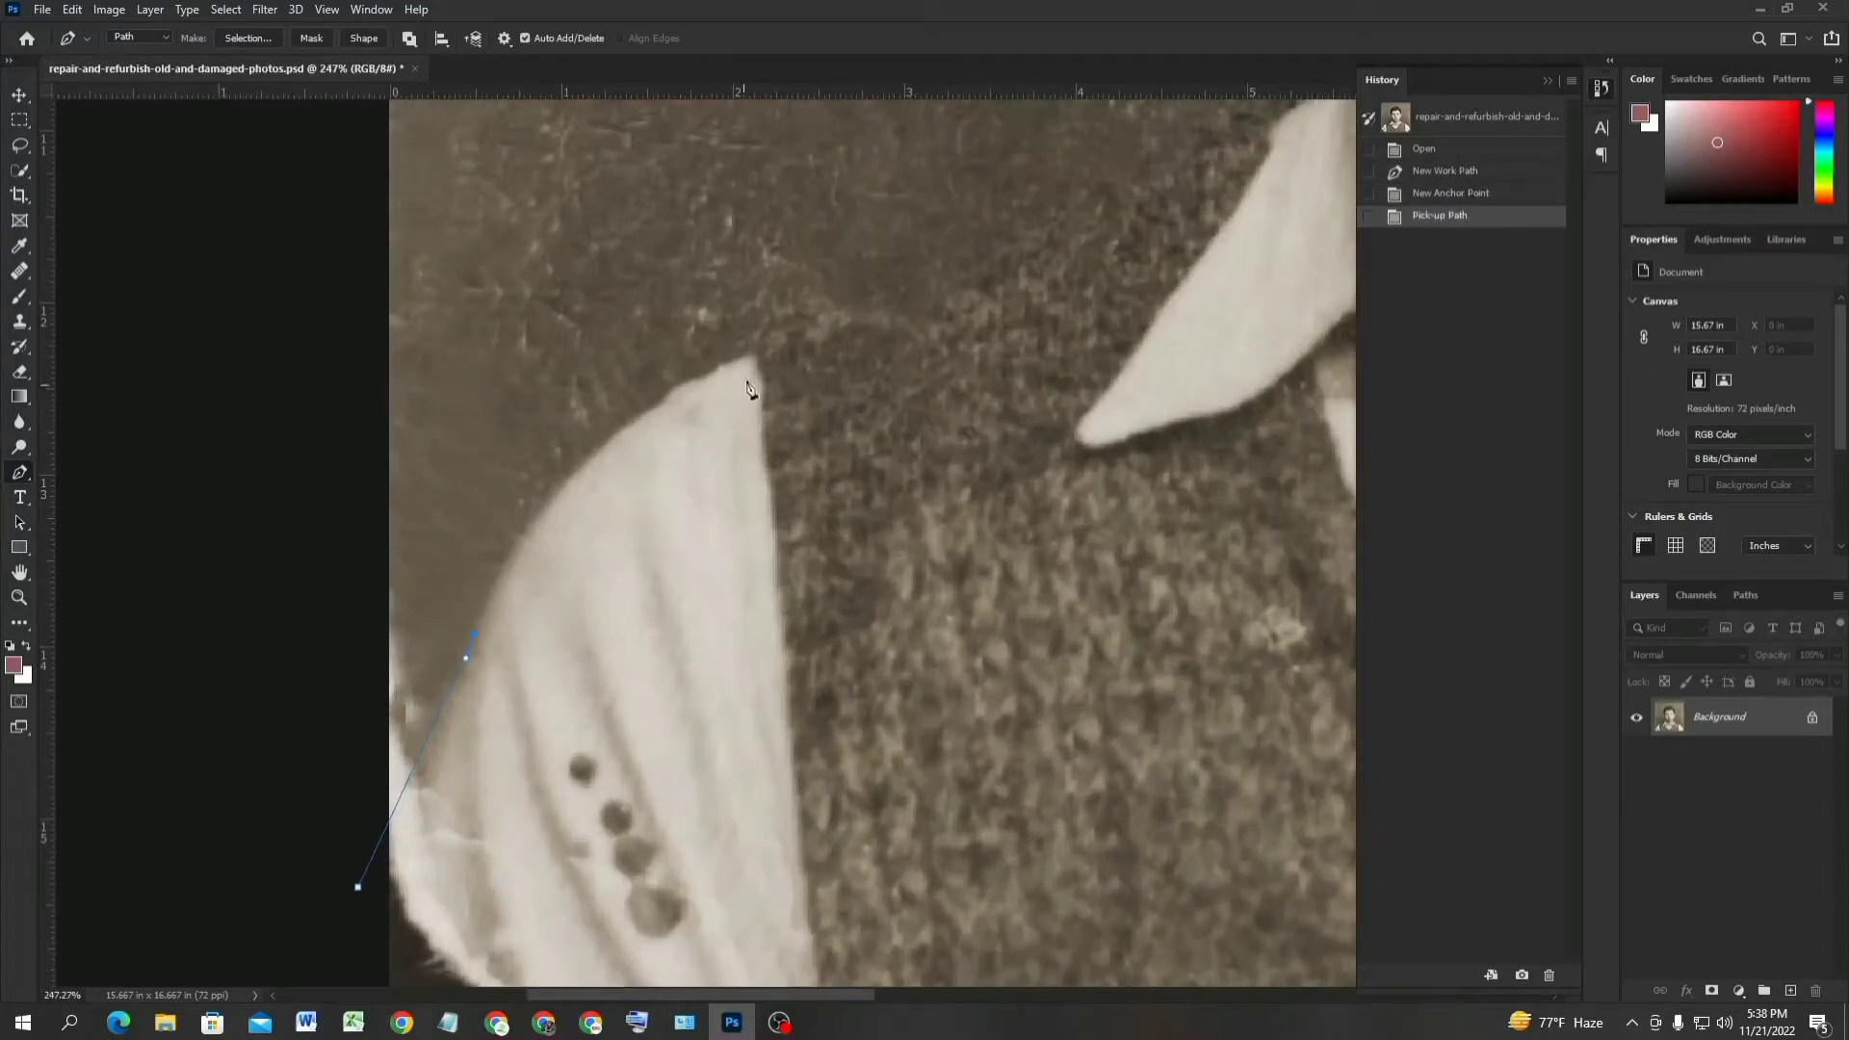
{"action": "left_click_drag", "start_coordinate": [754, 350], "coordinate": [939, 292]}
{"action": "left_click", "coordinate": [754, 352], "text": "alt"}
Continue the path along the vest's shoulder line to the peak of the shirt collar, resetting the outgoing handles.
{"action": "left_click_drag", "start_coordinate": [702, 449], "coordinate": [492, 718]}
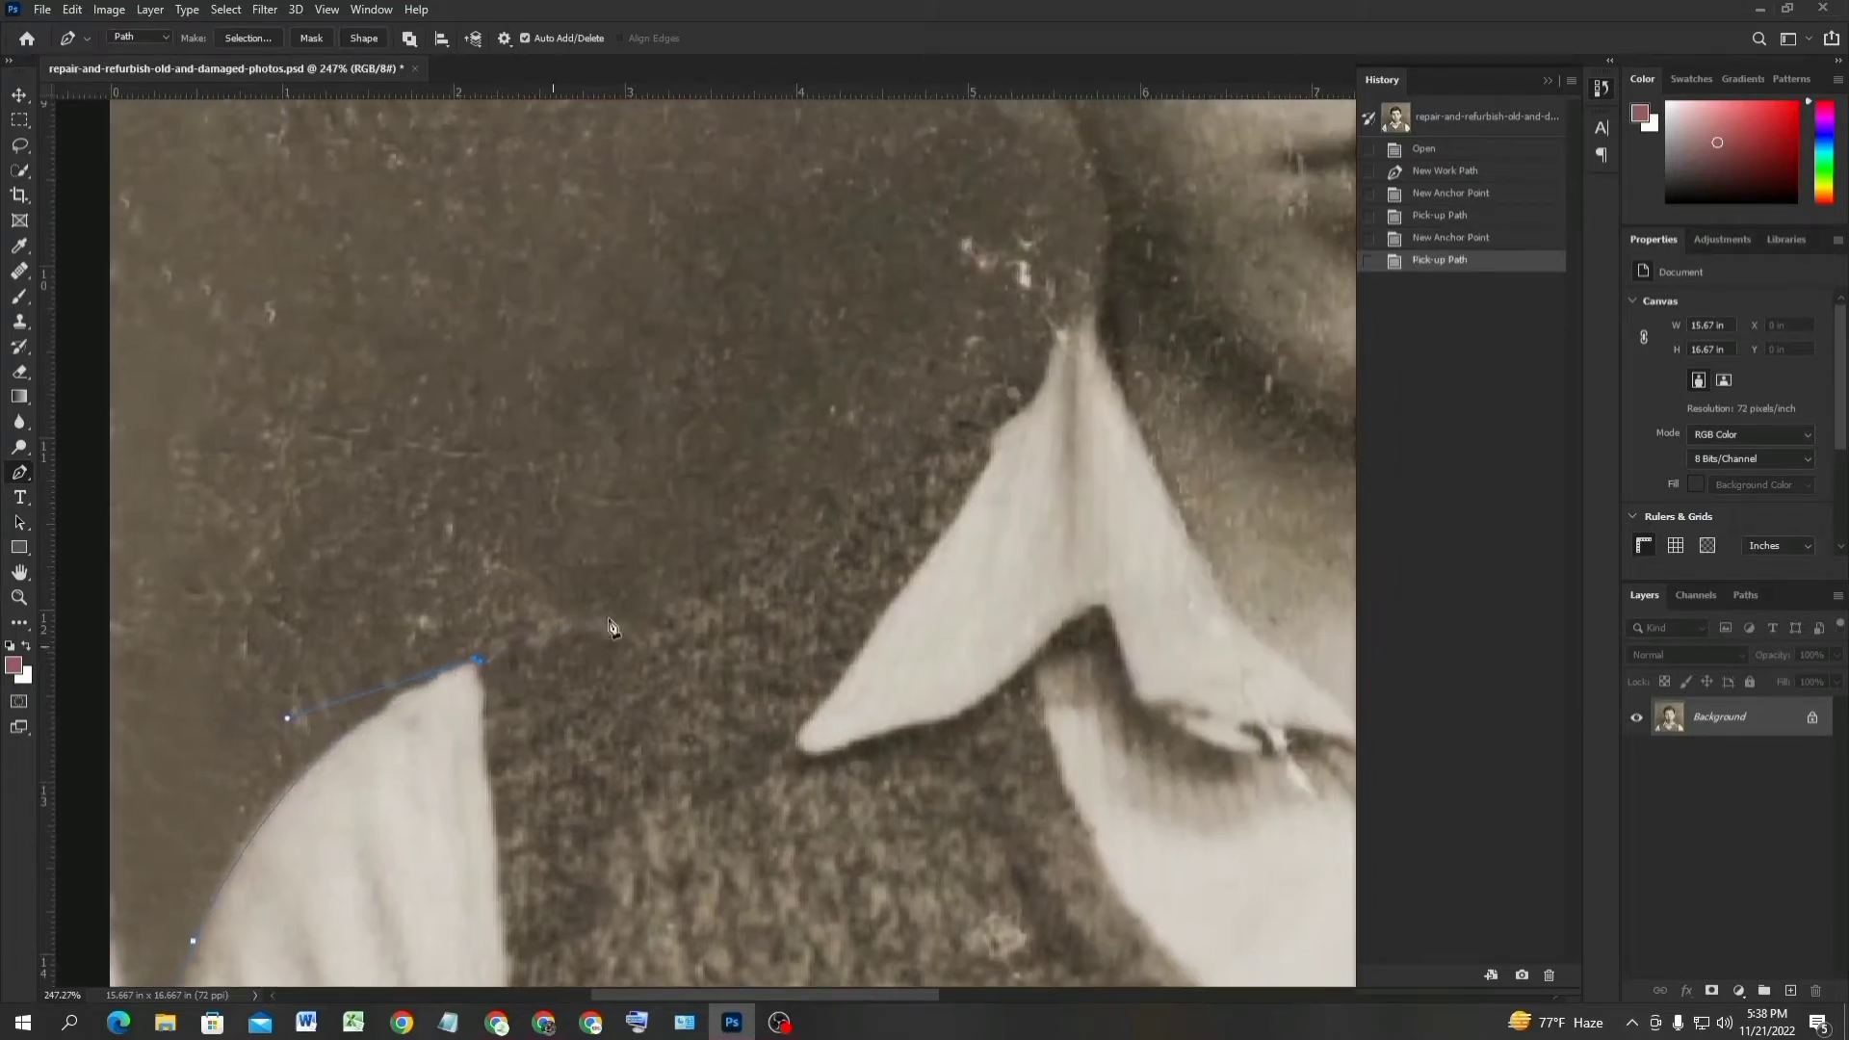
{"action": "left_click_drag", "start_coordinate": [930, 458], "coordinate": [973, 432]}
{"action": "left_click", "coordinate": [930, 459]}
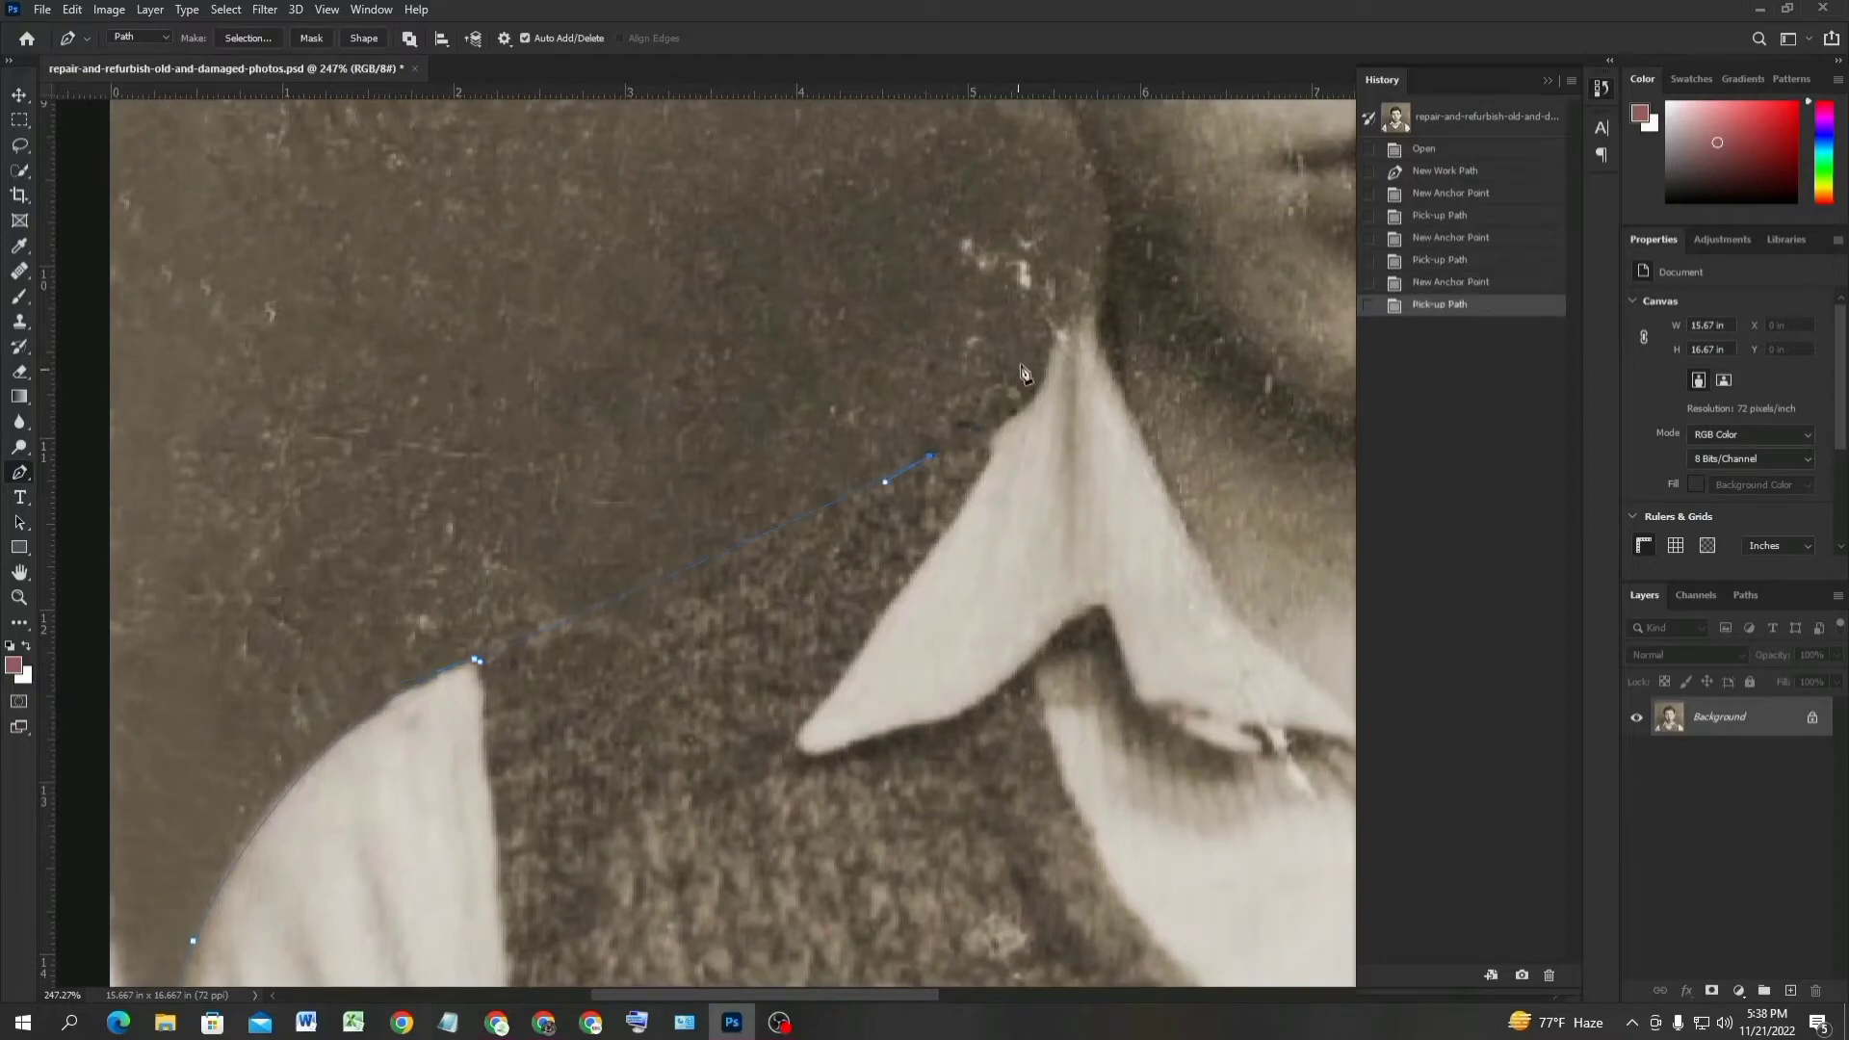
{"action": "left_click_drag", "start_coordinate": [1069, 264], "coordinate": [1070, 240]}
{"action": "left_click", "coordinate": [1056, 340]}
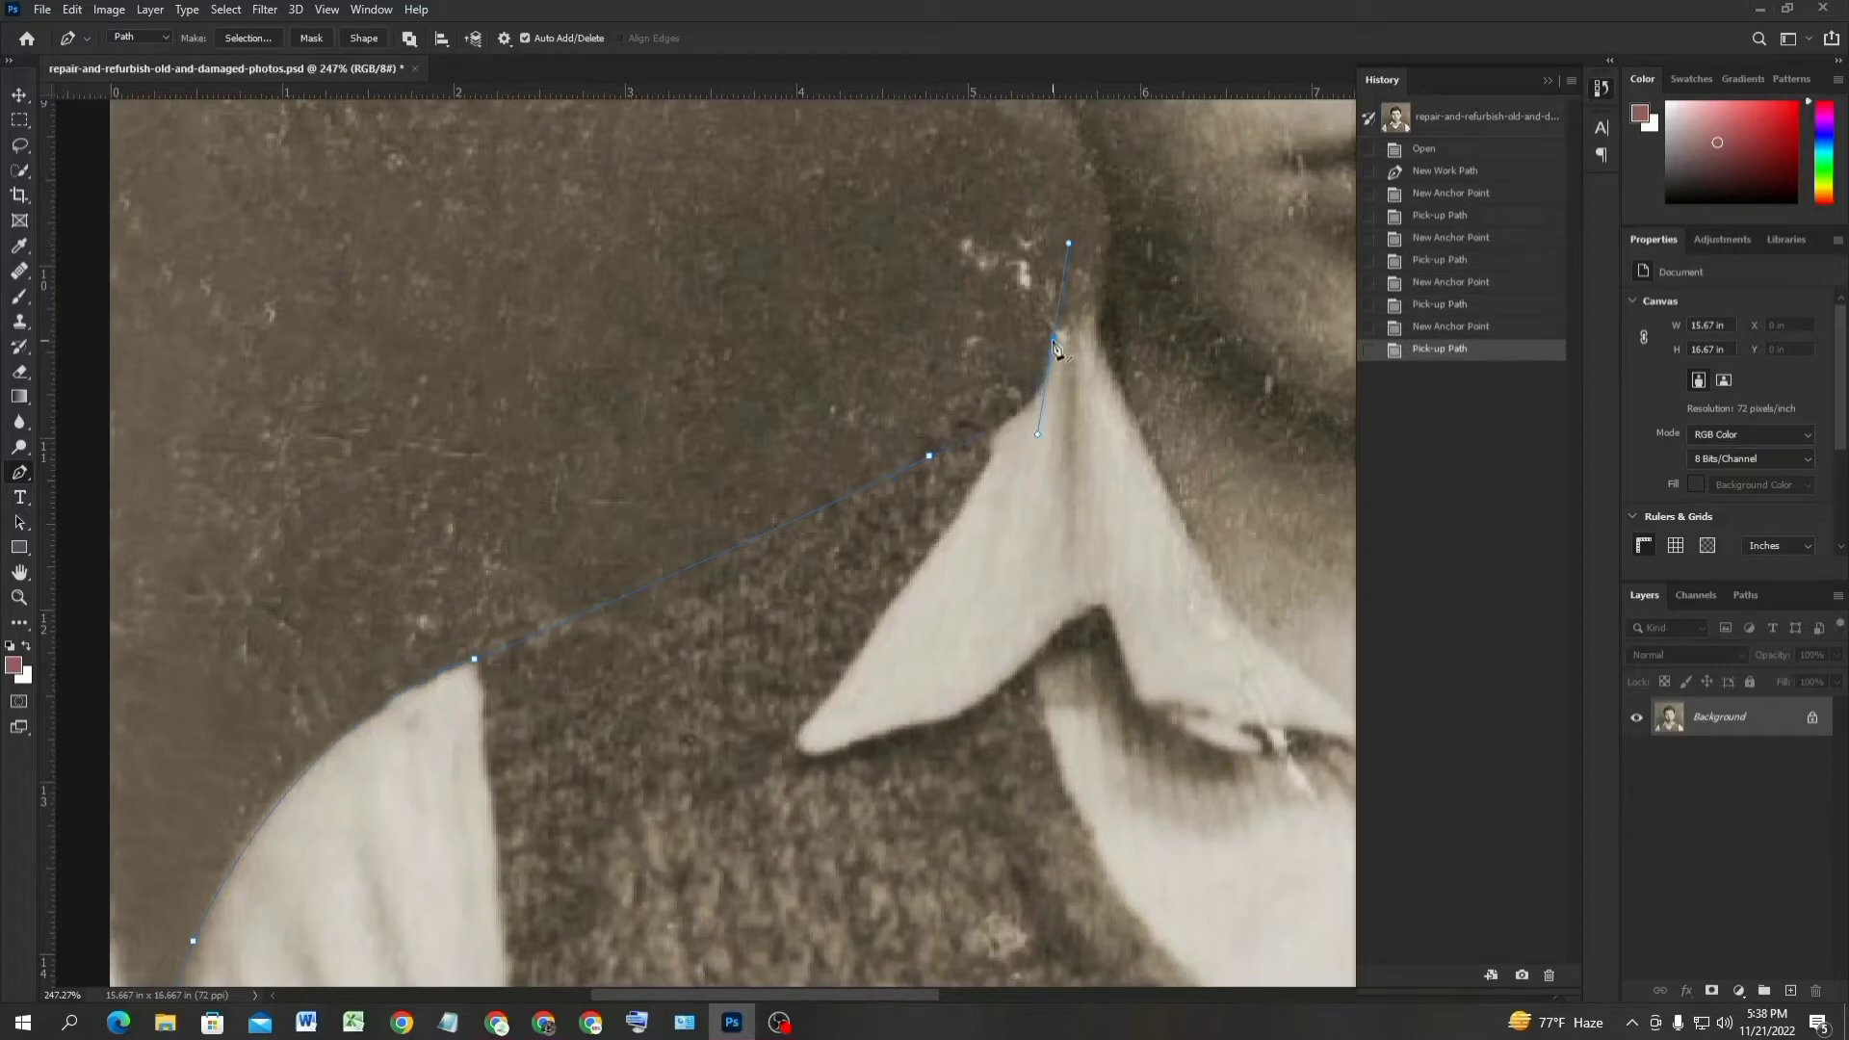
{"action": "left_click", "coordinate": [1055, 339], "text": "alt"}
Carry the path around the collar's peak to the neck with closely spaced anchor points.
{"action": "left_click_drag", "start_coordinate": [1067, 310], "coordinate": [955, 601]}
{"action": "left_click", "coordinate": [949, 607]}
{"action": "left_click", "coordinate": [966, 587]}
{"action": "left_click", "coordinate": [981, 579]}
{"action": "left_click", "coordinate": [991, 579]}
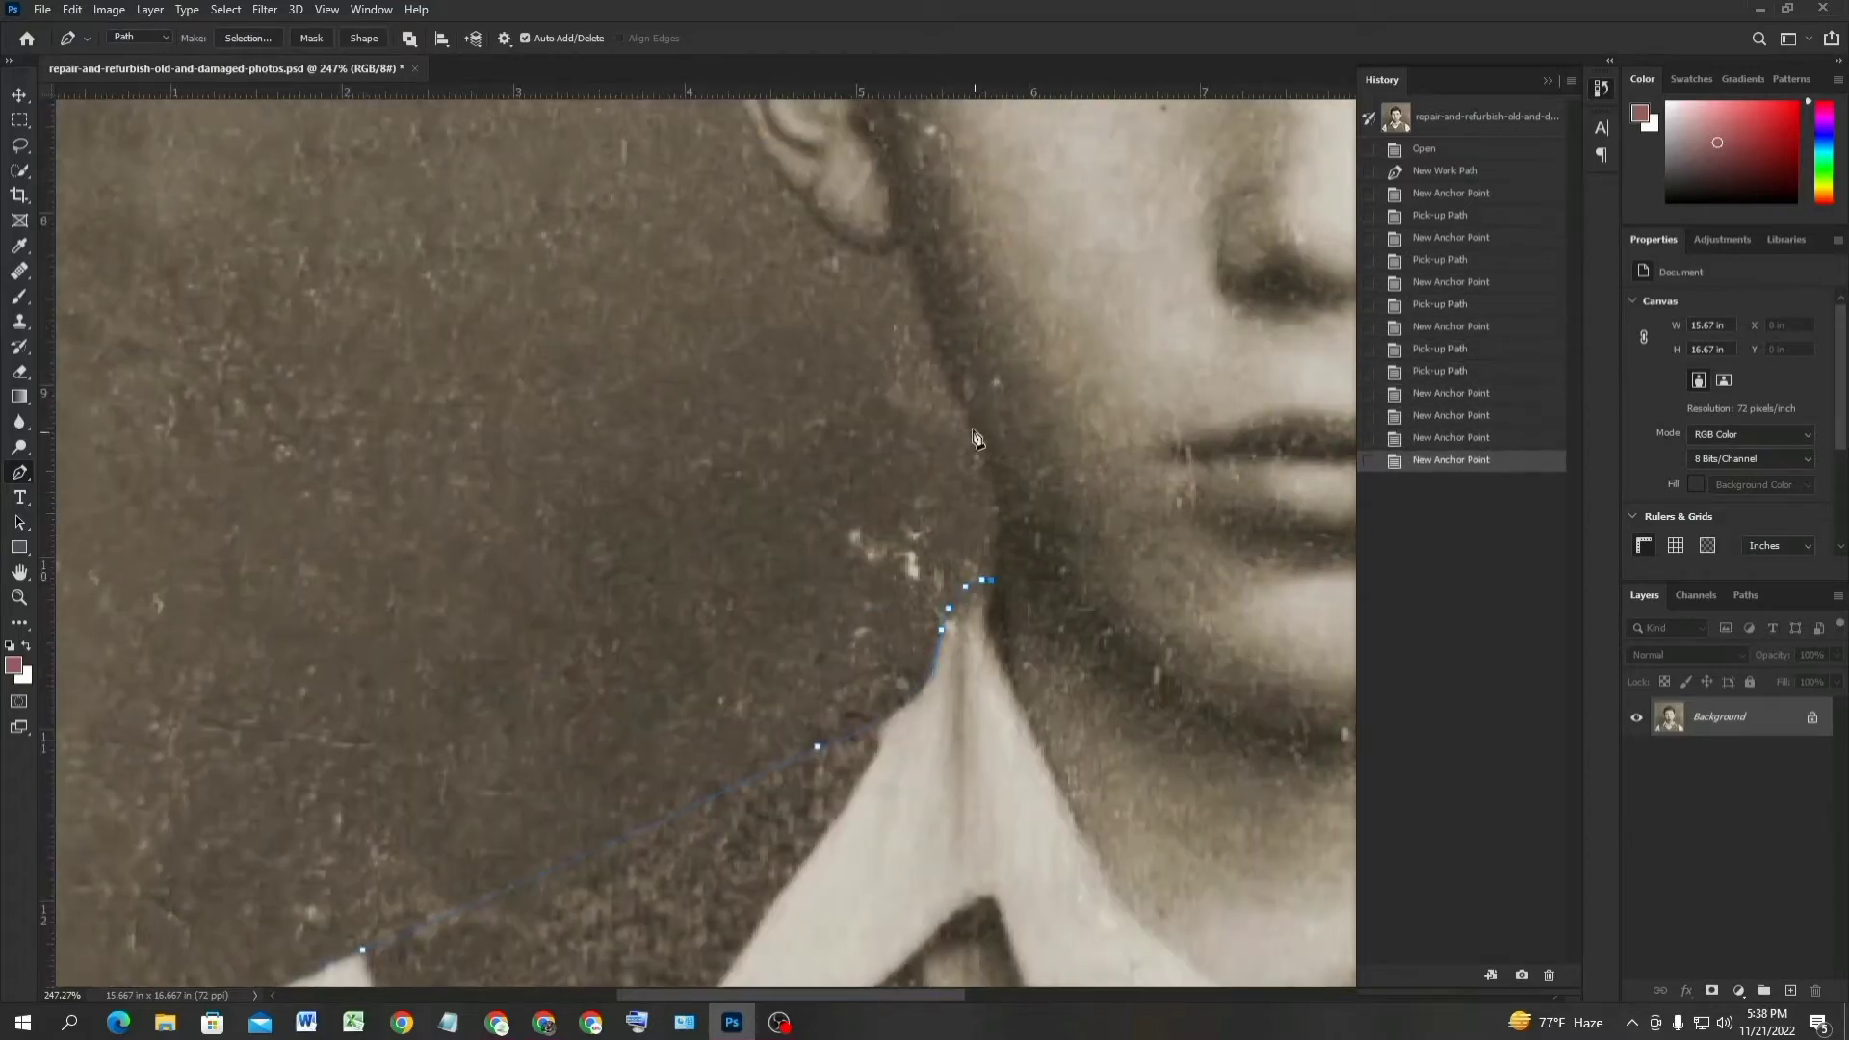
Extend the path from the neck up along the jawline to the earlobe with curved segments.
{"action": "left_click_drag", "start_coordinate": [955, 479], "coordinate": [919, 691]}
{"action": "left_click", "coordinate": [959, 709]}
{"action": "key", "text": "ctrl+z"}
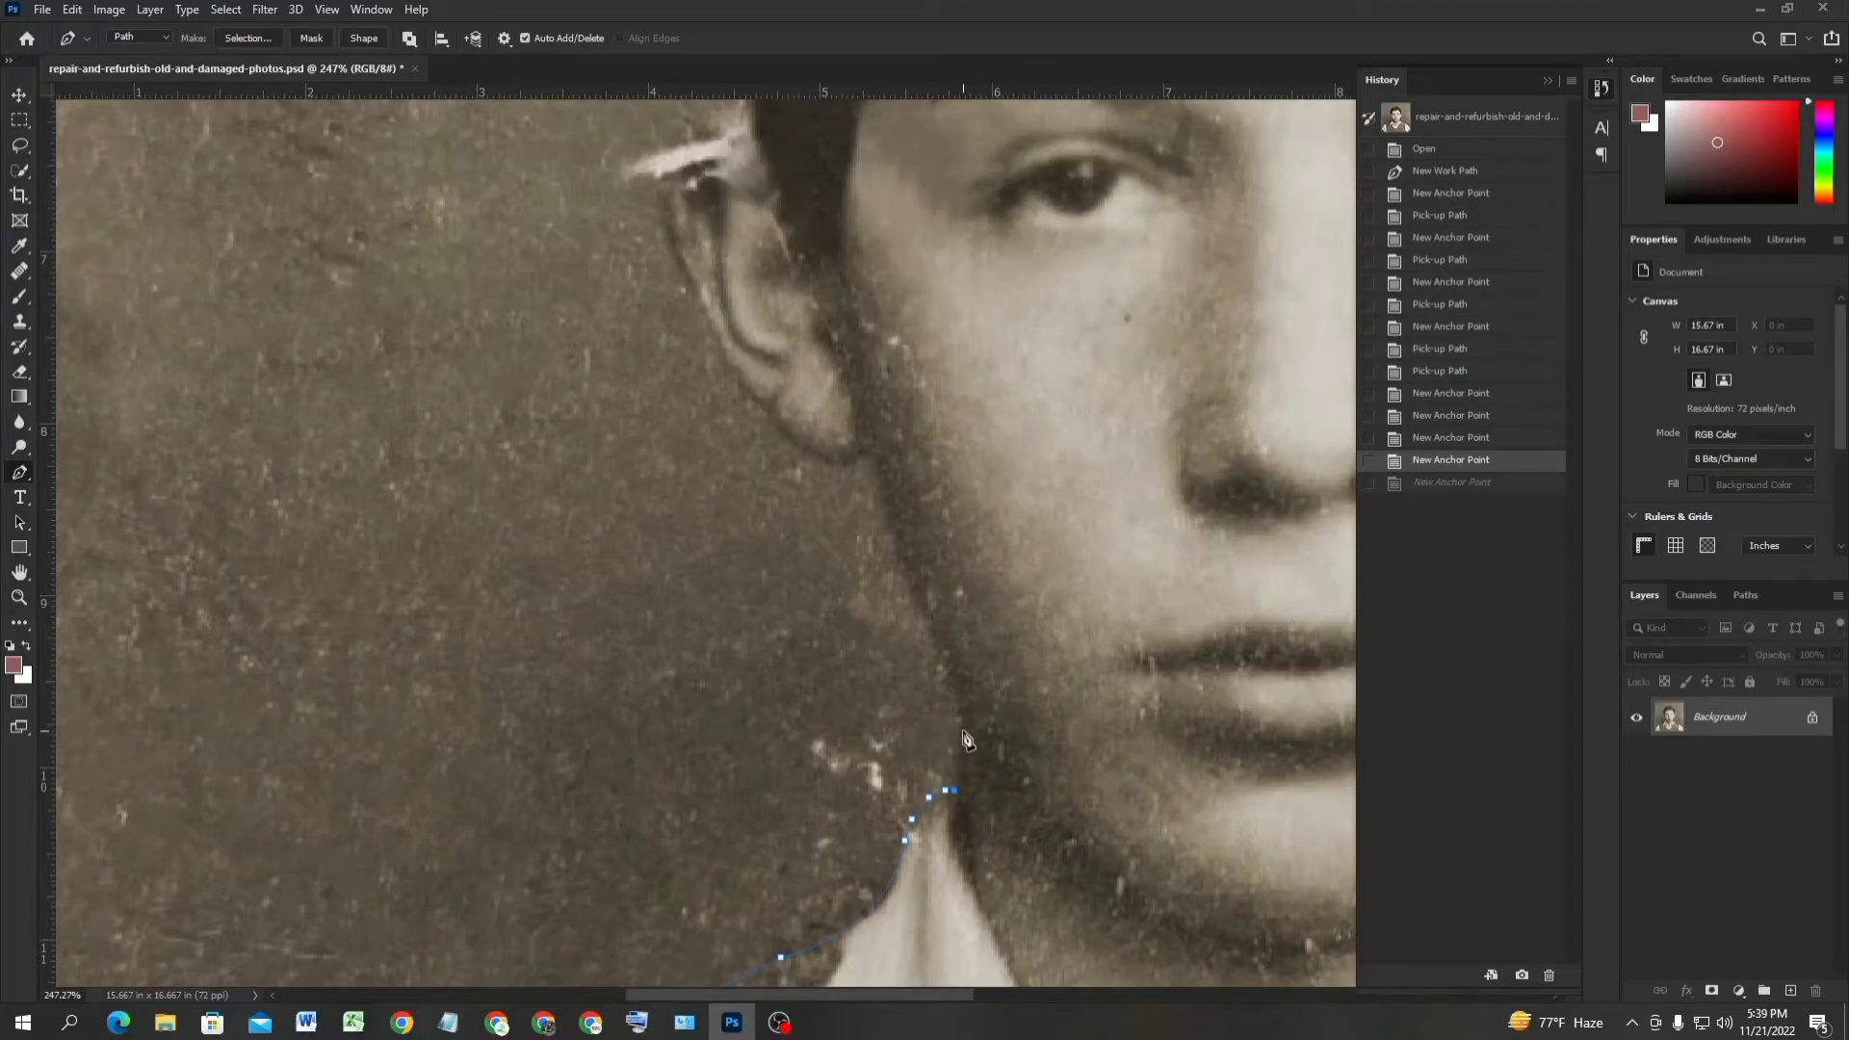
{"action": "left_click_drag", "start_coordinate": [933, 648], "coordinate": [878, 597]}
{"action": "left_click", "coordinate": [932, 648], "text": "alt"}
{"action": "left_click", "coordinate": [864, 458]}
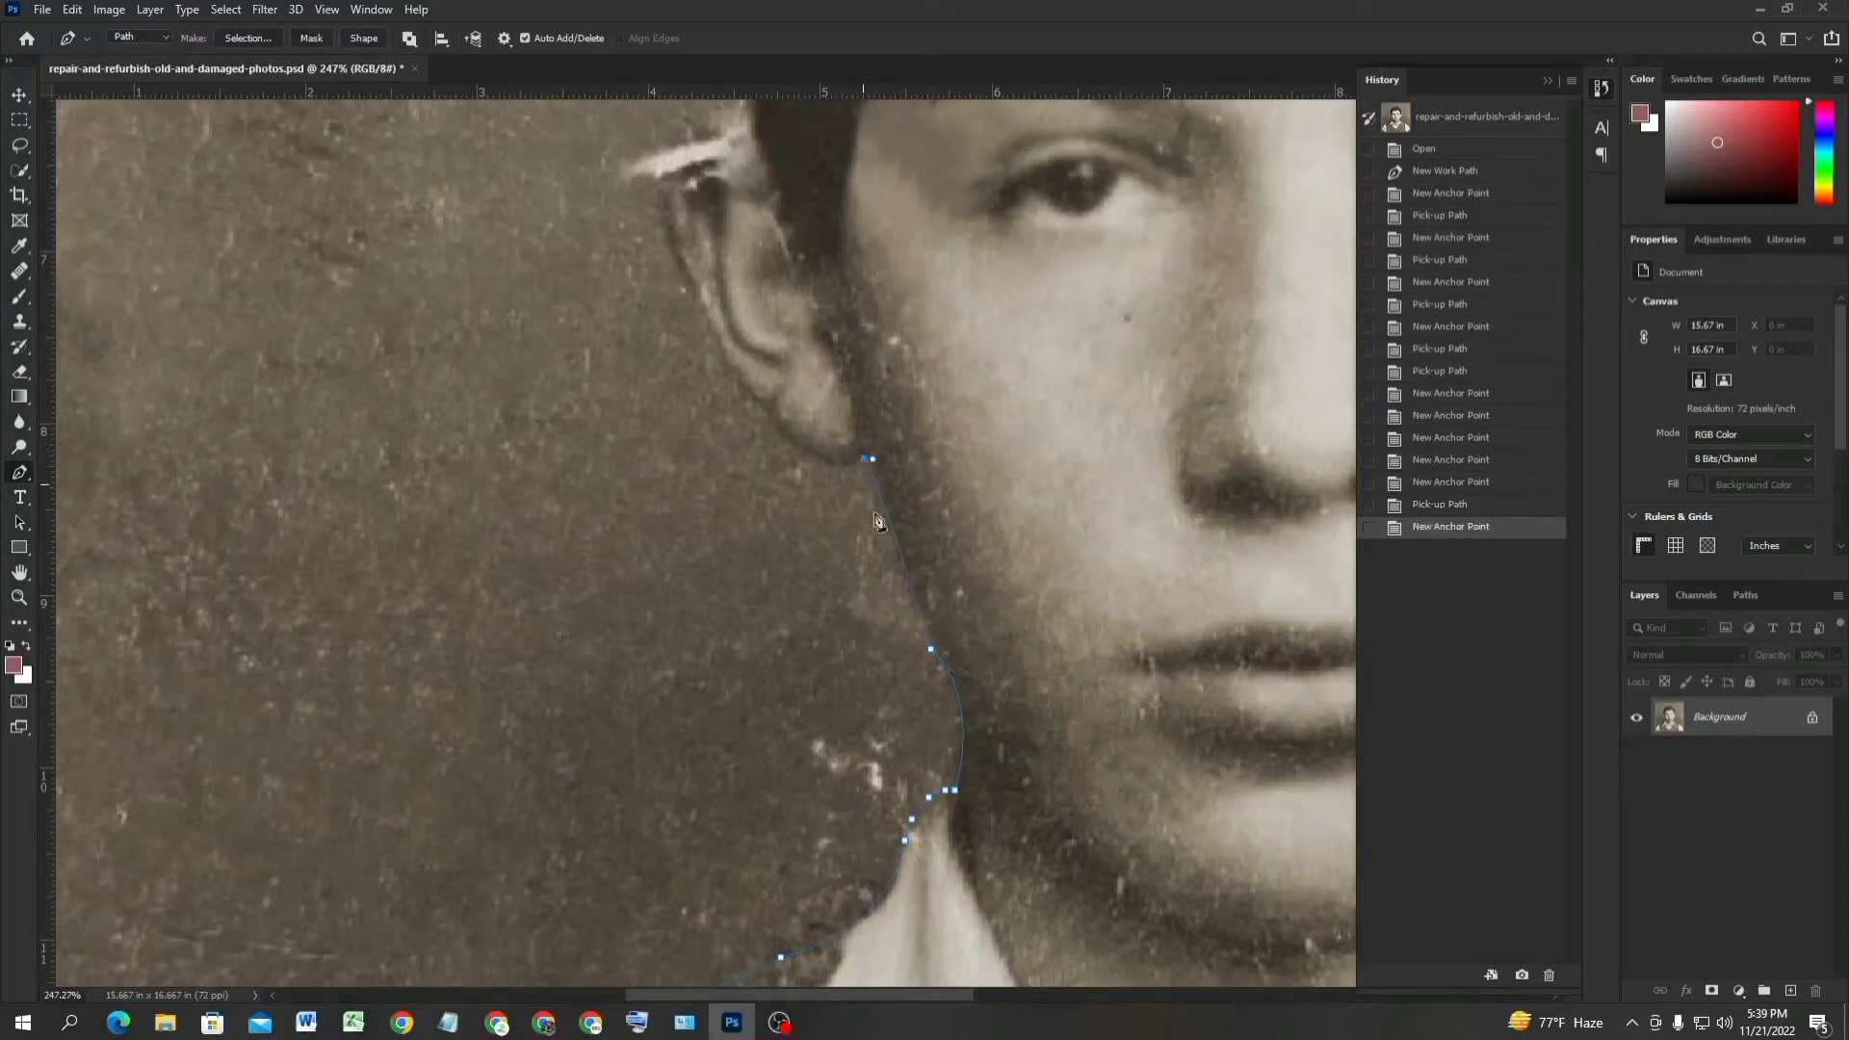
{"action": "left_click", "coordinate": [864, 459], "text": "alt"}
Smooth the path's jawline anchor point with the Convert Point tool by pulling out its direction handles.
{"action": "right_click", "coordinate": [20, 472]}
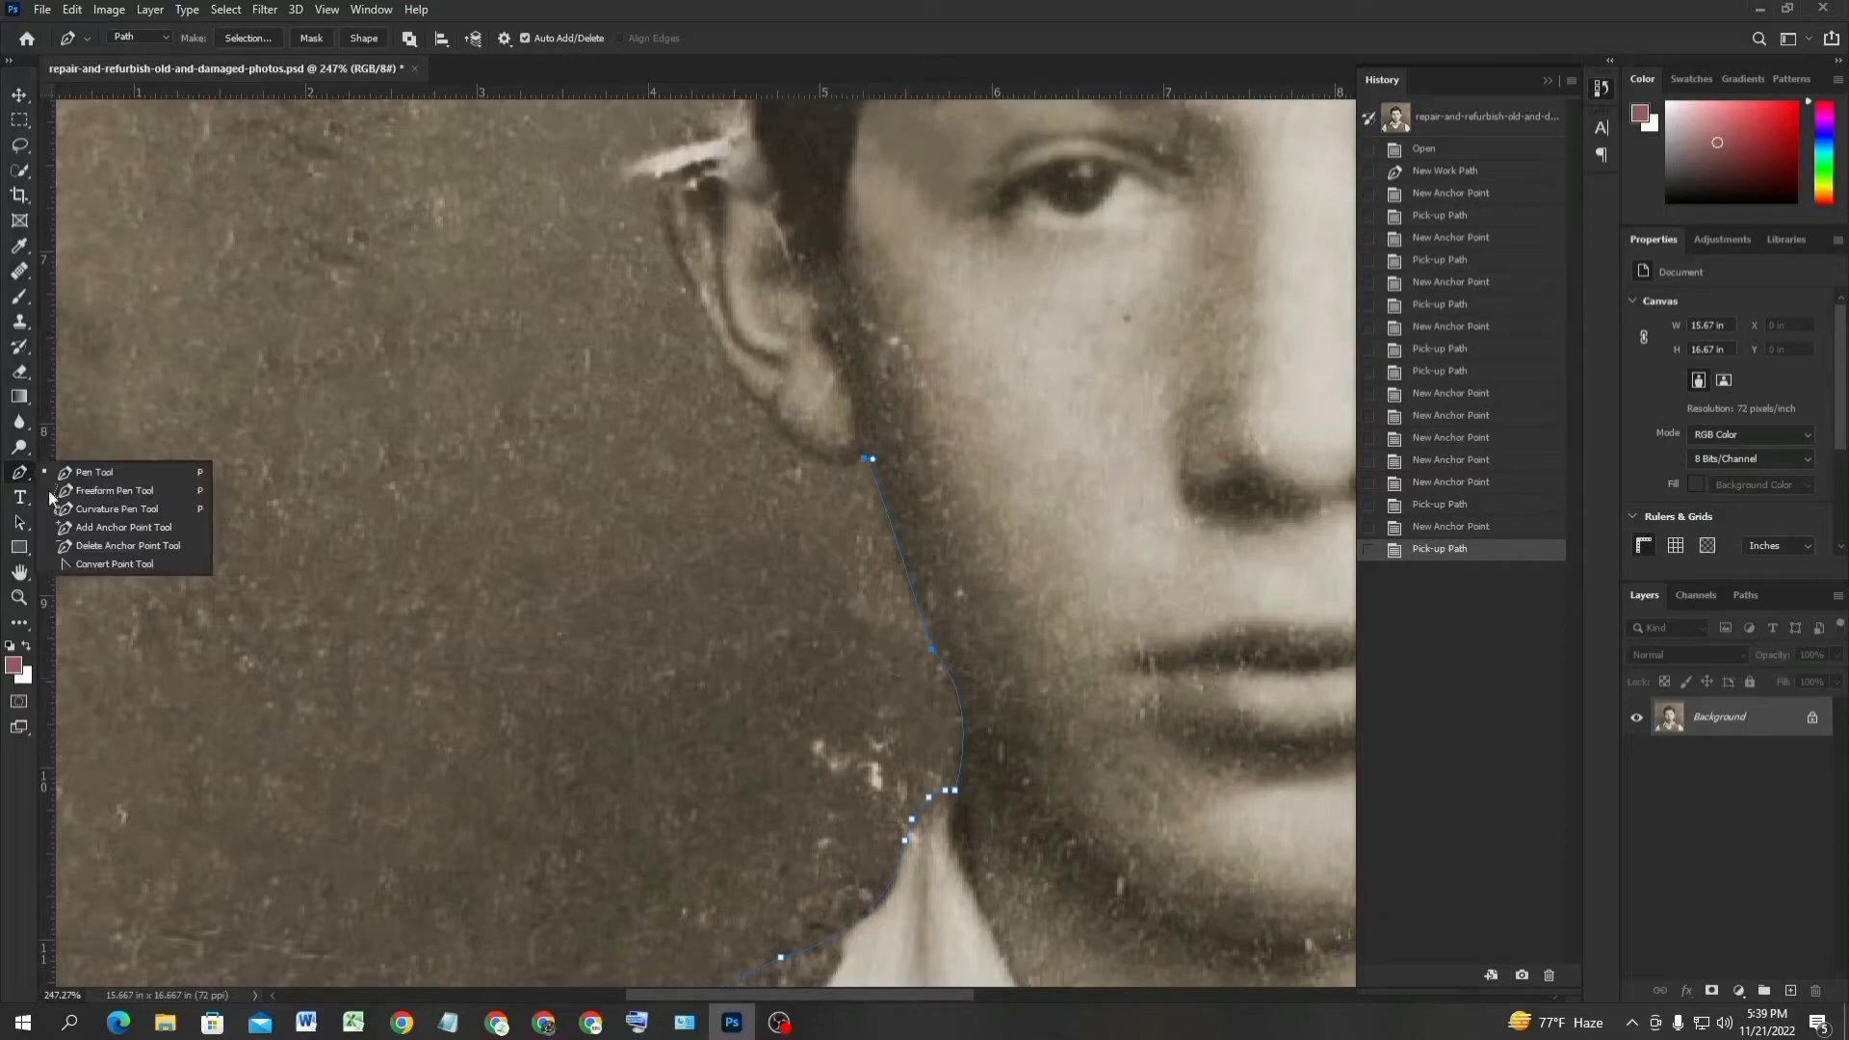
{"action": "left_click", "coordinate": [125, 567]}
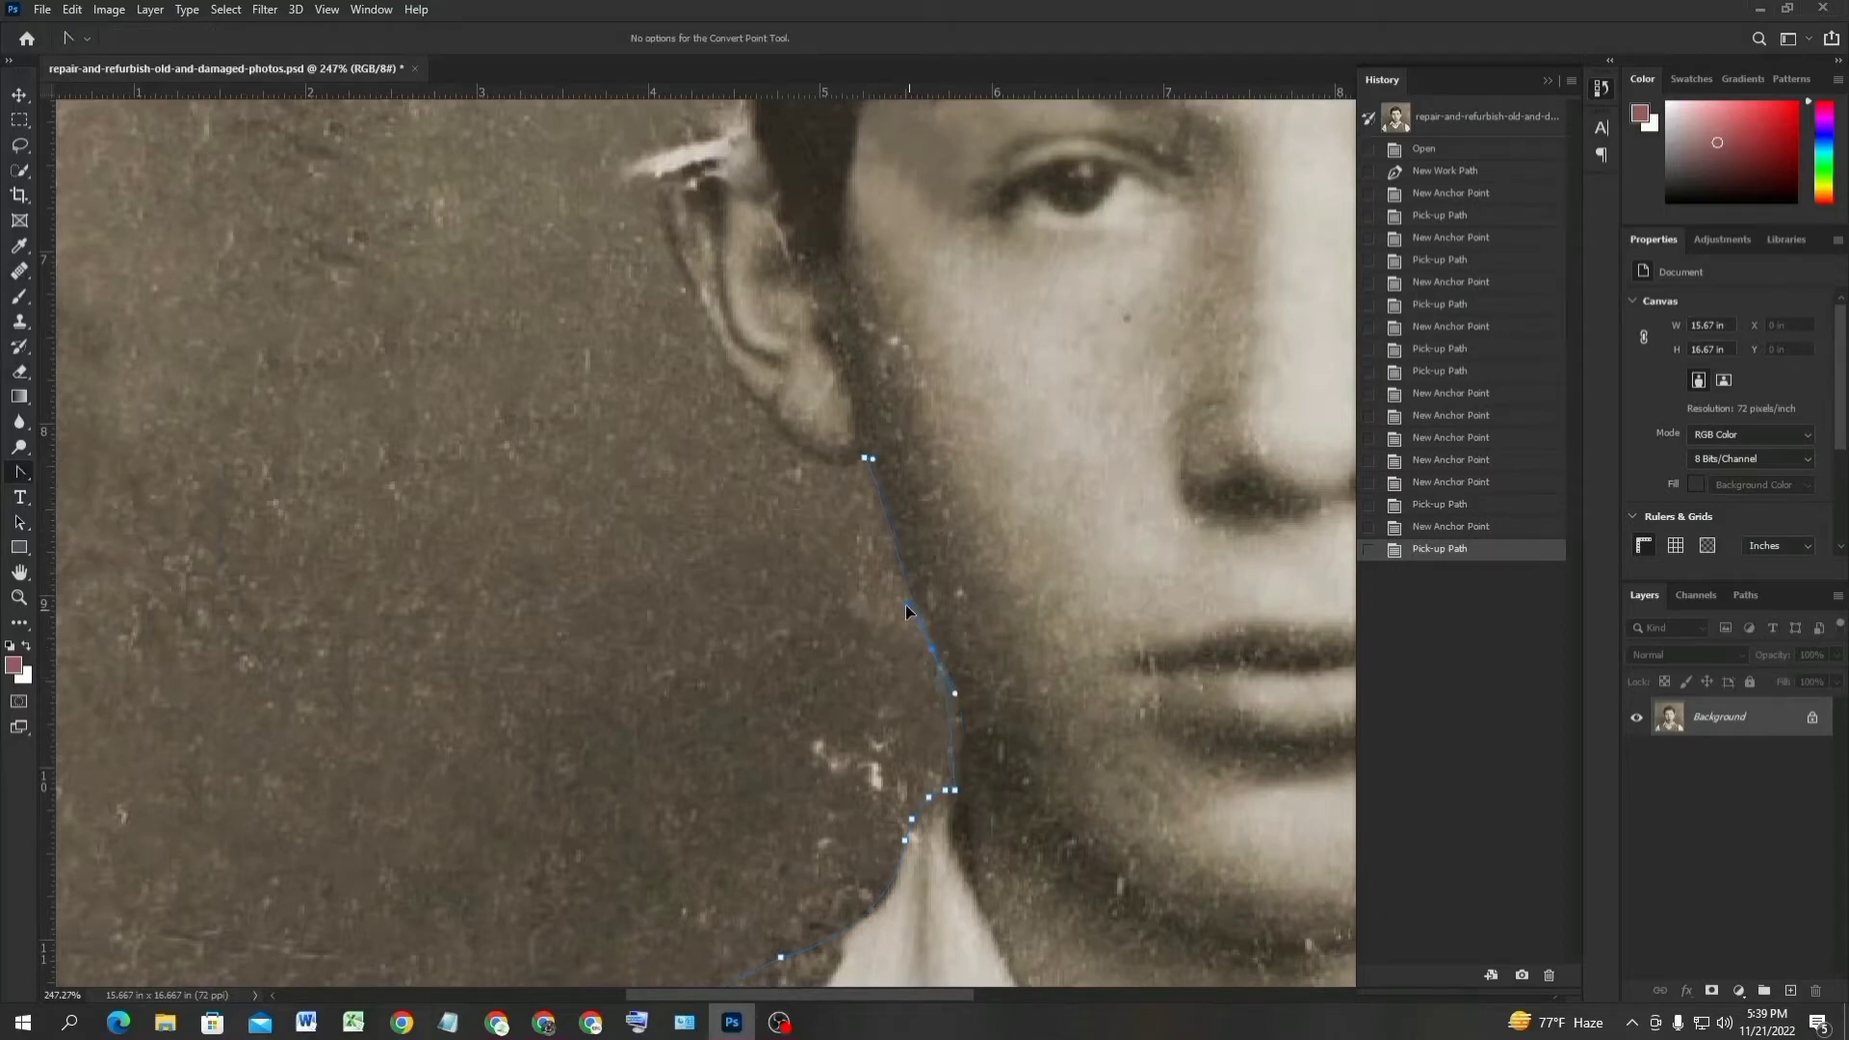
{"action": "left_click_drag", "start_coordinate": [906, 611], "coordinate": [874, 538]}
Resume the path with the Pen tool and curve it around the earlobe and up the ear's outer edge.
{"action": "right_click", "coordinate": [20, 472]}
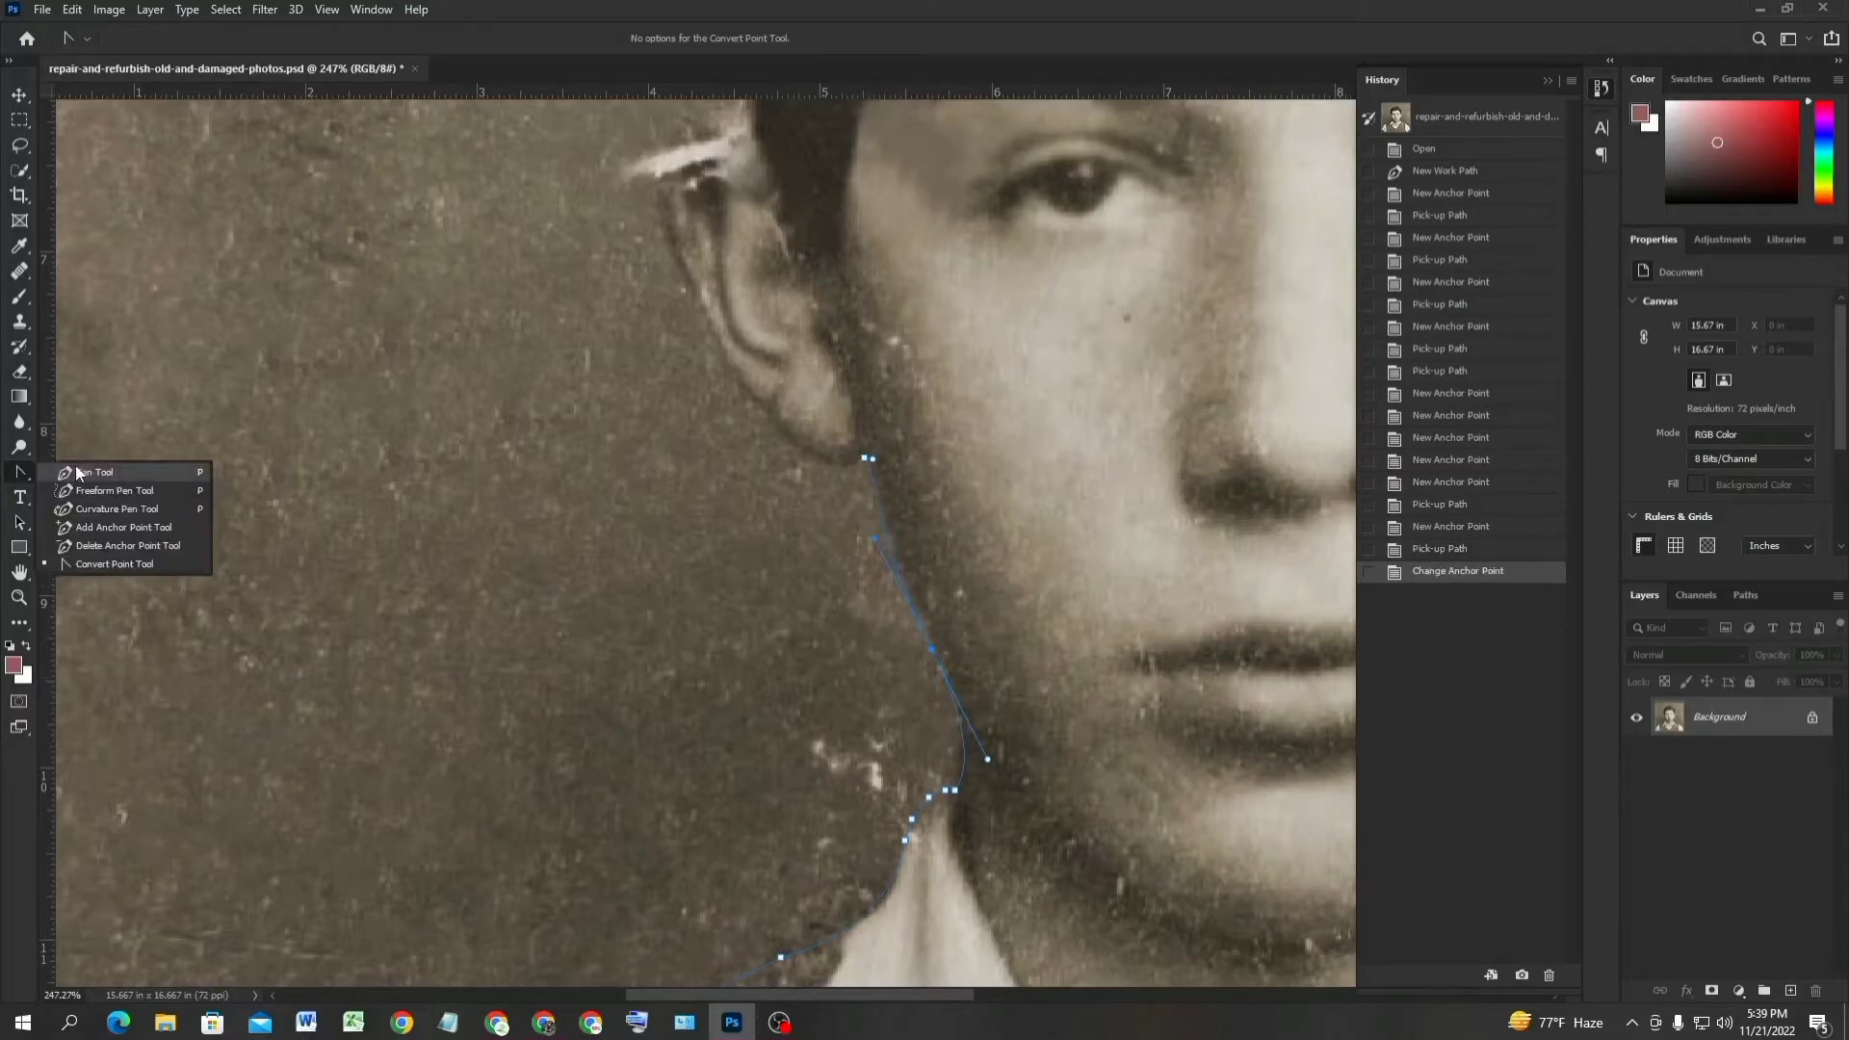
{"action": "left_click", "coordinate": [87, 472]}
{"action": "scroll", "coordinate": [852, 491], "scroll_direction": "up", "scroll_amount": 1}
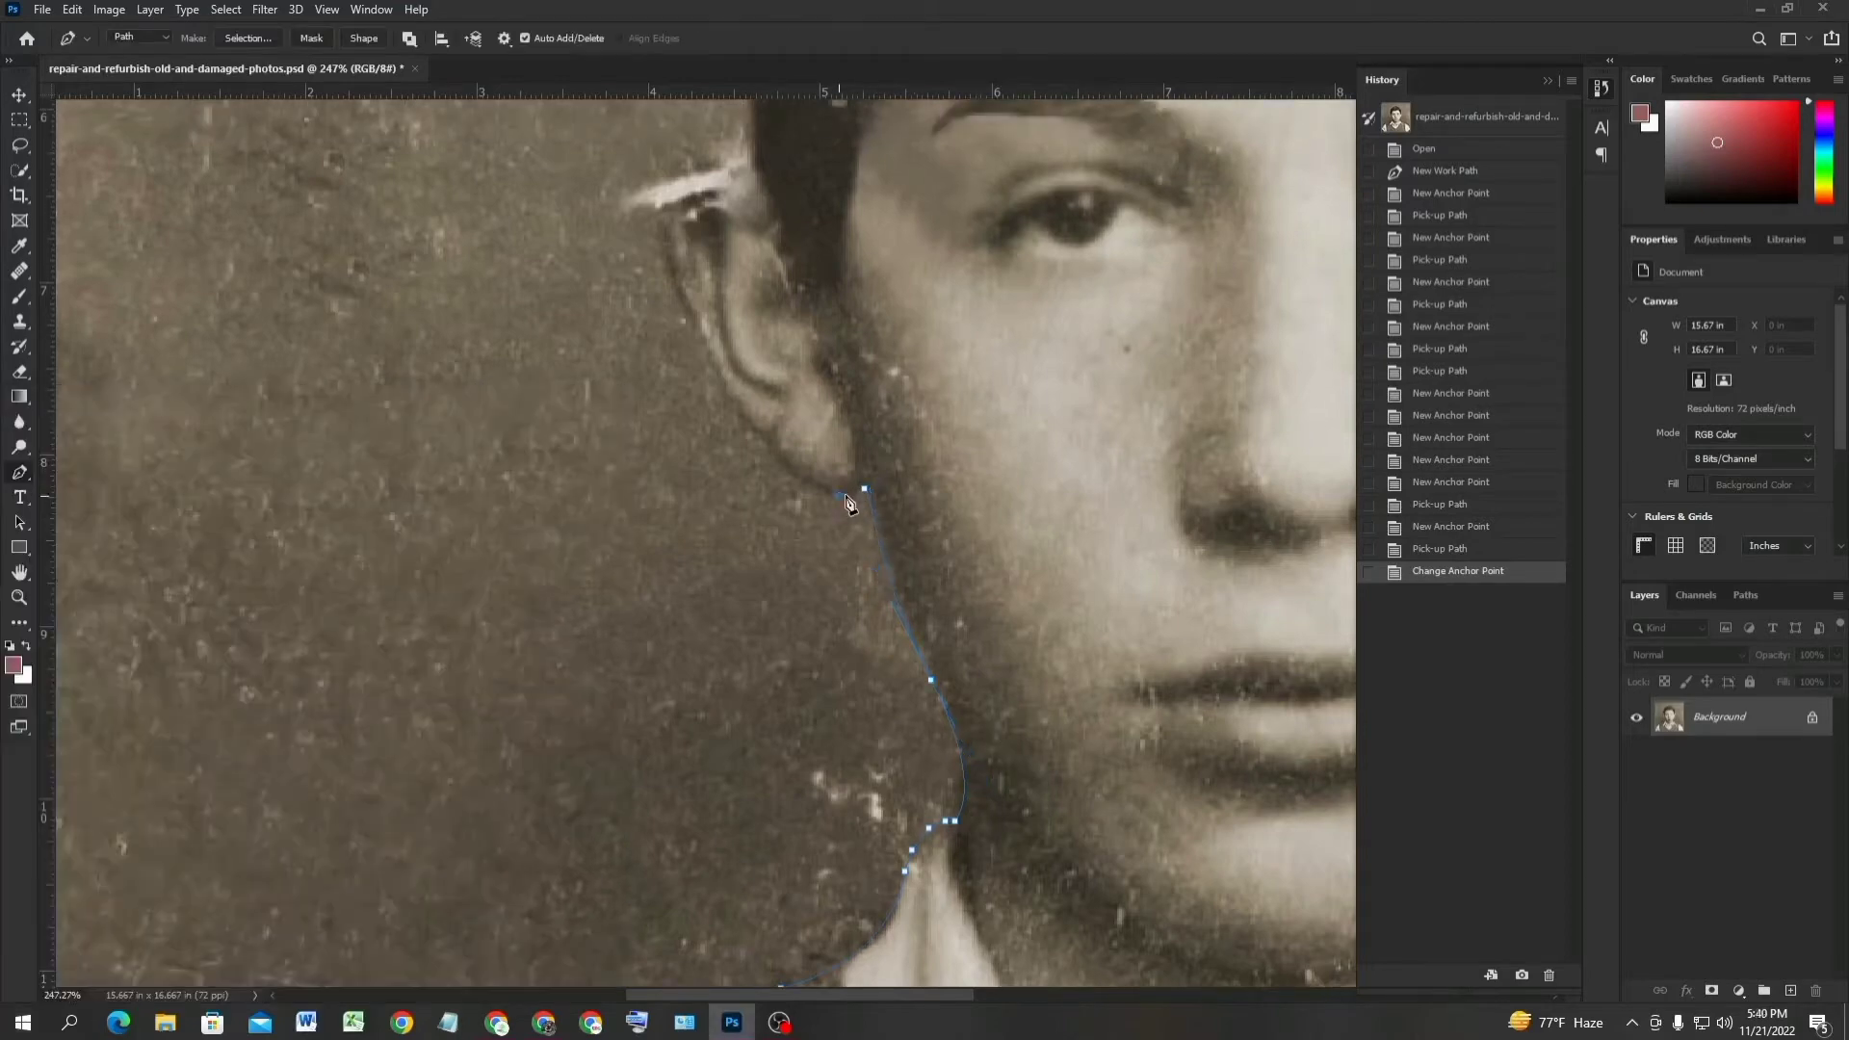
{"action": "left_click", "coordinate": [839, 496]}
{"action": "left_click_drag", "start_coordinate": [769, 454], "coordinate": [745, 416]}
{"action": "left_click", "coordinate": [770, 454]}
{"action": "key", "text": "super"}
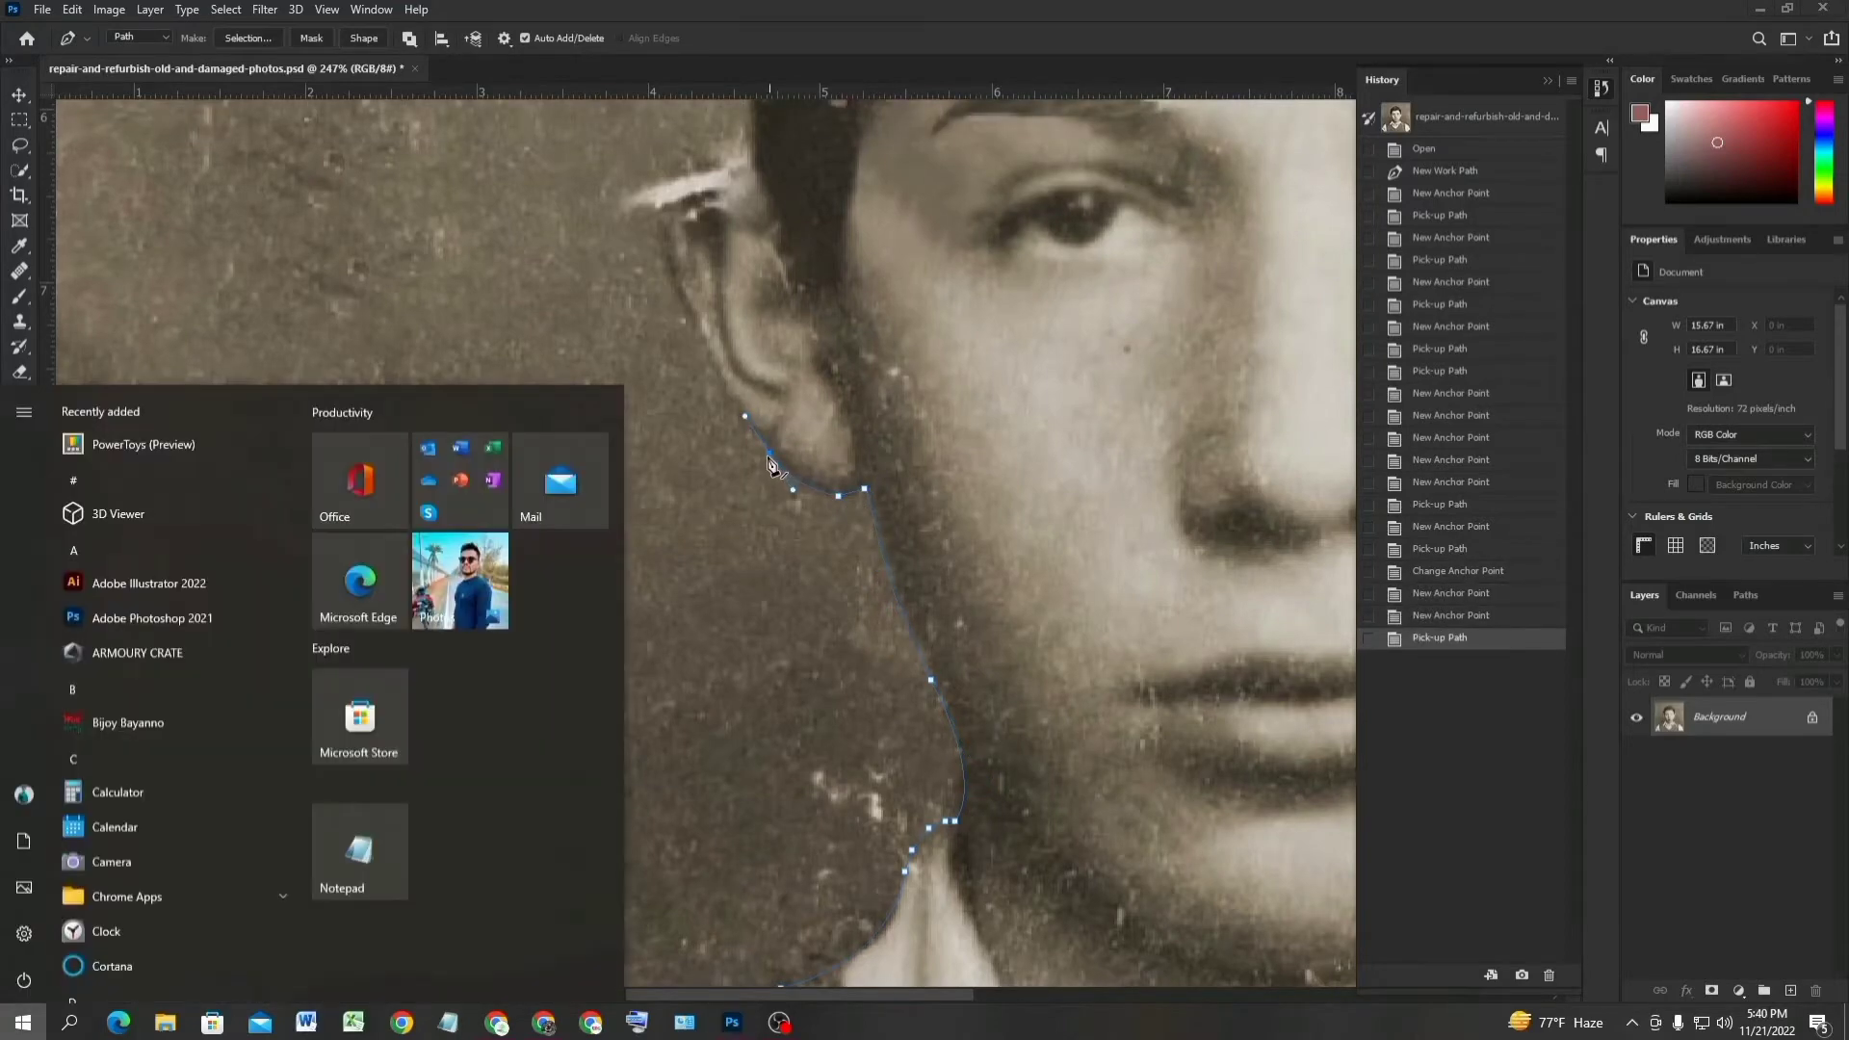
{"action": "left_click", "coordinate": [767, 457]}
{"action": "scroll", "coordinate": [1221, 792], "scroll_direction": "up", "scroll_amount": 5}
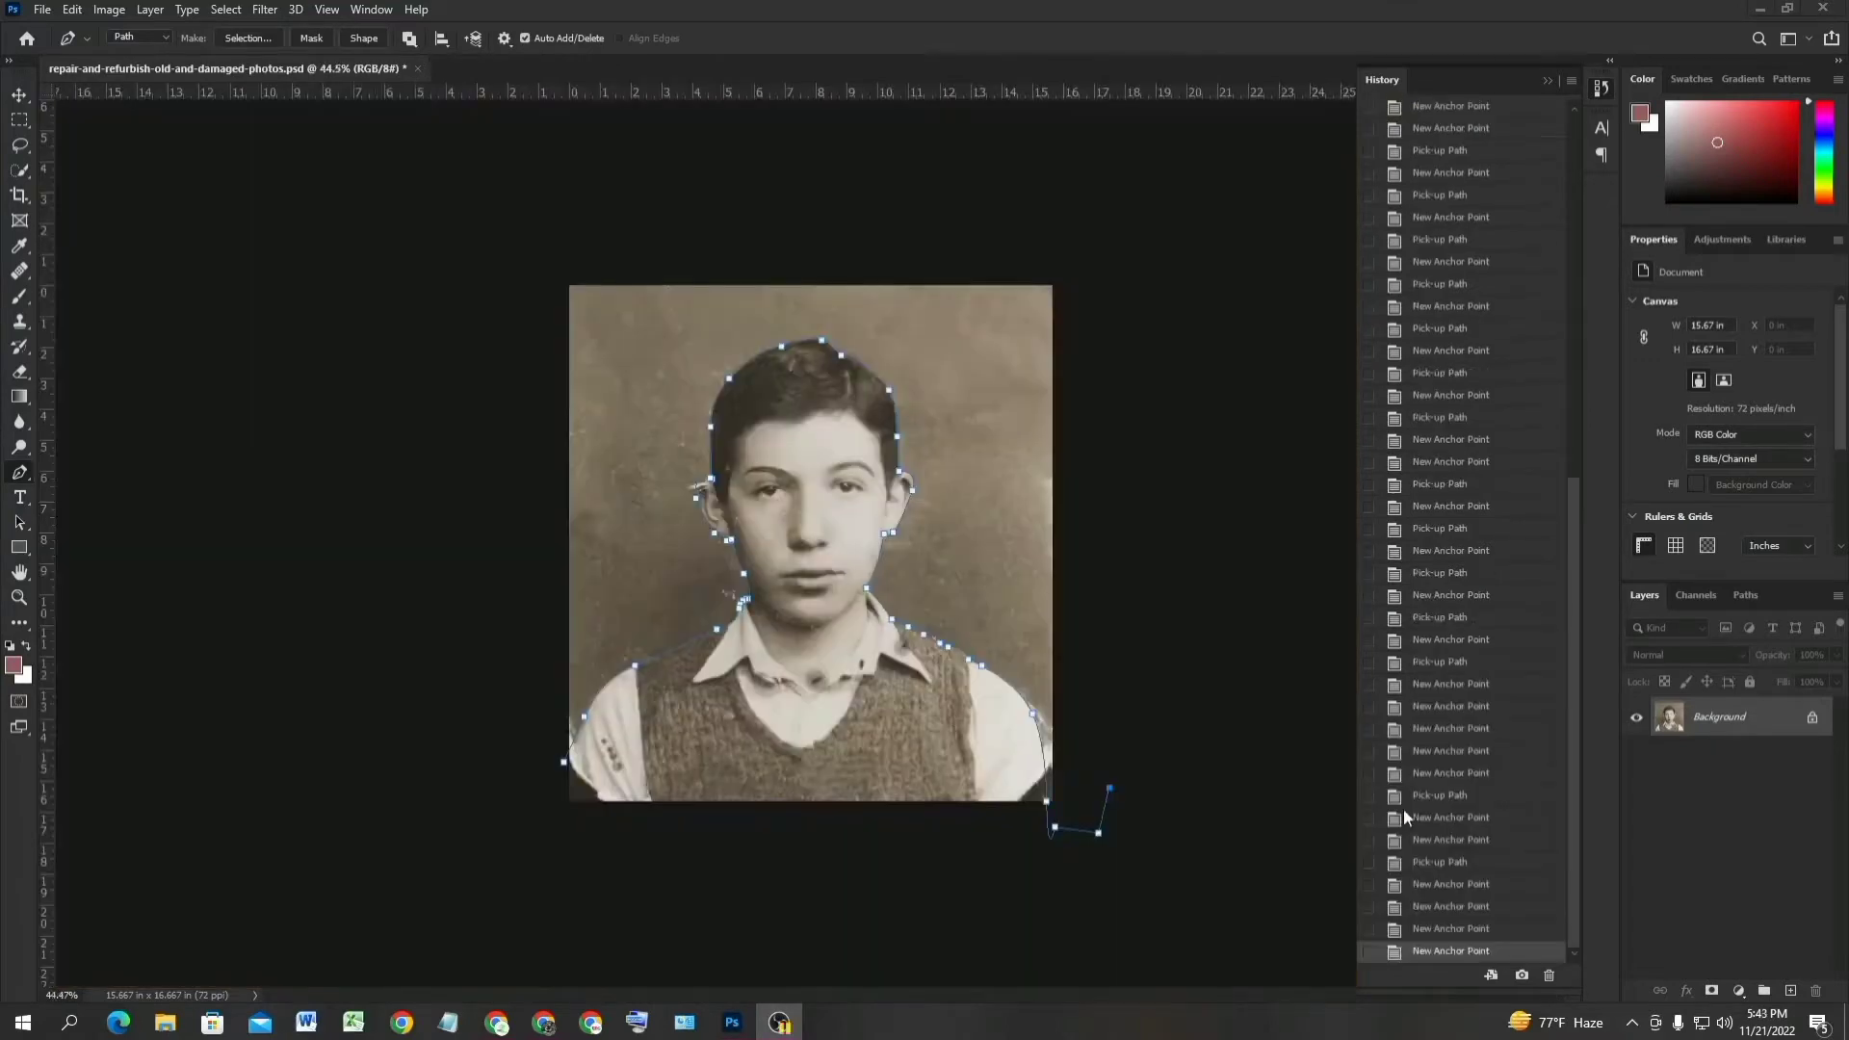
Route the path outside the canvas around the photo's right, top and left sides and close it at its starting point.
{"action": "left_click", "coordinate": [734, 1023]}
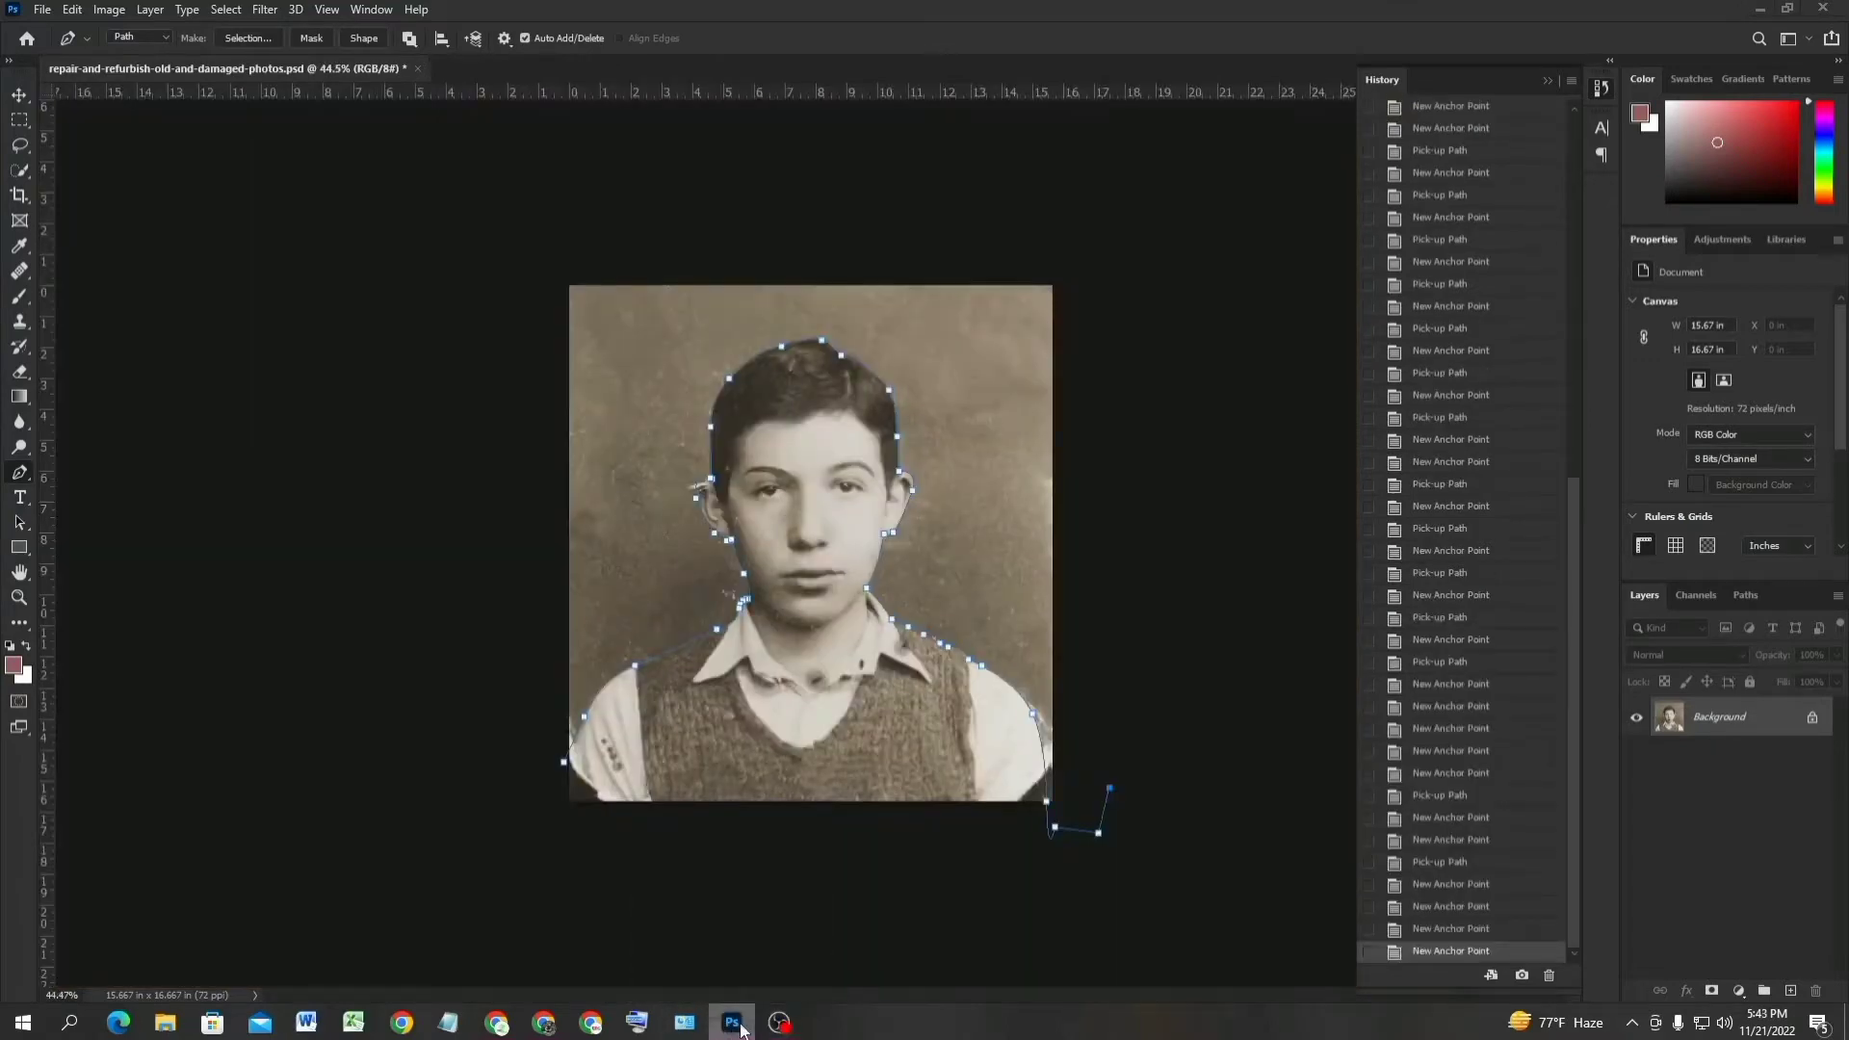
{"action": "left_click", "coordinate": [1155, 720]}
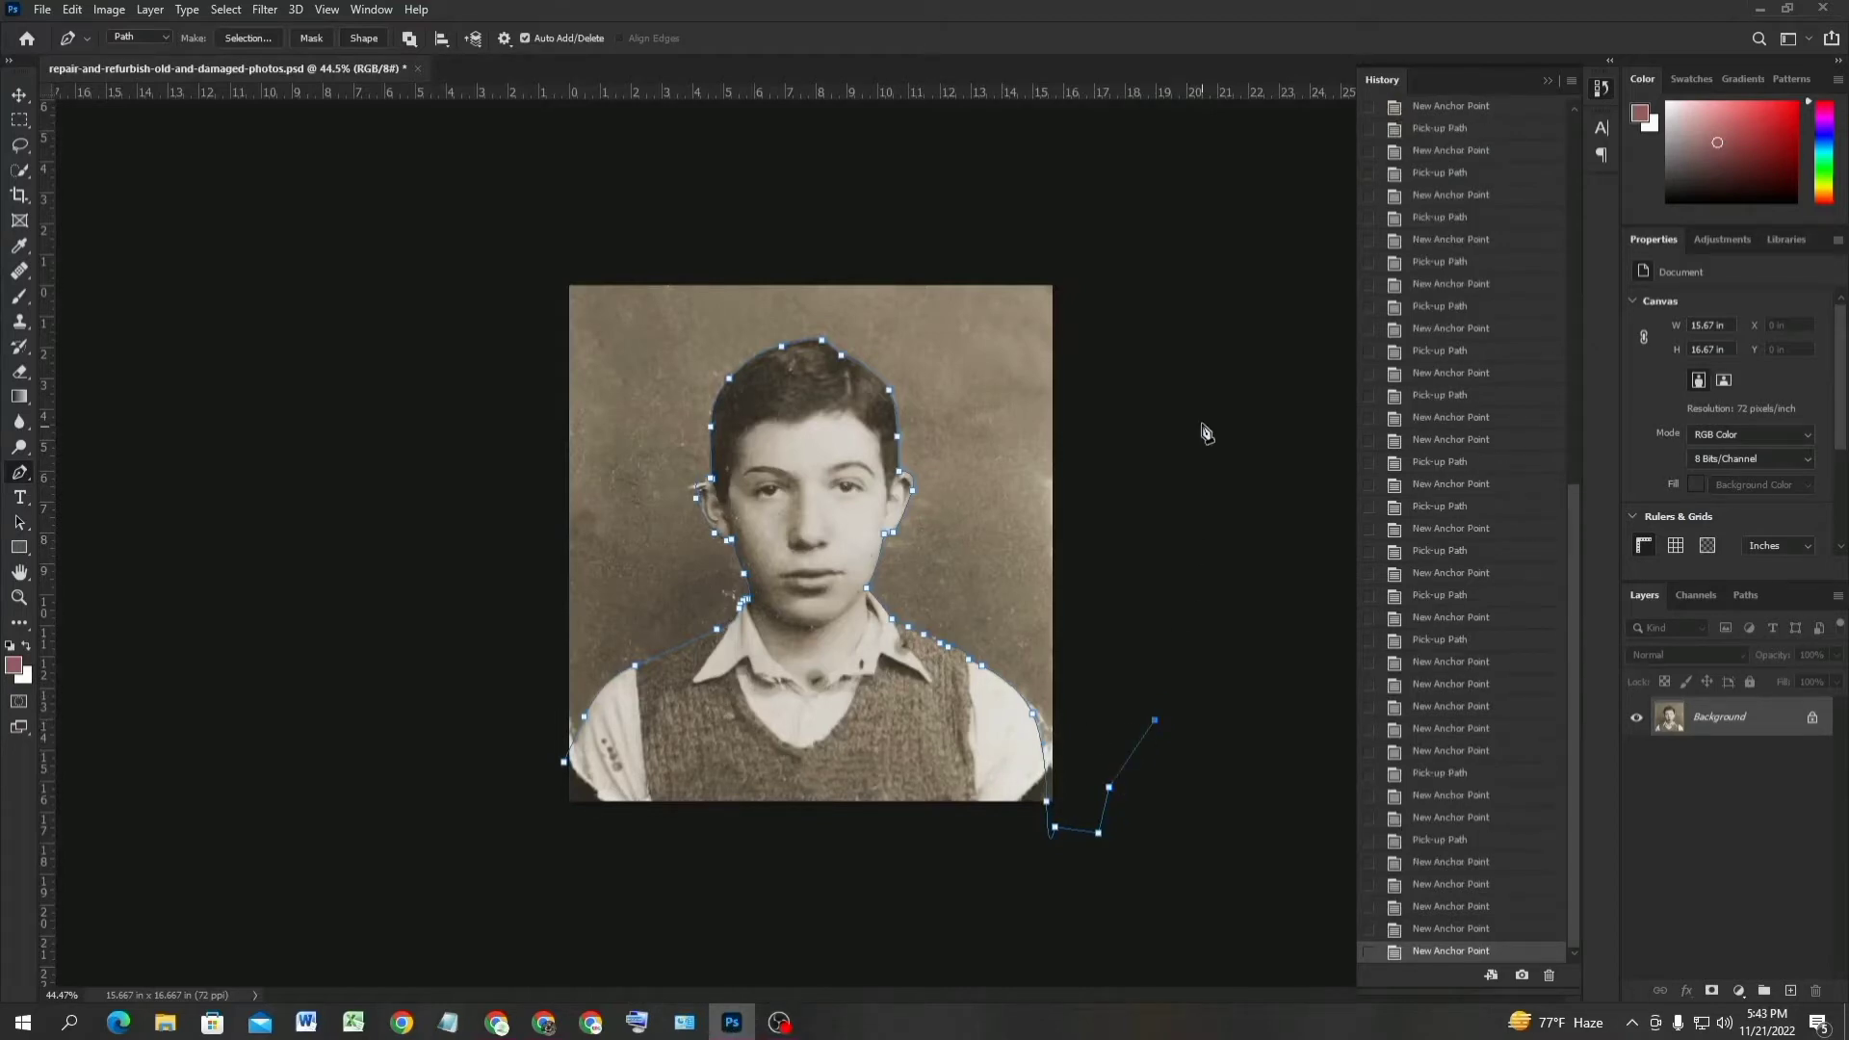
{"action": "left_click_drag", "start_coordinate": [1200, 422], "coordinate": [1199, 365]}
{"action": "left_click", "coordinate": [1107, 225]}
{"action": "left_click_drag", "start_coordinate": [872, 226], "coordinate": [719, 225]}
{"action": "left_click", "coordinate": [400, 225]}
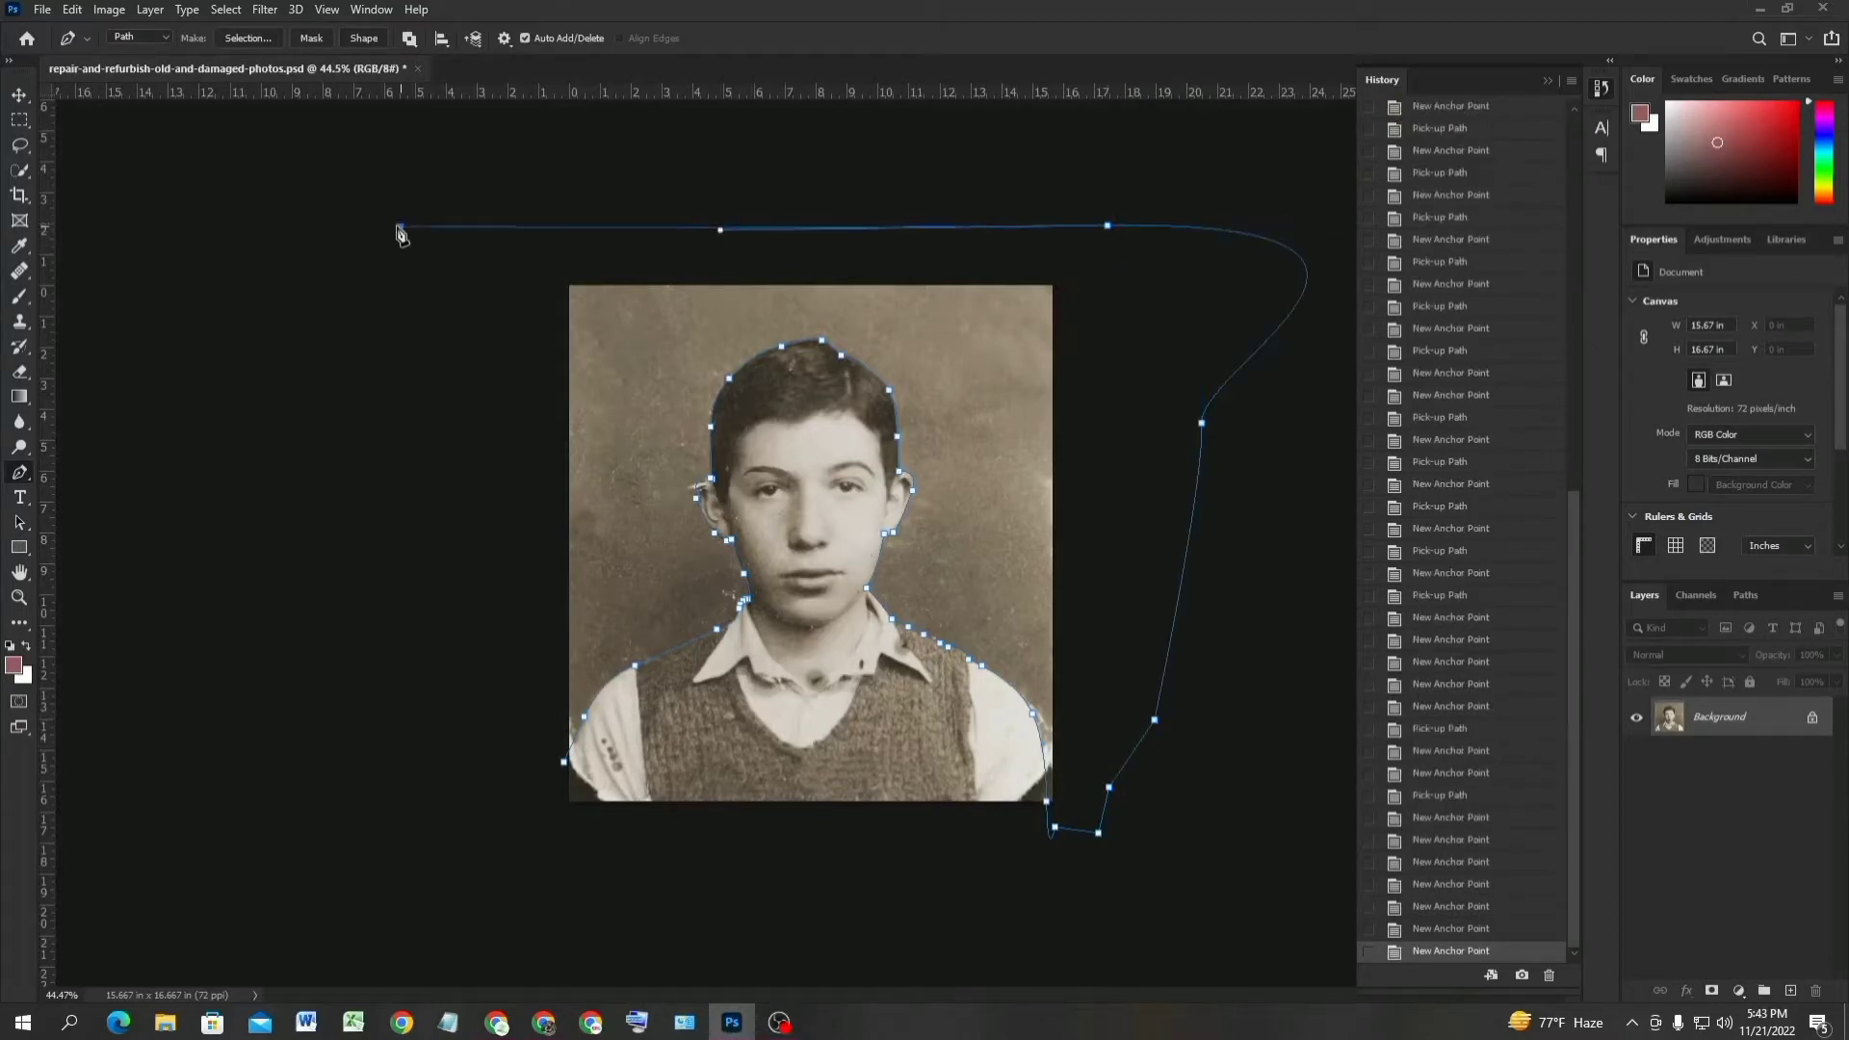
{"action": "left_click_drag", "start_coordinate": [425, 800], "coordinate": [436, 814]}
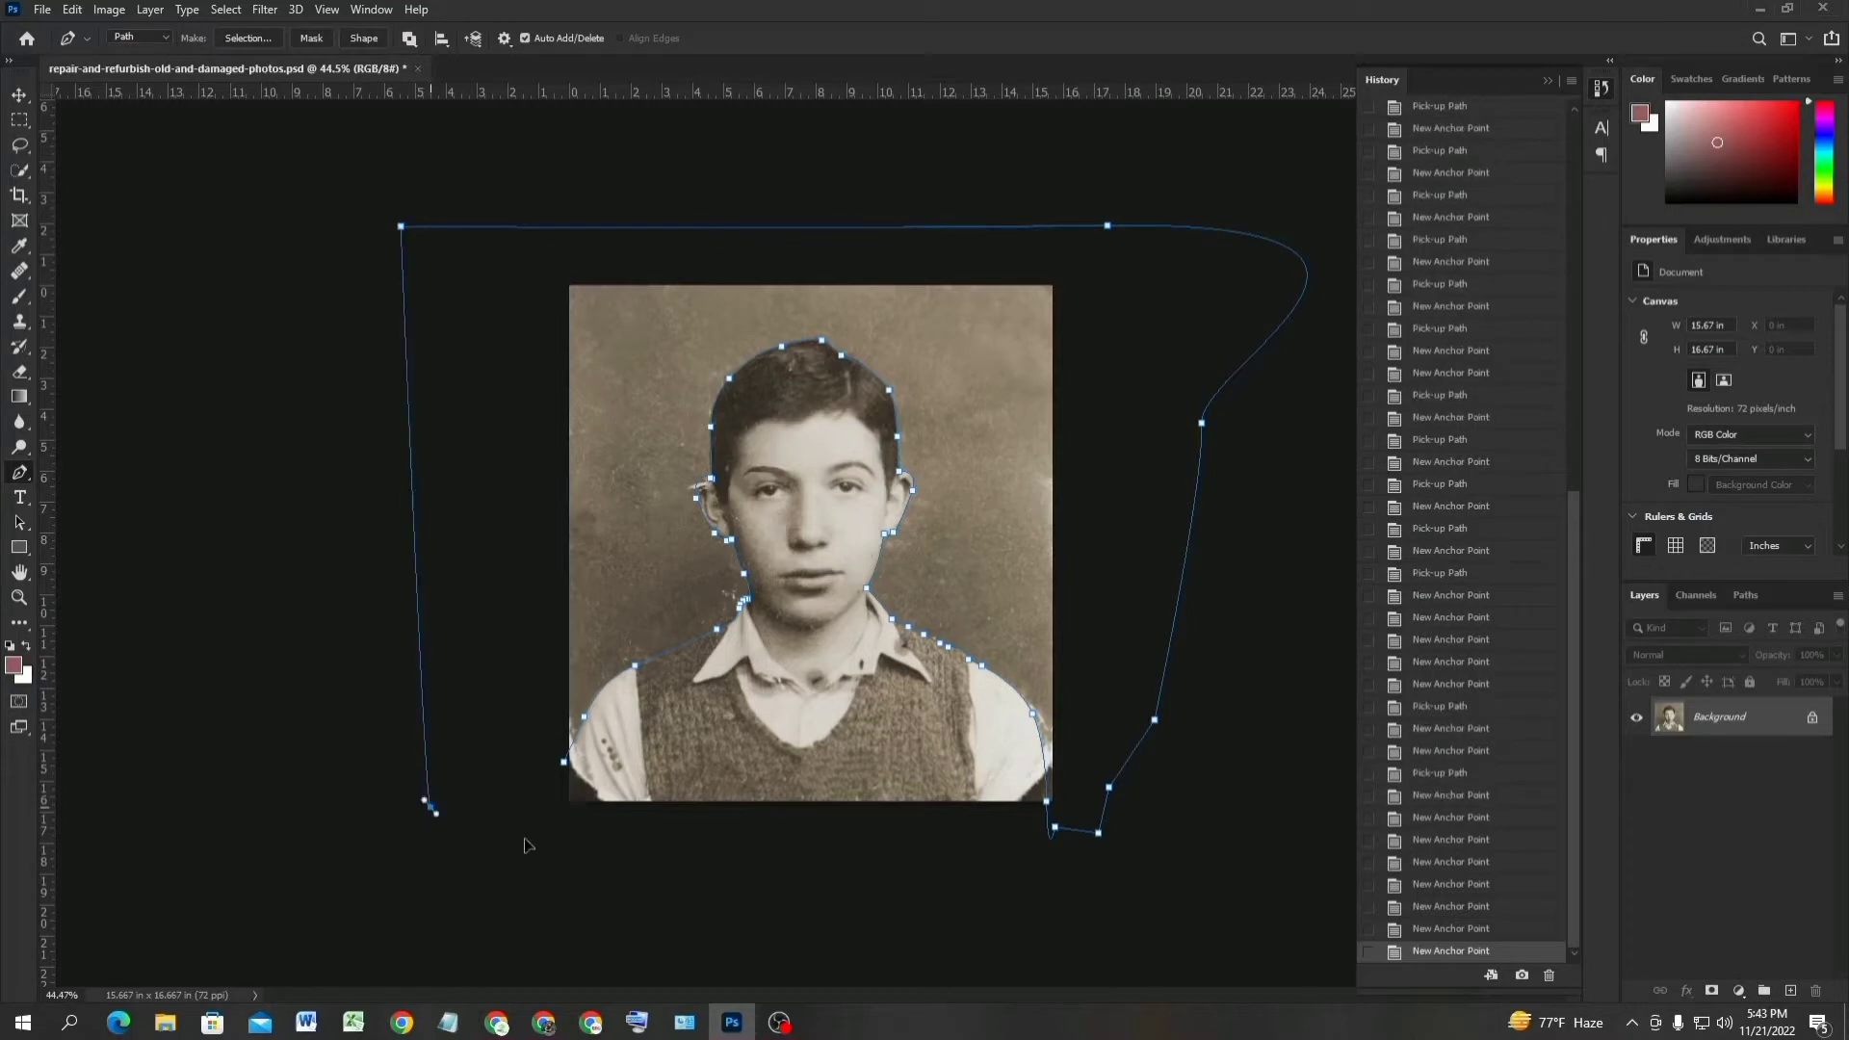
{"action": "left_click", "coordinate": [564, 762]}
{"action": "left_click", "coordinate": [564, 762]}
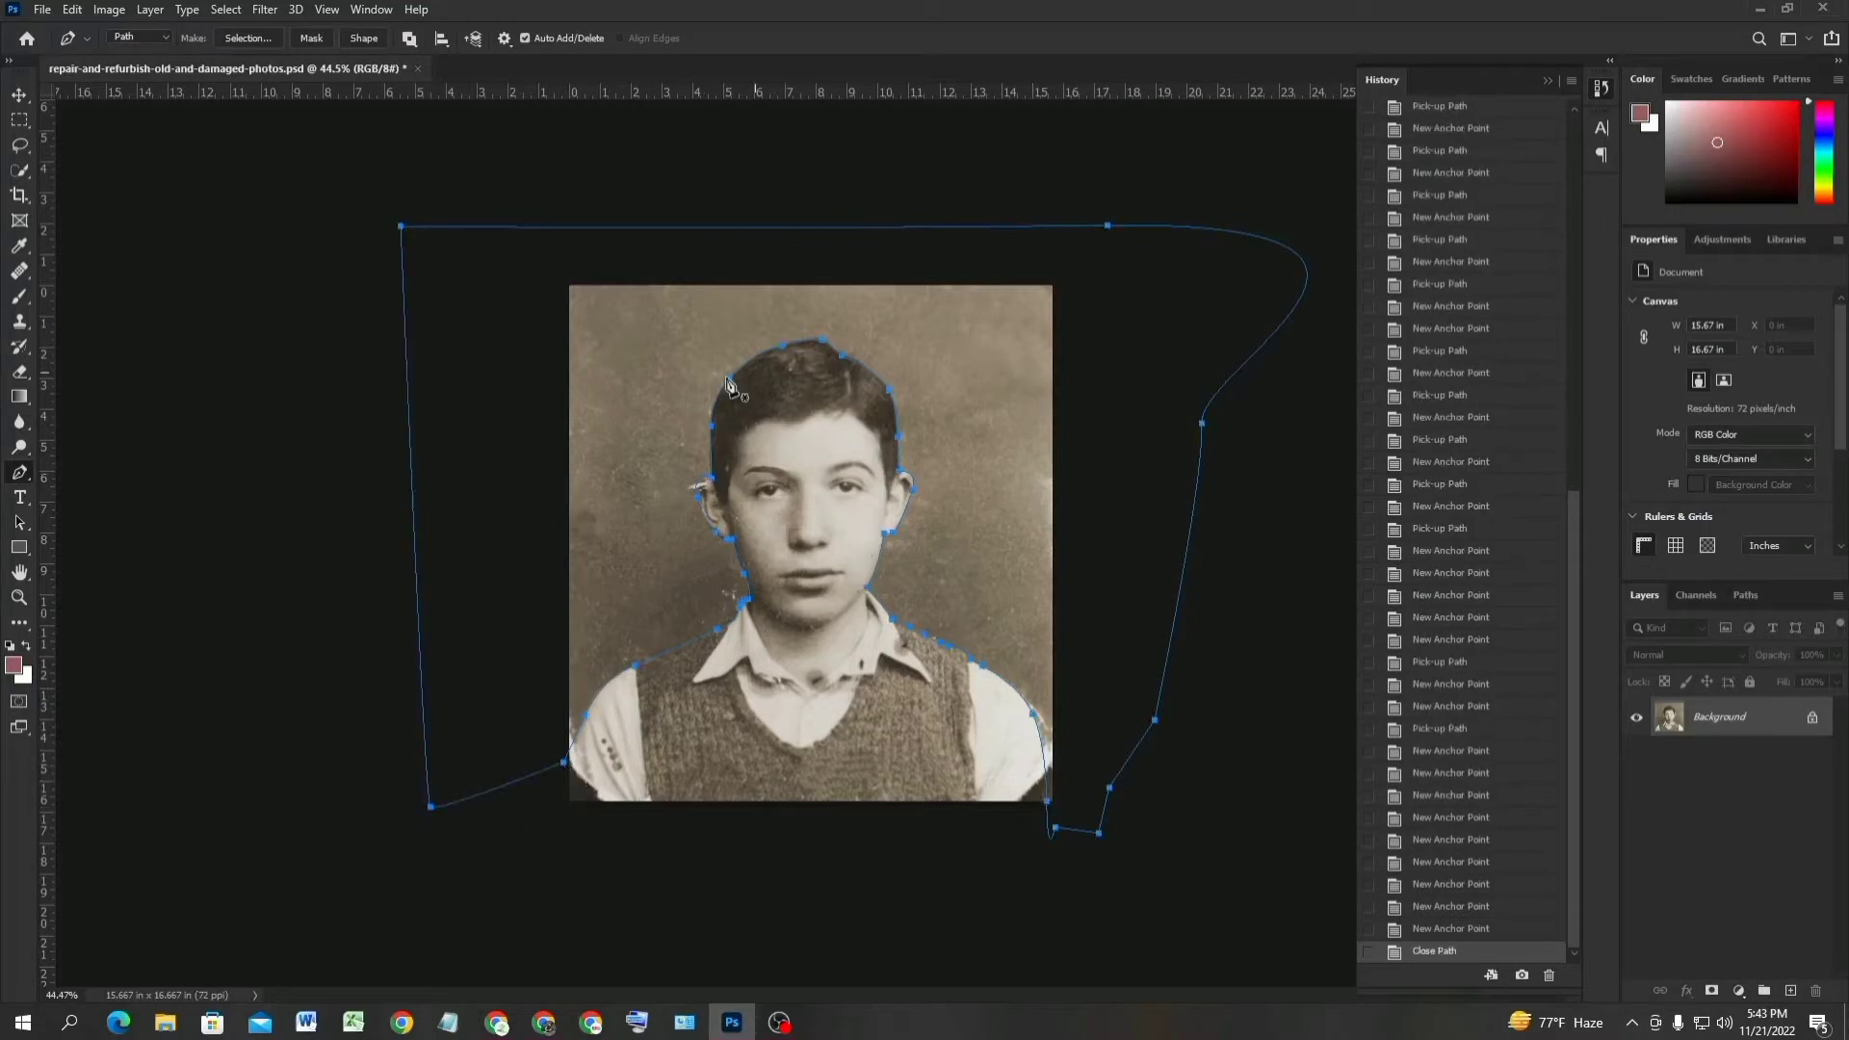
Turn the closed path into a new anti-aliased selection with a 1-pixel feather radius.
{"action": "right_click", "coordinate": [637, 386]}
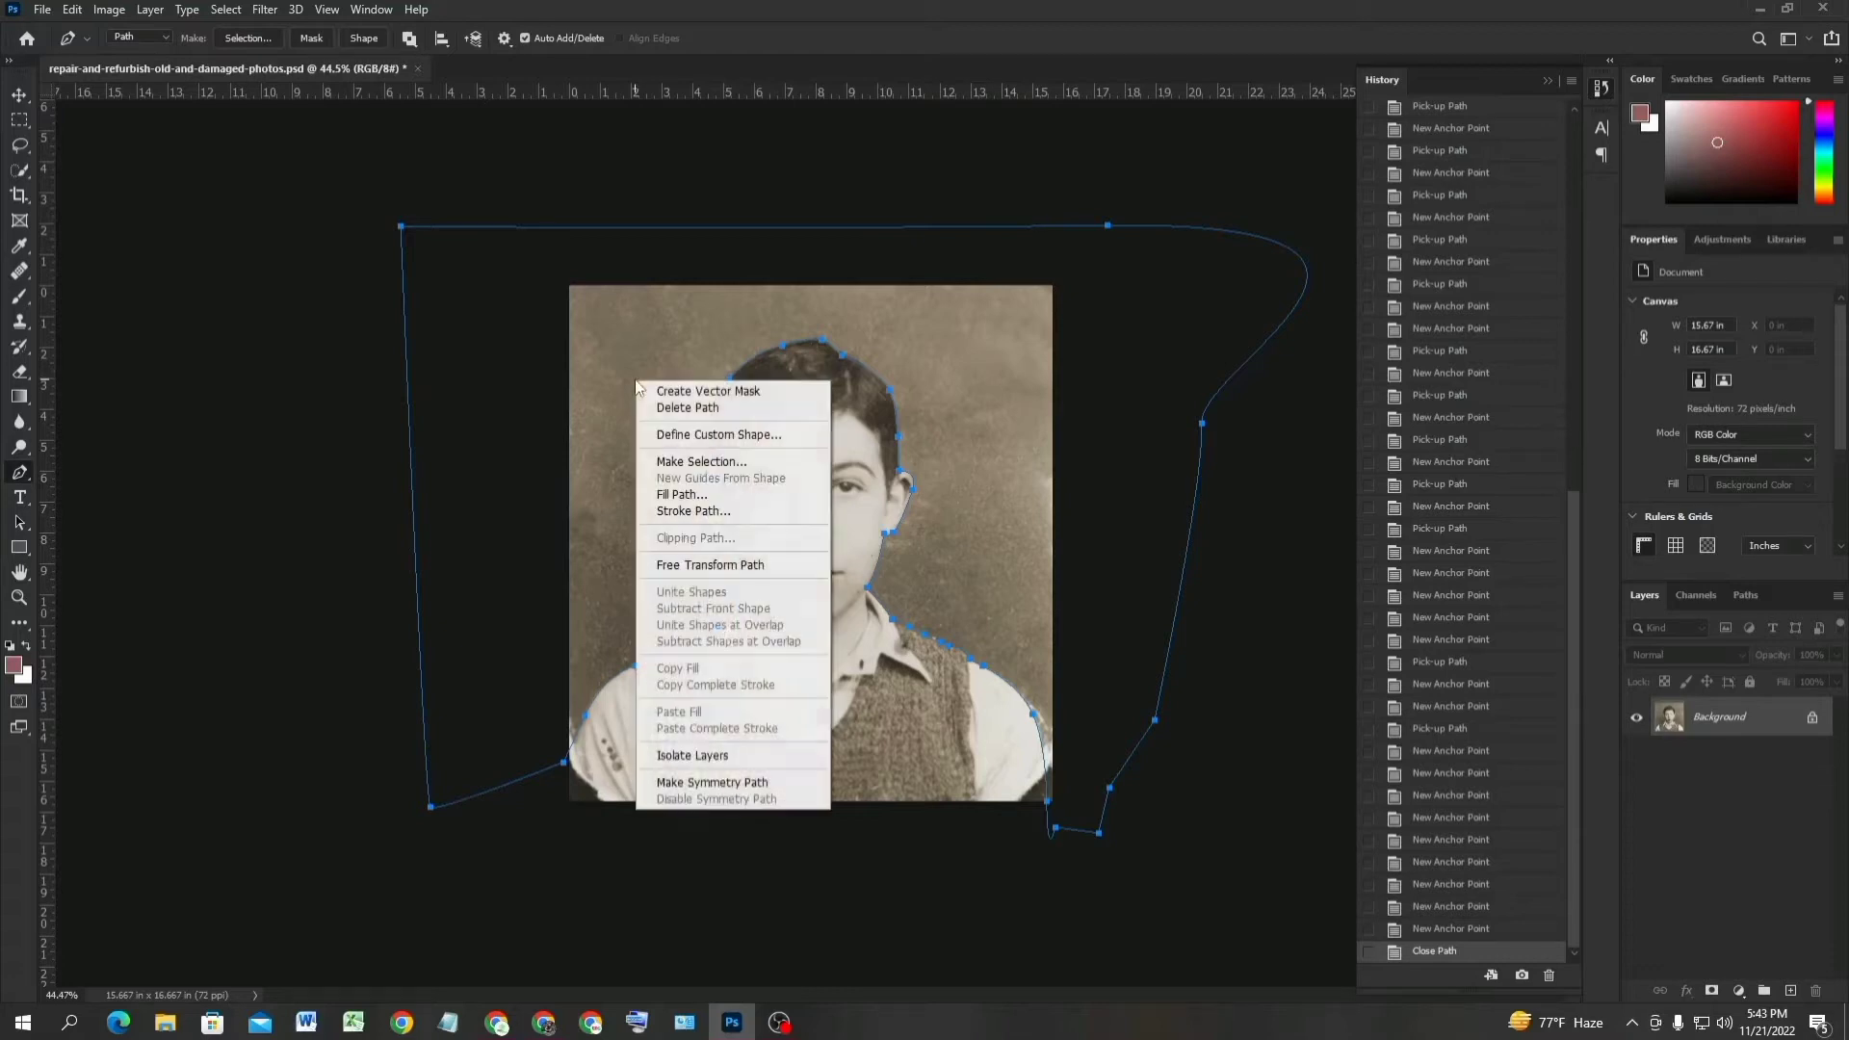
{"action": "left_click", "coordinate": [724, 463]}
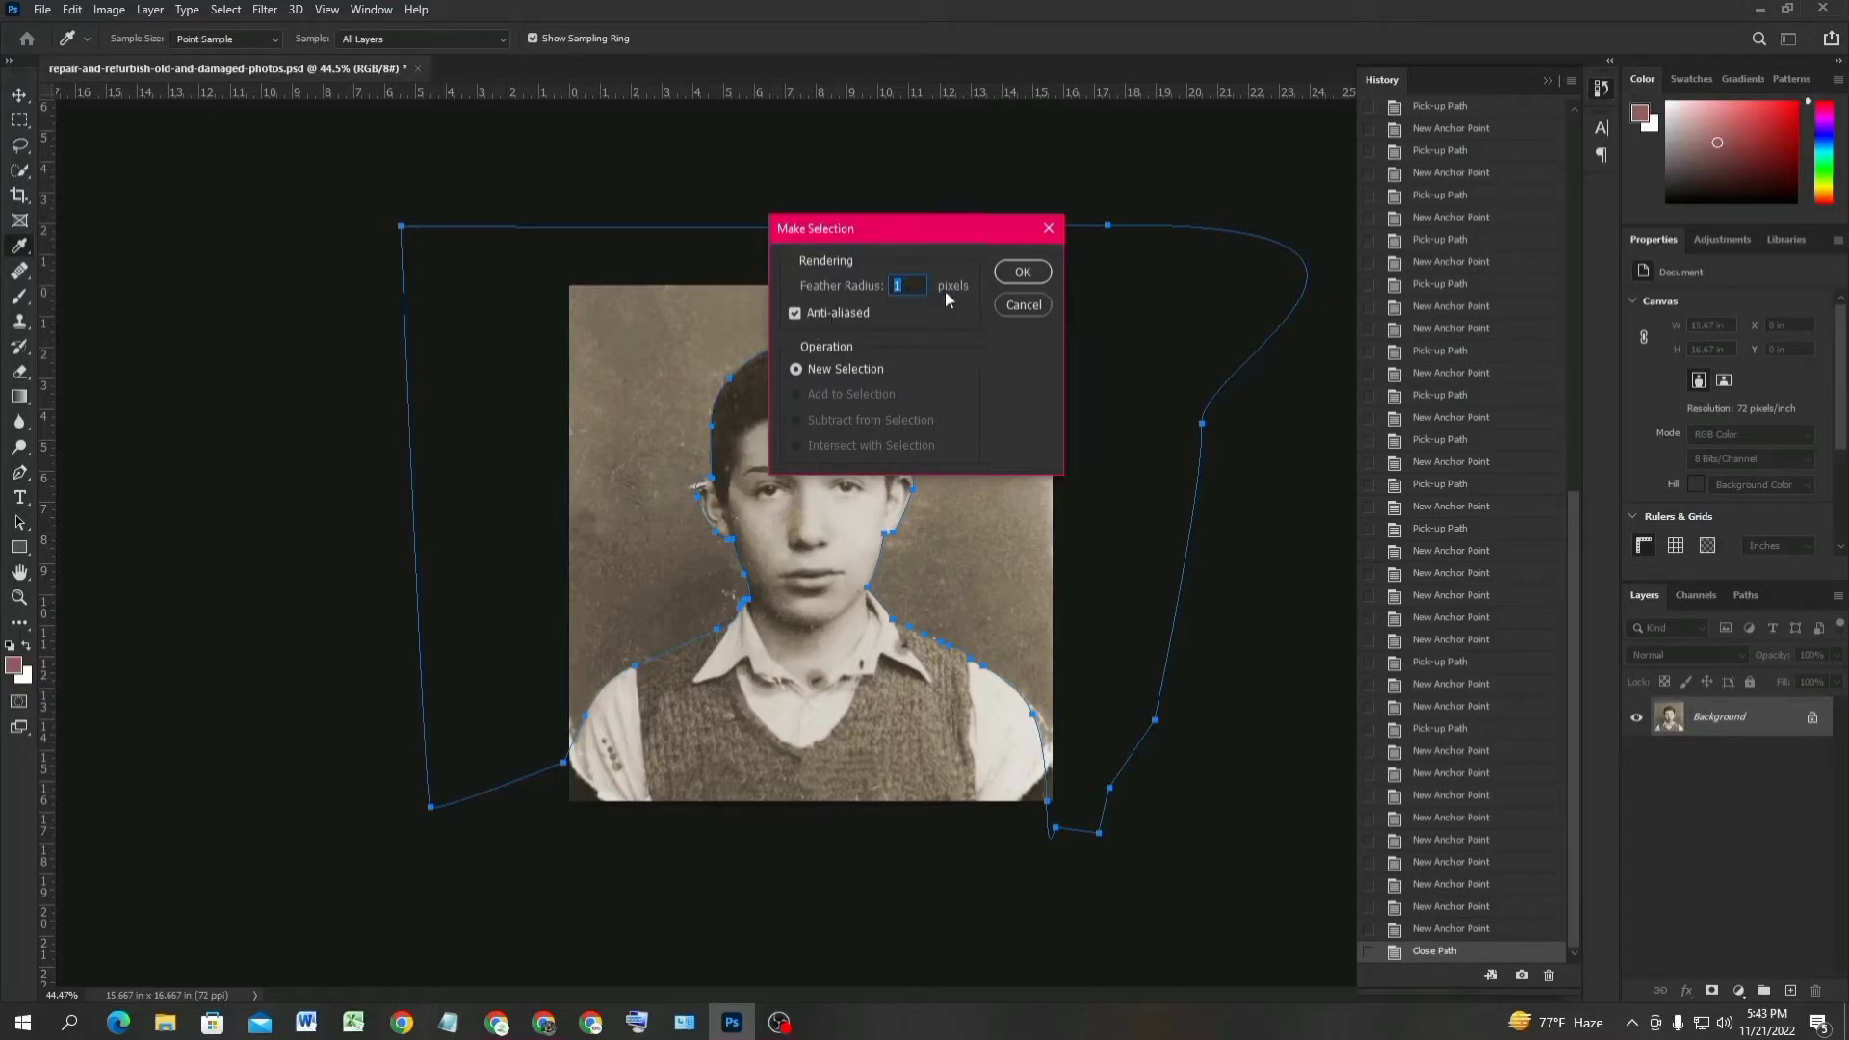
{"action": "left_click", "coordinate": [1024, 273]}
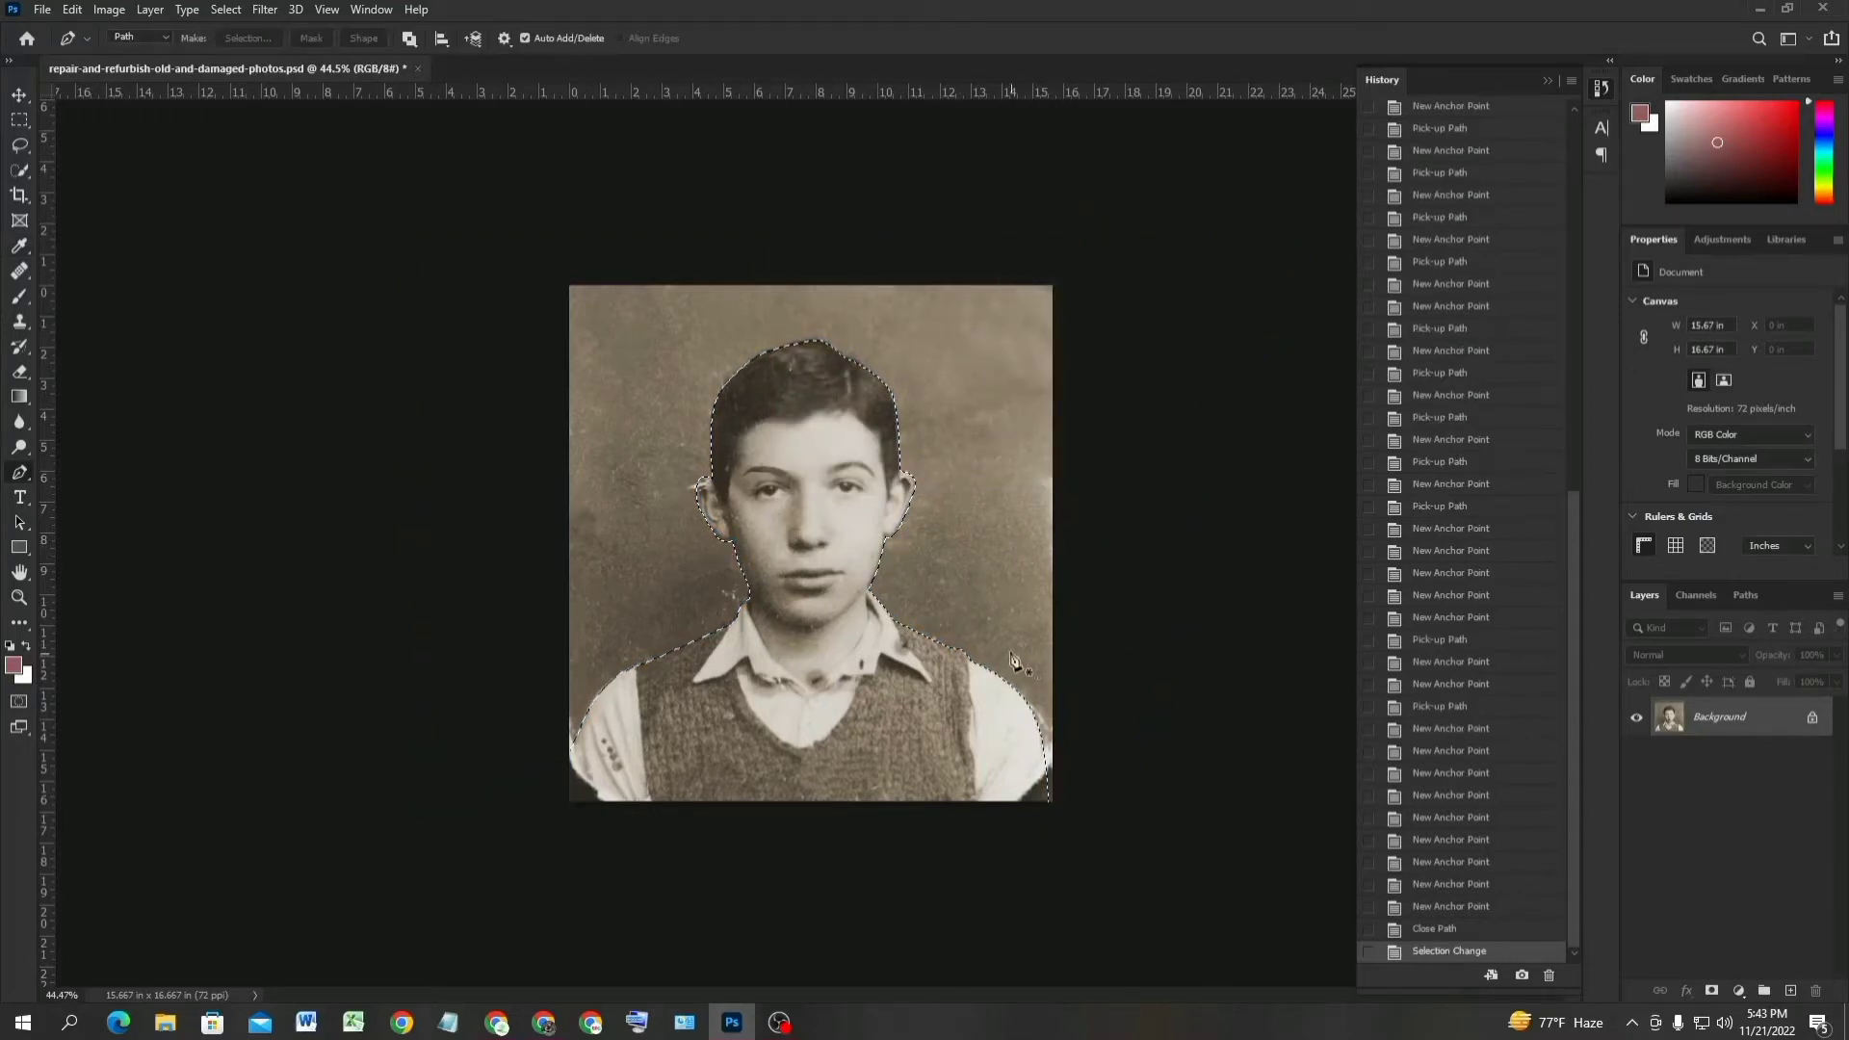
Unlock the Background layer and delete the selected backdrop around the boy.
{"action": "left_click", "coordinate": [21, 93]}
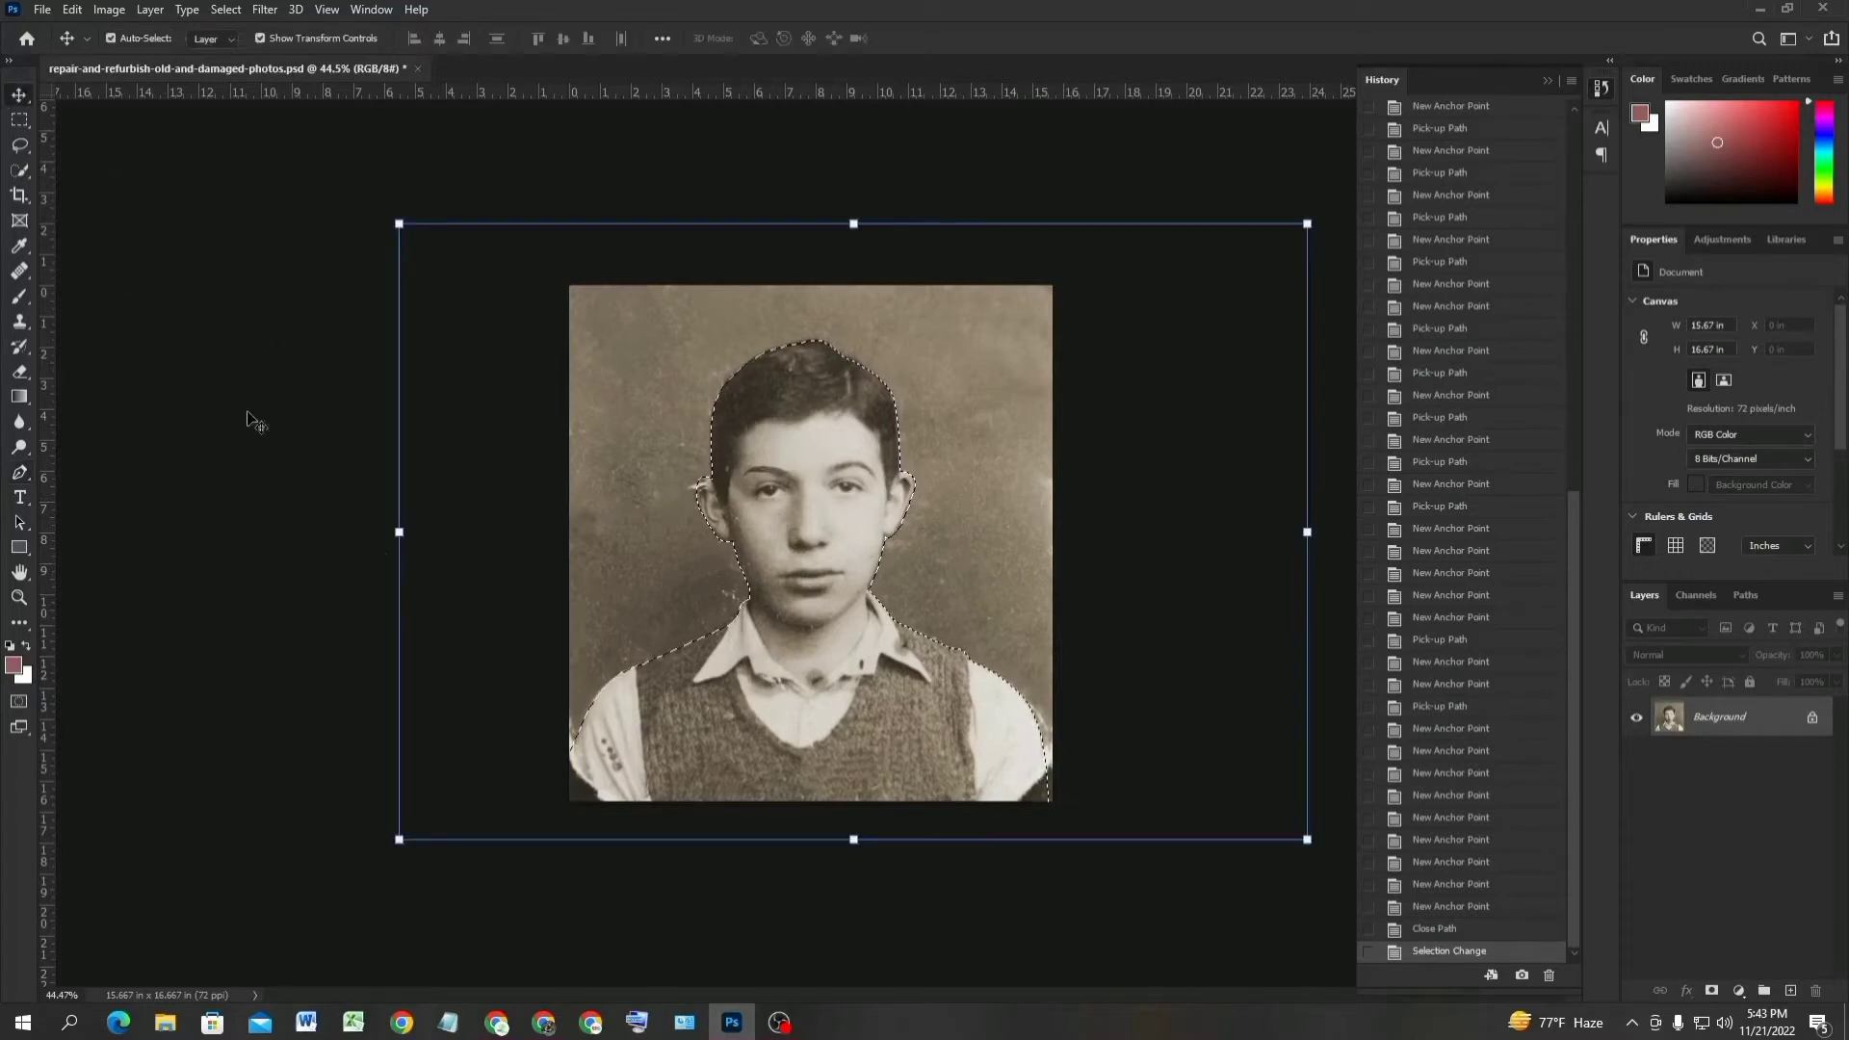
{"action": "left_click", "coordinate": [1811, 716]}
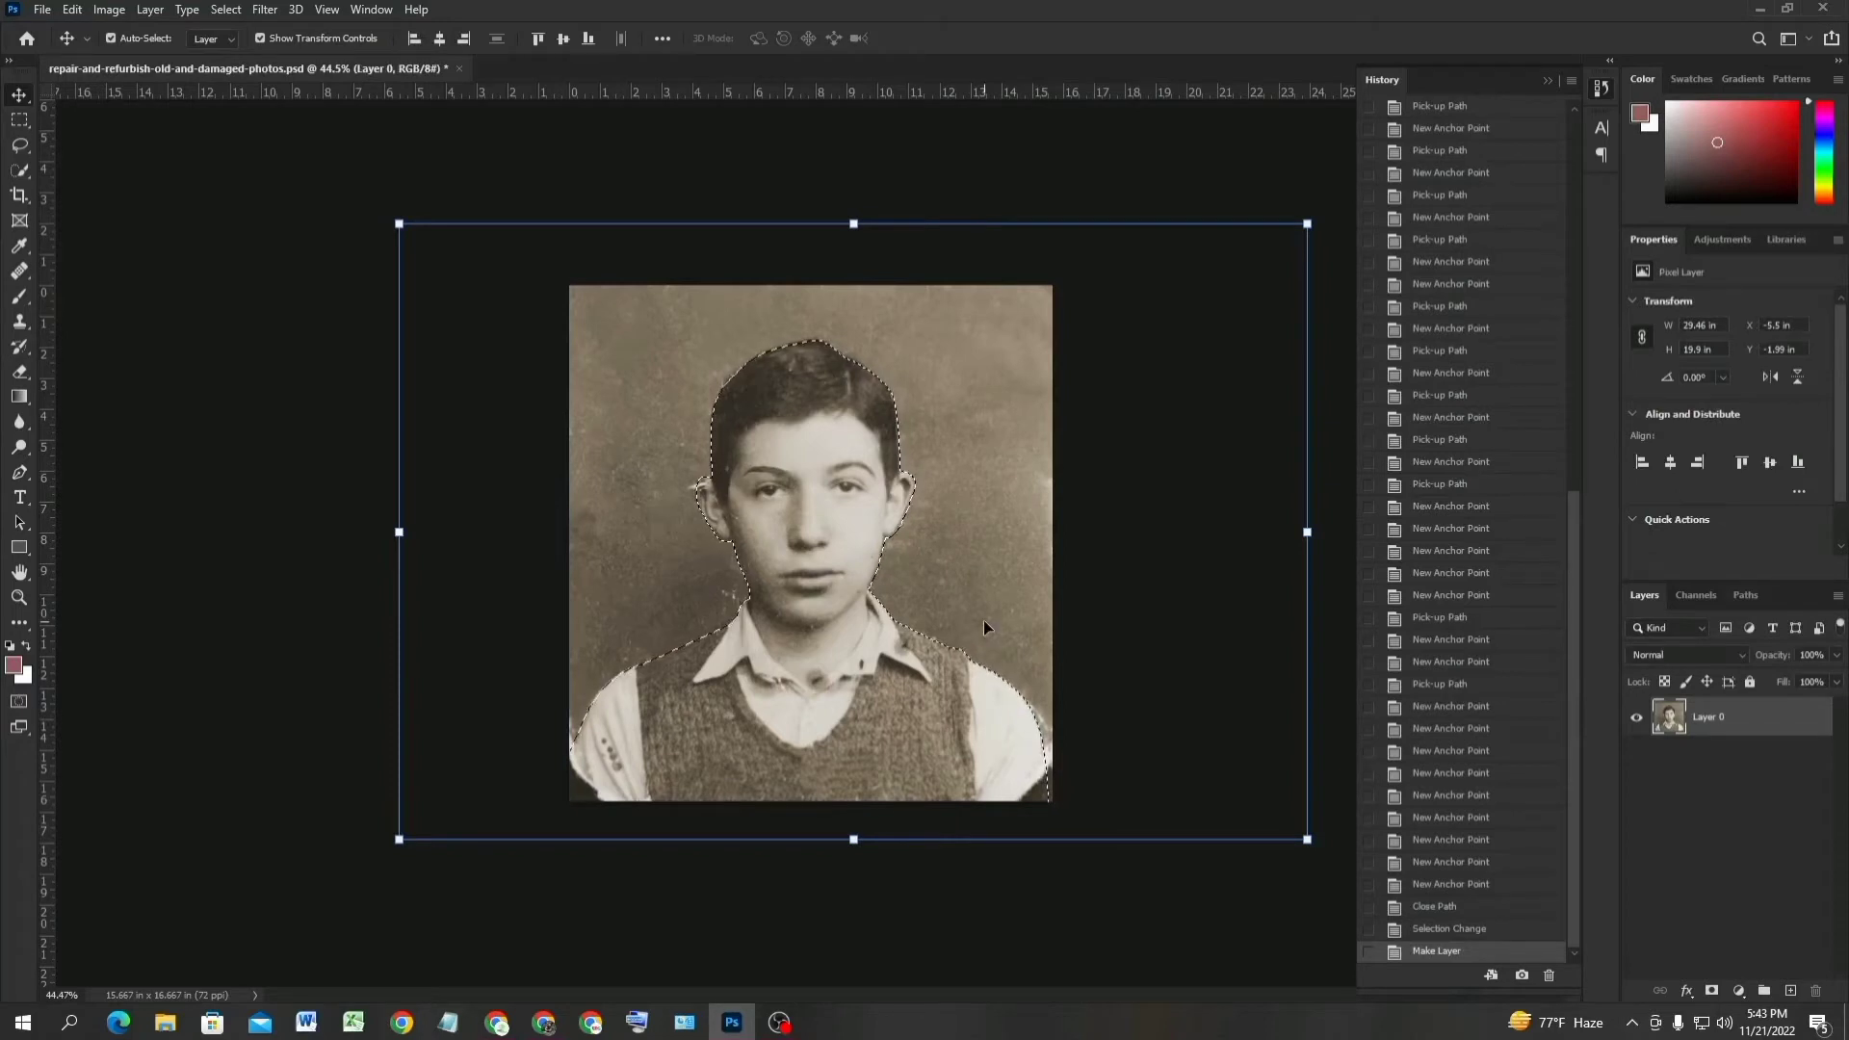
{"action": "key", "text": "Delete"}
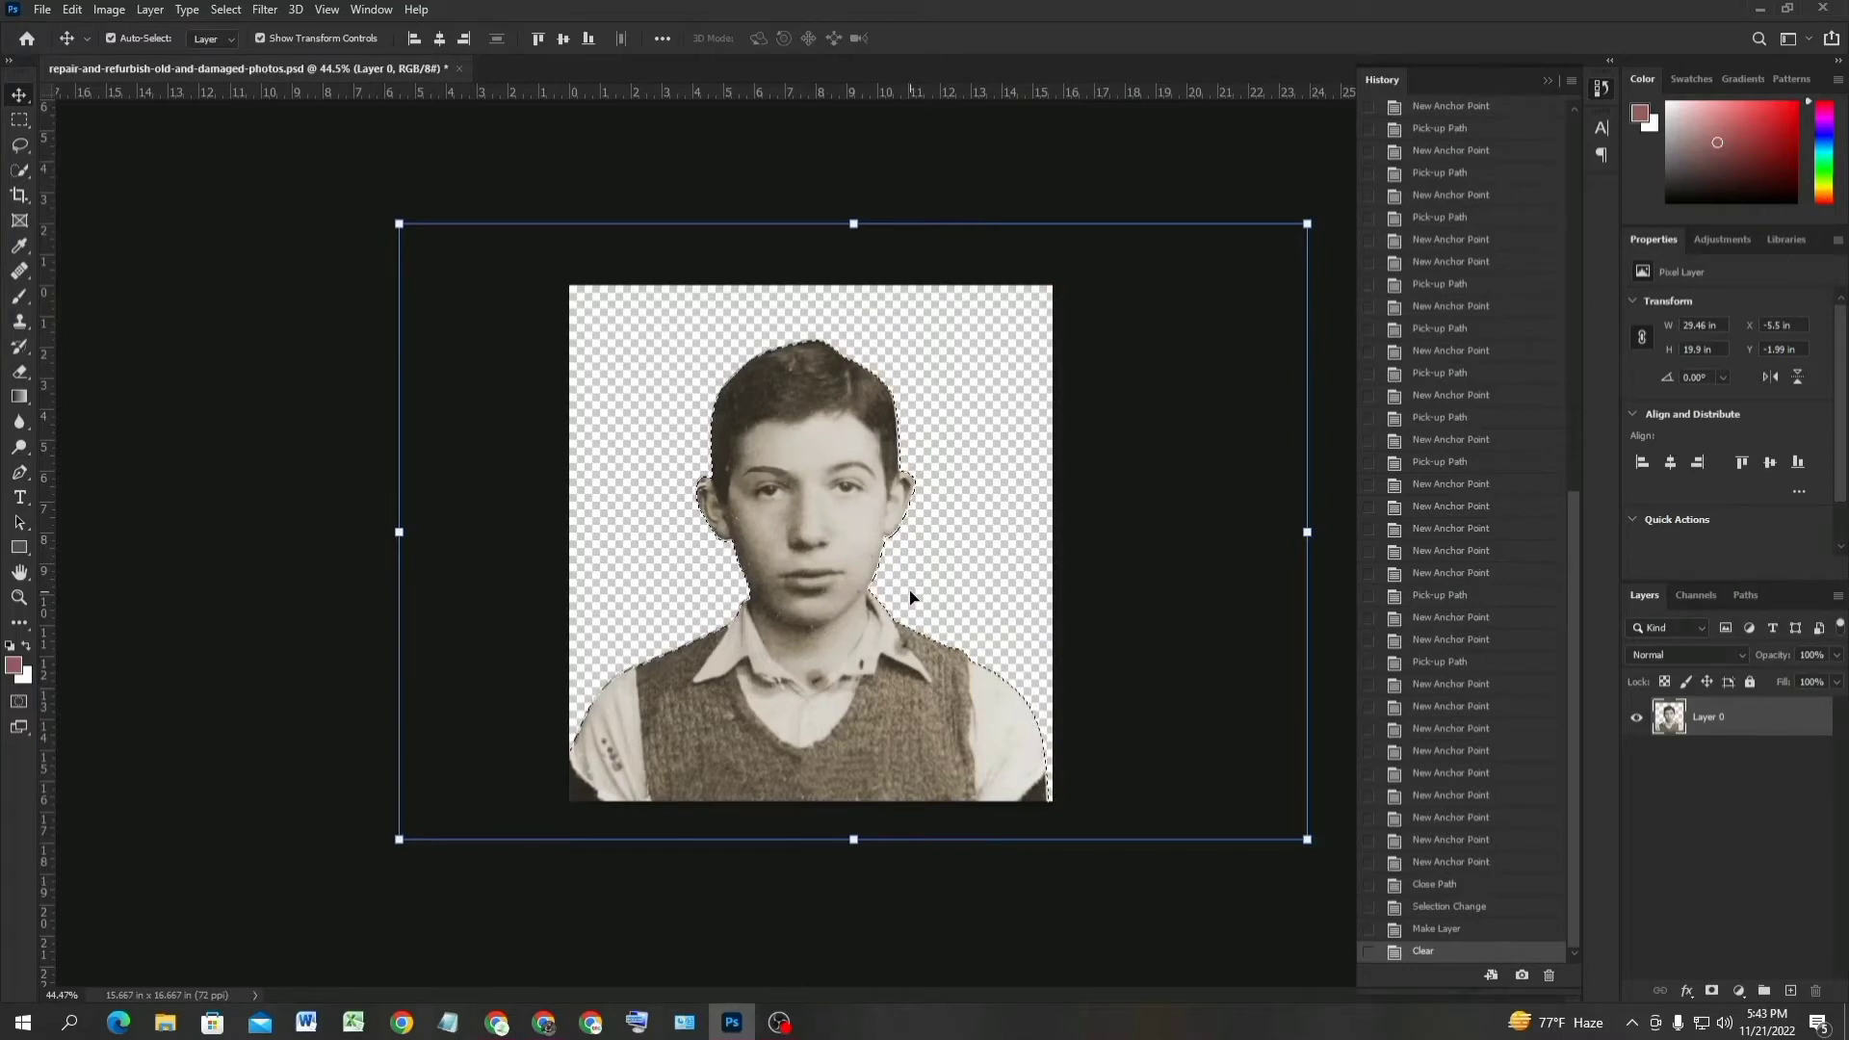
{"action": "scroll", "coordinate": [909, 597], "scroll_direction": "up", "scroll_amount": 1}
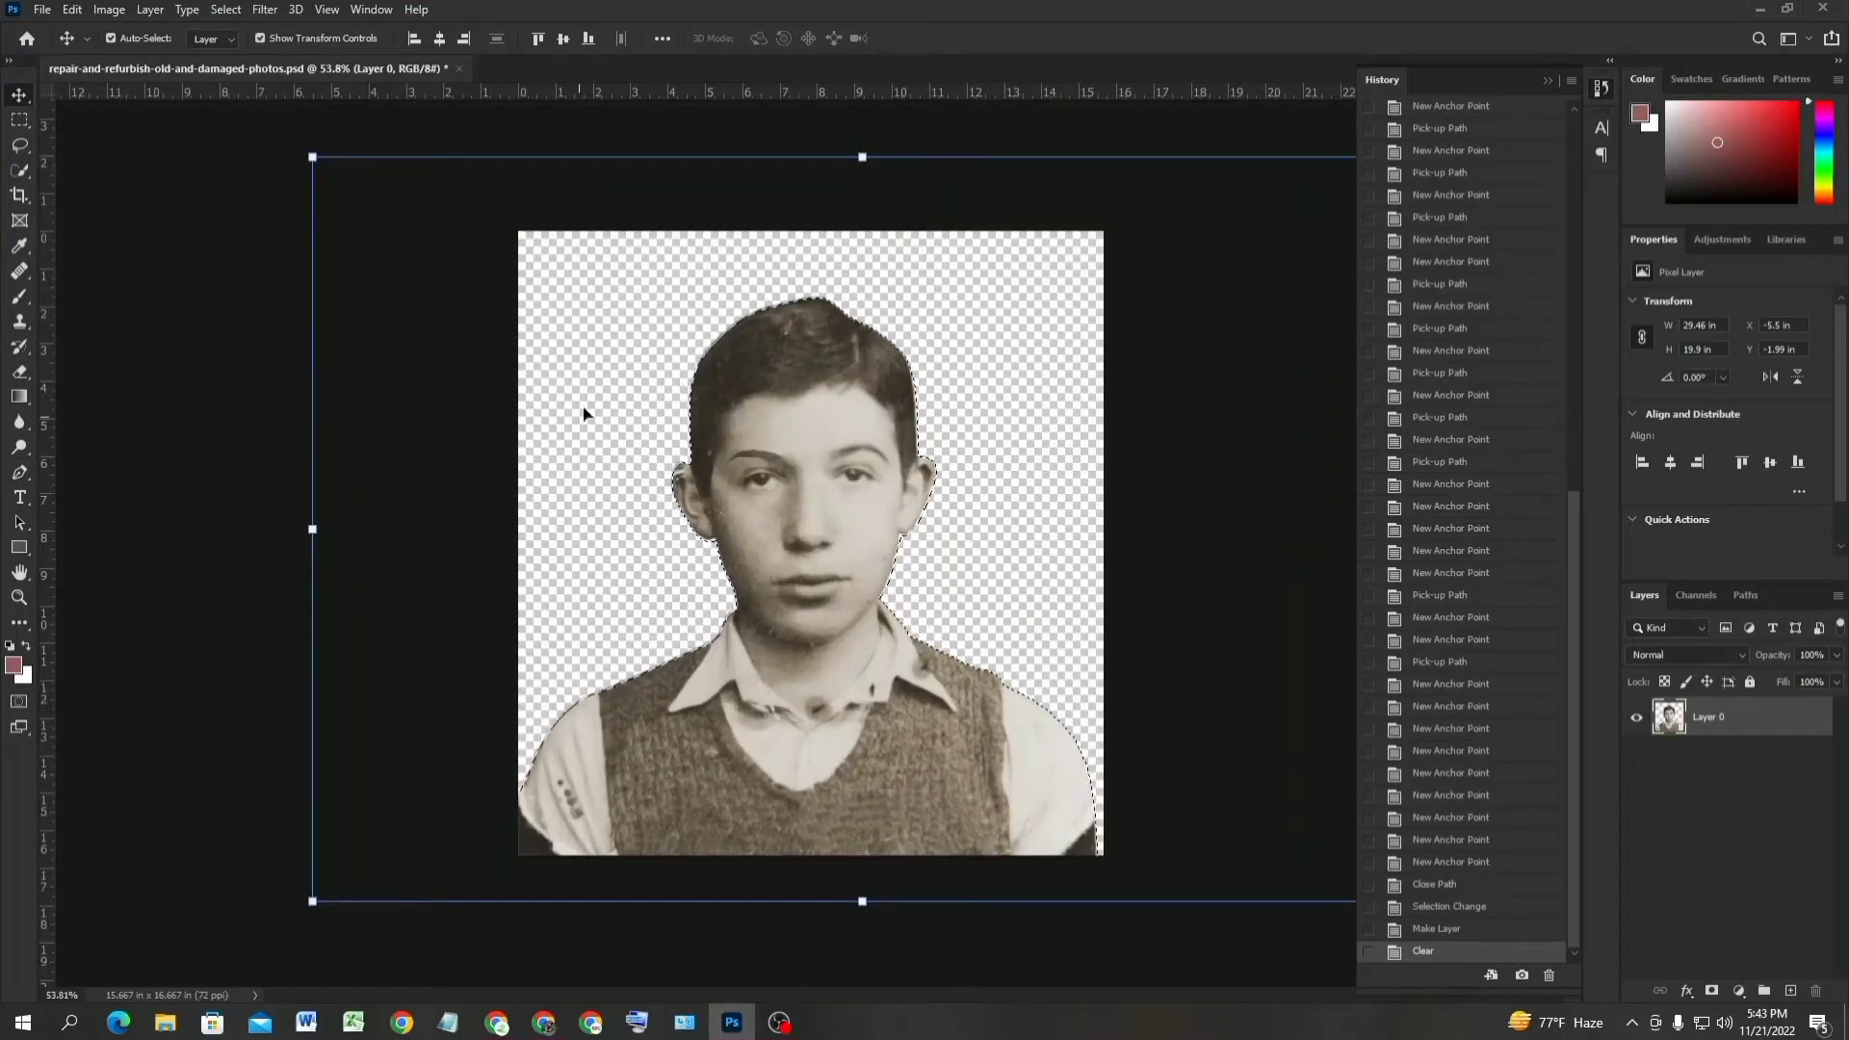
Add a Solid Color fill layer in neutral mid-gray over the selected backdrop area.
{"action": "left_click", "coordinate": [1737, 991]}
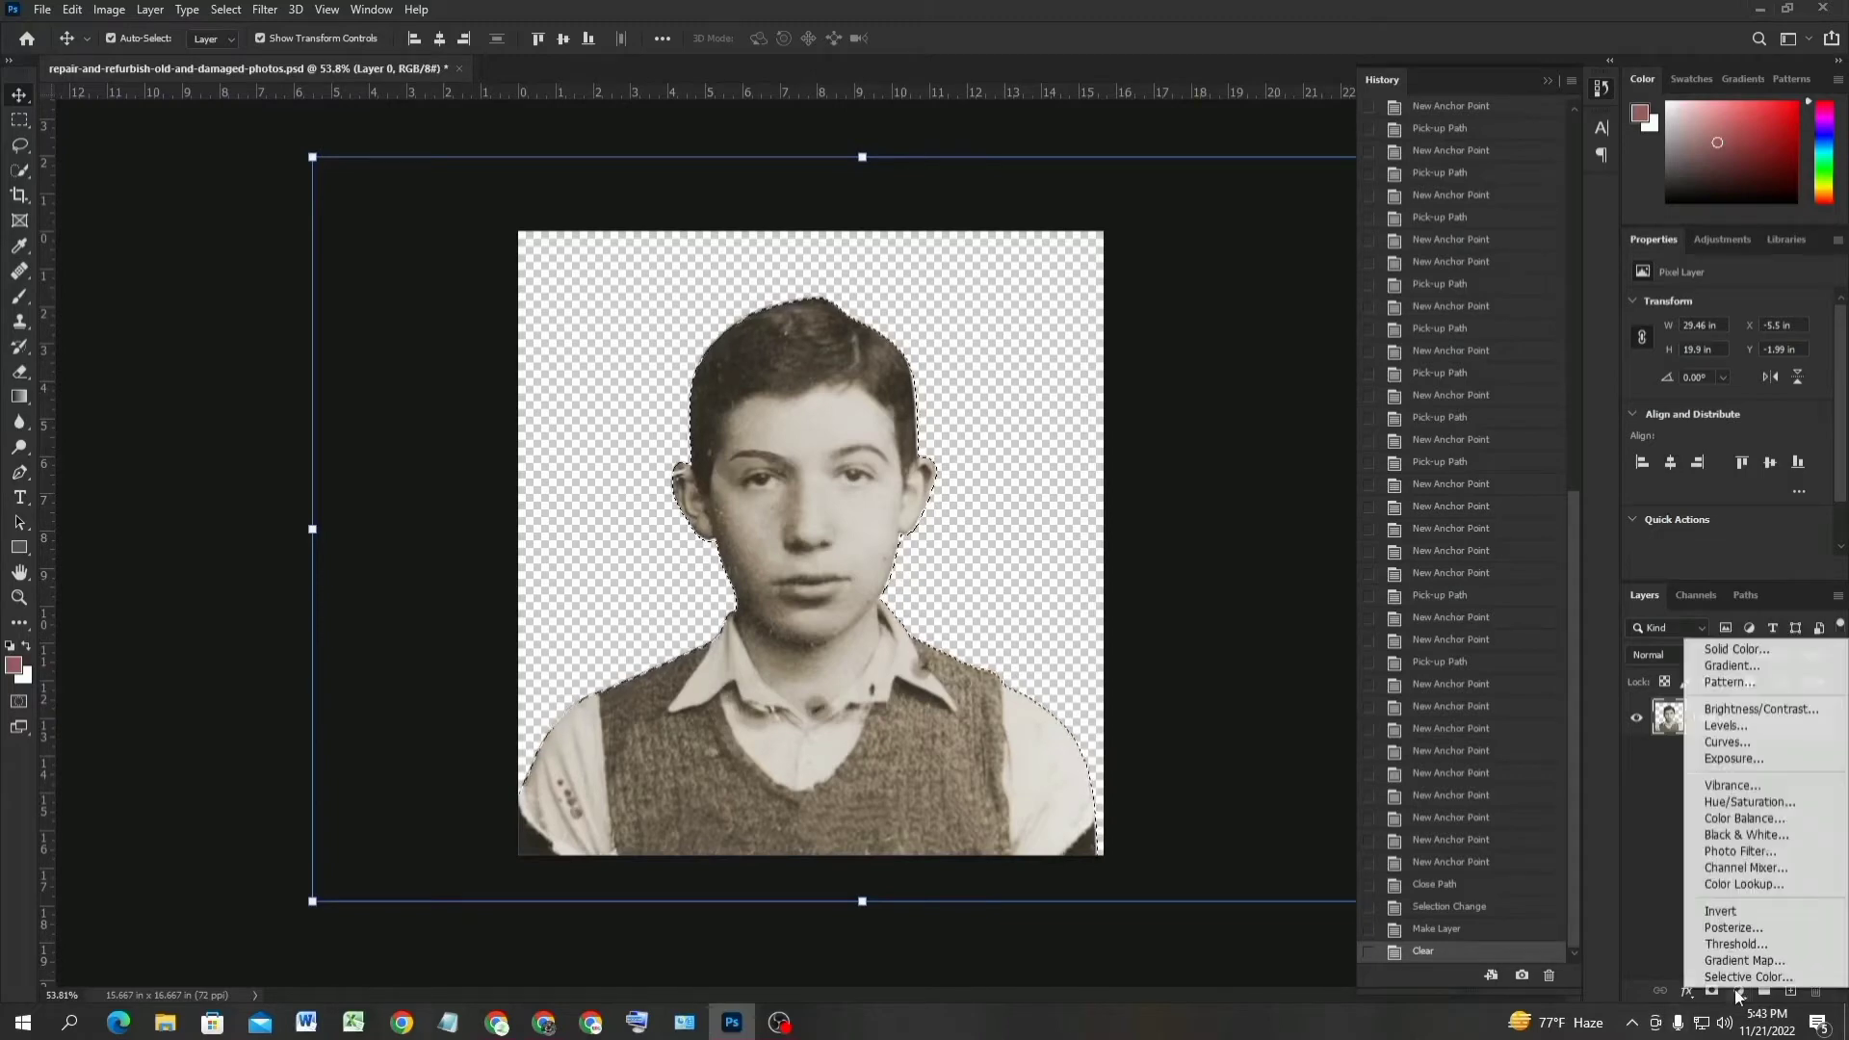
{"action": "left_click", "coordinate": [1728, 649]}
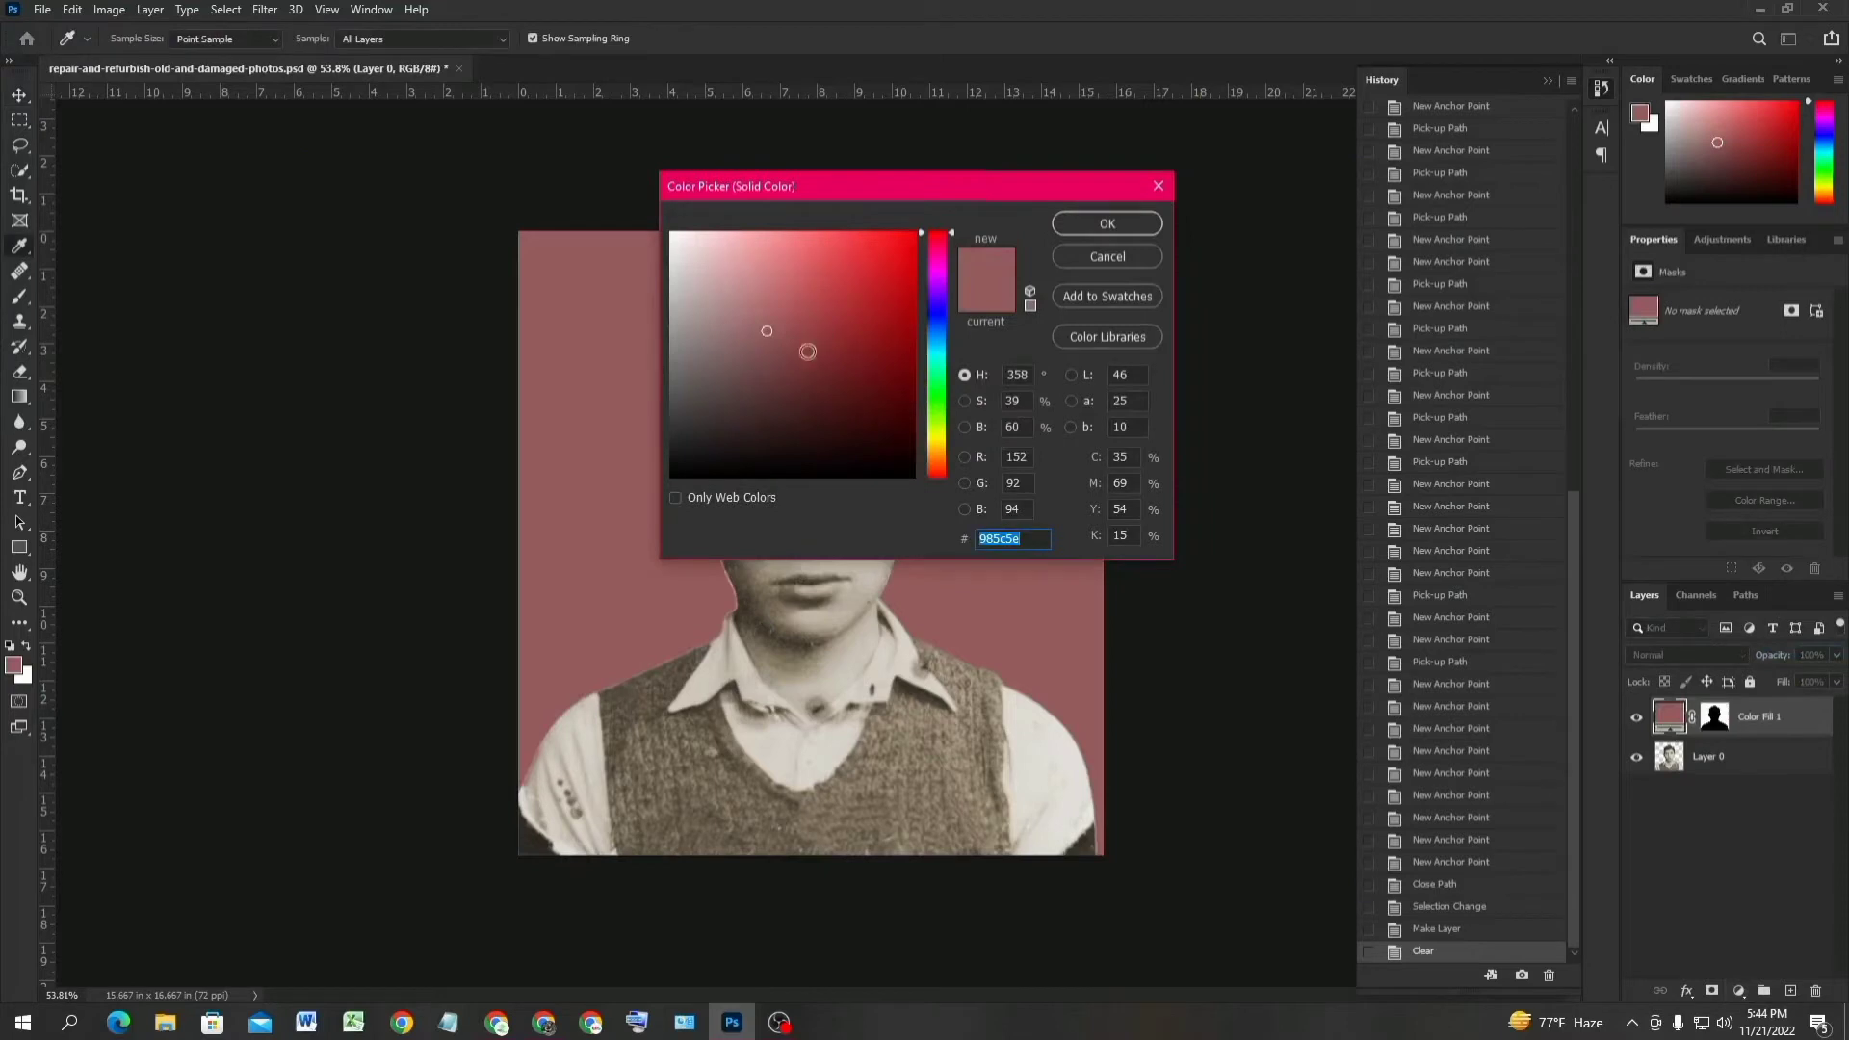
{"action": "left_click", "coordinate": [692, 415]}
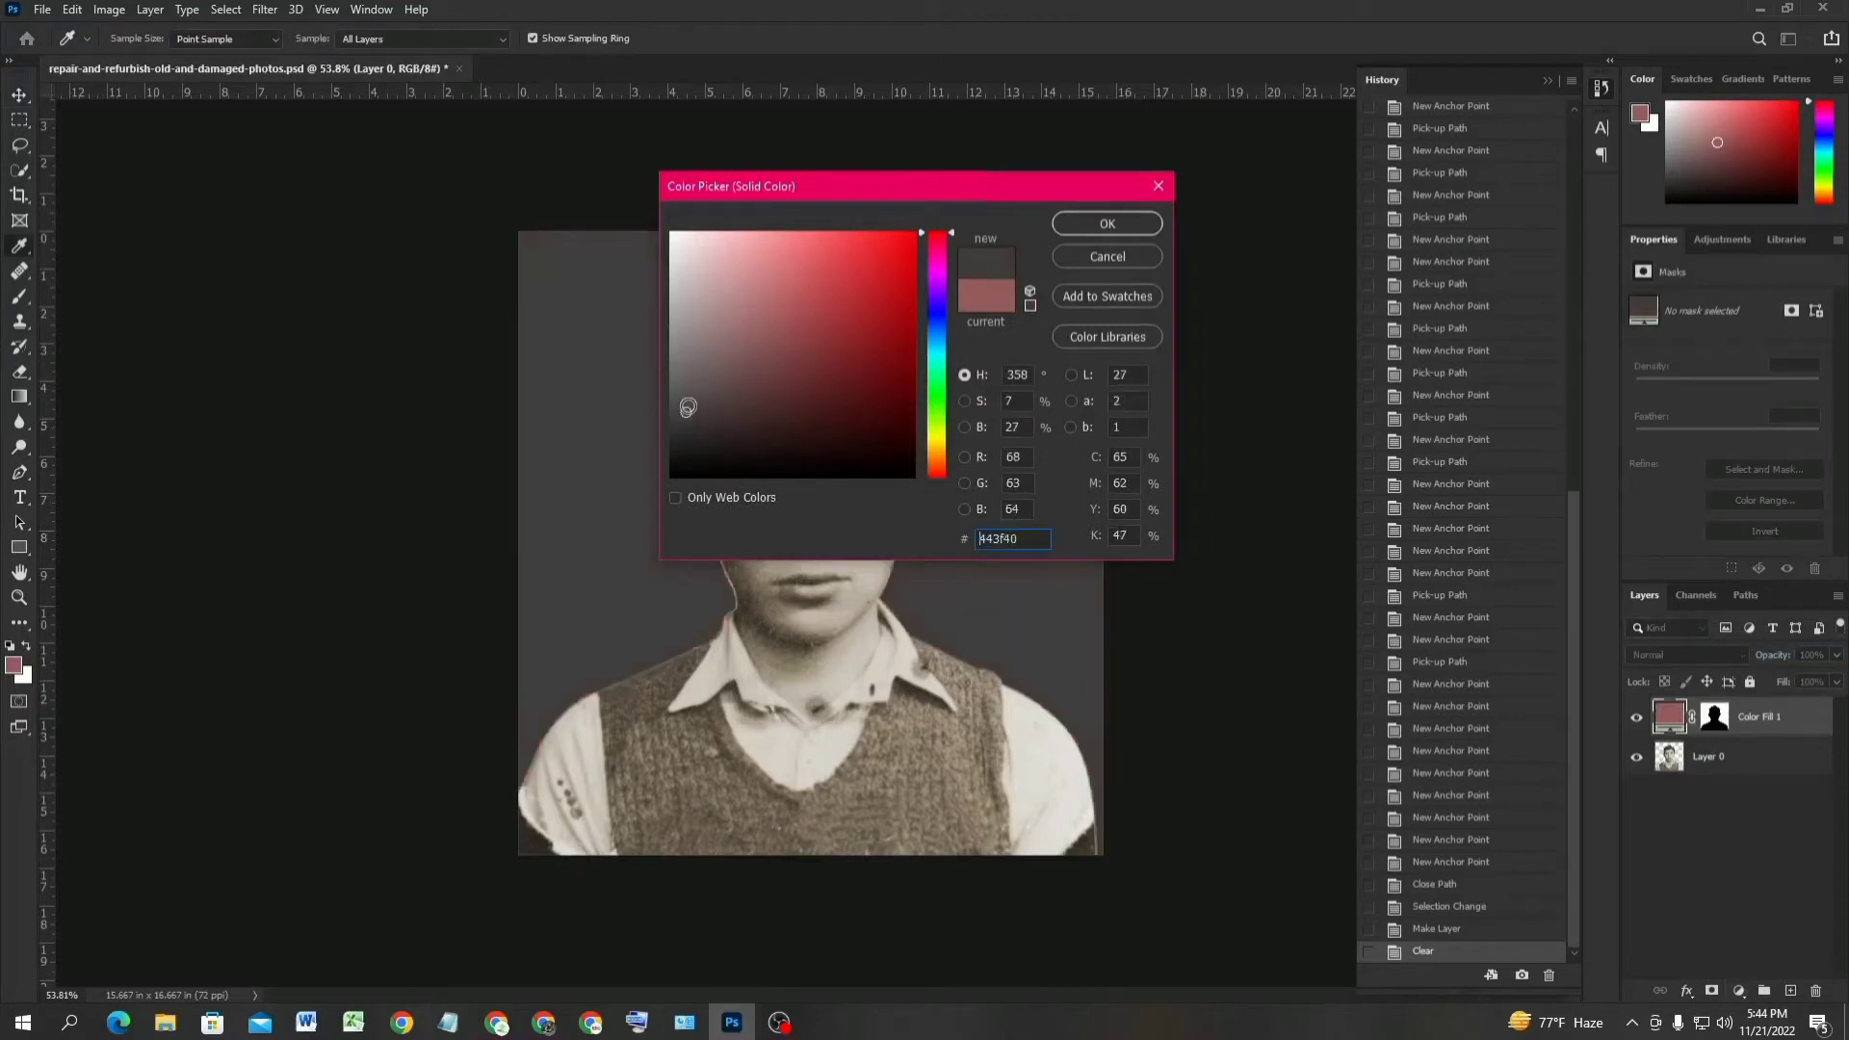
{"action": "left_click_drag", "start_coordinate": [688, 414], "coordinate": [677, 349]}
{"action": "left_click", "coordinate": [1105, 224]}
{"action": "key", "text": "v"}
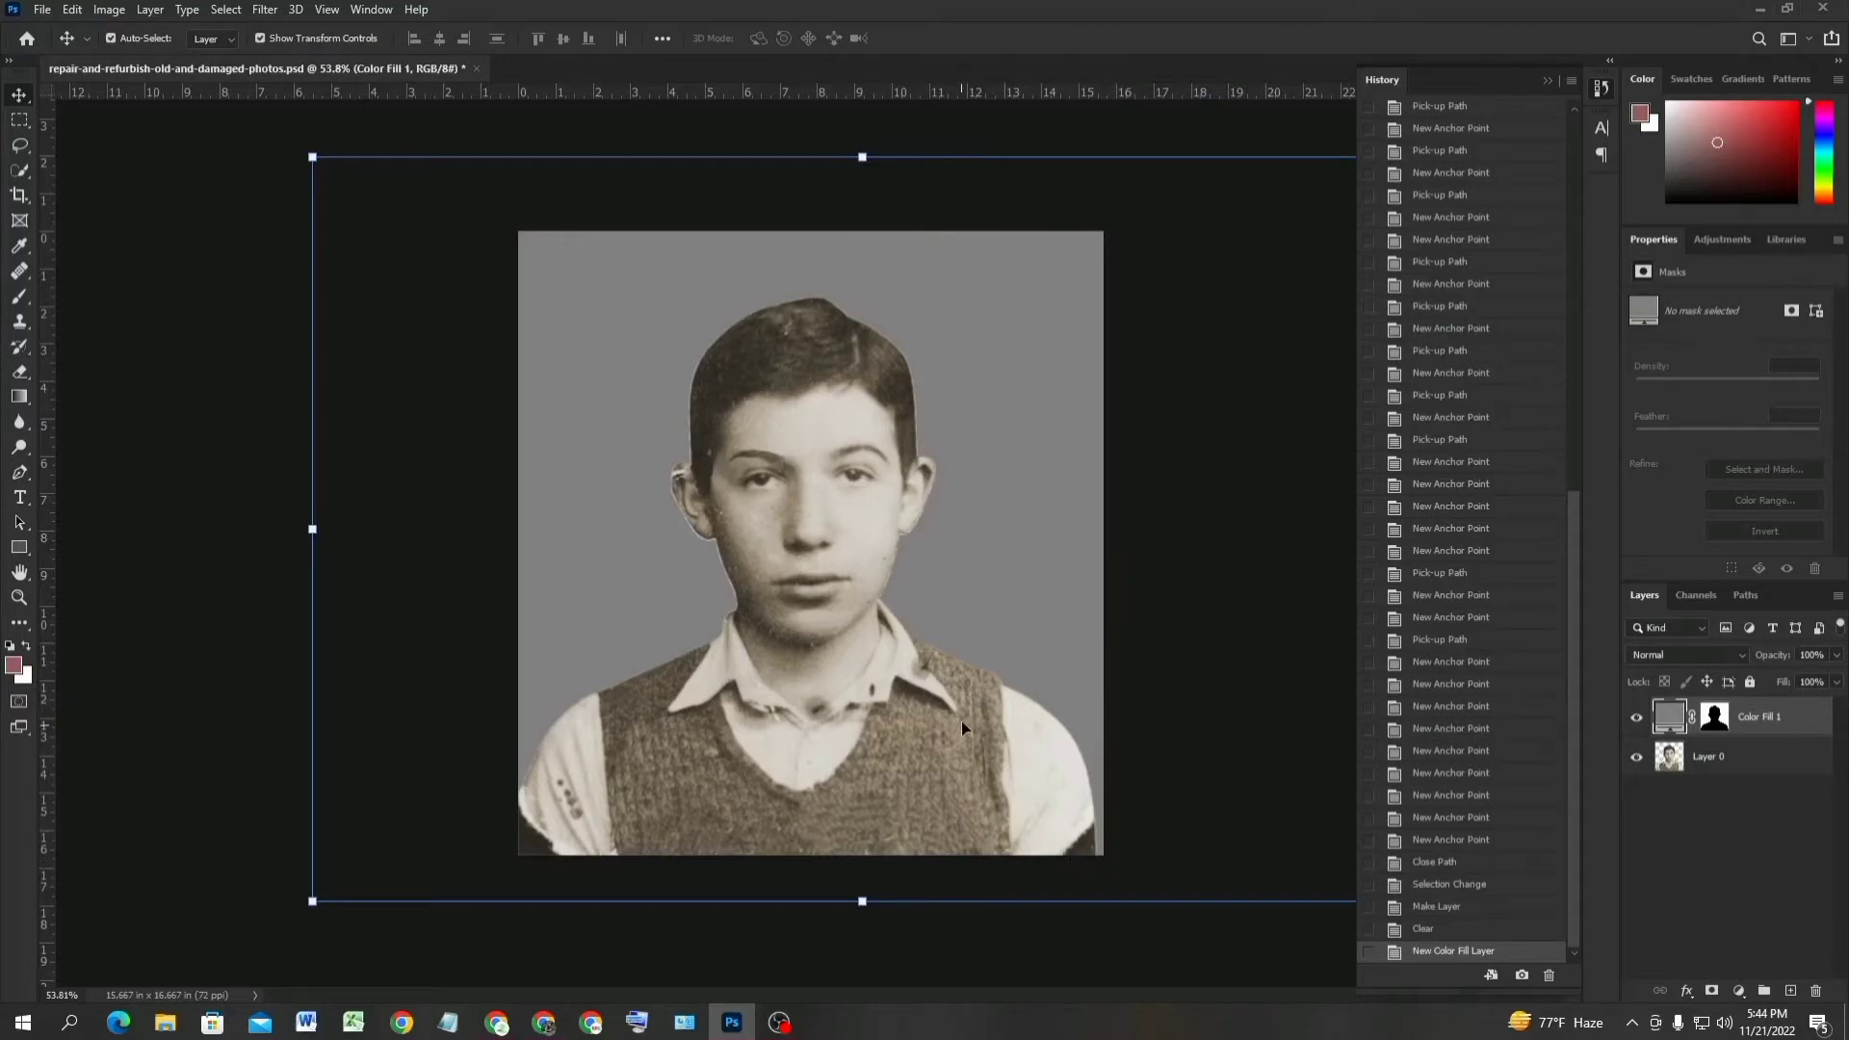
Deselect the fill layer and examine the cut-out edges, face, collar and clothing for remaining damage.
{"action": "key", "text": "ctrl"}
{"action": "left_click", "coordinate": [286, 477]}
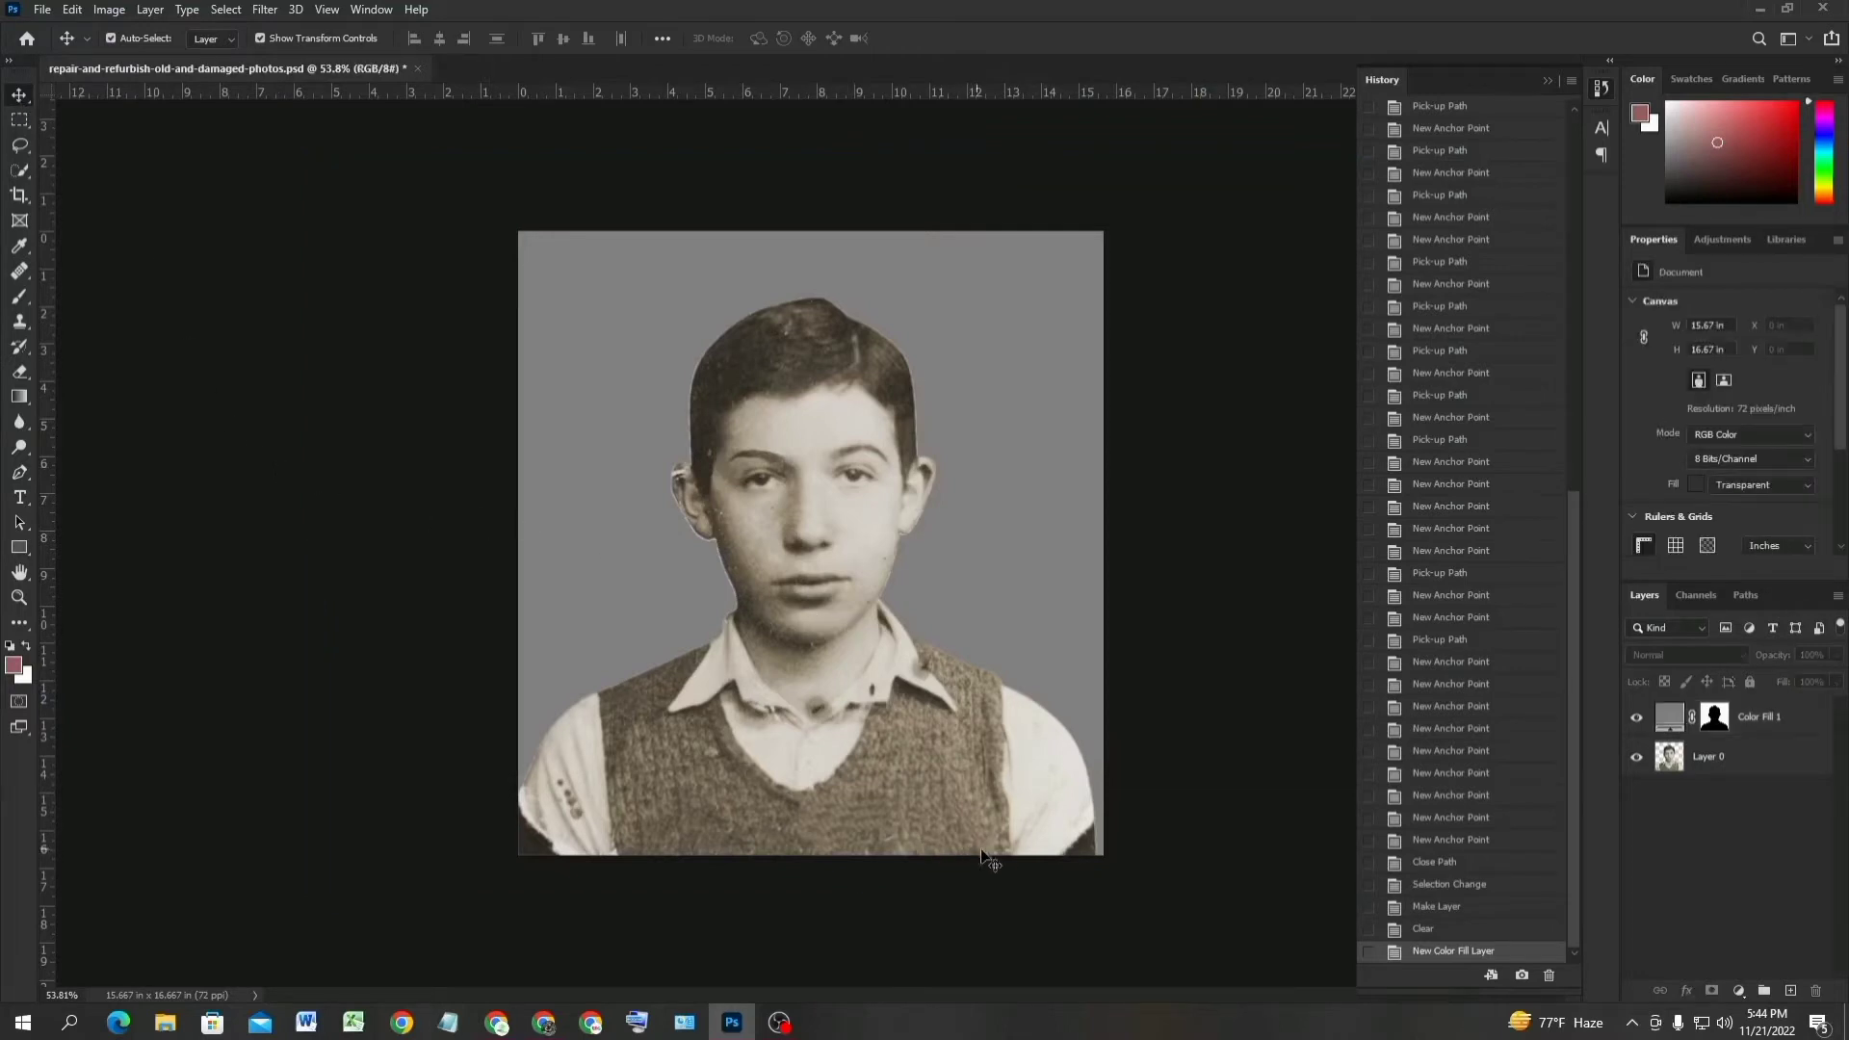
{"action": "scroll", "coordinate": [1059, 862], "scroll_direction": "up", "scroll_amount": 4}
{"action": "left_click_drag", "start_coordinate": [1186, 915], "coordinate": [911, 578]}
{"action": "scroll", "coordinate": [871, 609], "scroll_direction": "up", "scroll_amount": 3}
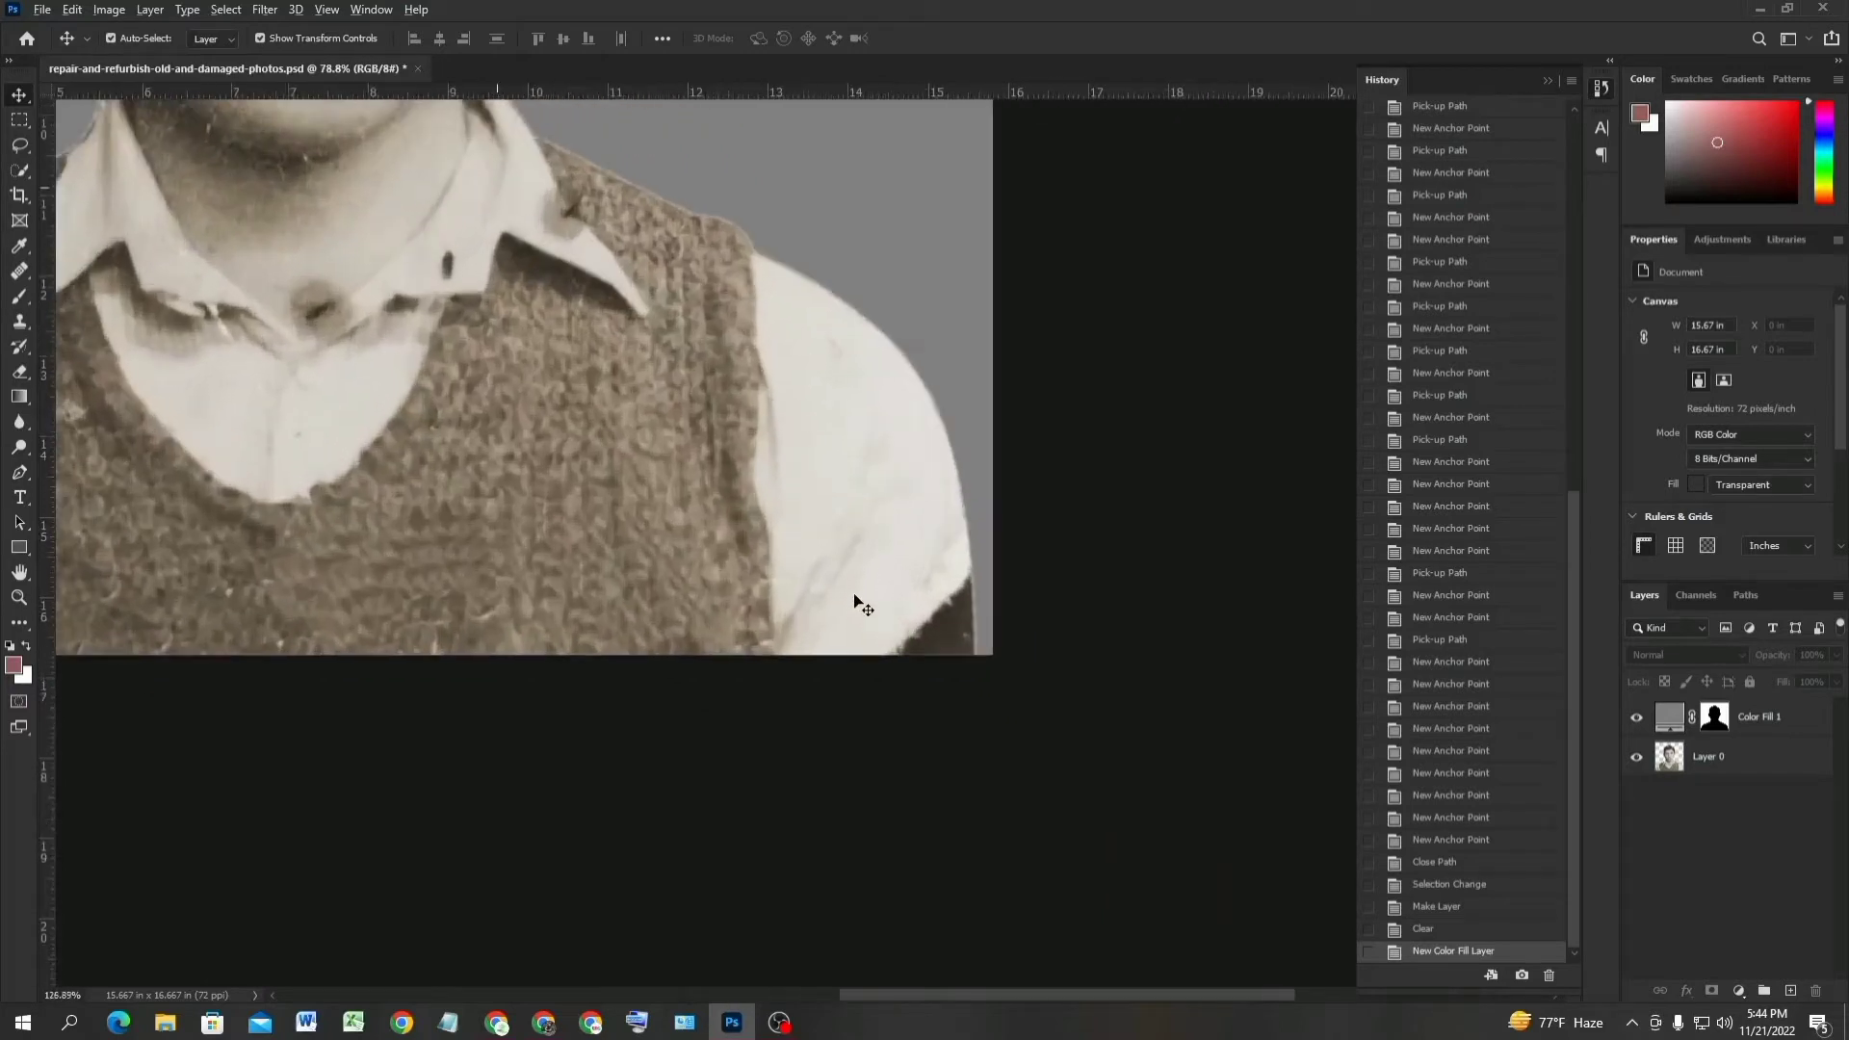
{"action": "left_click_drag", "start_coordinate": [934, 590], "coordinate": [966, 726]}
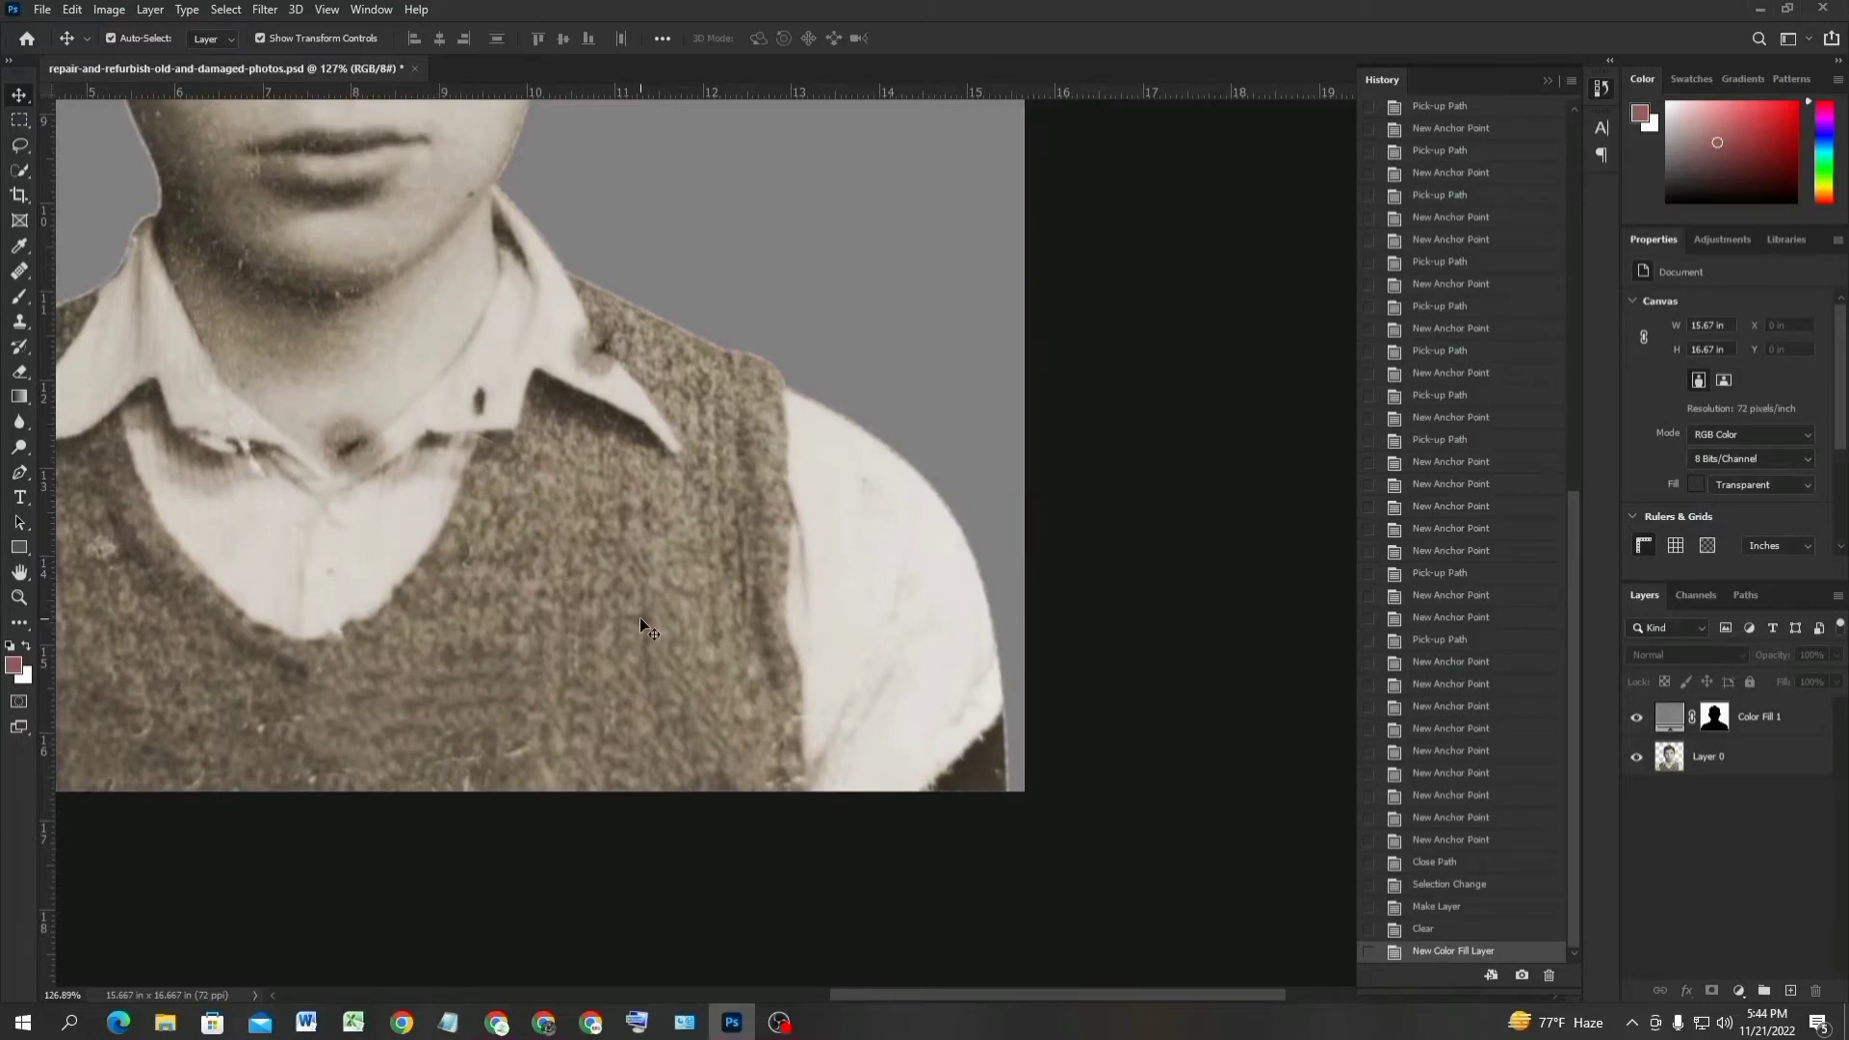
{"action": "scroll", "coordinate": [773, 626], "scroll_direction": "down", "scroll_amount": 4}
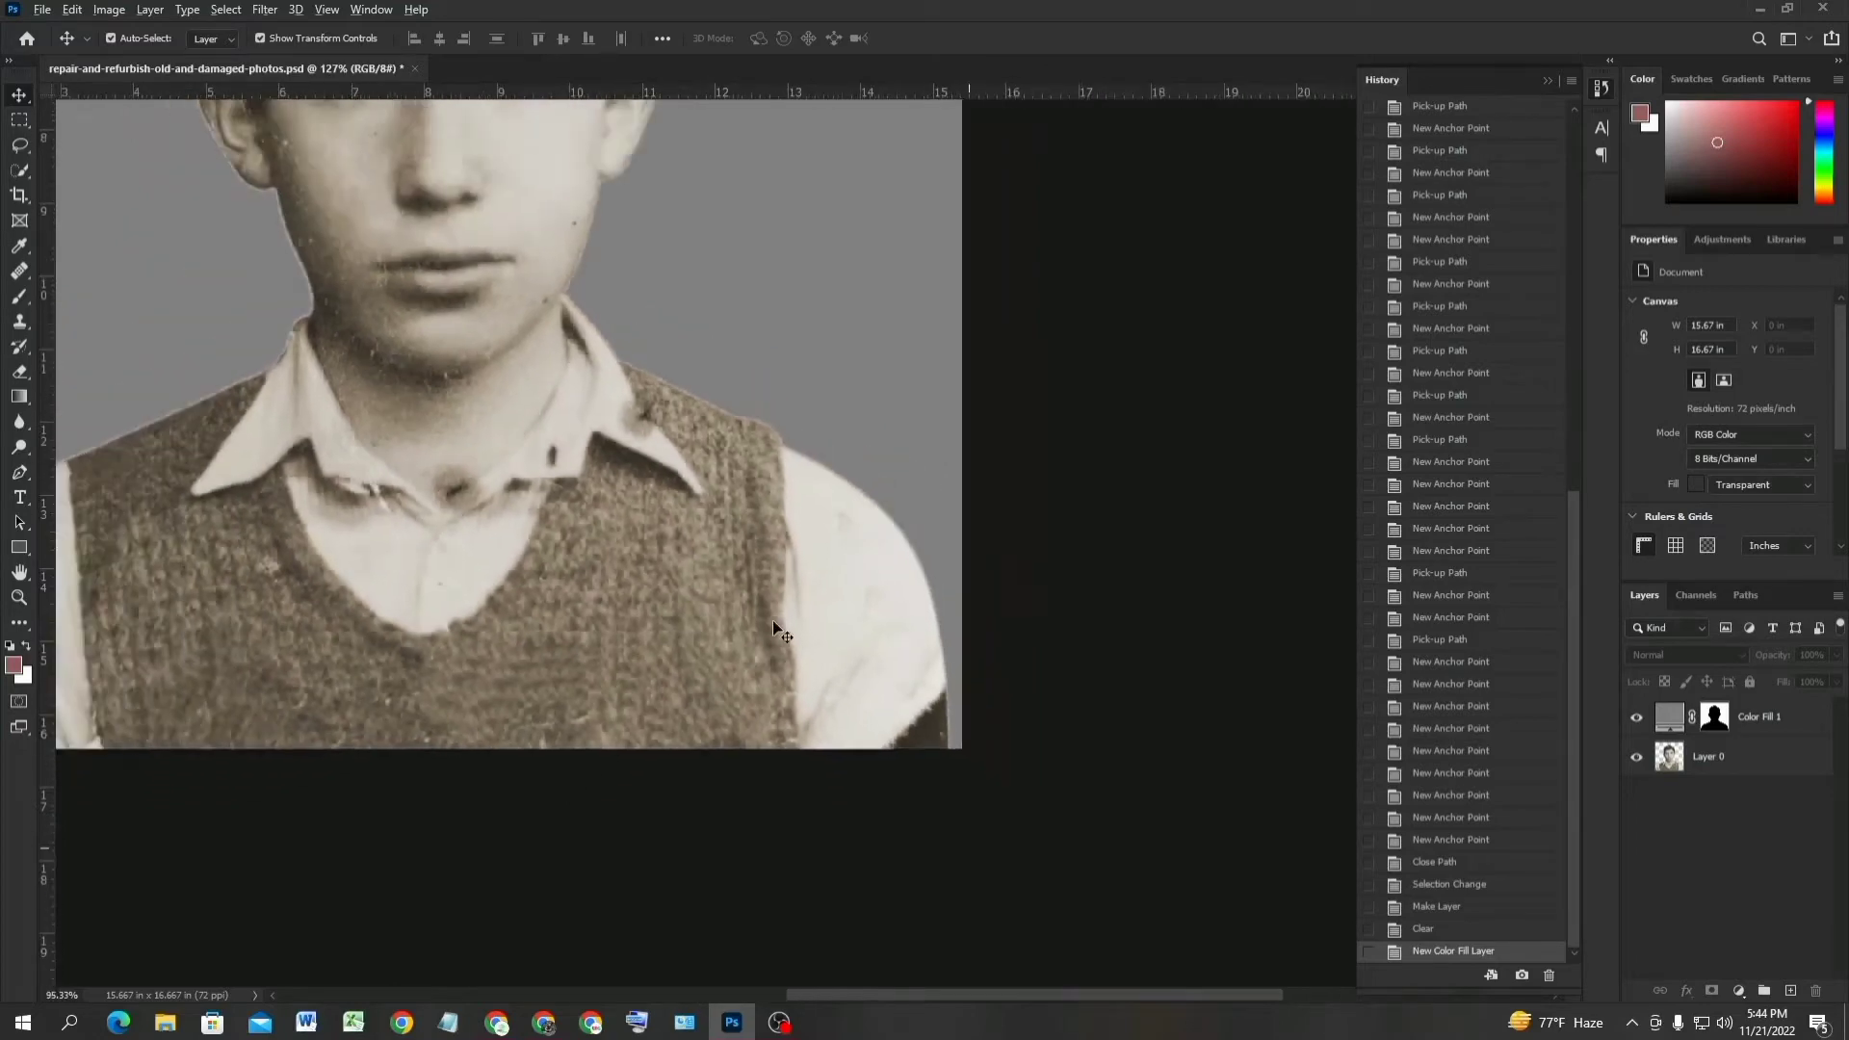
{"action": "scroll", "coordinate": [664, 535], "scroll_direction": "up", "scroll_amount": 6}
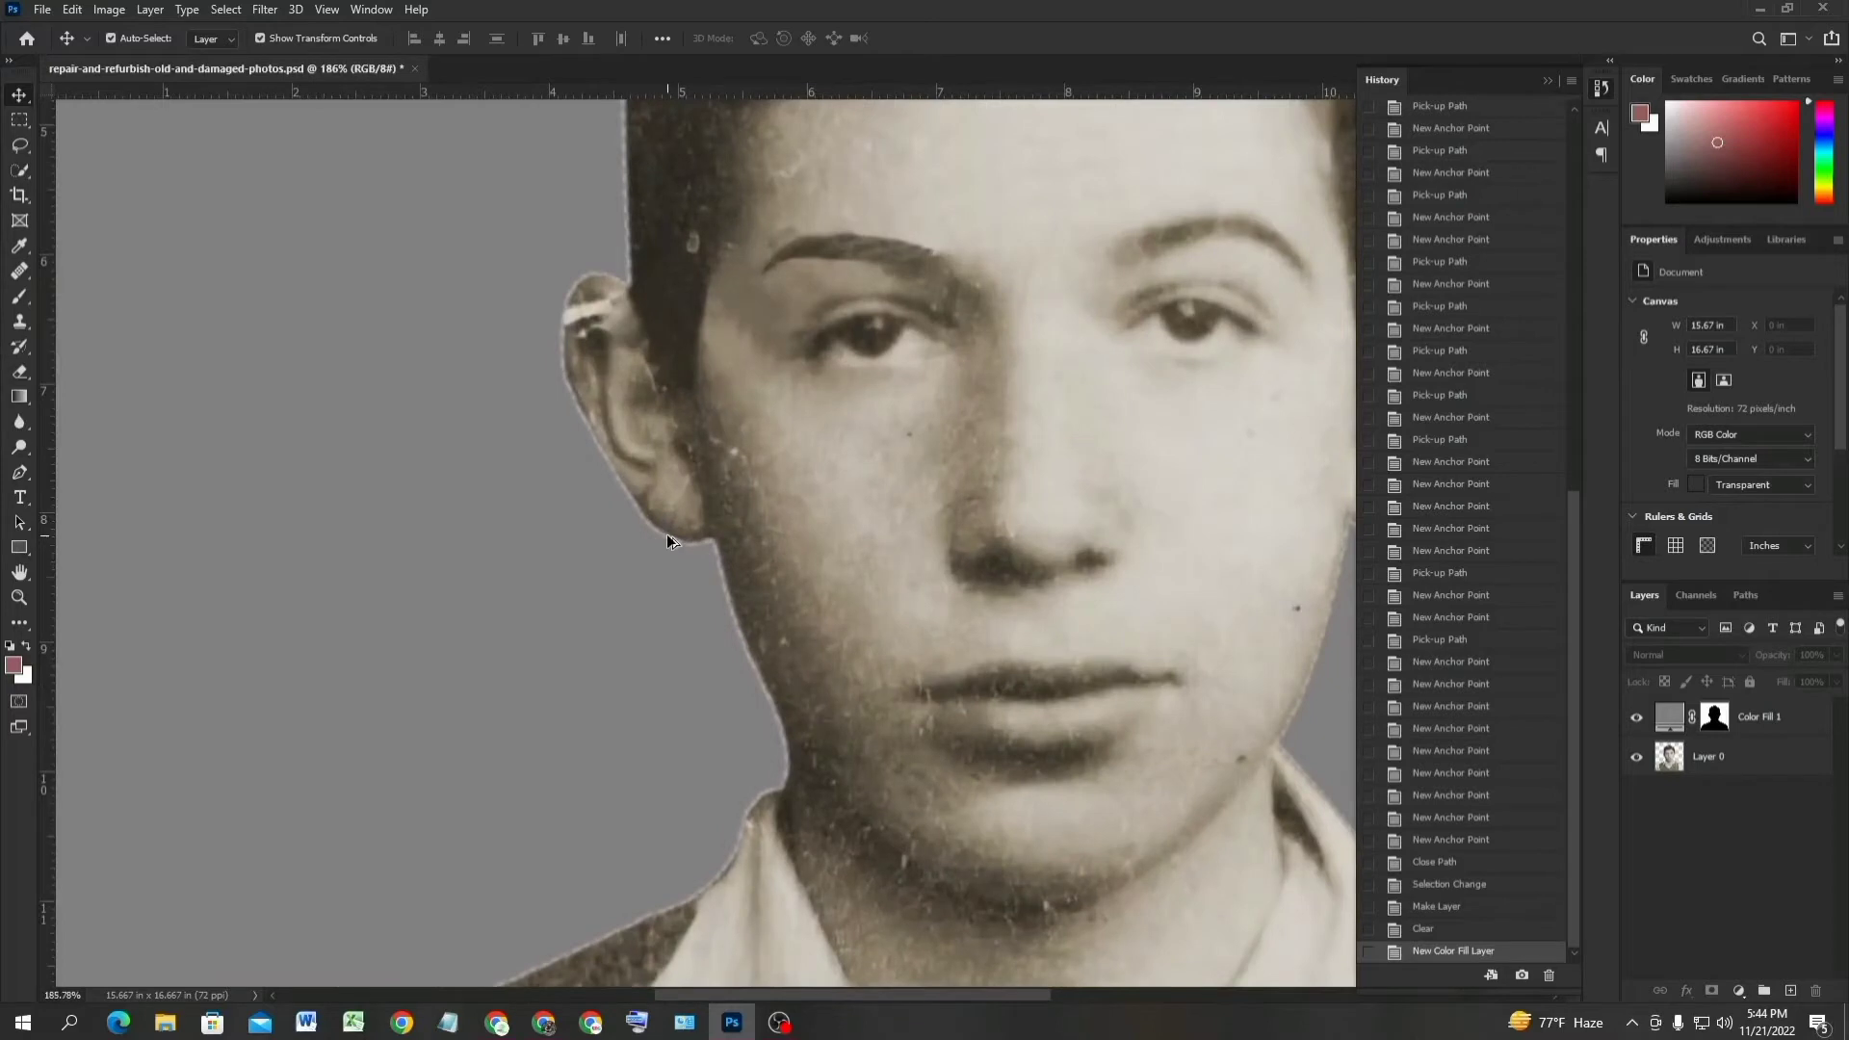
{"action": "scroll", "coordinate": [669, 539], "scroll_direction": "down", "scroll_amount": 6}
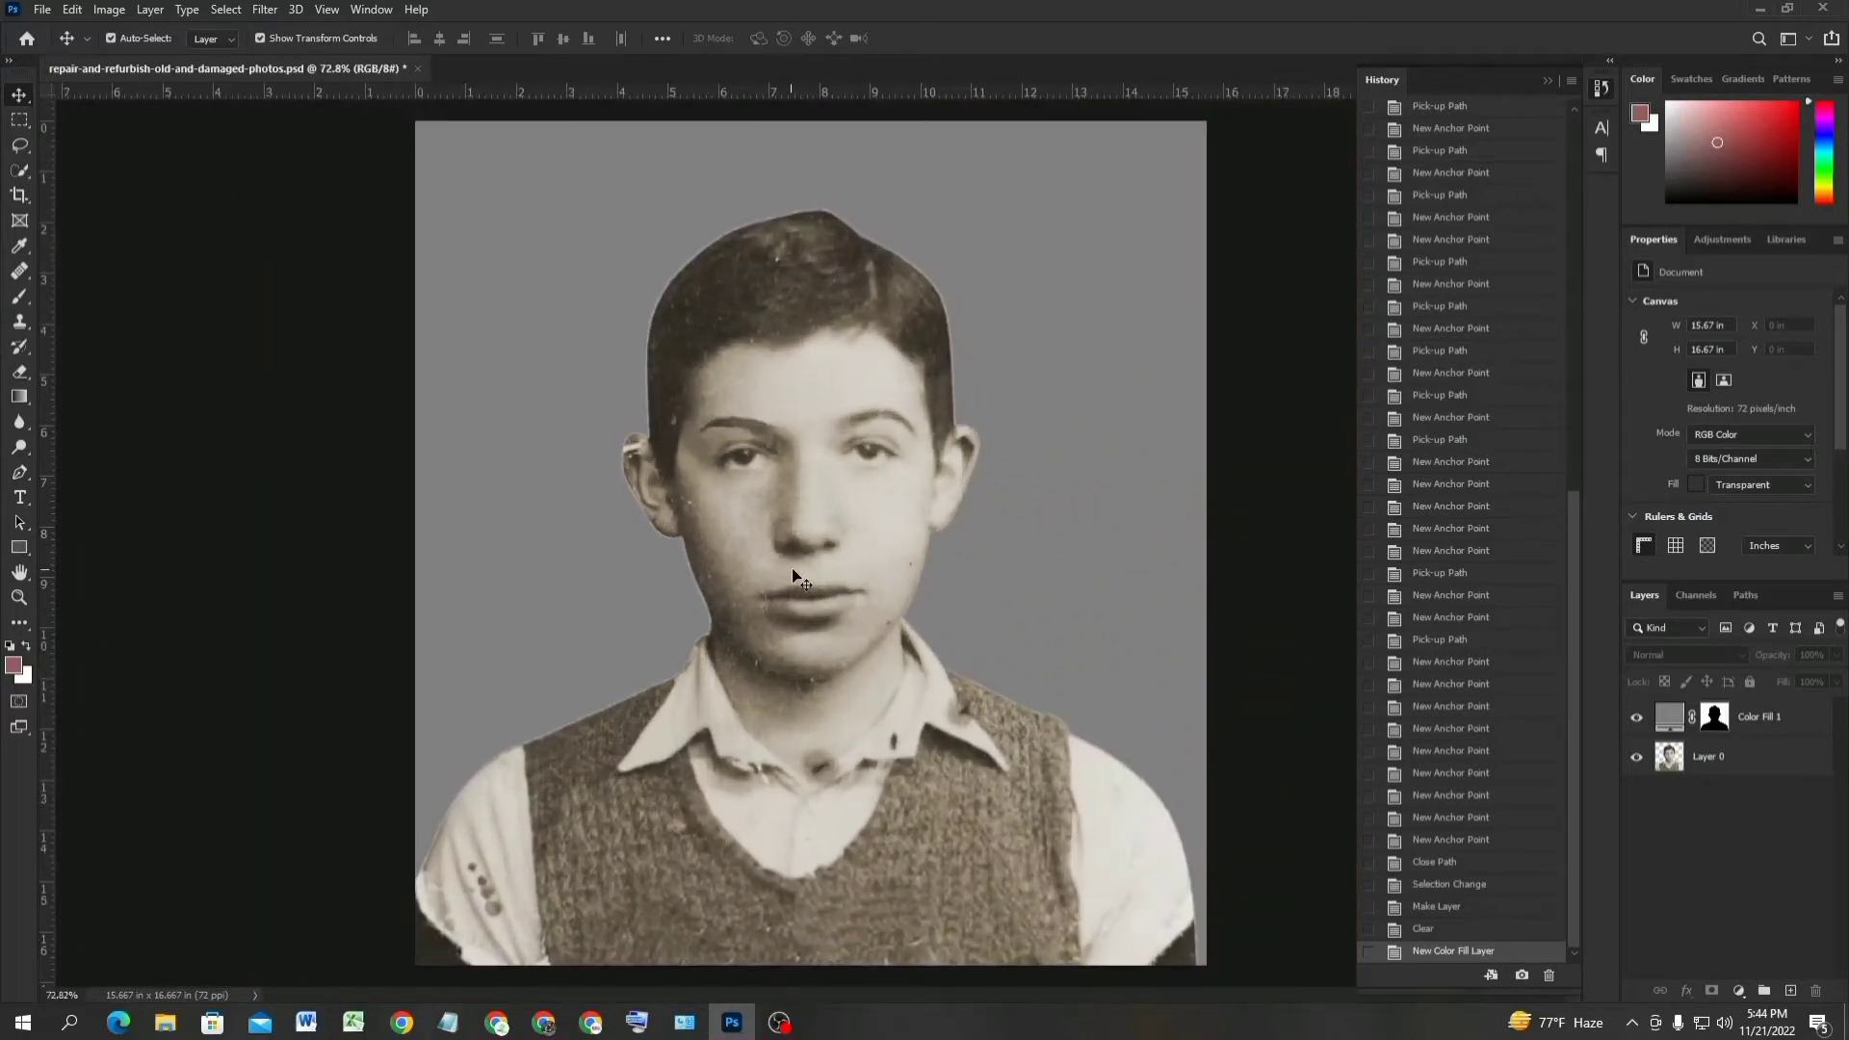
{"action": "scroll", "coordinate": [963, 700], "scroll_direction": "up", "scroll_amount": 4}
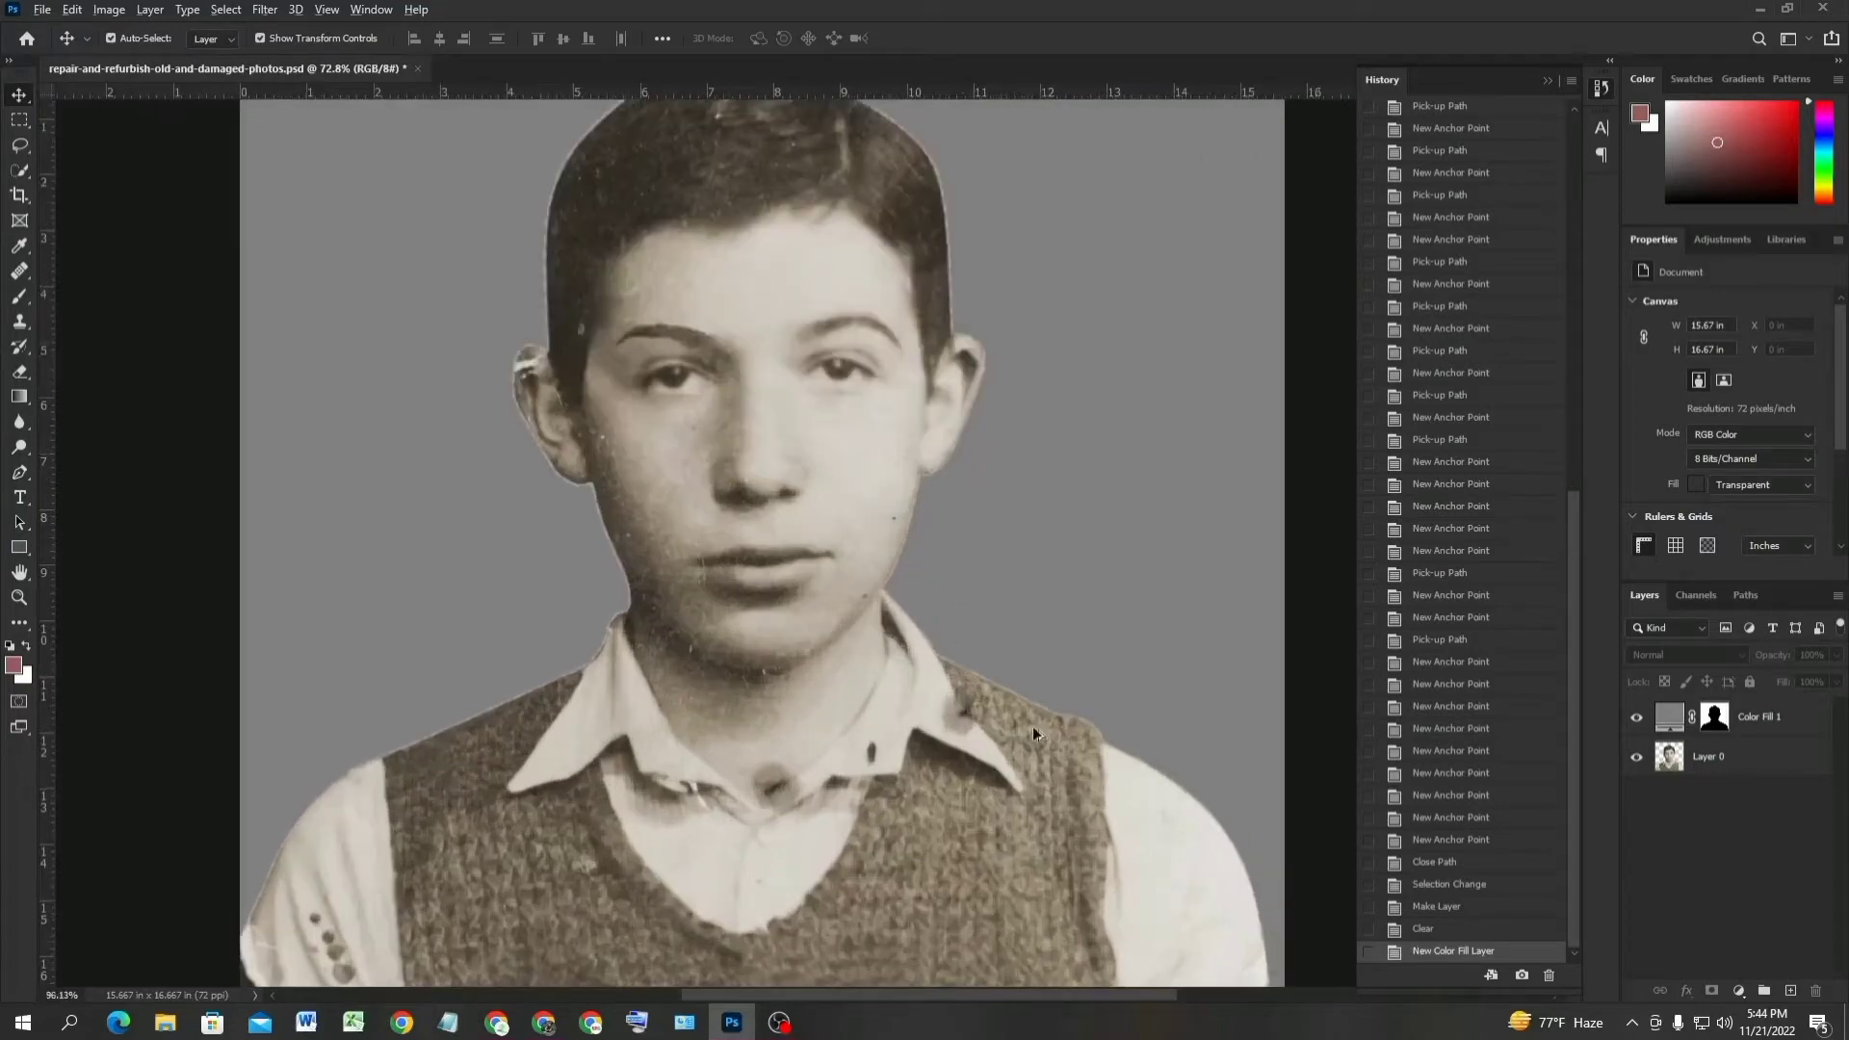
{"action": "left_click_drag", "start_coordinate": [1120, 665], "coordinate": [1019, 431]}
{"action": "scroll", "coordinate": [1123, 772], "scroll_direction": "down", "scroll_amount": 2}
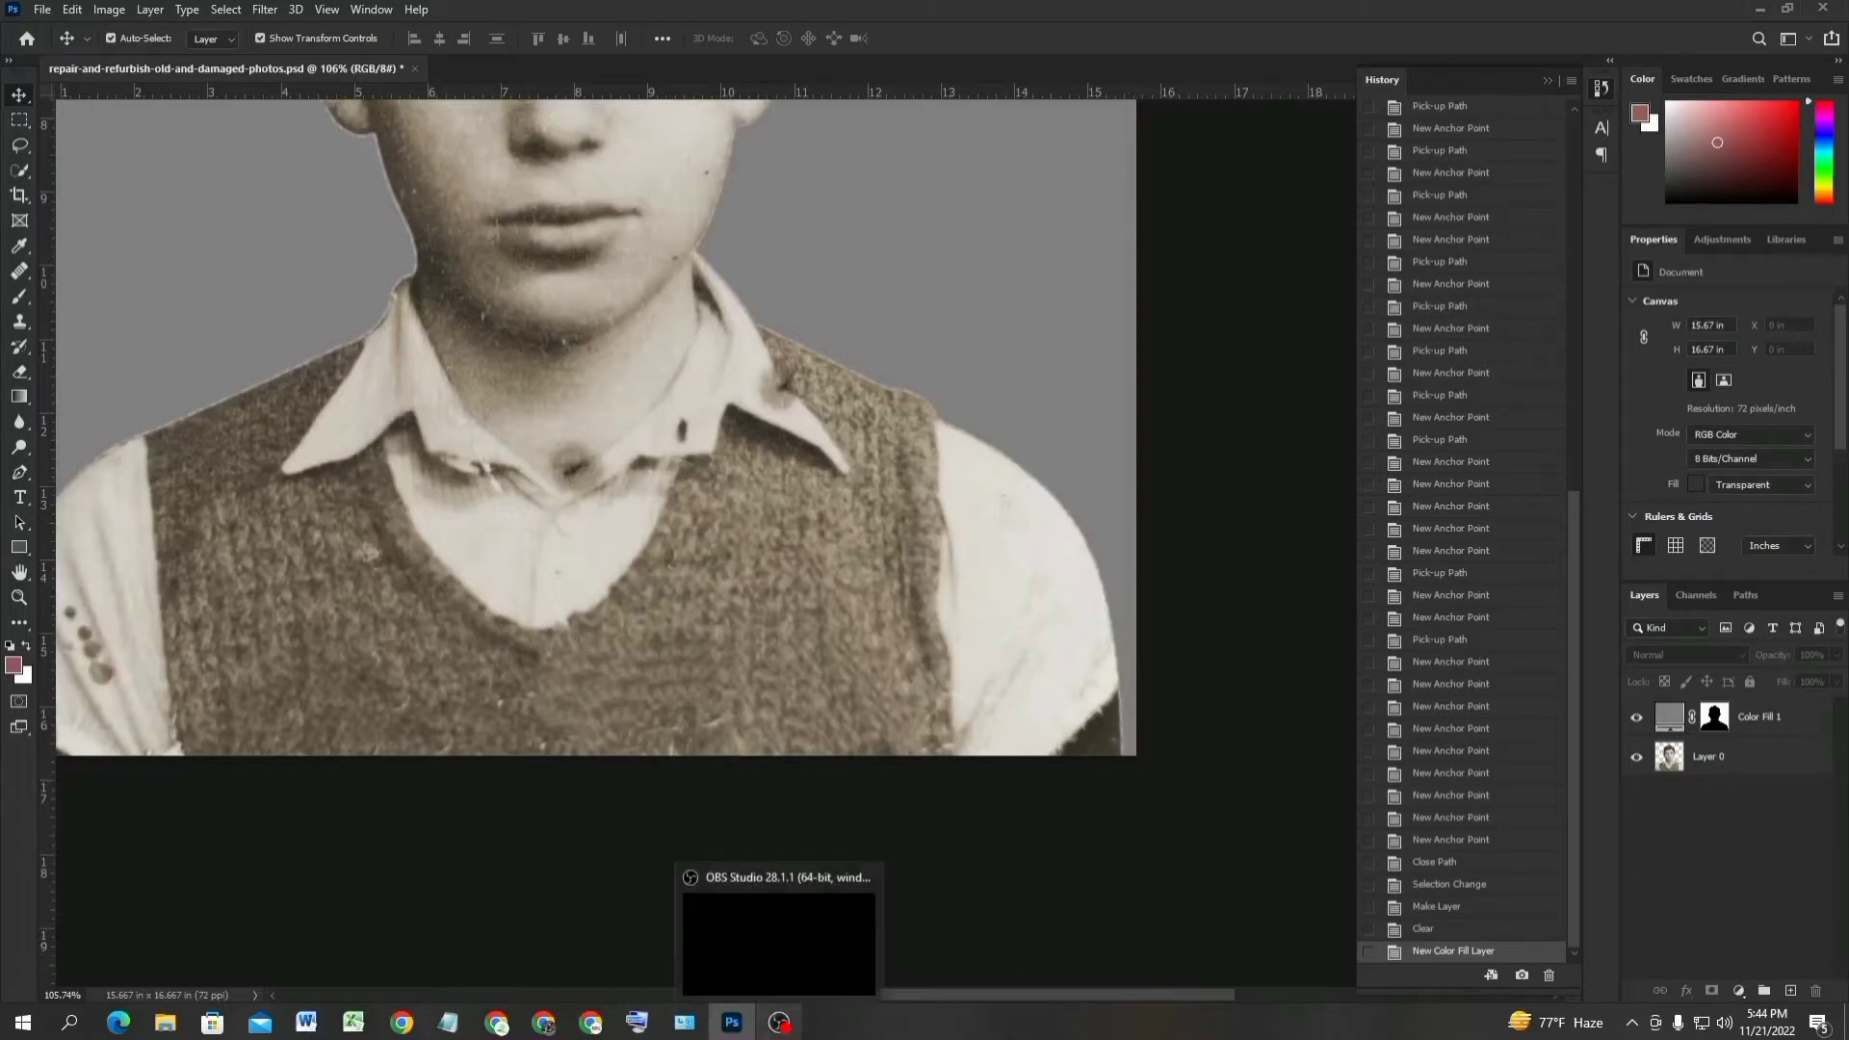
{"action": "left_click", "coordinate": [785, 1029]}
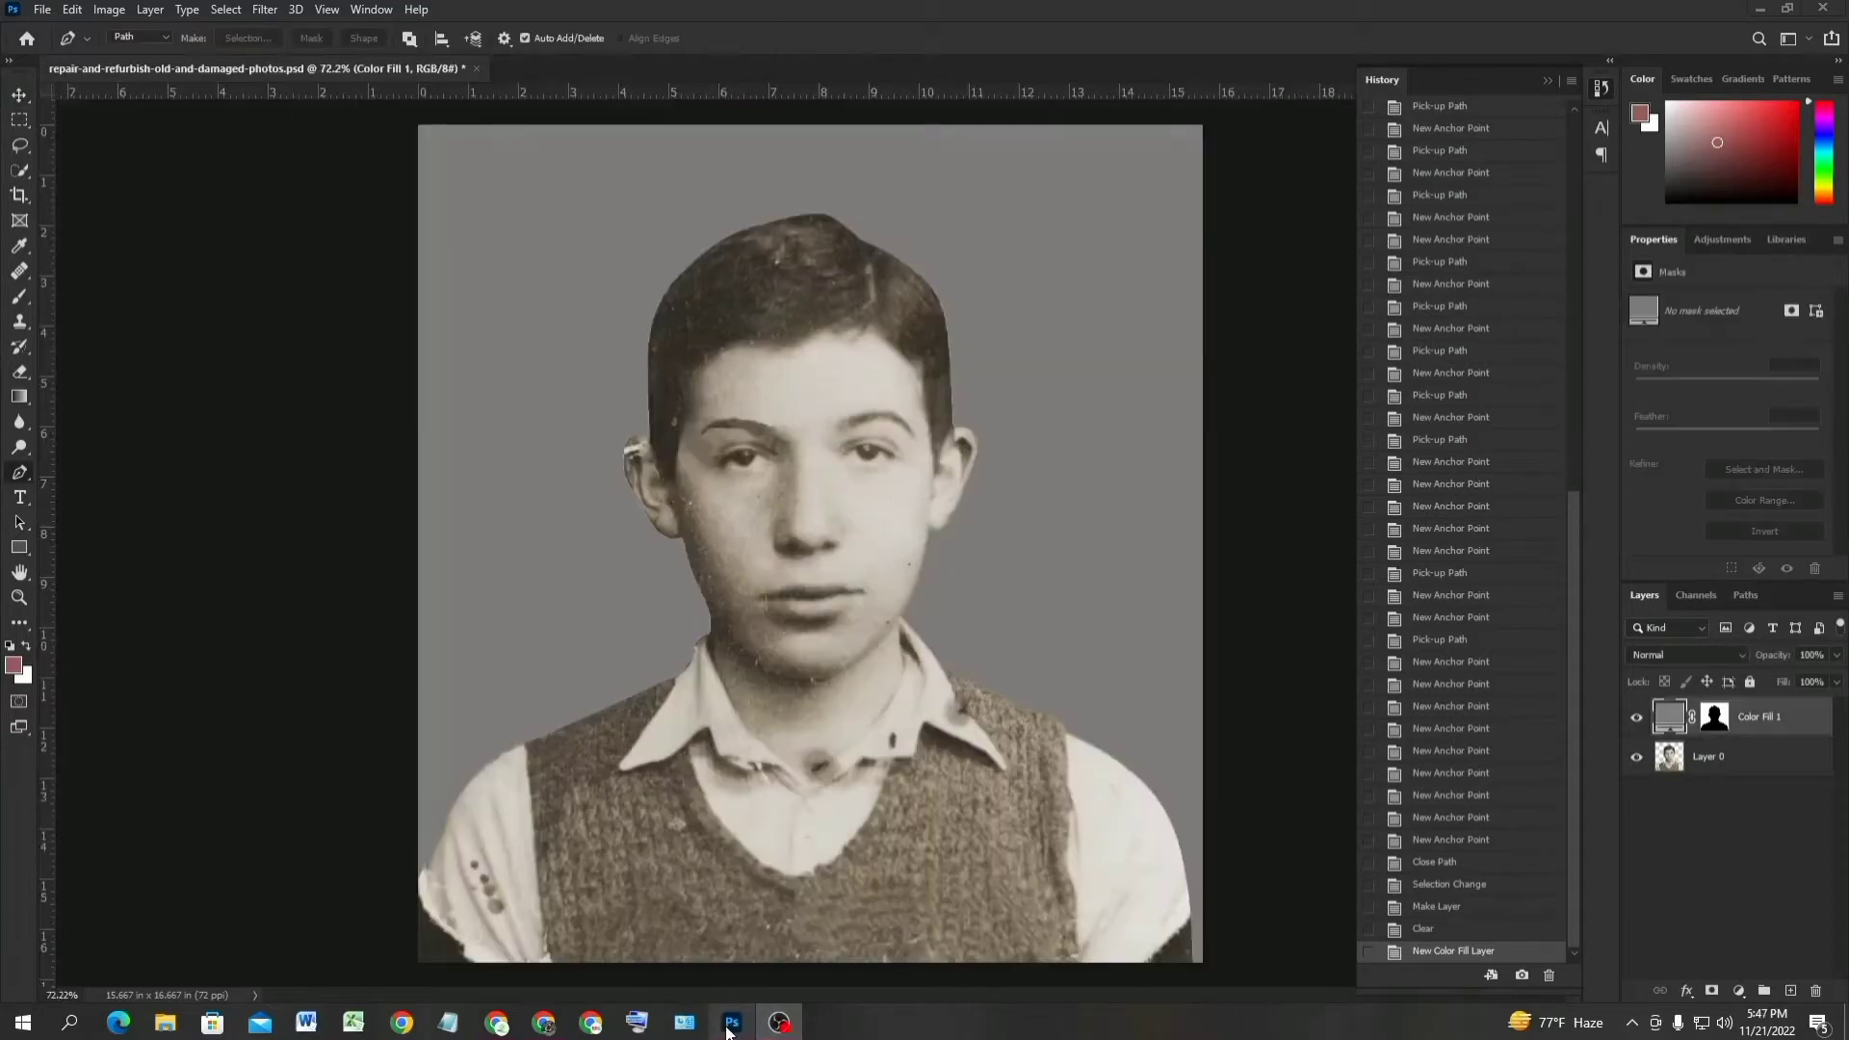
{"action": "left_click", "coordinate": [729, 1028]}
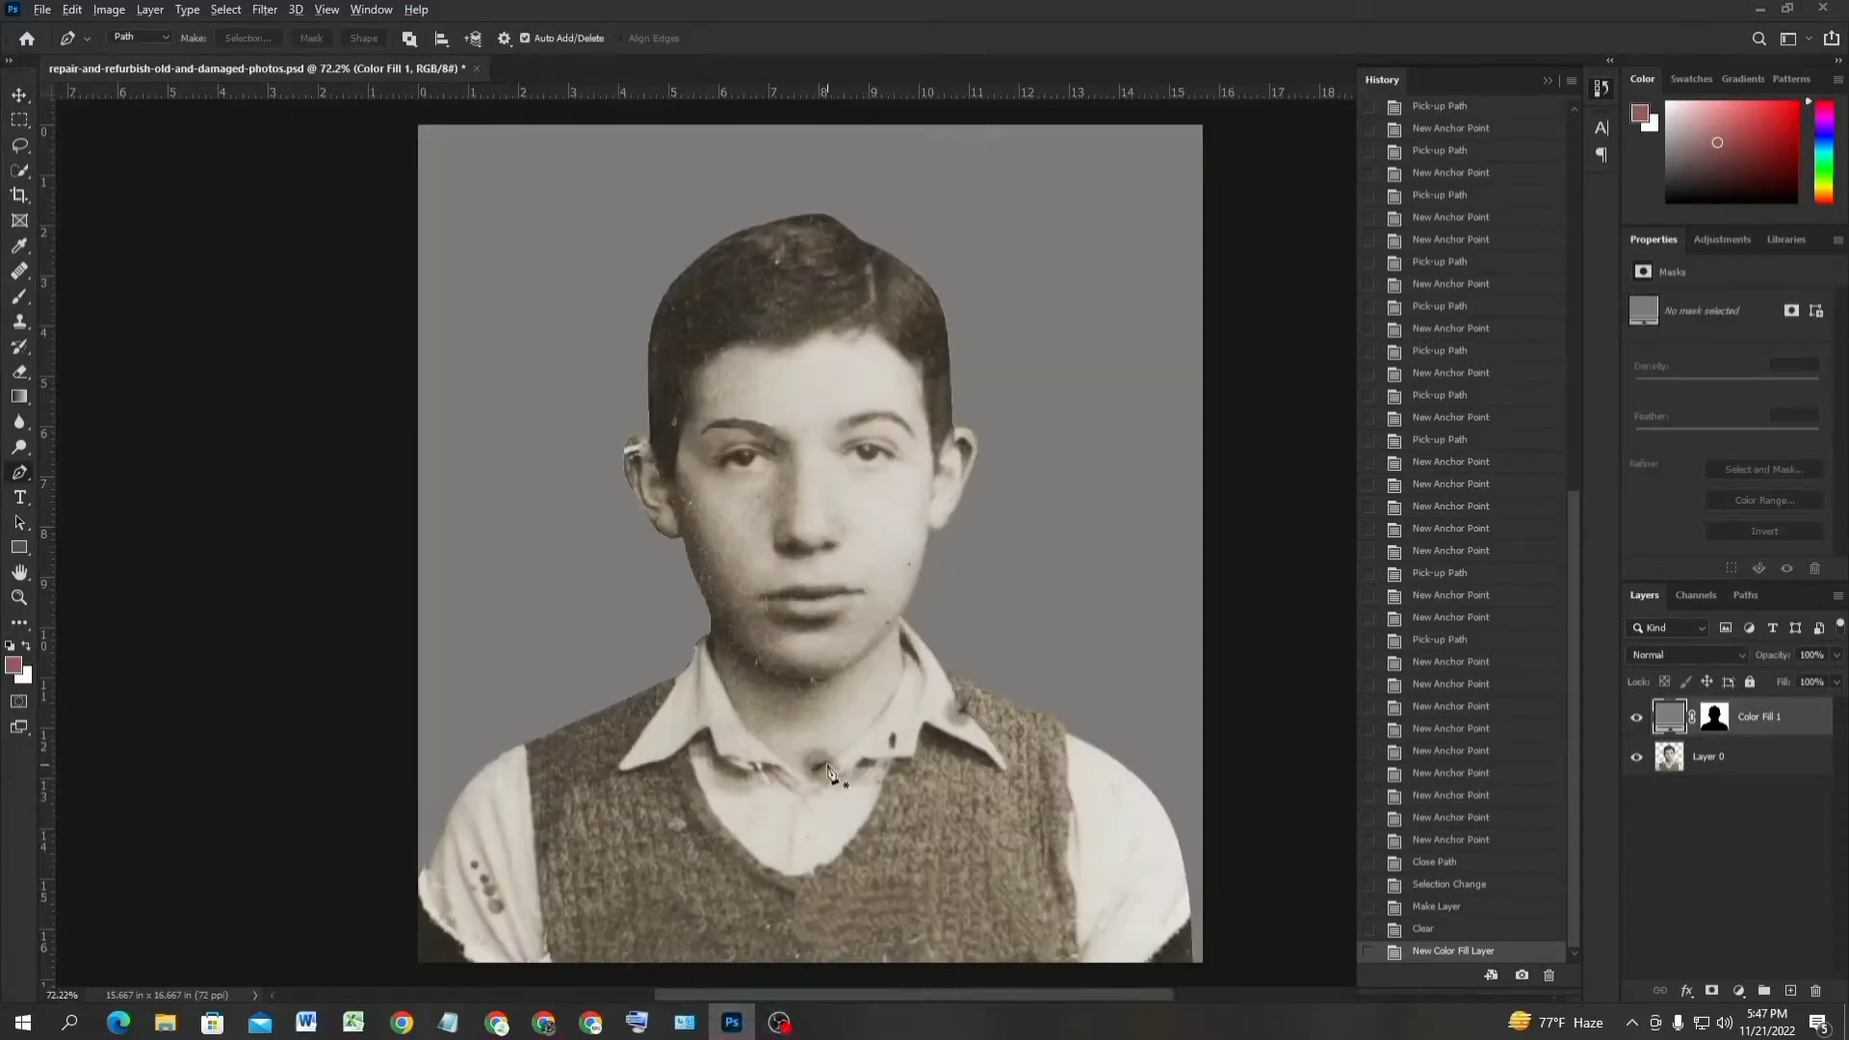
Use the Clone Stamp tool on Layer 0 to cover the dark stain at the base of the neck with clean skin.
{"action": "scroll", "coordinate": [830, 773], "scroll_direction": "up", "scroll_amount": 5}
{"action": "scroll", "coordinate": [836, 792], "scroll_direction": "up", "scroll_amount": 1}
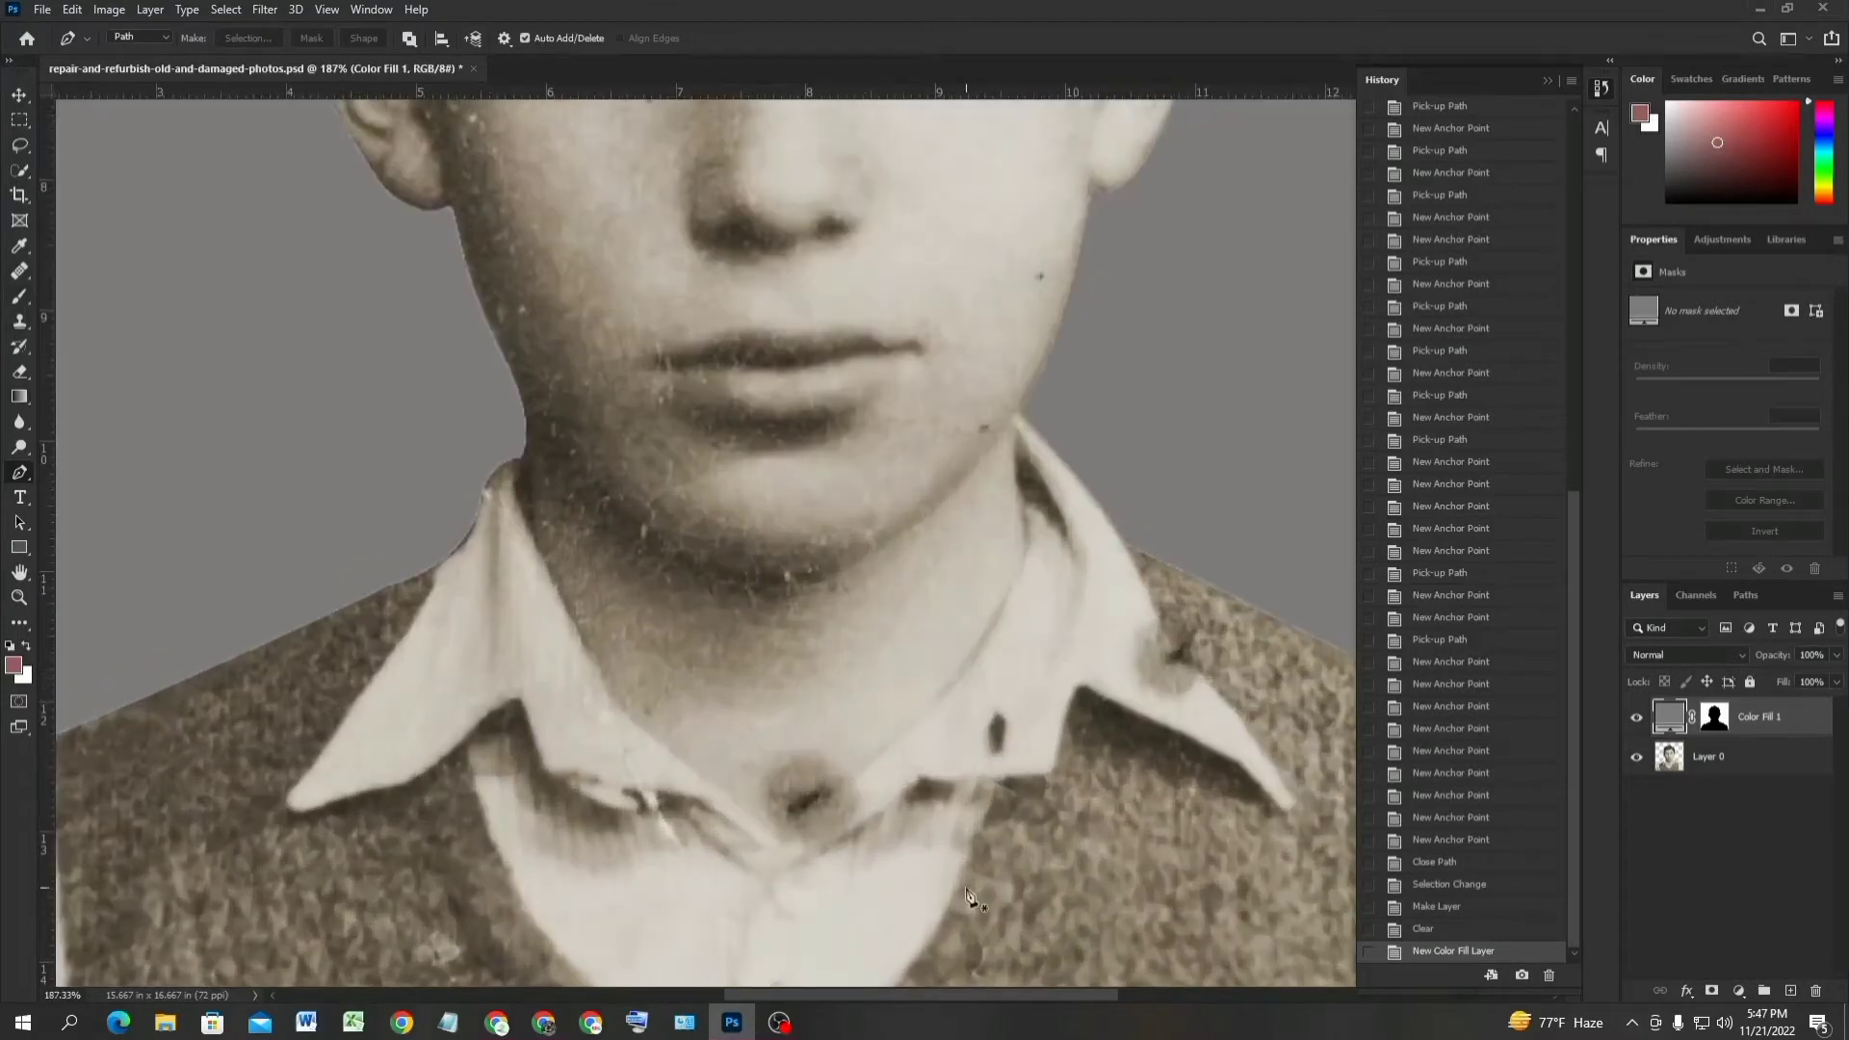
{"action": "right_click", "coordinate": [20, 334]}
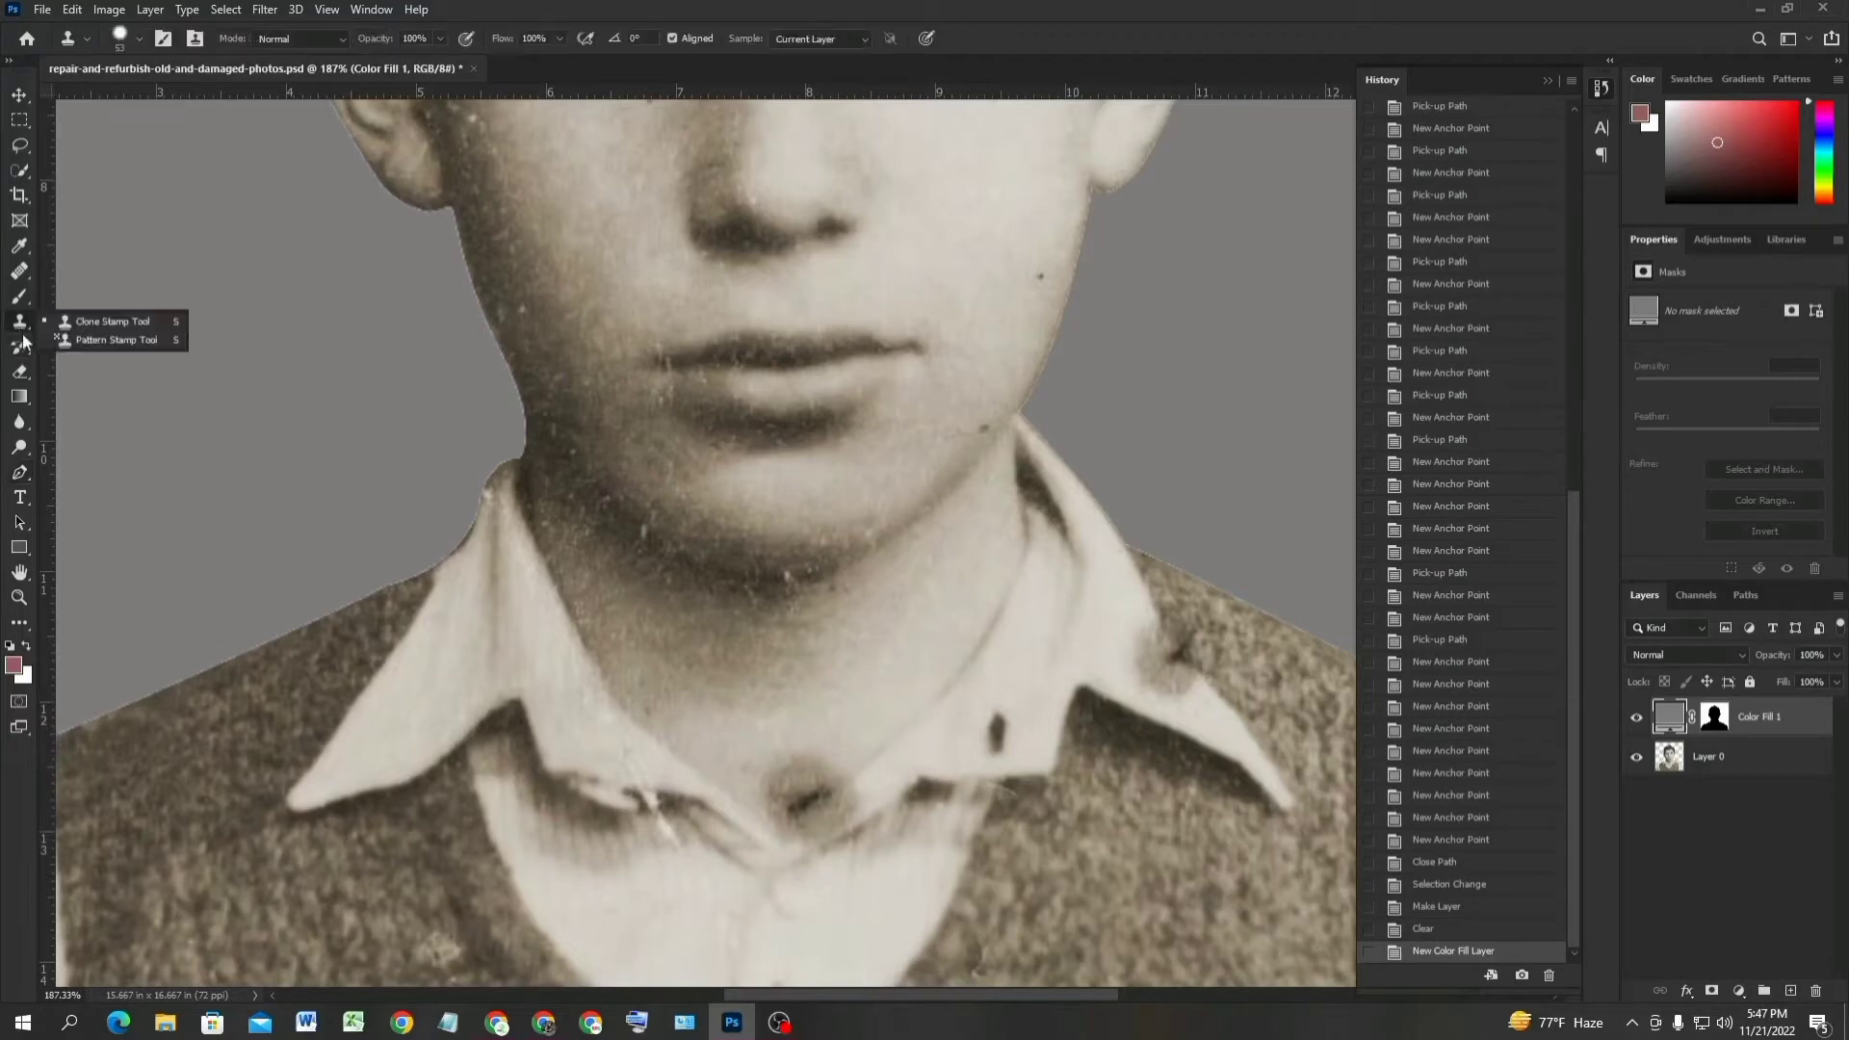
{"action": "left_click", "coordinate": [106, 320]}
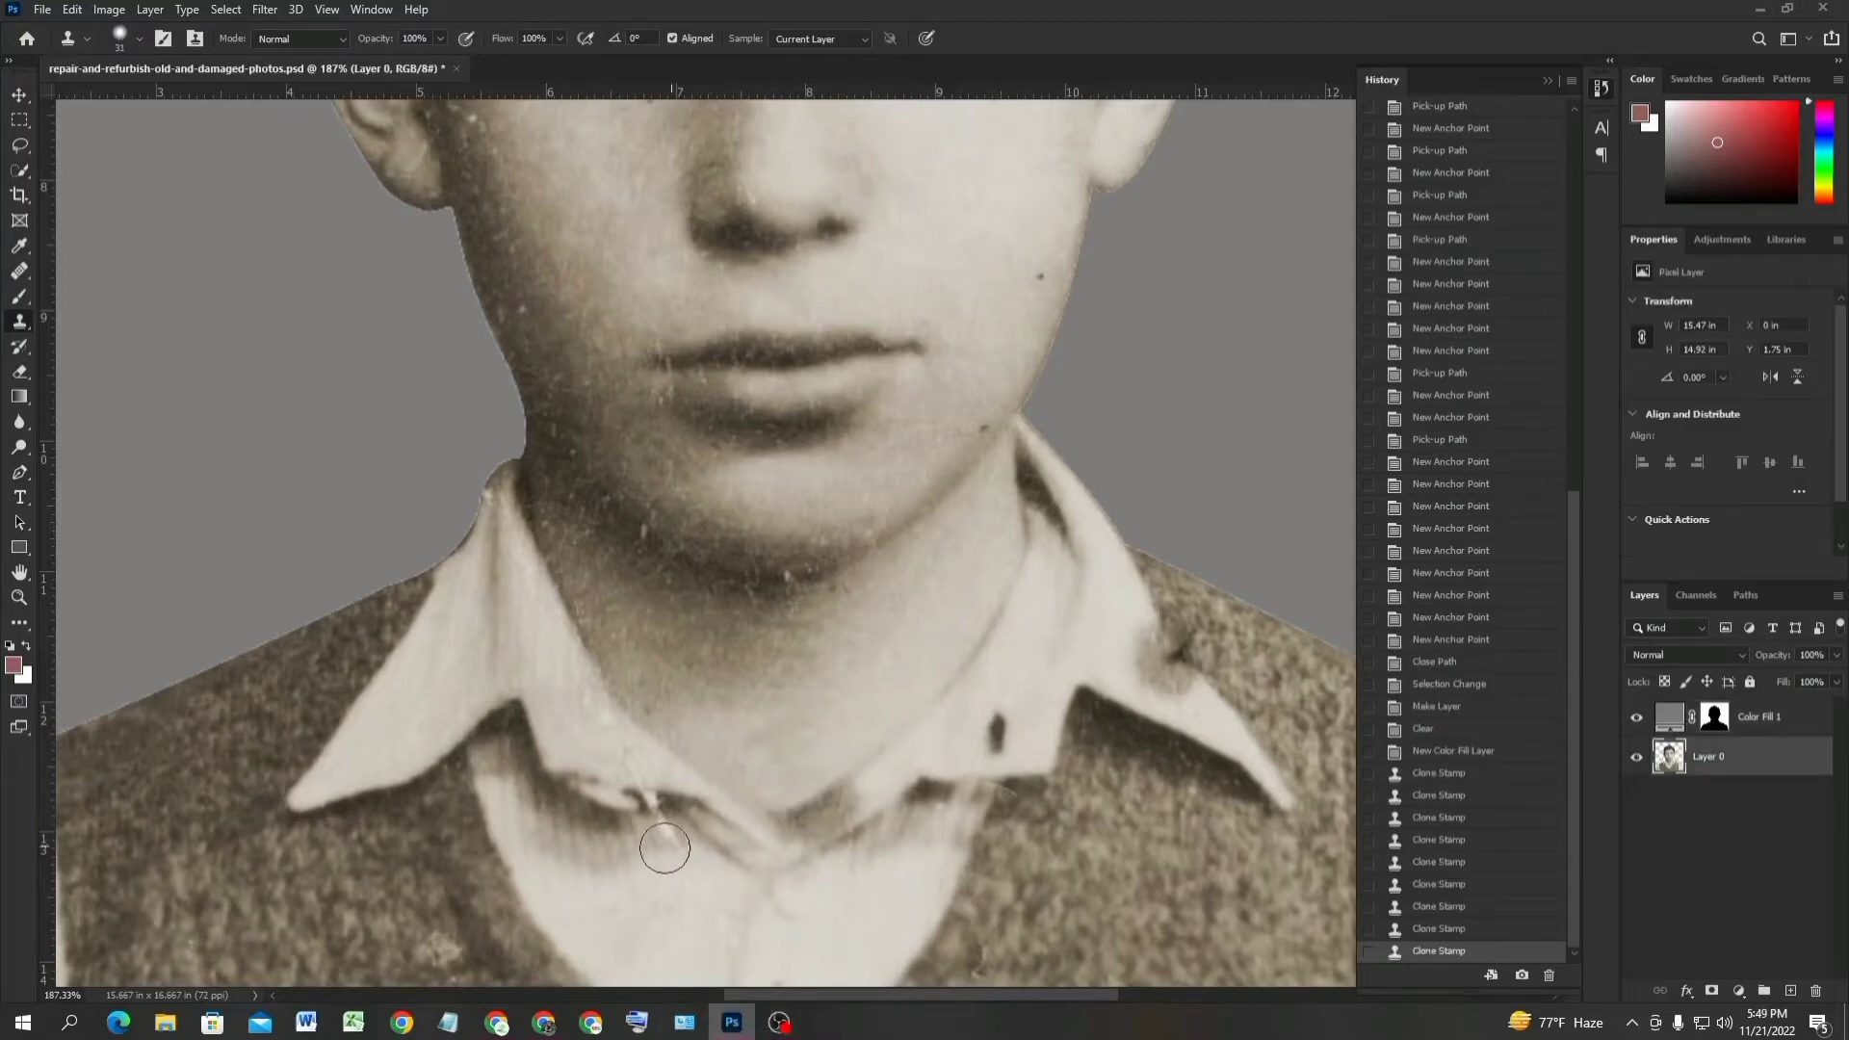
Clone sweater texture along the vest's shoulder edge on the photo's right side to clean up the outline against the gray backdrop.
{"action": "scroll", "coordinate": [655, 846], "scroll_direction": "up", "scroll_amount": 2}
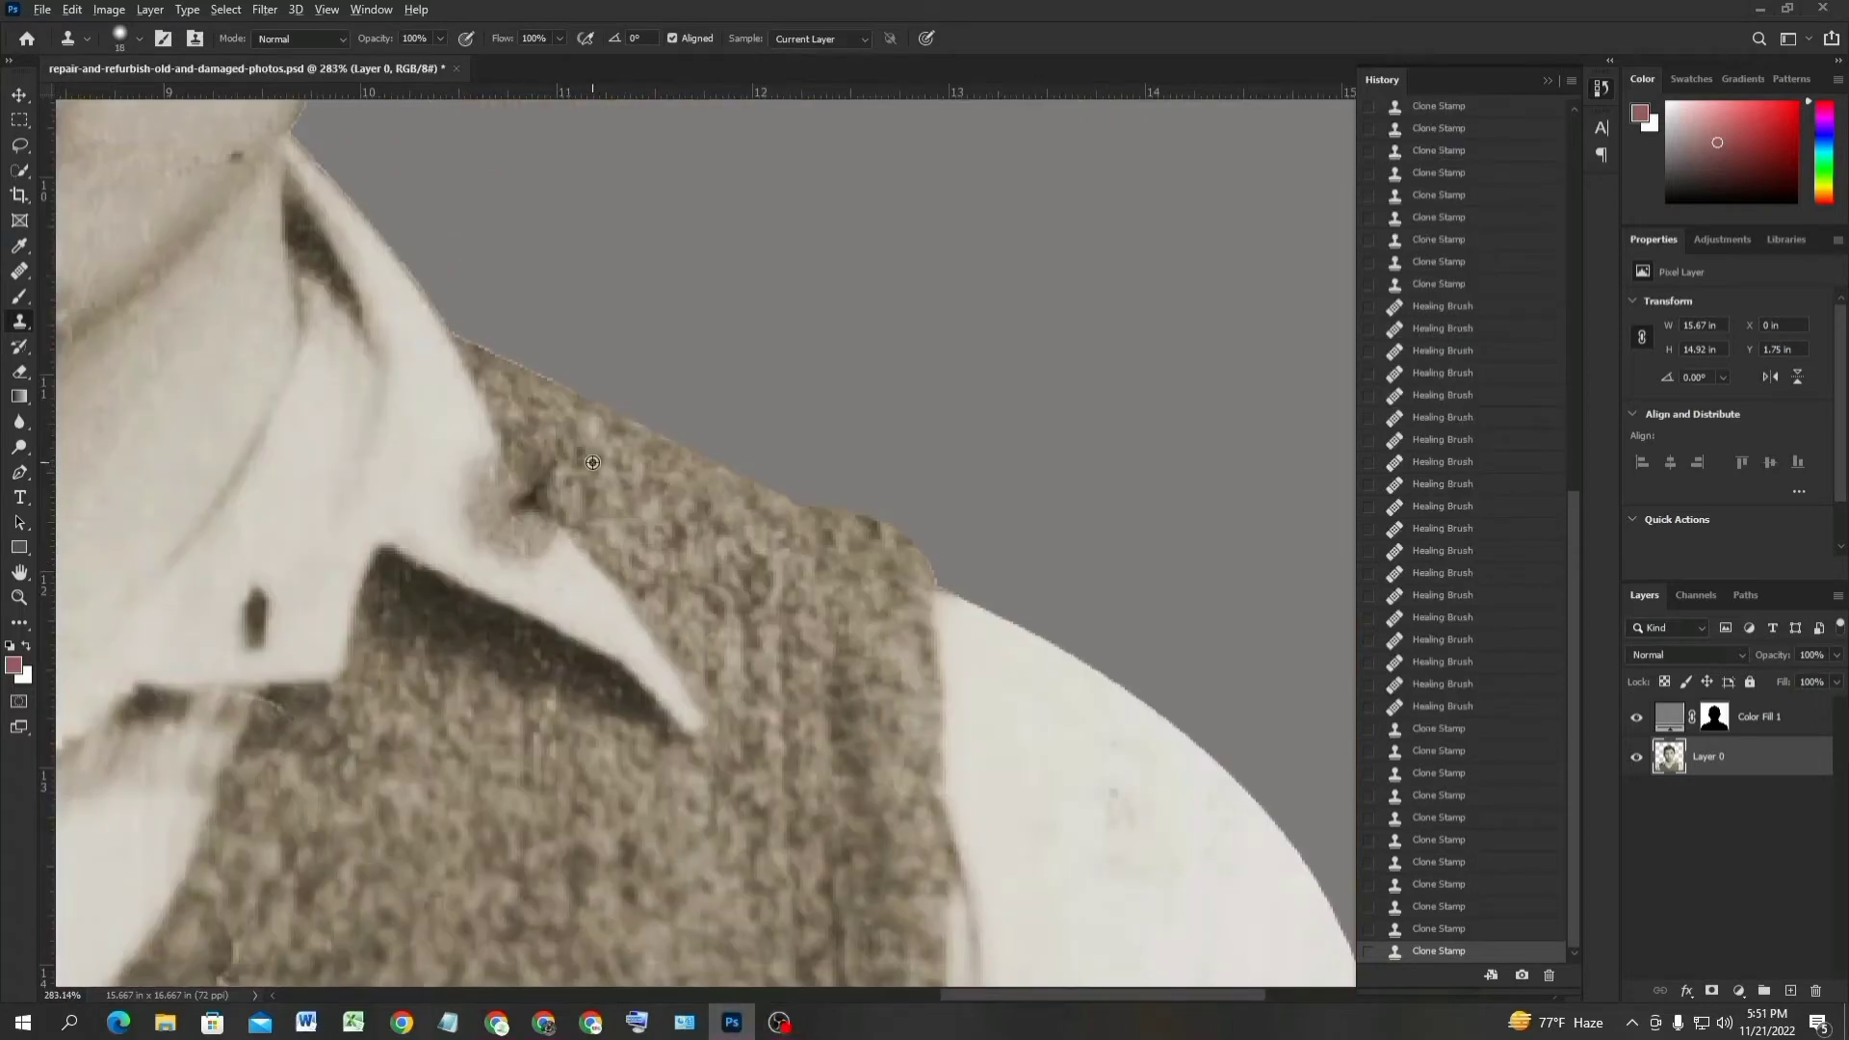
{"action": "scroll", "coordinate": [593, 462], "scroll_direction": "up", "scroll_amount": 3}
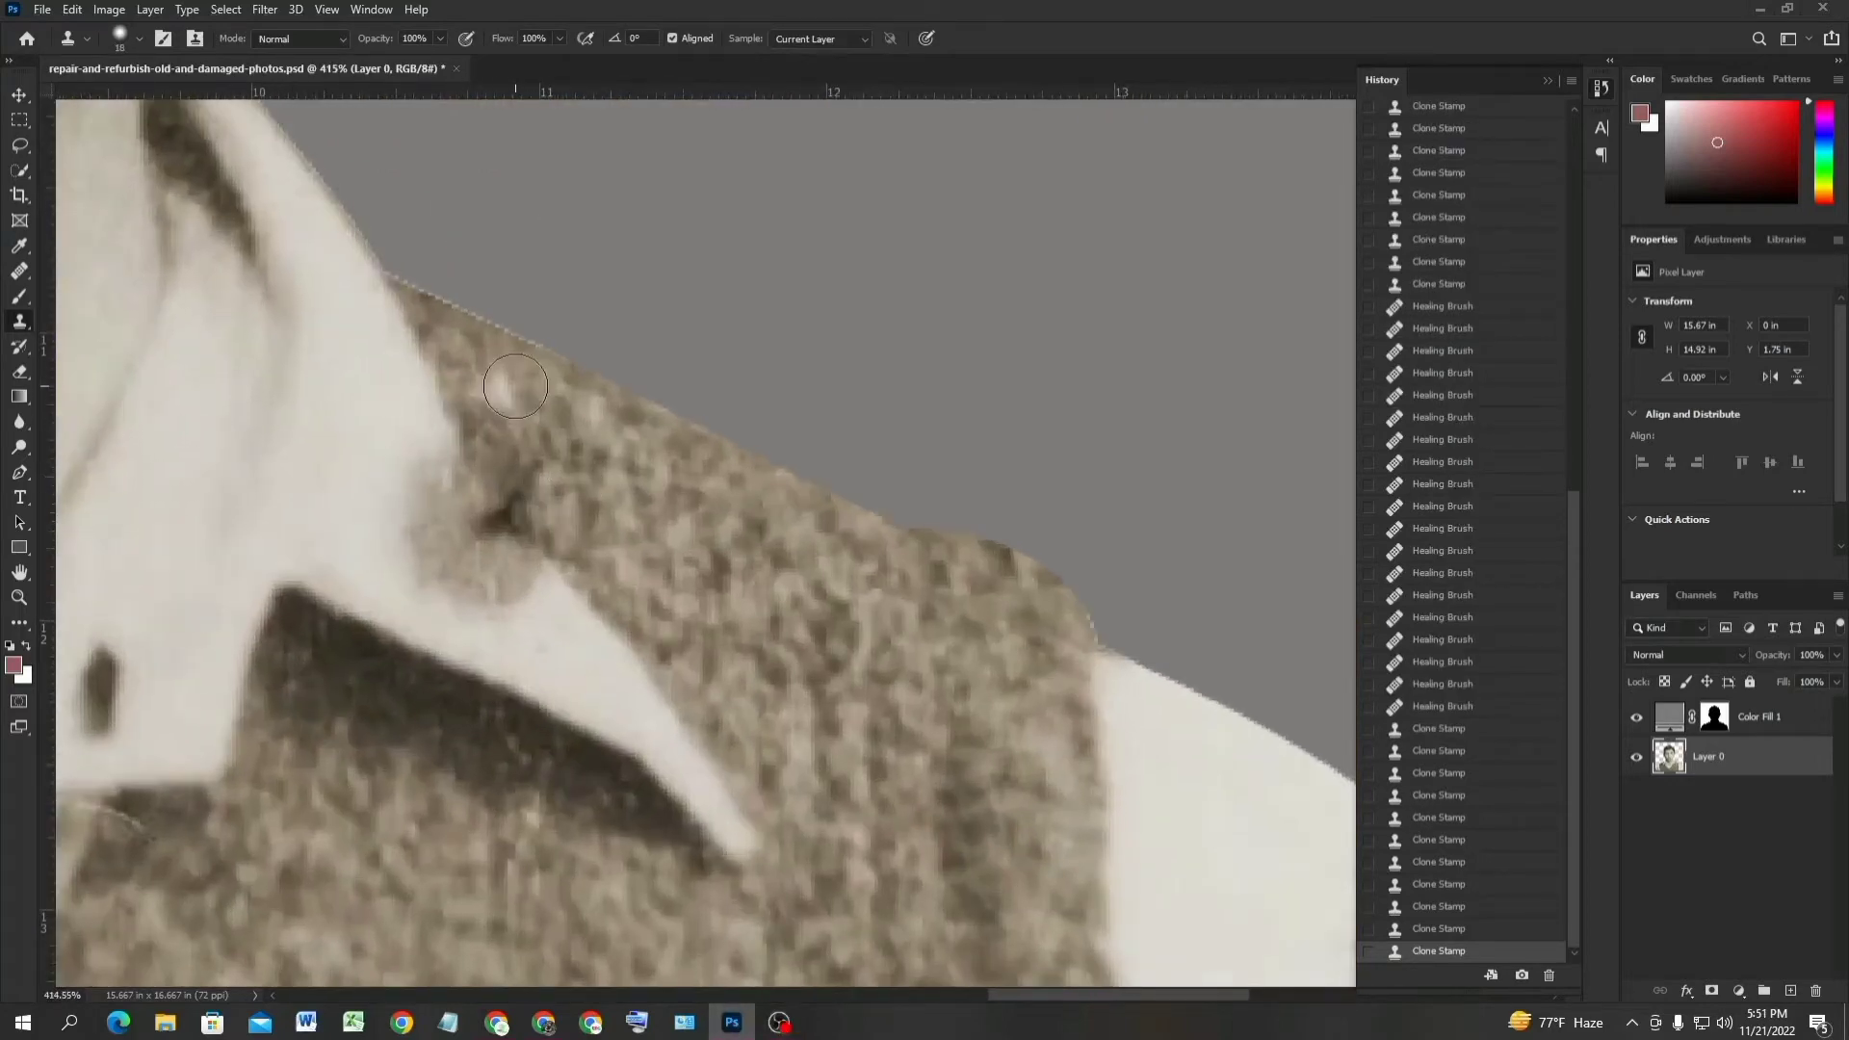
{"action": "mouse_move", "coordinate": [516, 386]}
{"action": "left_mouse_down"}
{"action": "mouse_move", "coordinate": [606, 433]}
{"action": "mouse_move", "coordinate": [539, 347]}
{"action": "left_mouse_up"}
{"action": "mouse_move", "coordinate": [605, 402]}
{"action": "left_mouse_down"}
{"action": "mouse_move", "coordinate": [626, 418]}
{"action": "mouse_move", "coordinate": [425, 262]}
{"action": "left_mouse_up"}
{"action": "left_click", "coordinate": [700, 527], "text": "alt"}
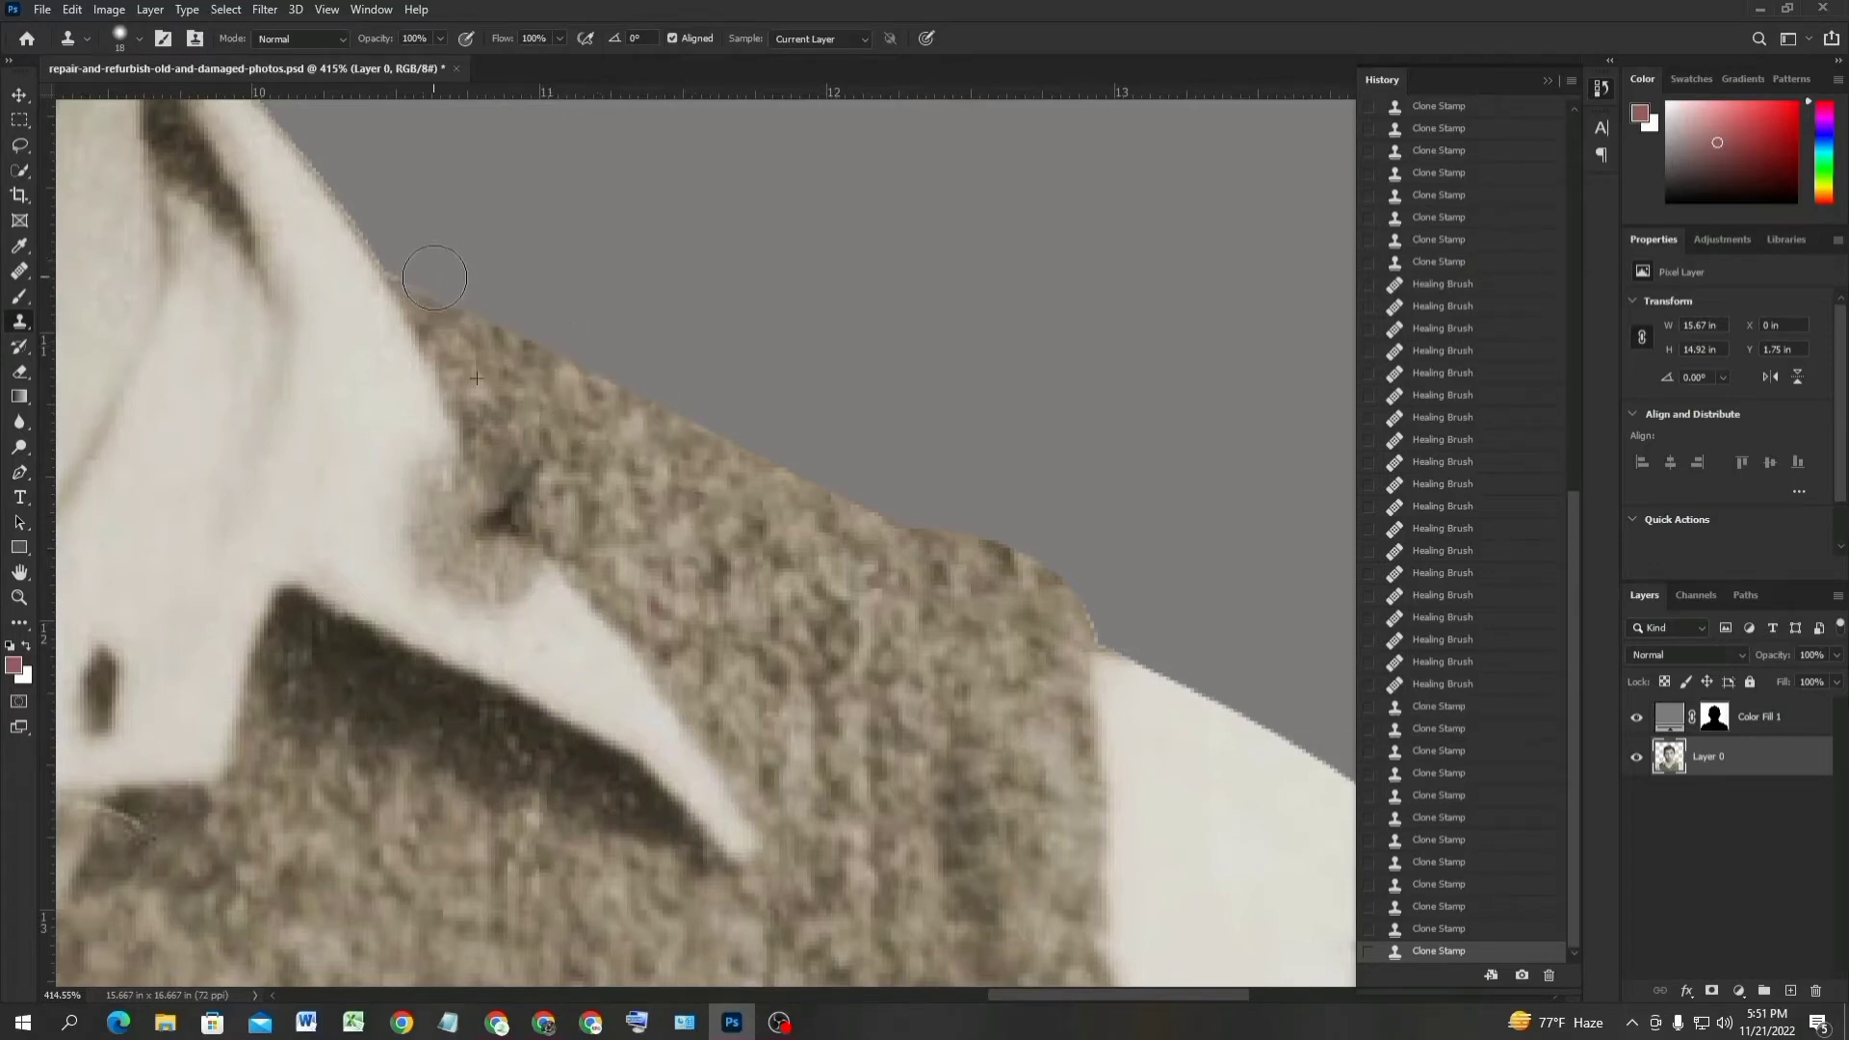
{"action": "mouse_move", "coordinate": [761, 443]}
{"action": "left_mouse_down"}
{"action": "mouse_move", "coordinate": [1066, 612]}
{"action": "mouse_move", "coordinate": [1045, 595]}
{"action": "mouse_move", "coordinate": [1065, 608]}
{"action": "mouse_move", "coordinate": [1067, 574]}
{"action": "mouse_move", "coordinate": [1038, 555]}
{"action": "mouse_move", "coordinate": [1090, 602]}
{"action": "left_mouse_up"}
{"action": "left_click", "coordinate": [1002, 598], "text": "alt"}
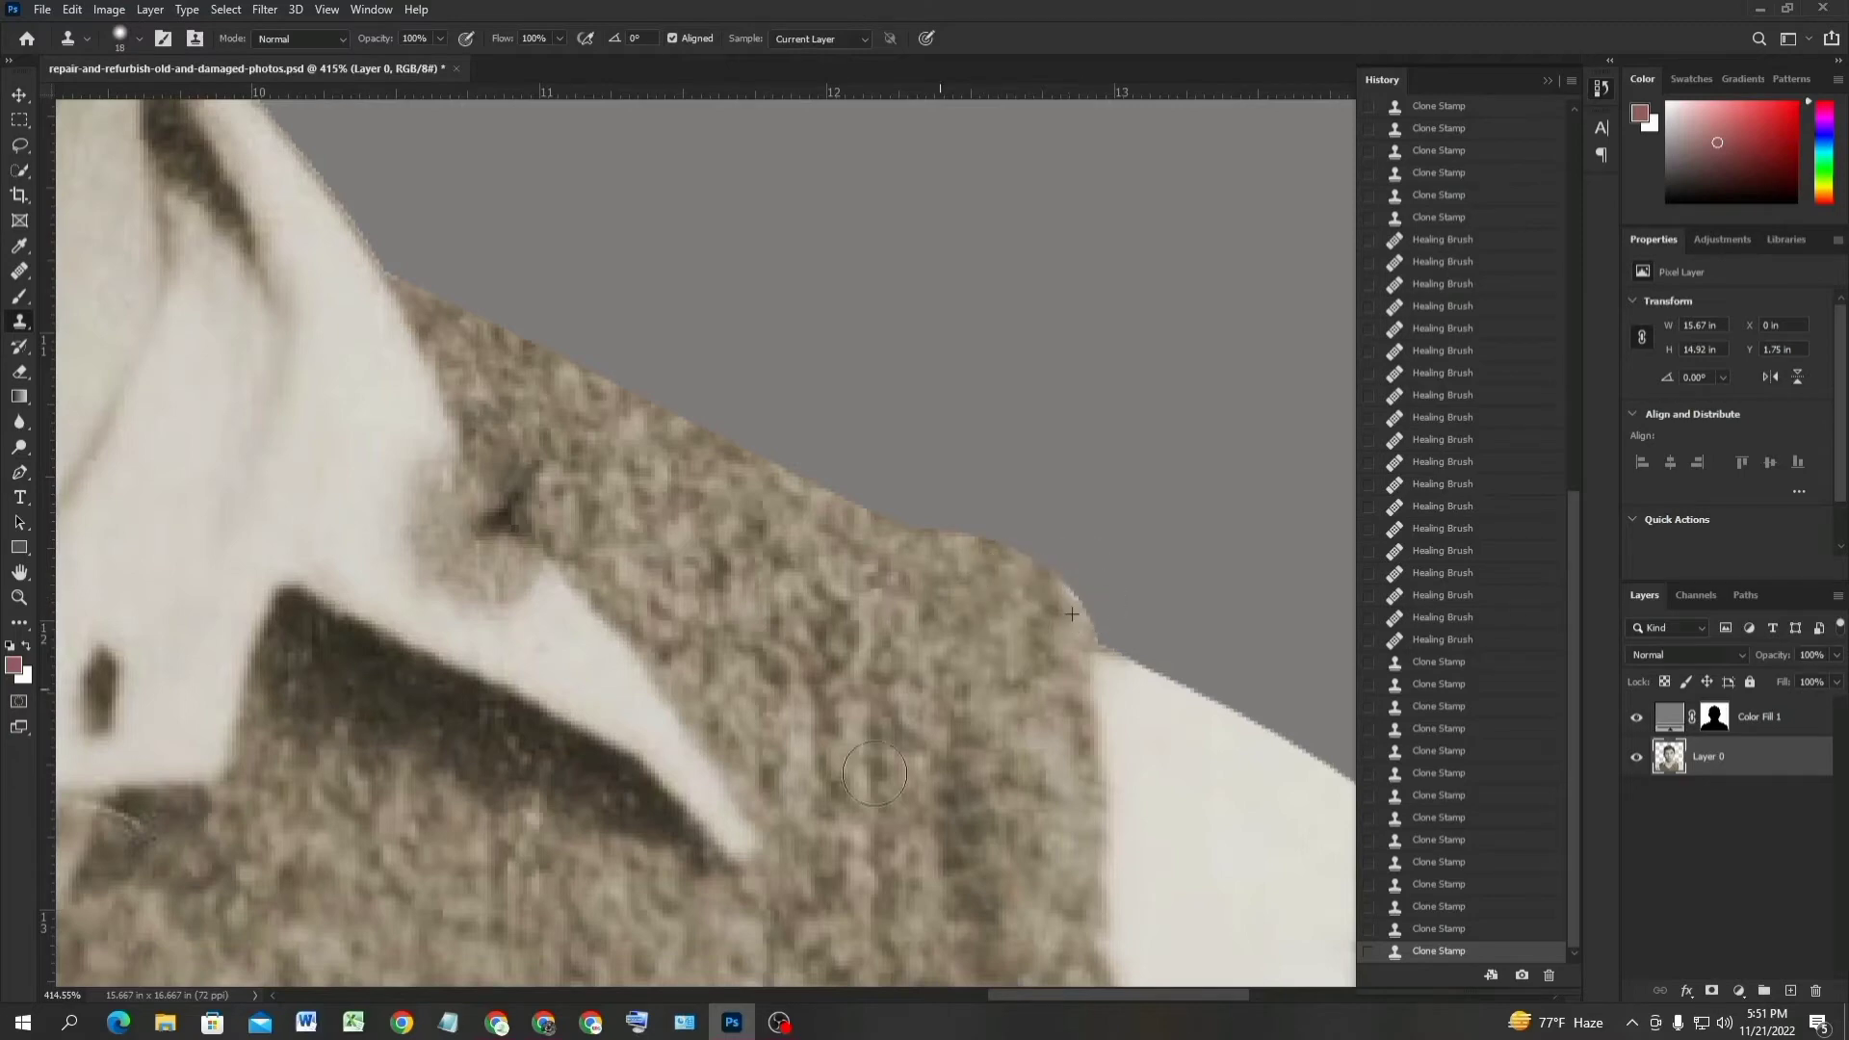
{"action": "left_click", "coordinate": [770, 1028]}
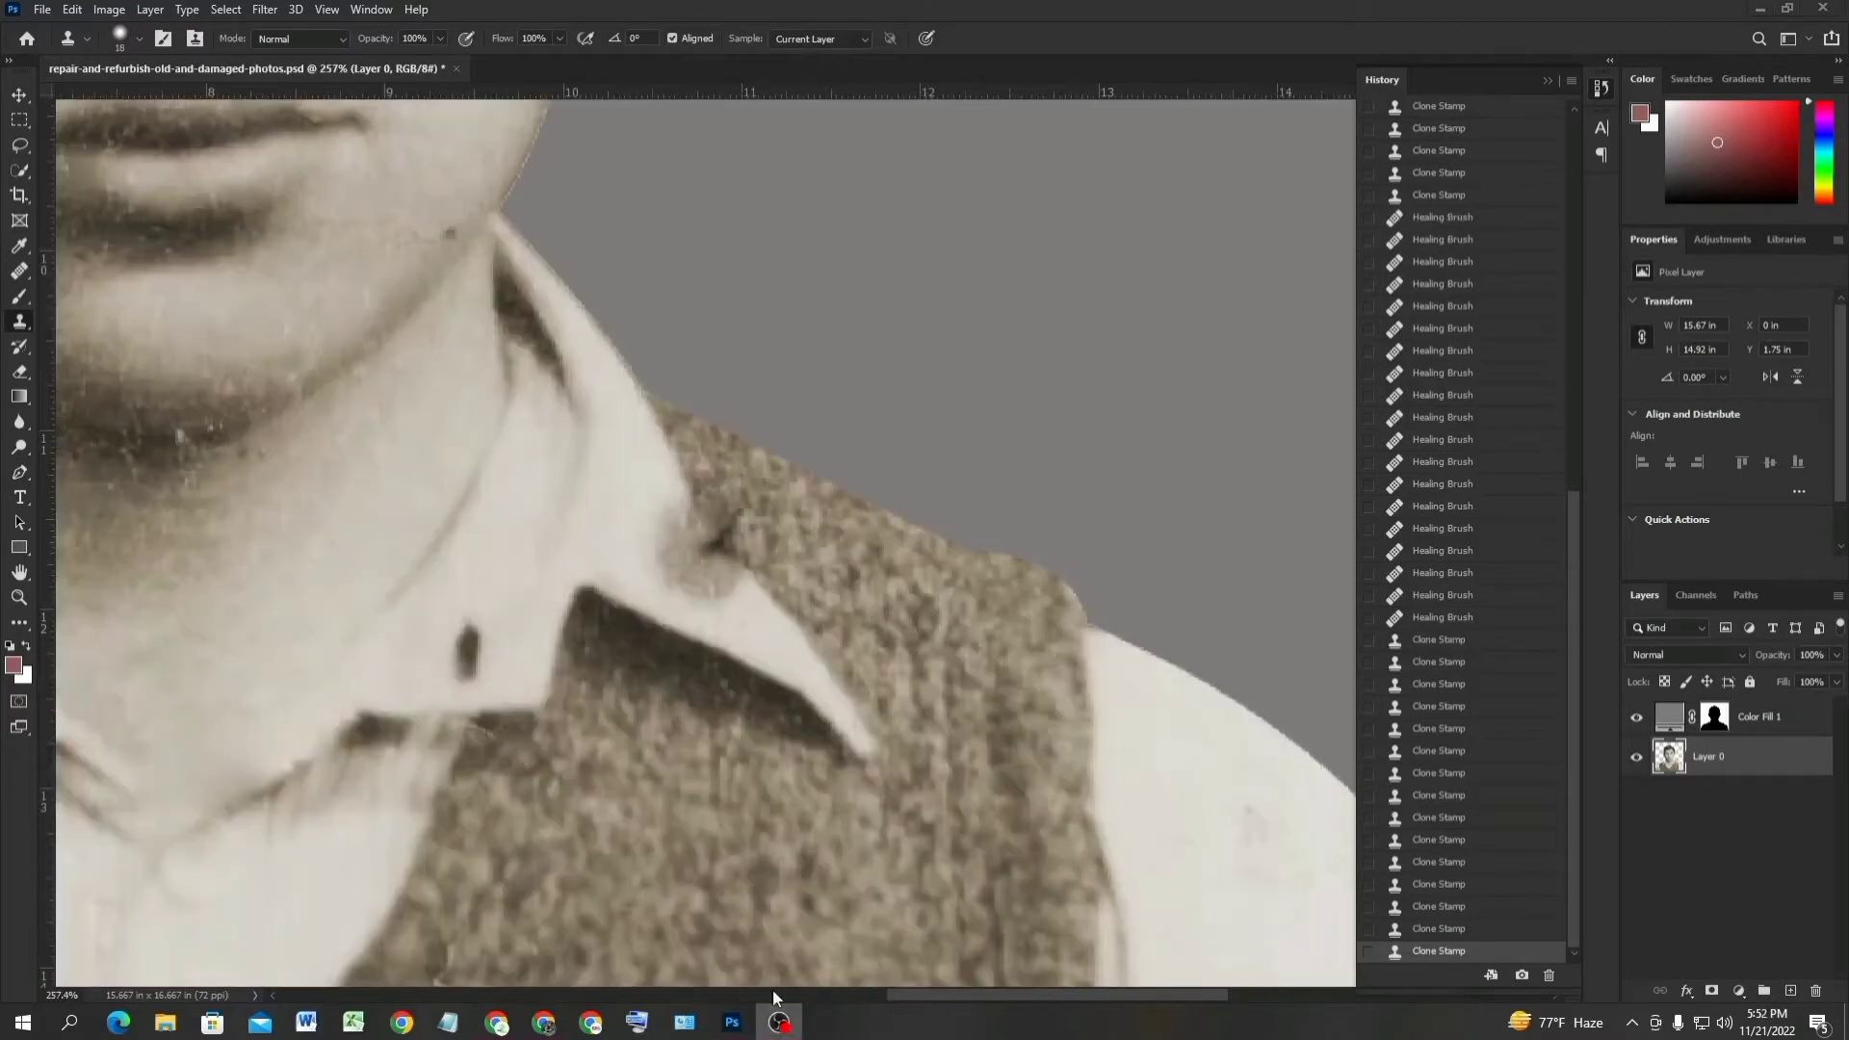
Clone clean shirt fabric over the dark stain on the photo's right collar where it meets the vest.
{"action": "left_click", "coordinate": [732, 1021]}
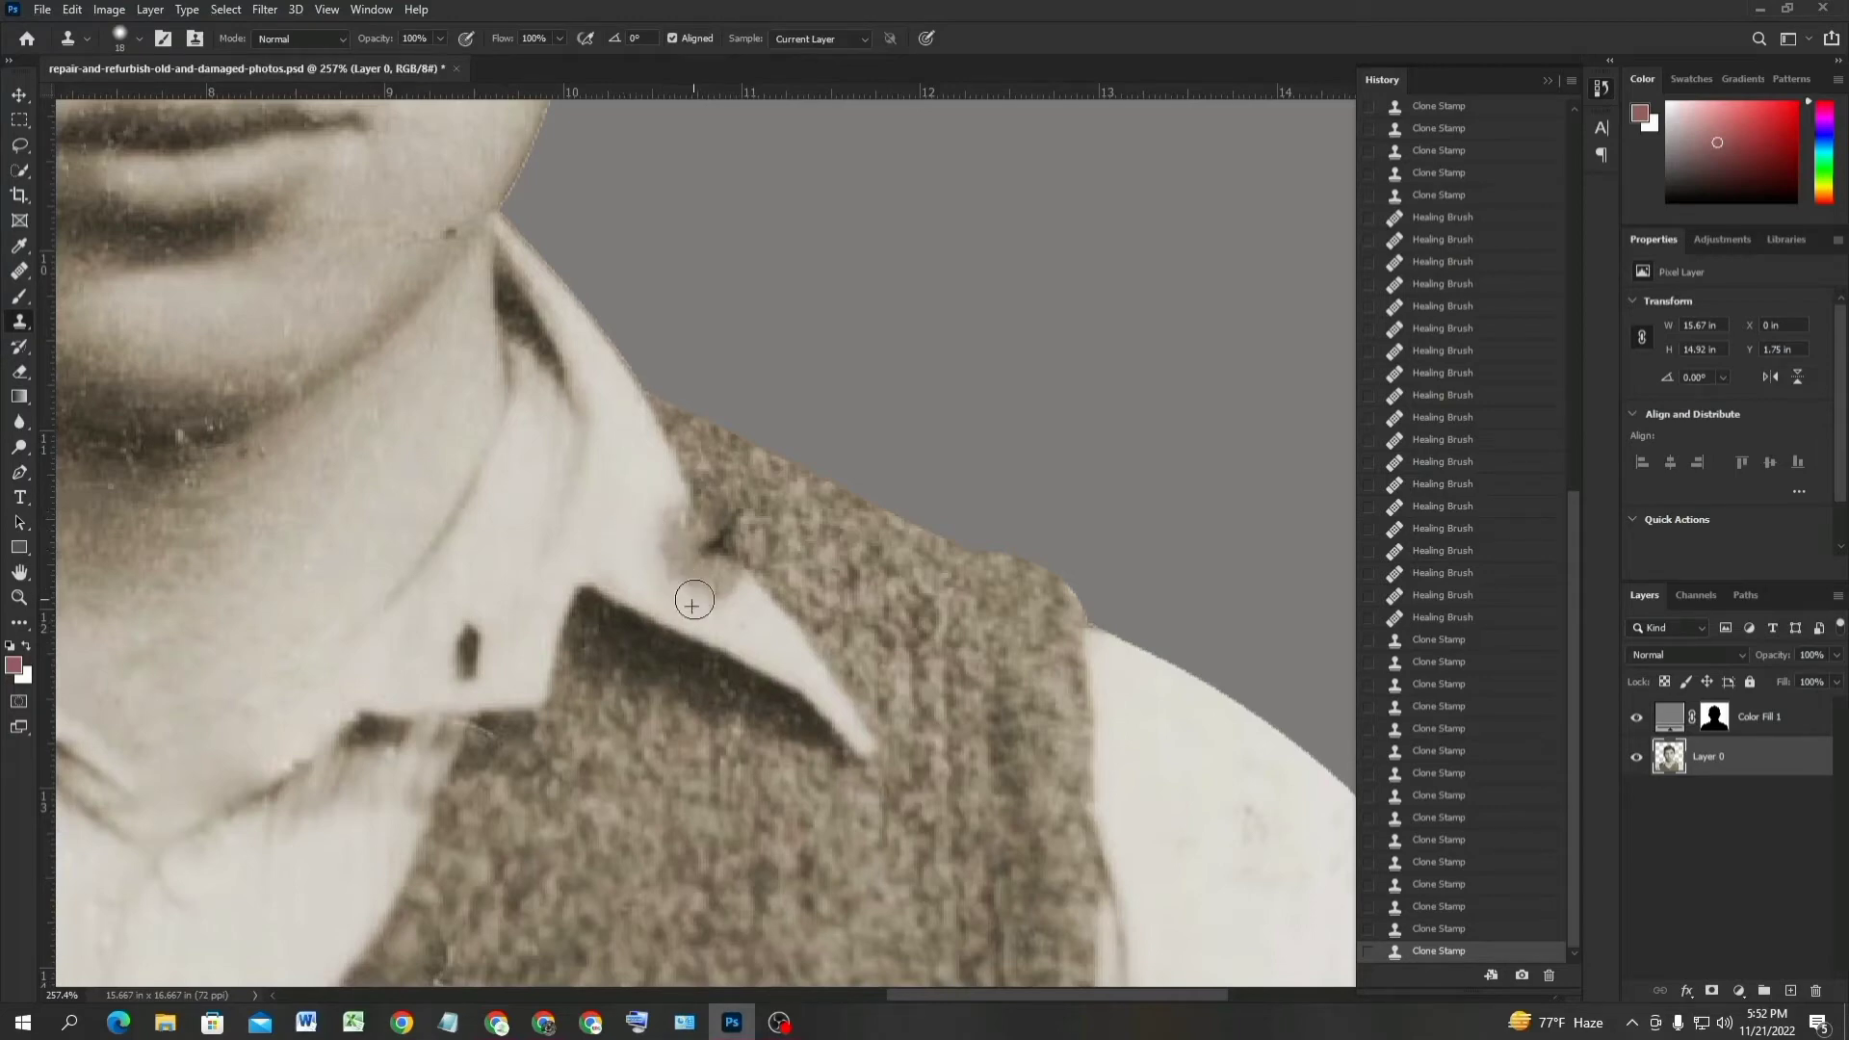
{"action": "left_click", "coordinate": [628, 515]}
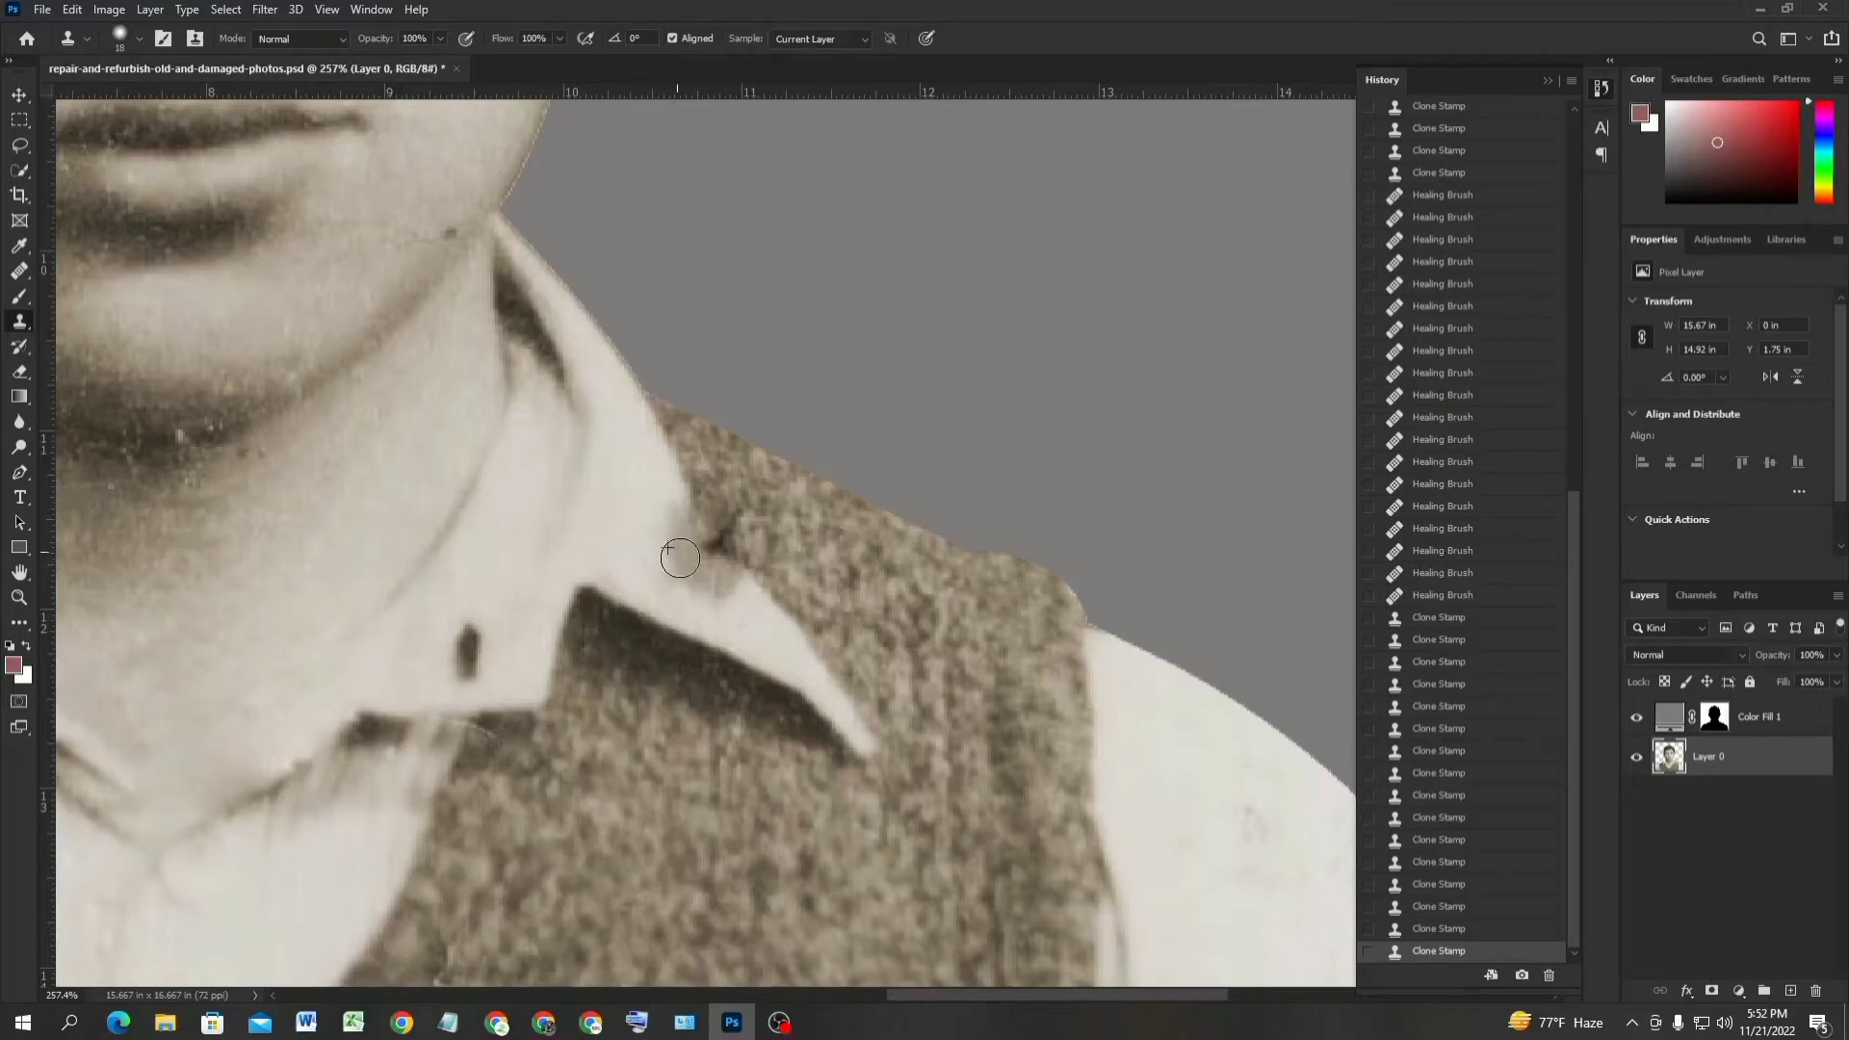
{"action": "left_click", "coordinate": [623, 484]}
{"action": "mouse_move", "coordinate": [639, 491]}
{"action": "left_mouse_down"}
{"action": "mouse_move", "coordinate": [678, 555]}
{"action": "mouse_move", "coordinate": [651, 486]}
{"action": "mouse_move", "coordinate": [700, 561]}
{"action": "mouse_move", "coordinate": [646, 516]}
{"action": "mouse_move", "coordinate": [700, 587]}
{"action": "left_mouse_up"}
{"action": "left_click_drag", "start_coordinate": [651, 517], "coordinate": [630, 472]}
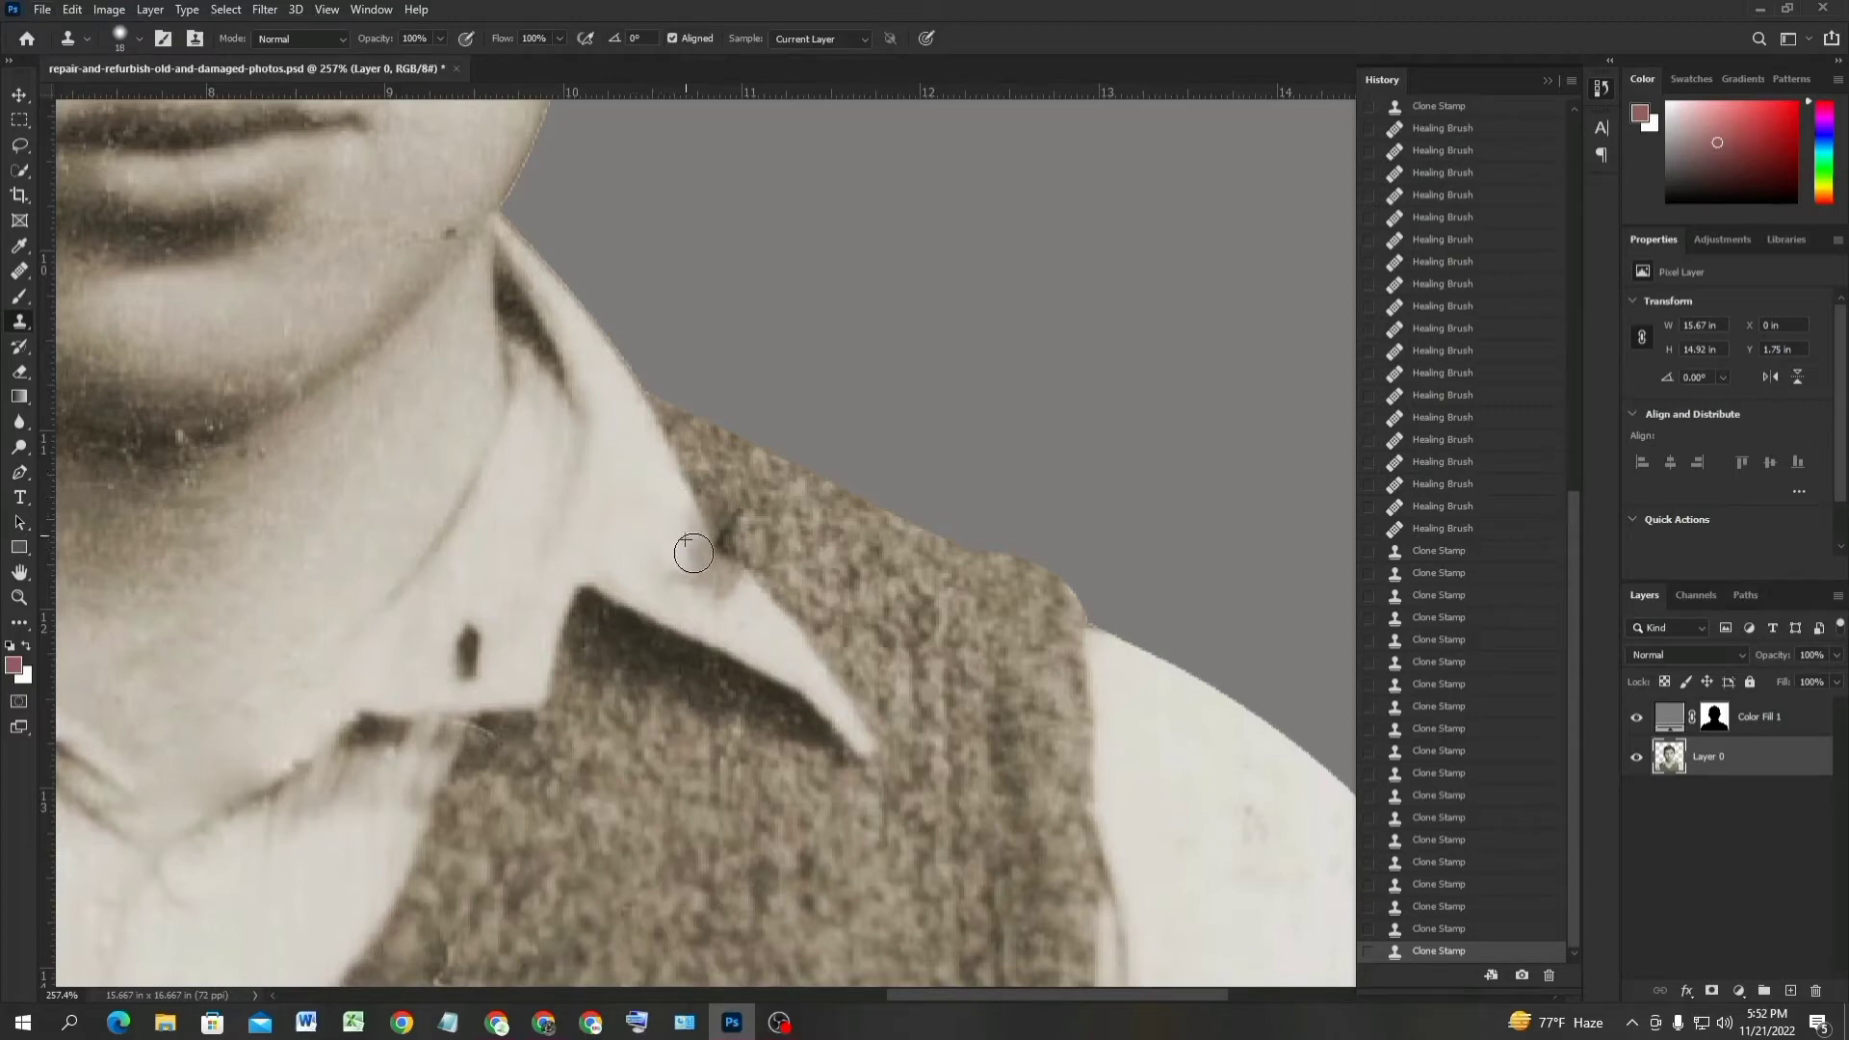
{"action": "mouse_move", "coordinate": [693, 553]}
{"action": "left_mouse_down"}
{"action": "mouse_move", "coordinate": [731, 603]}
{"action": "mouse_move", "coordinate": [691, 550]}
{"action": "left_mouse_up"}
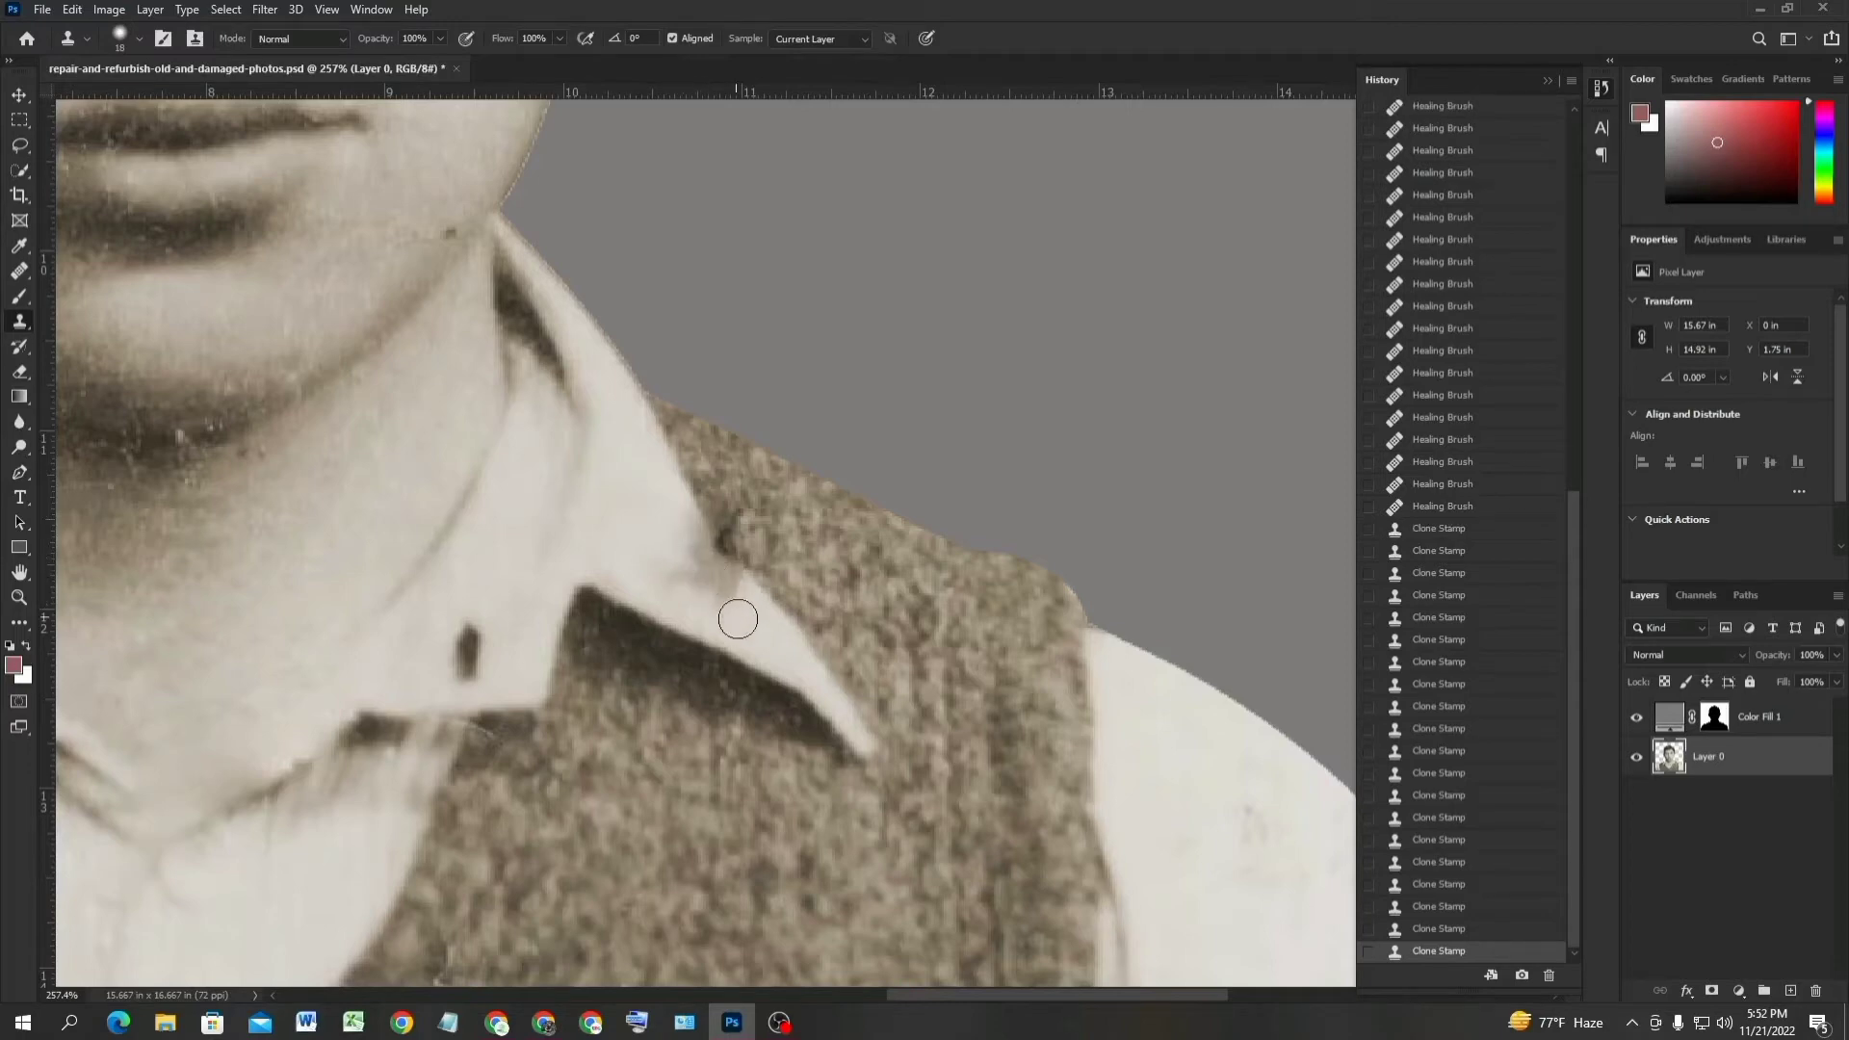
{"action": "left_click", "coordinate": [733, 608], "text": "alt"}
{"action": "scroll", "coordinate": [635, 512], "scroll_direction": "down", "scroll_amount": 2}
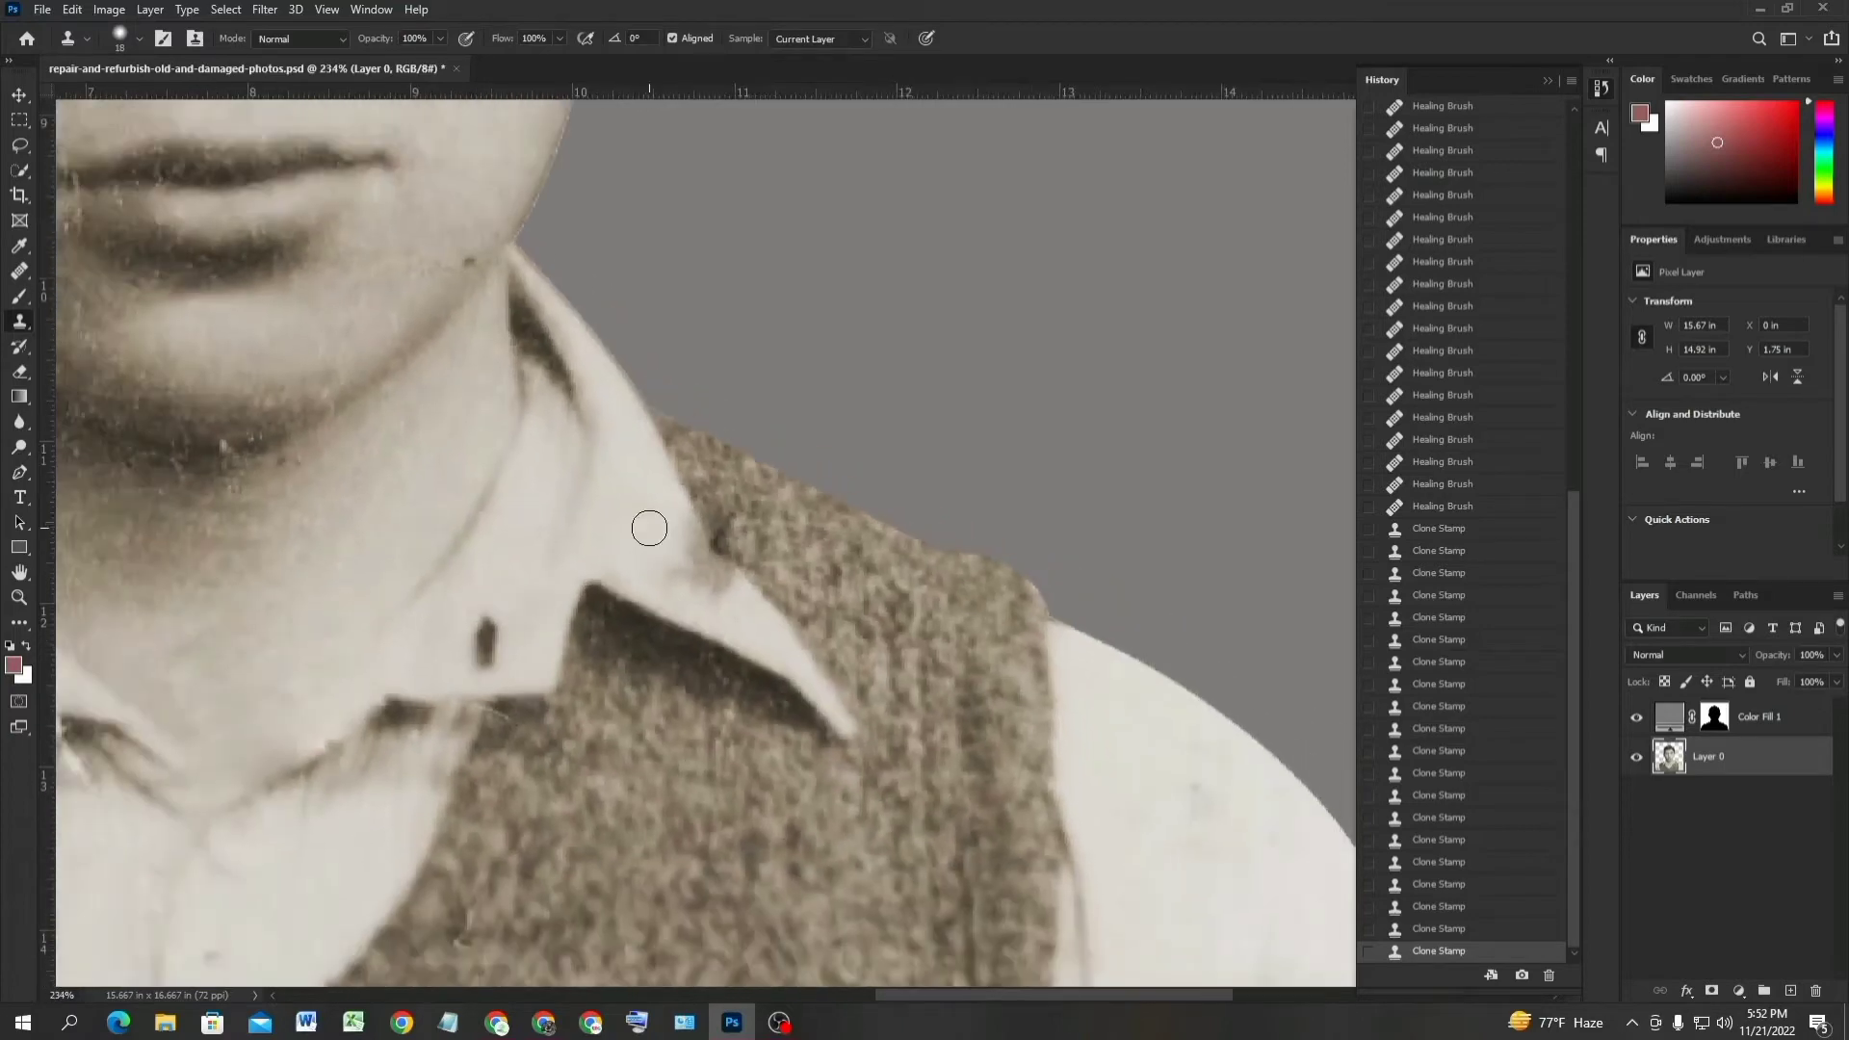
Draw a closed Pen path around the point of the photo's right collar.
{"action": "left_click", "coordinate": [677, 602]}
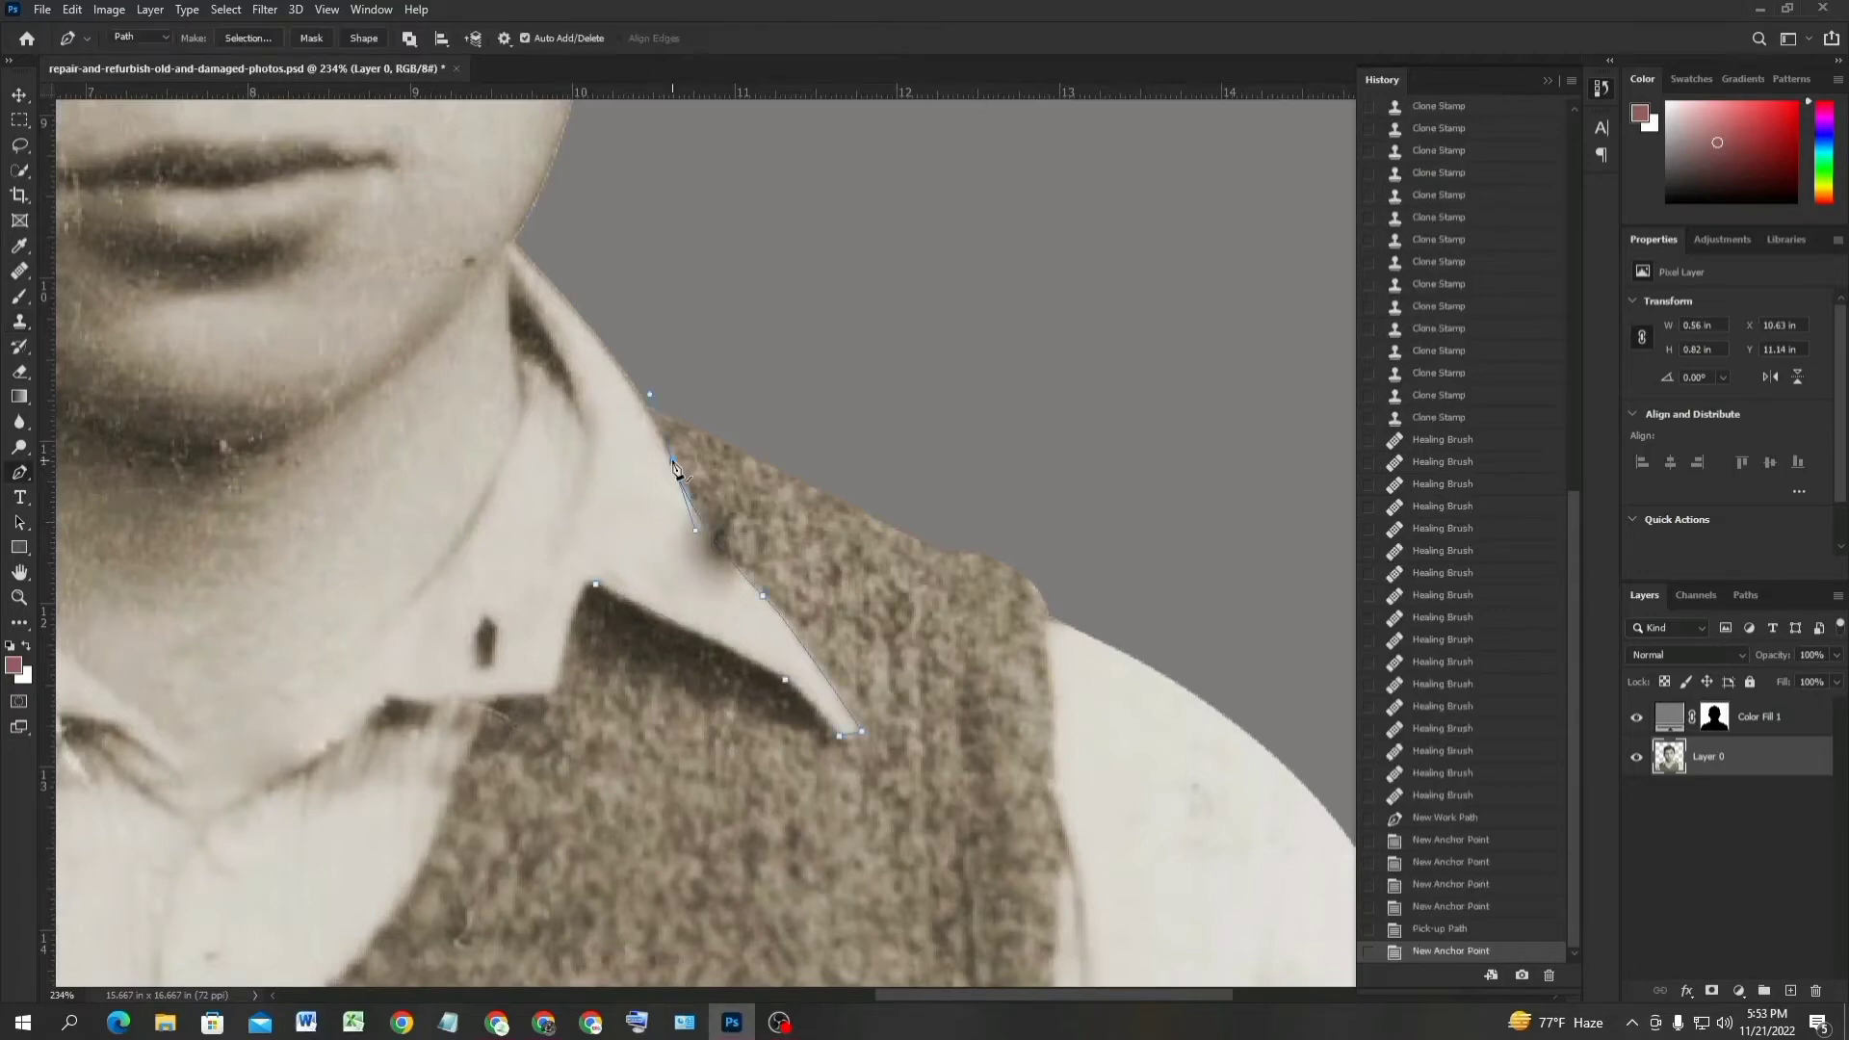
{"action": "left_click", "coordinate": [630, 515]}
{"action": "left_click", "coordinate": [672, 460]}
Clone clean shirt fabric over the remaining stain inside the outlined collar point, and undo the last stroke.
{"action": "left_click", "coordinate": [24, 328]}
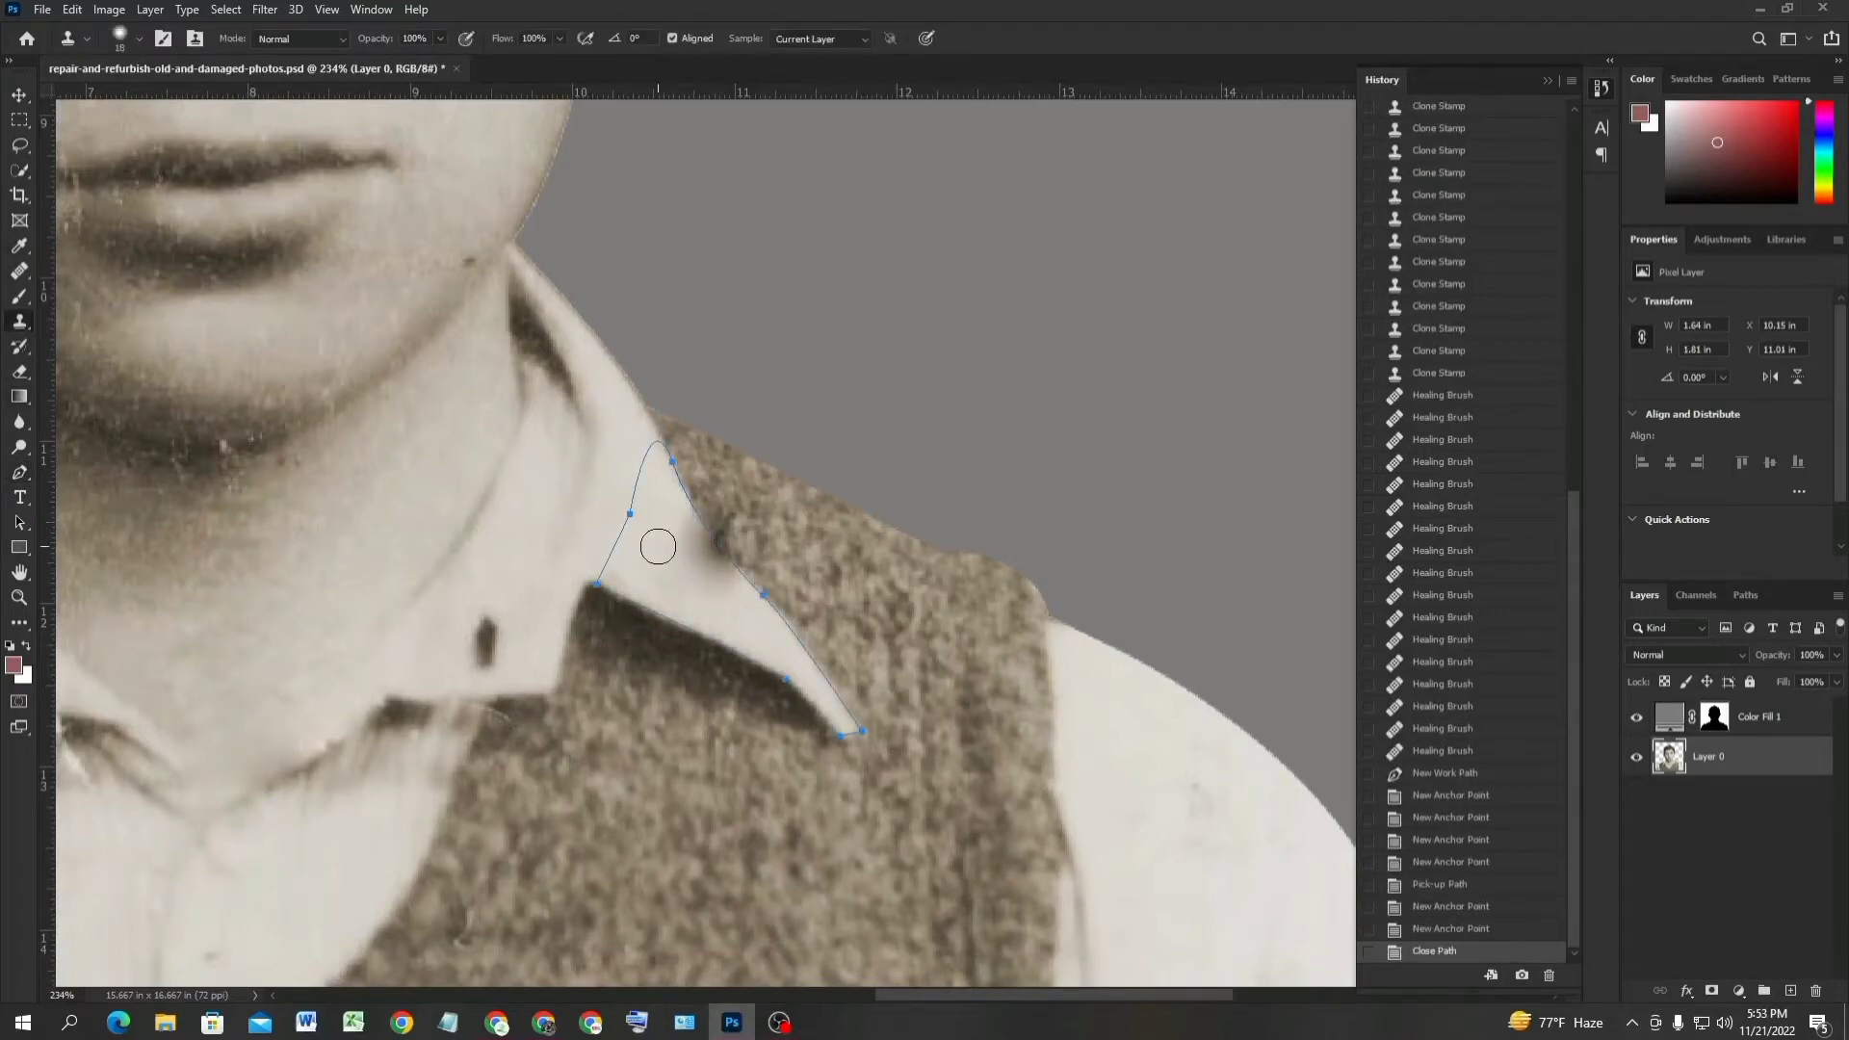
{"action": "left_click", "coordinate": [732, 581]}
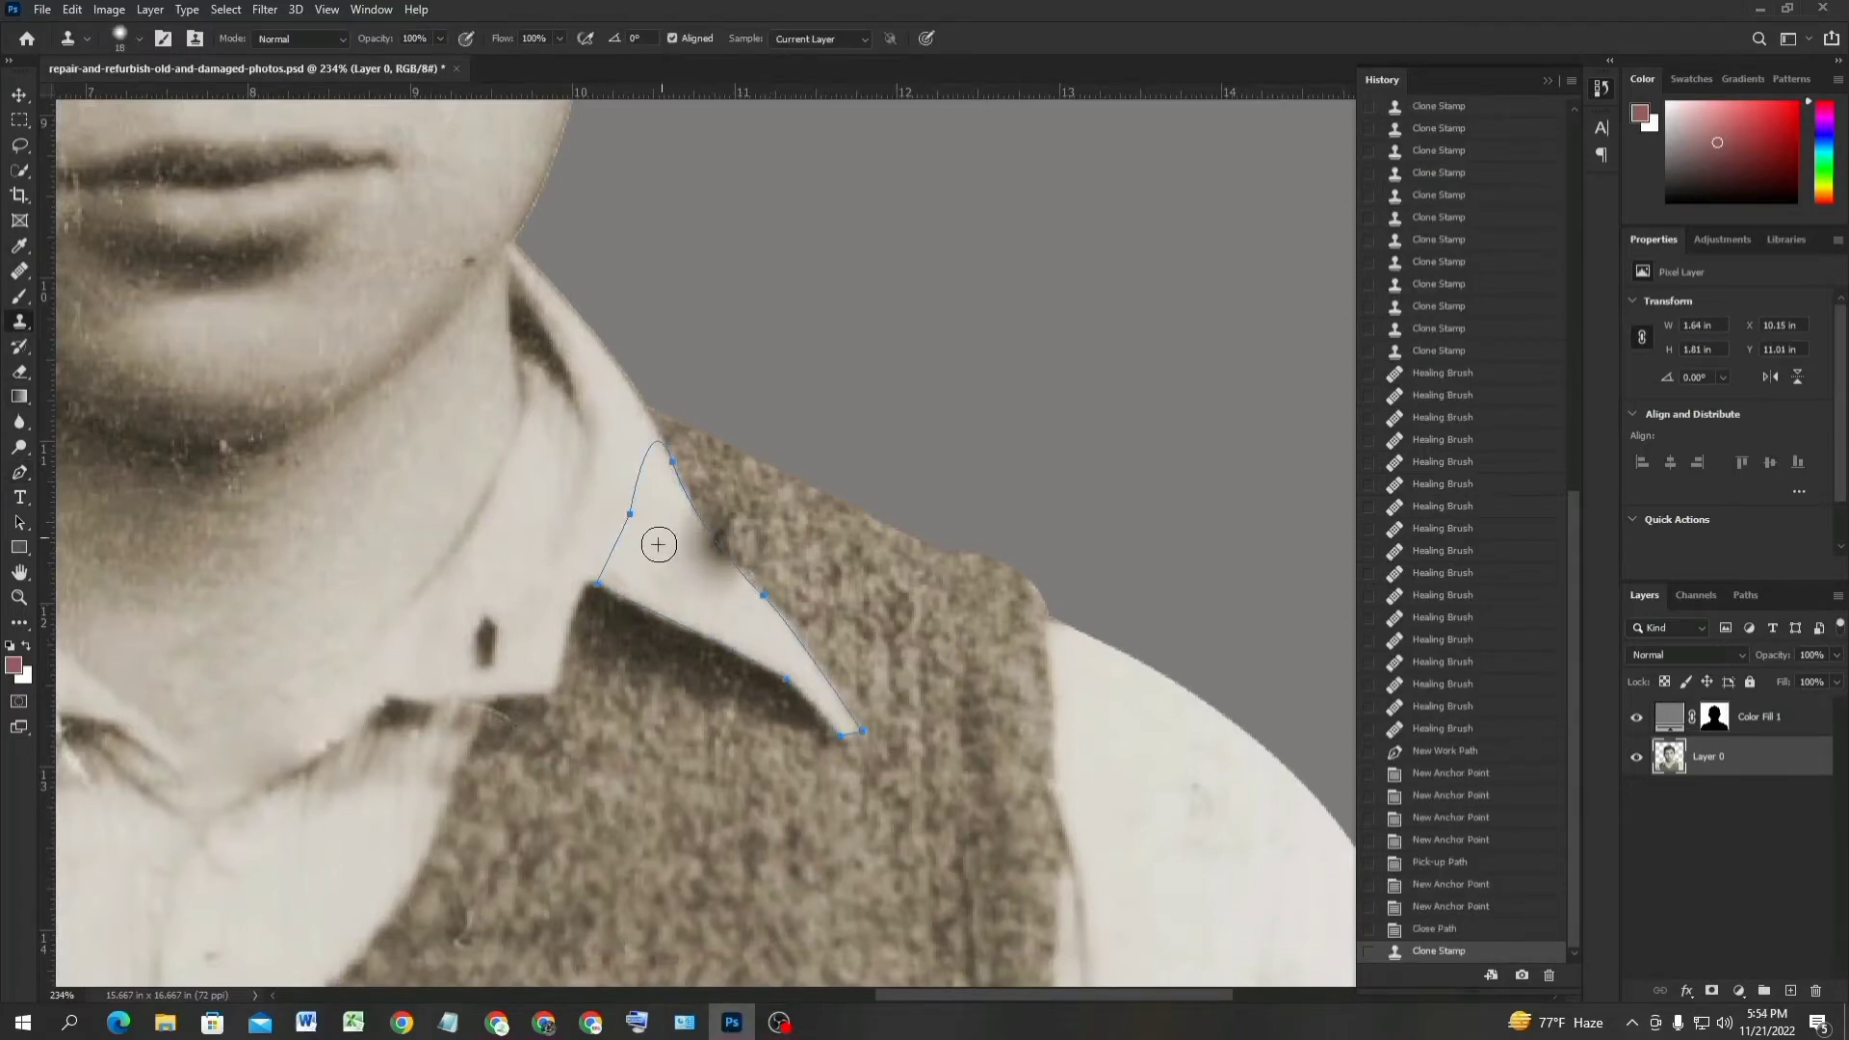
{"action": "left_click", "coordinate": [659, 545]}
{"action": "left_click", "coordinate": [639, 541], "text": "alt"}
{"action": "mouse_move", "coordinate": [667, 511]}
{"action": "left_mouse_down"}
{"action": "mouse_move", "coordinate": [724, 566]}
{"action": "mouse_move", "coordinate": [669, 519]}
{"action": "mouse_move", "coordinate": [726, 601]}
{"action": "mouse_move", "coordinate": [669, 505]}
{"action": "mouse_move", "coordinate": [676, 561]}
{"action": "mouse_move", "coordinate": [719, 600]}
{"action": "mouse_move", "coordinate": [668, 513]}
{"action": "mouse_move", "coordinate": [675, 579]}
{"action": "mouse_move", "coordinate": [717, 609]}
{"action": "mouse_move", "coordinate": [722, 576]}
{"action": "mouse_move", "coordinate": [759, 626]}
{"action": "left_mouse_up"}
{"action": "left_click", "coordinate": [668, 510], "text": "alt"}
{"action": "mouse_move", "coordinate": [741, 616]}
{"action": "left_mouse_down"}
{"action": "mouse_move", "coordinate": [694, 590]}
{"action": "mouse_move", "coordinate": [755, 651]}
{"action": "left_mouse_up"}
{"action": "key", "text": "ctrl+z"}
Convert the closed path around the collar point into a selection.
{"action": "left_click", "coordinate": [18, 472]}
{"action": "right_click", "coordinate": [692, 155]}
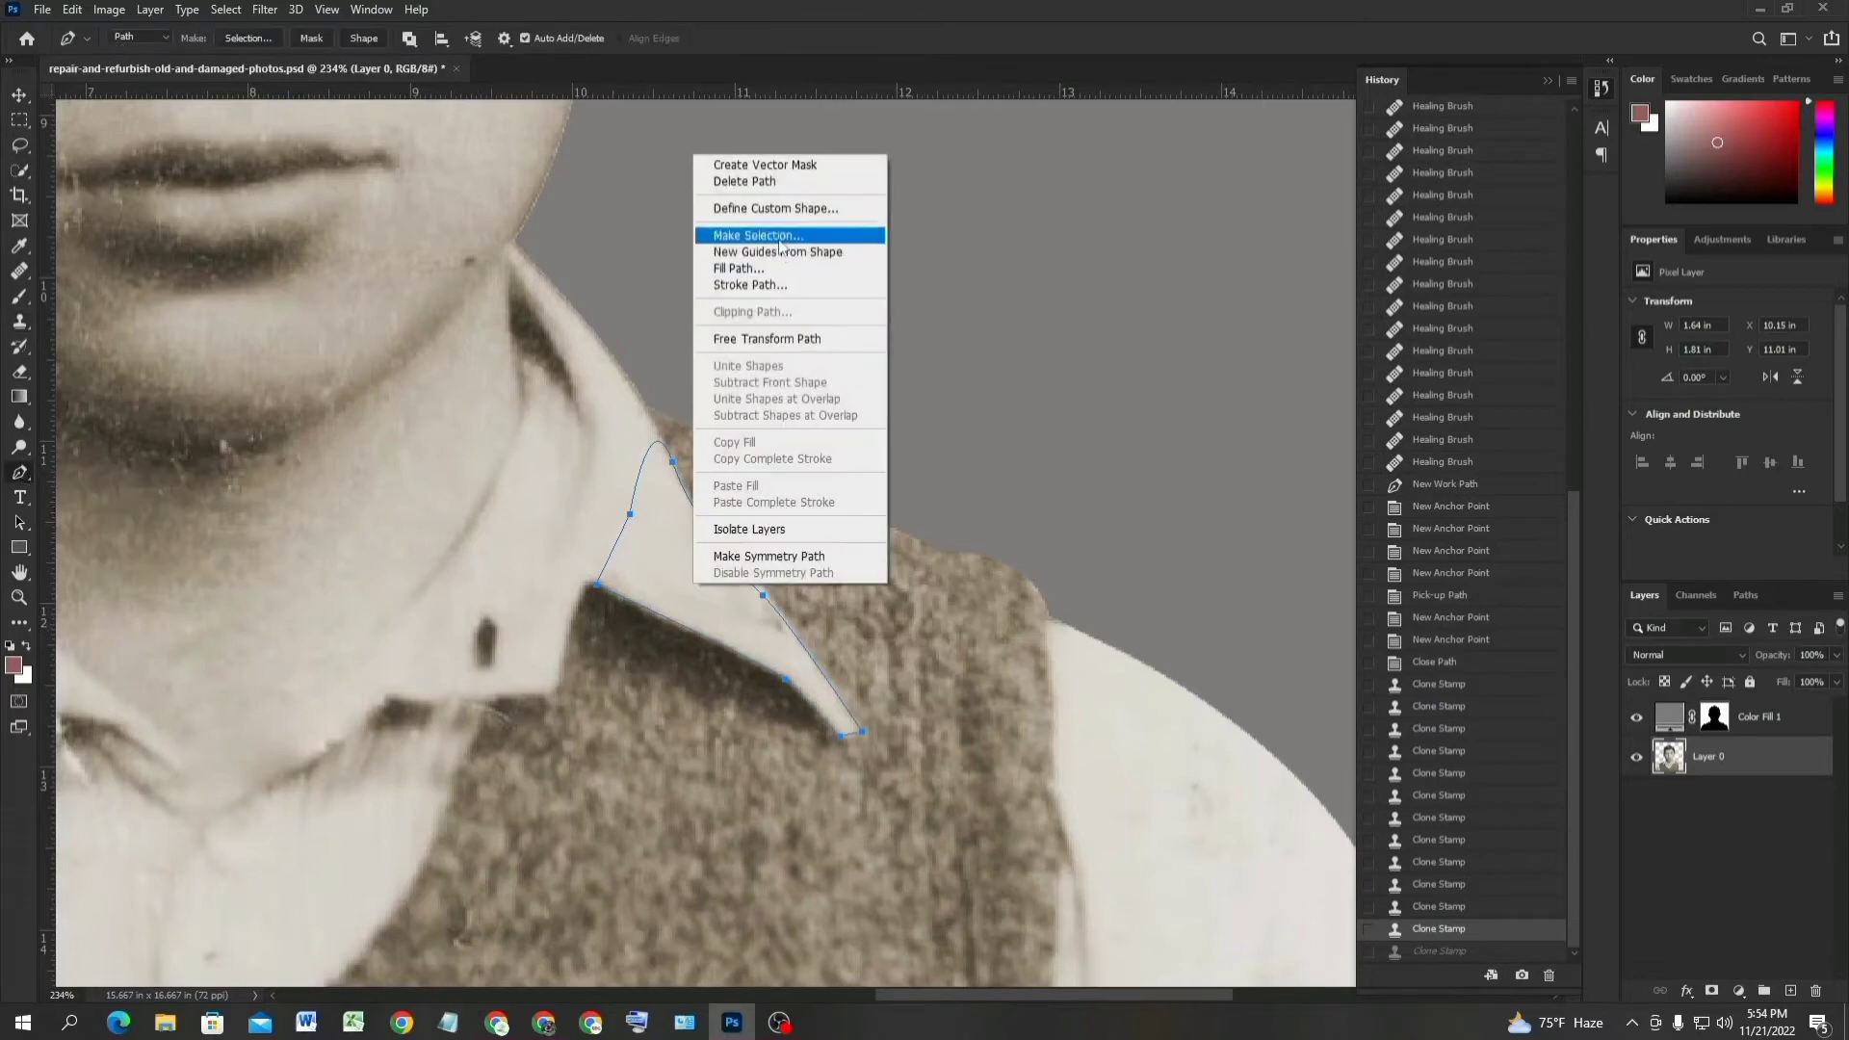
{"action": "left_click", "coordinate": [784, 234]}
{"action": "left_click", "coordinate": [1027, 272]}
Clone clean fabric within the collar selection to even out the point and its edge, and remove the selection.
{"action": "left_click", "coordinate": [18, 321]}
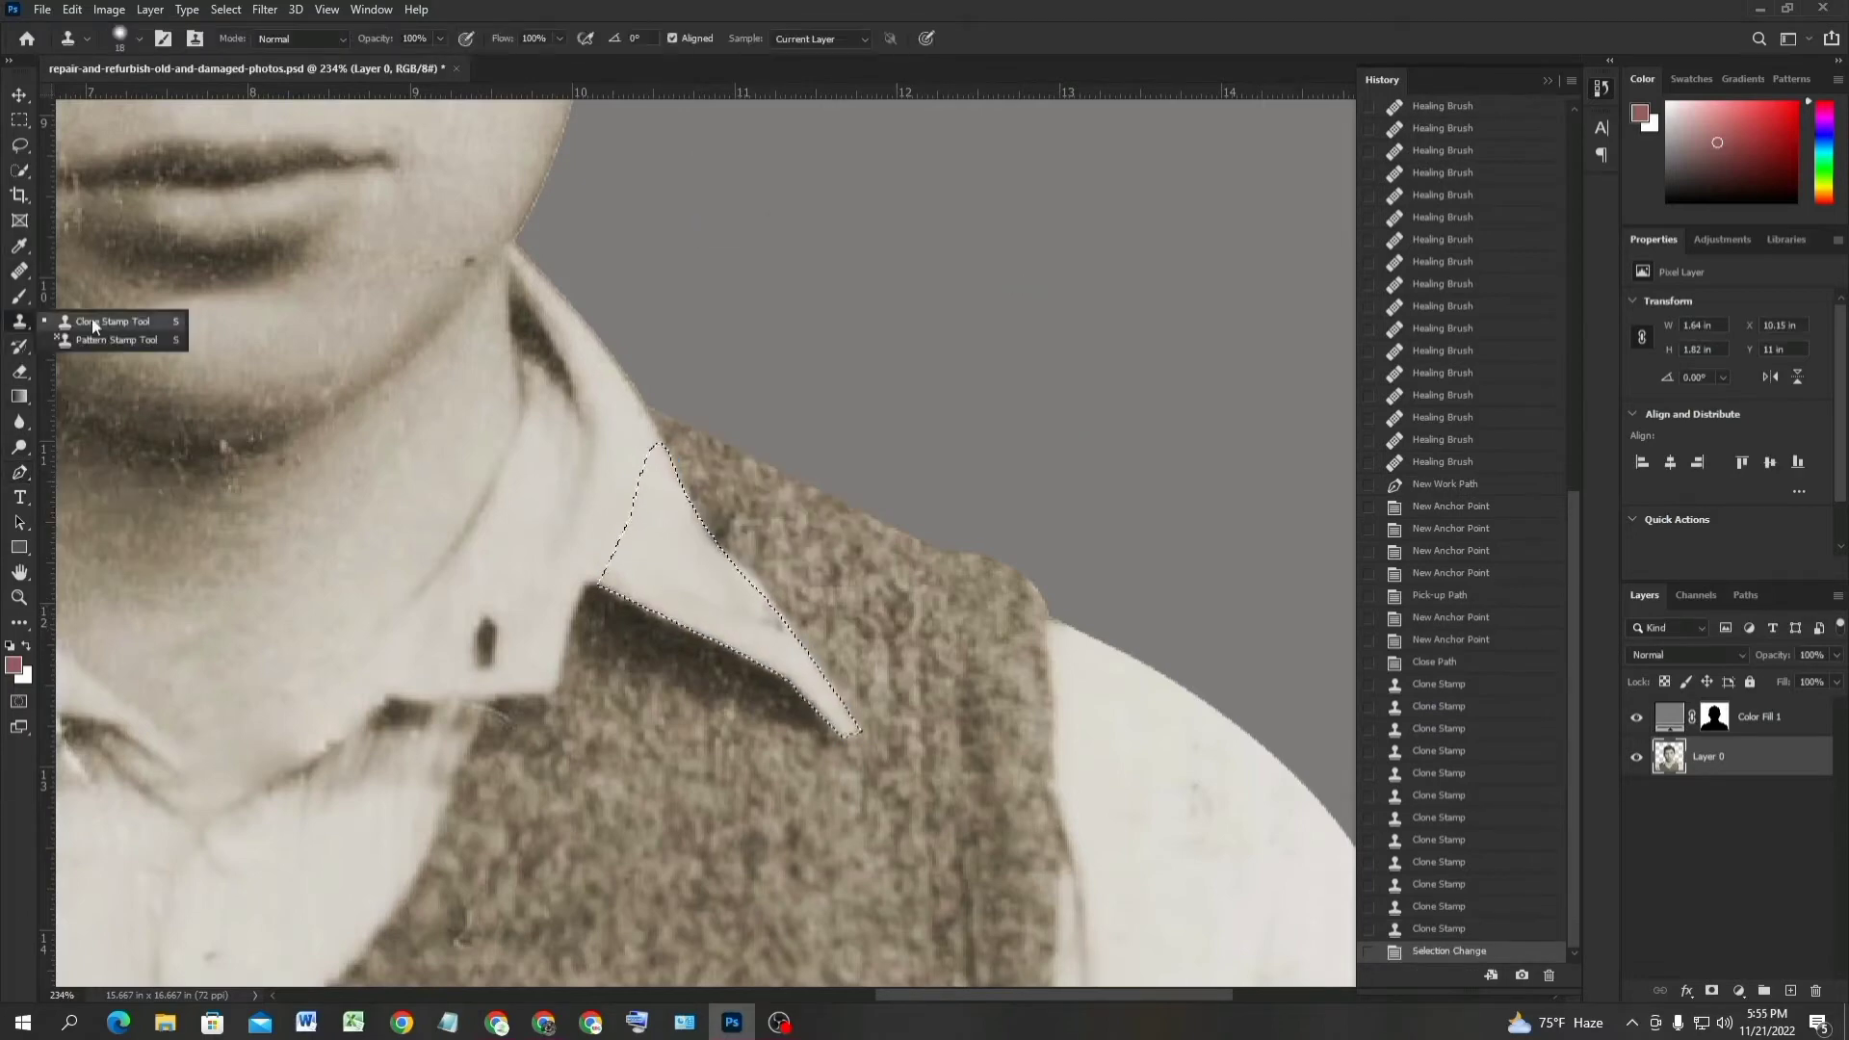
{"action": "mouse_move", "coordinate": [734, 578]}
{"action": "left_mouse_down"}
{"action": "mouse_move", "coordinate": [699, 594]}
{"action": "mouse_move", "coordinate": [798, 659]}
{"action": "left_mouse_up"}
{"action": "left_click", "coordinate": [702, 582], "text": "alt"}
{"action": "left_click_drag", "start_coordinate": [677, 562], "coordinate": [768, 648]}
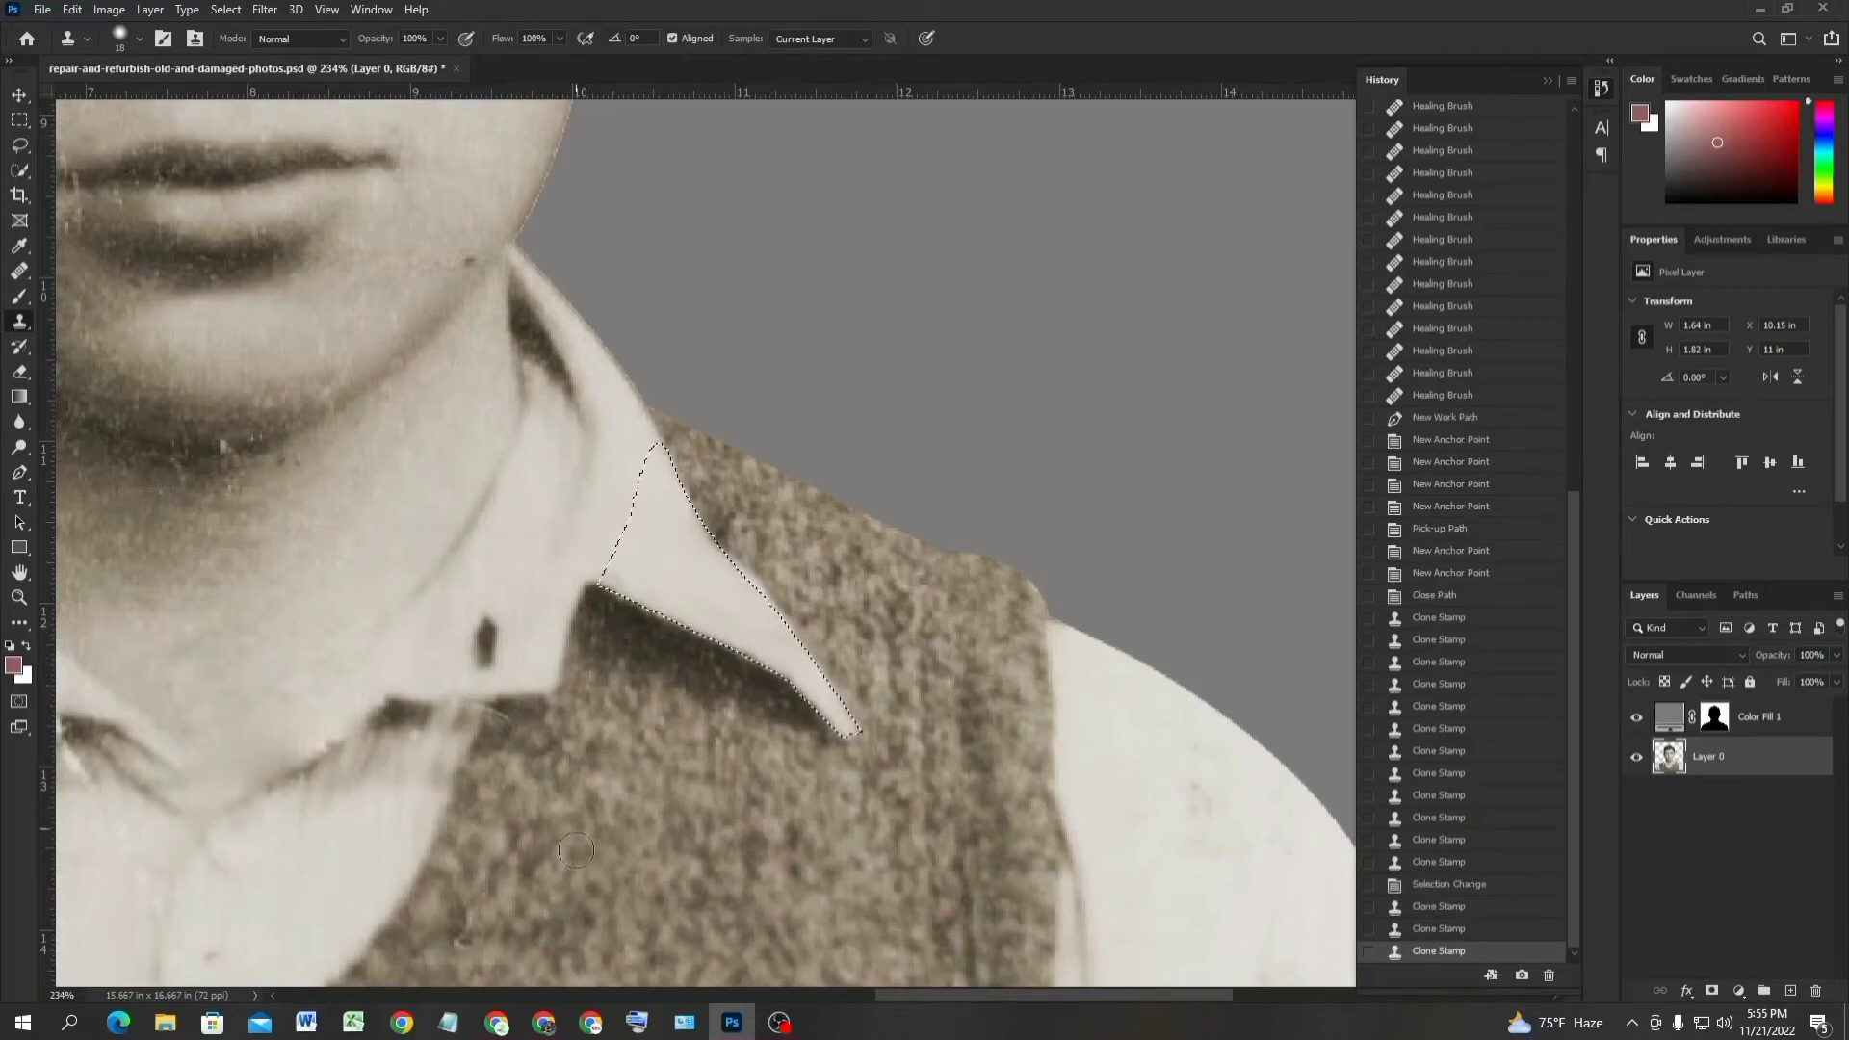
{"action": "left_click", "coordinate": [788, 1028]}
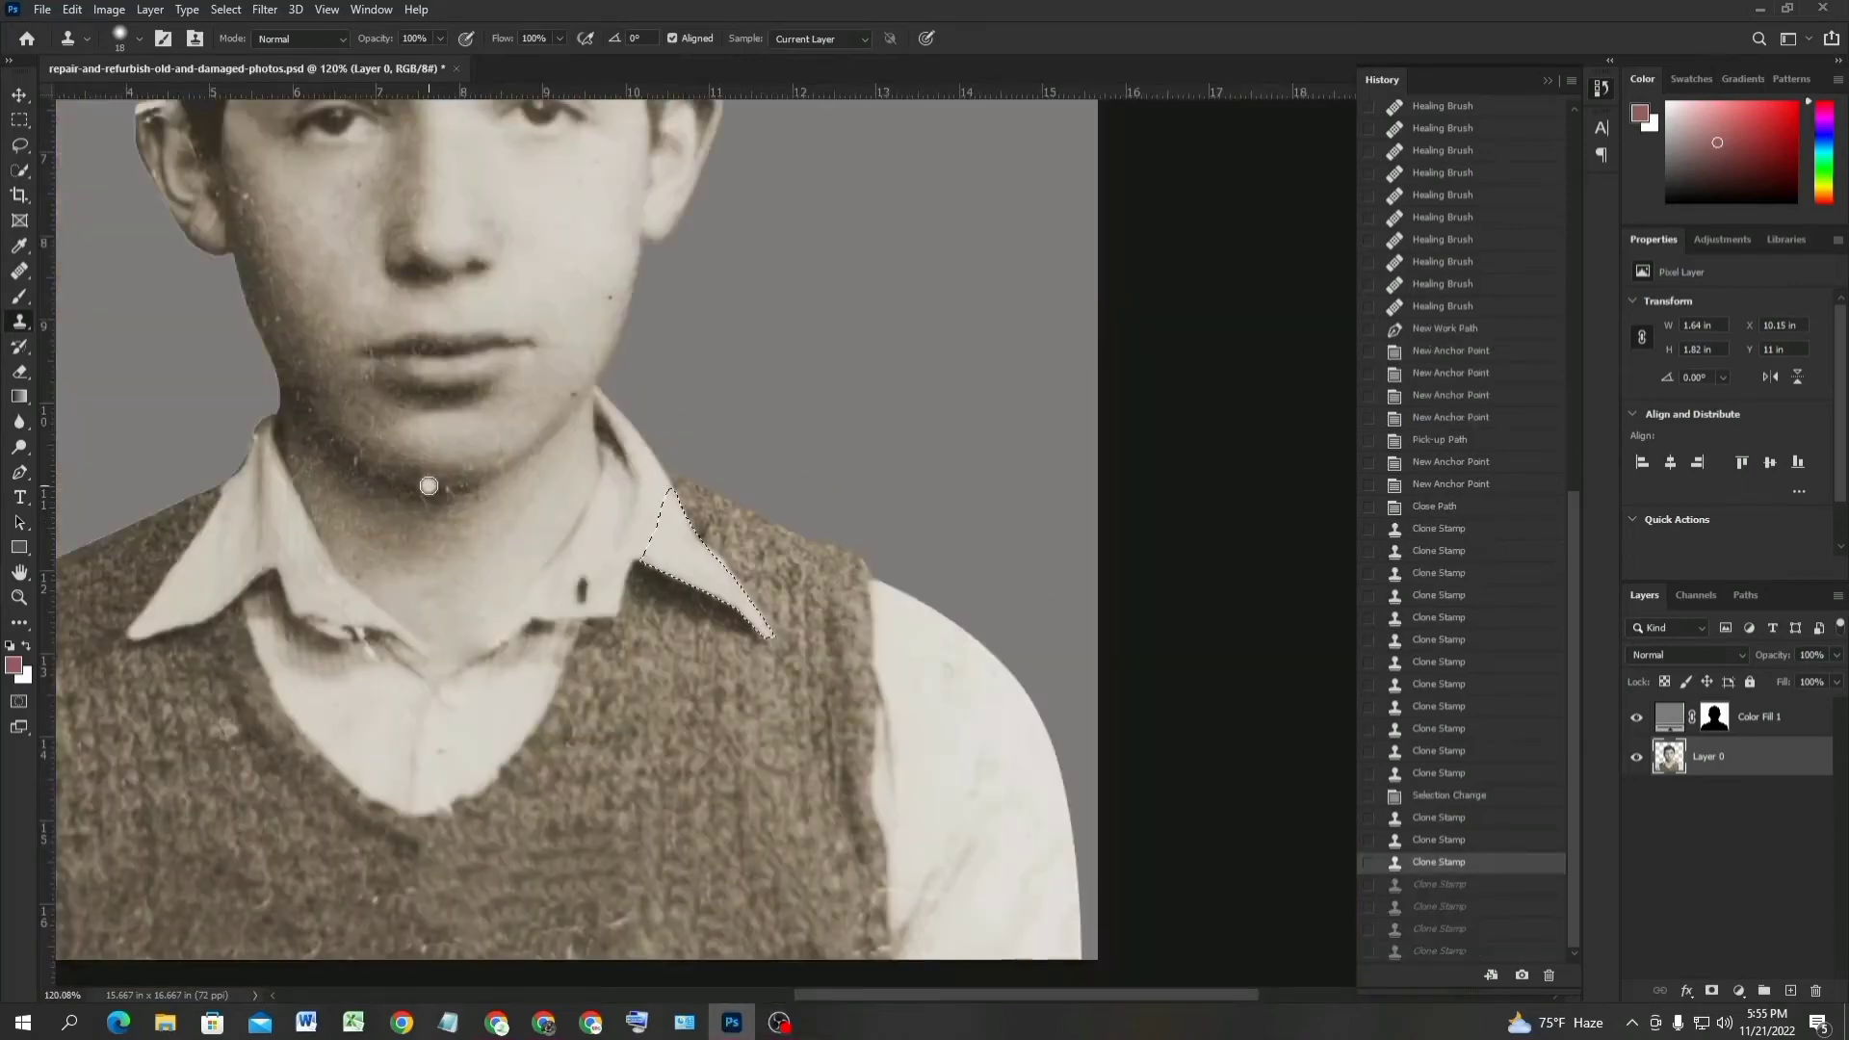
{"action": "key", "text": "ctrl+d"}
Clone clean shirt fabric along the outer edge of the sleeve on the photo's left side.
{"action": "scroll", "coordinate": [578, 528], "scroll_direction": "down", "scroll_amount": 4}
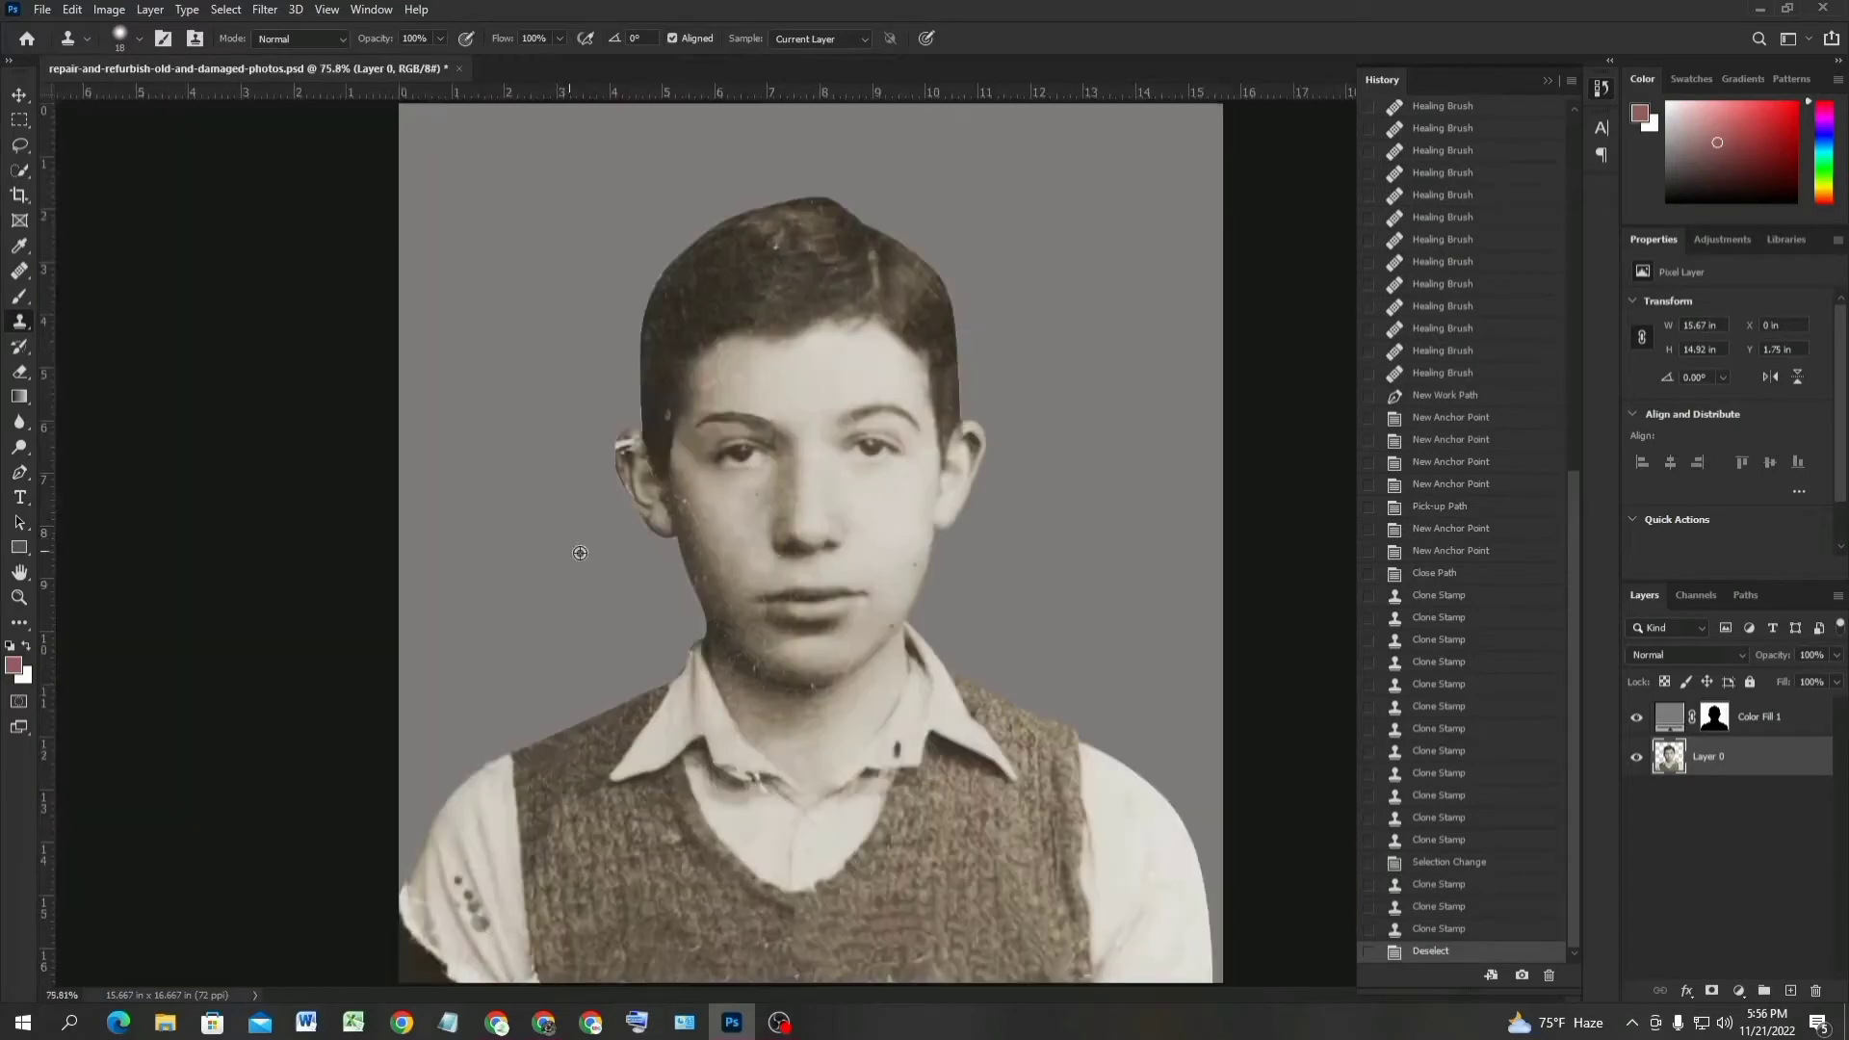
{"action": "scroll", "coordinate": [611, 578], "scroll_direction": "up", "scroll_amount": 3}
{"action": "scroll", "coordinate": [523, 857], "scroll_direction": "up", "scroll_amount": 5}
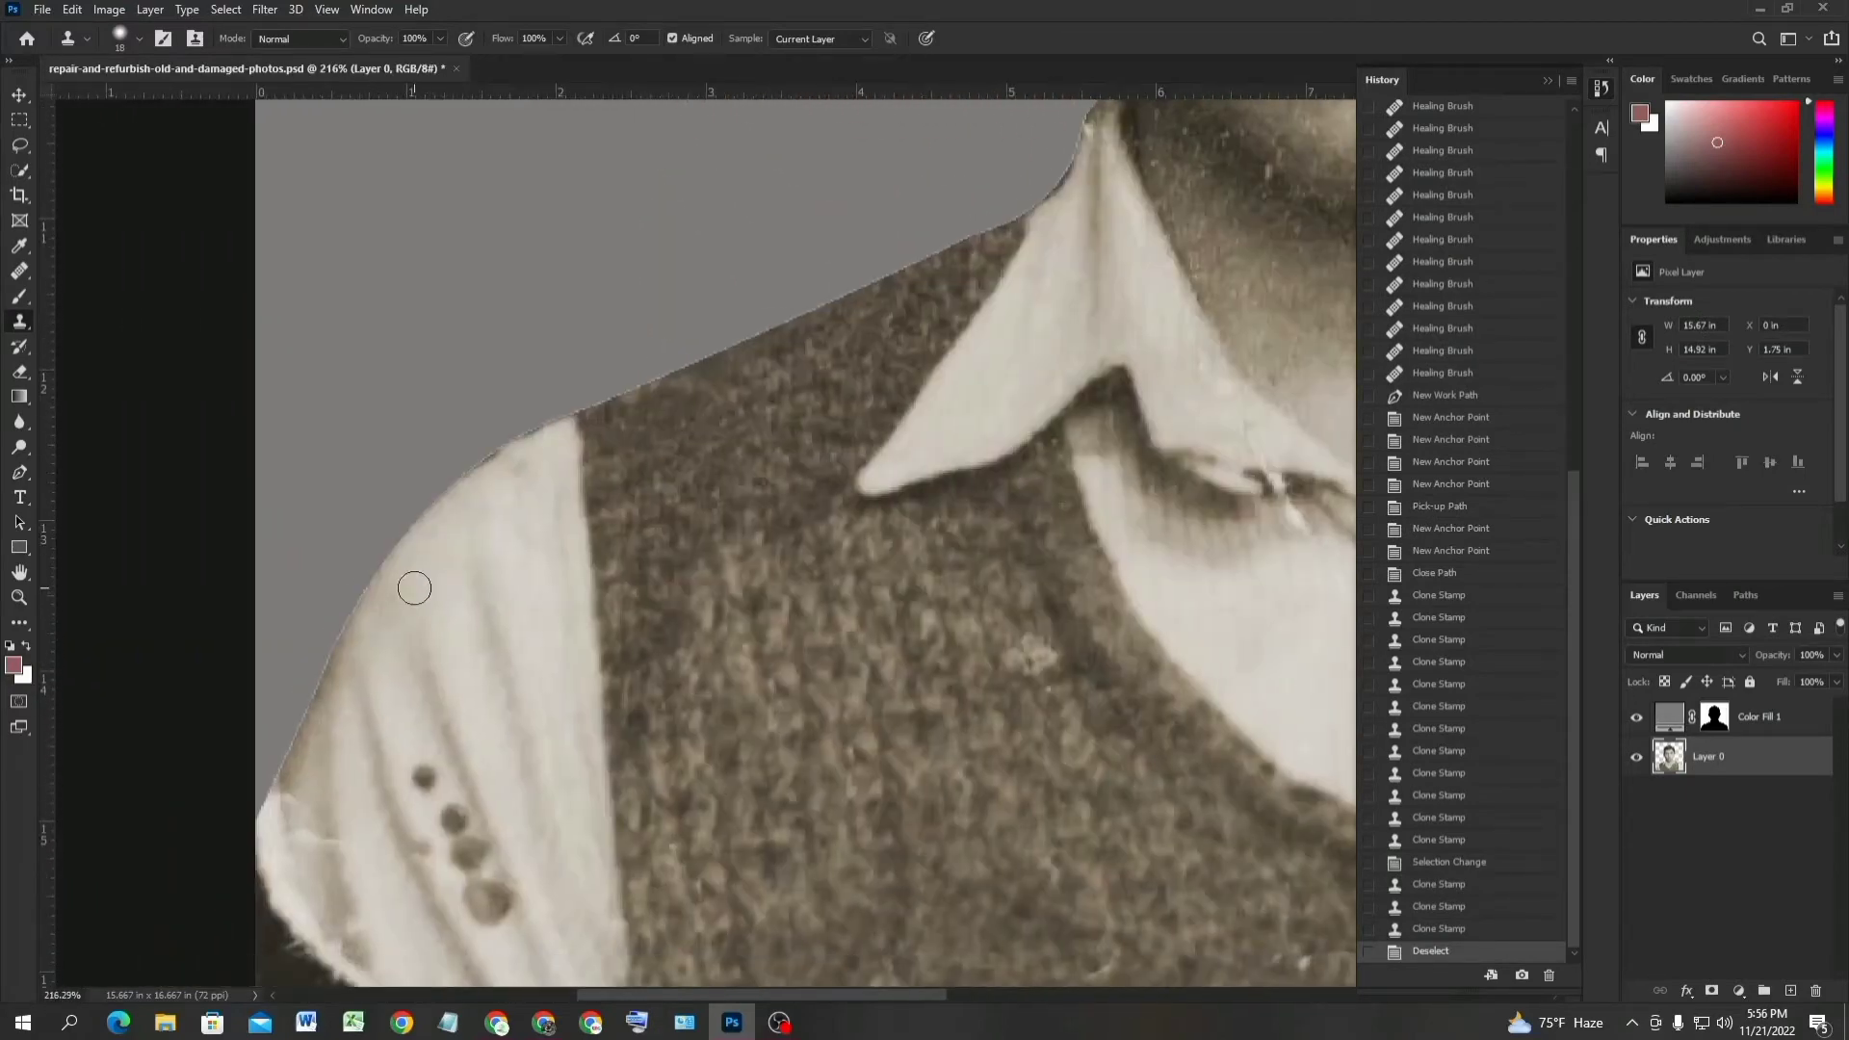
{"action": "mouse_move", "coordinate": [414, 587]}
{"action": "left_mouse_down"}
{"action": "mouse_move", "coordinate": [352, 599]}
{"action": "mouse_move", "coordinate": [420, 515]}
{"action": "mouse_move", "coordinate": [555, 421]}
{"action": "mouse_move", "coordinate": [478, 520]}
{"action": "mouse_move", "coordinate": [401, 570]}
{"action": "mouse_move", "coordinate": [317, 741]}
{"action": "left_mouse_up"}
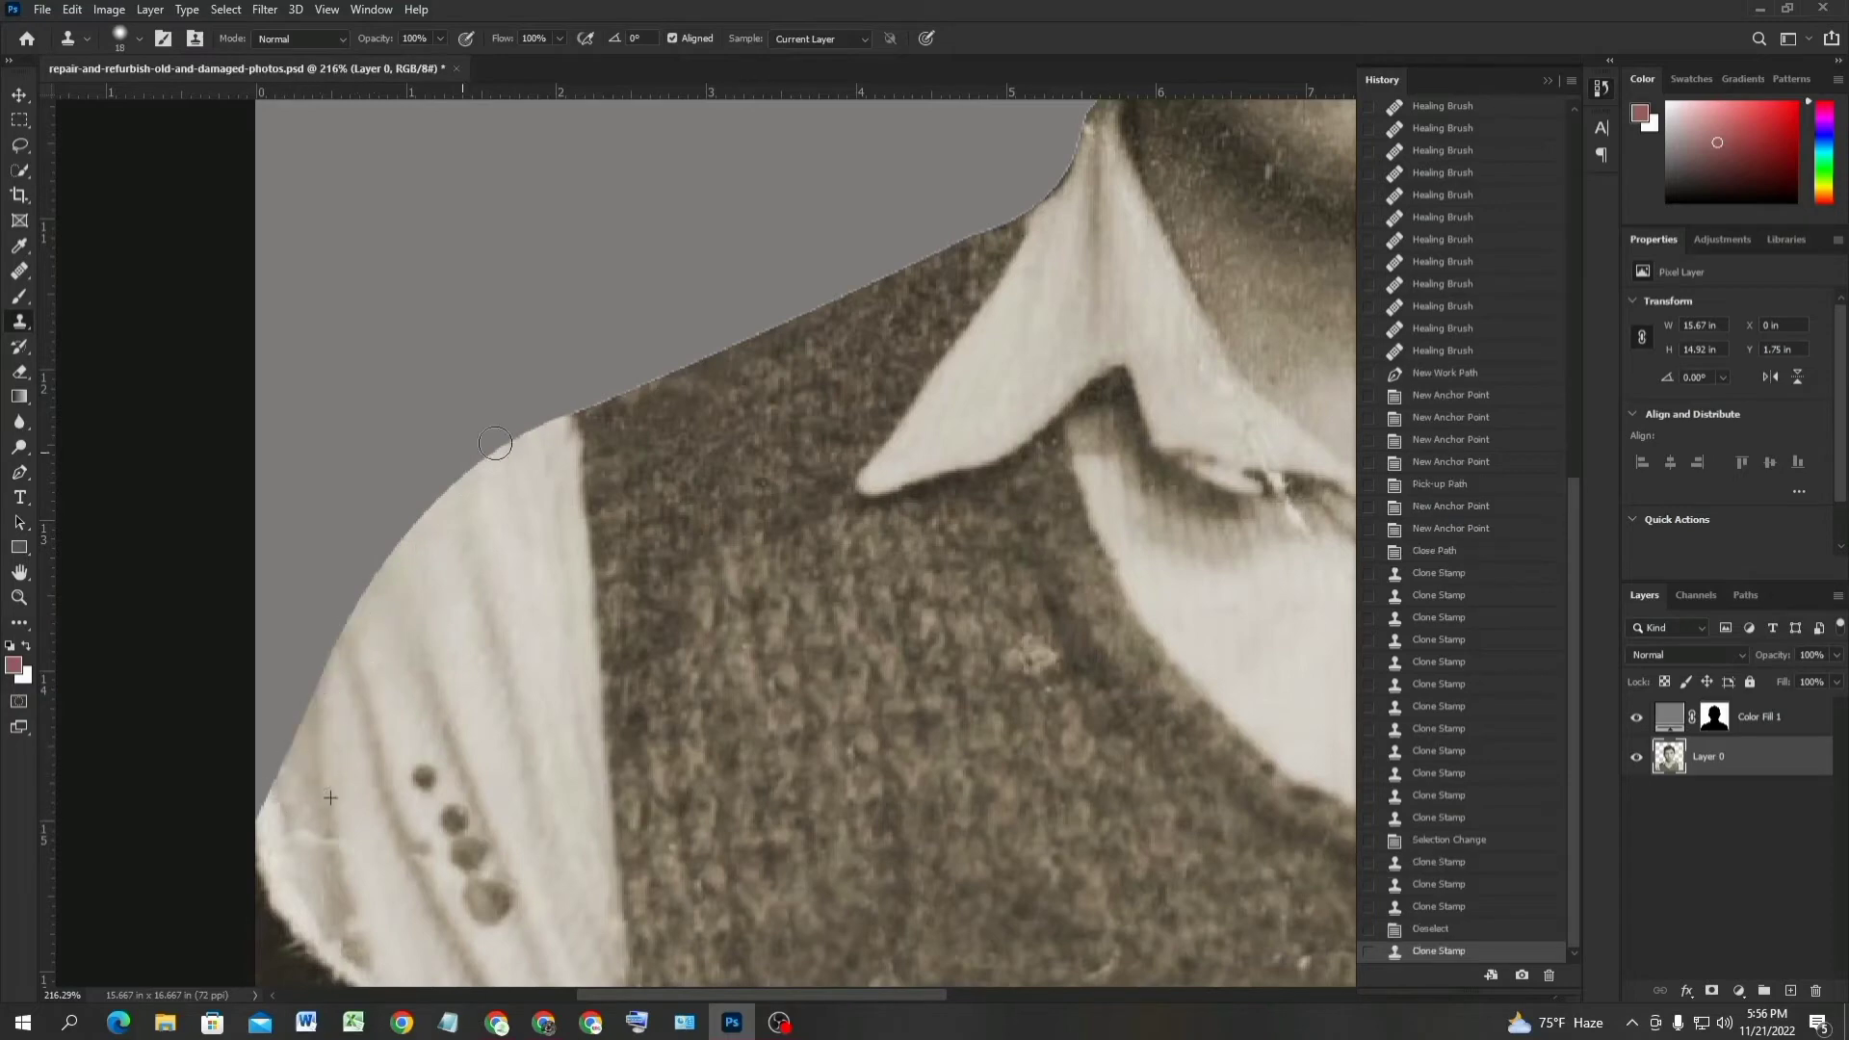
Clone dark knit texture along the vest's shoulder edge on the photo's left side, undoing the stroke that smears beside the collar.
{"action": "left_click_drag", "start_coordinate": [701, 358], "coordinate": [1013, 231]}
{"action": "left_click", "coordinate": [953, 275], "text": "alt"}
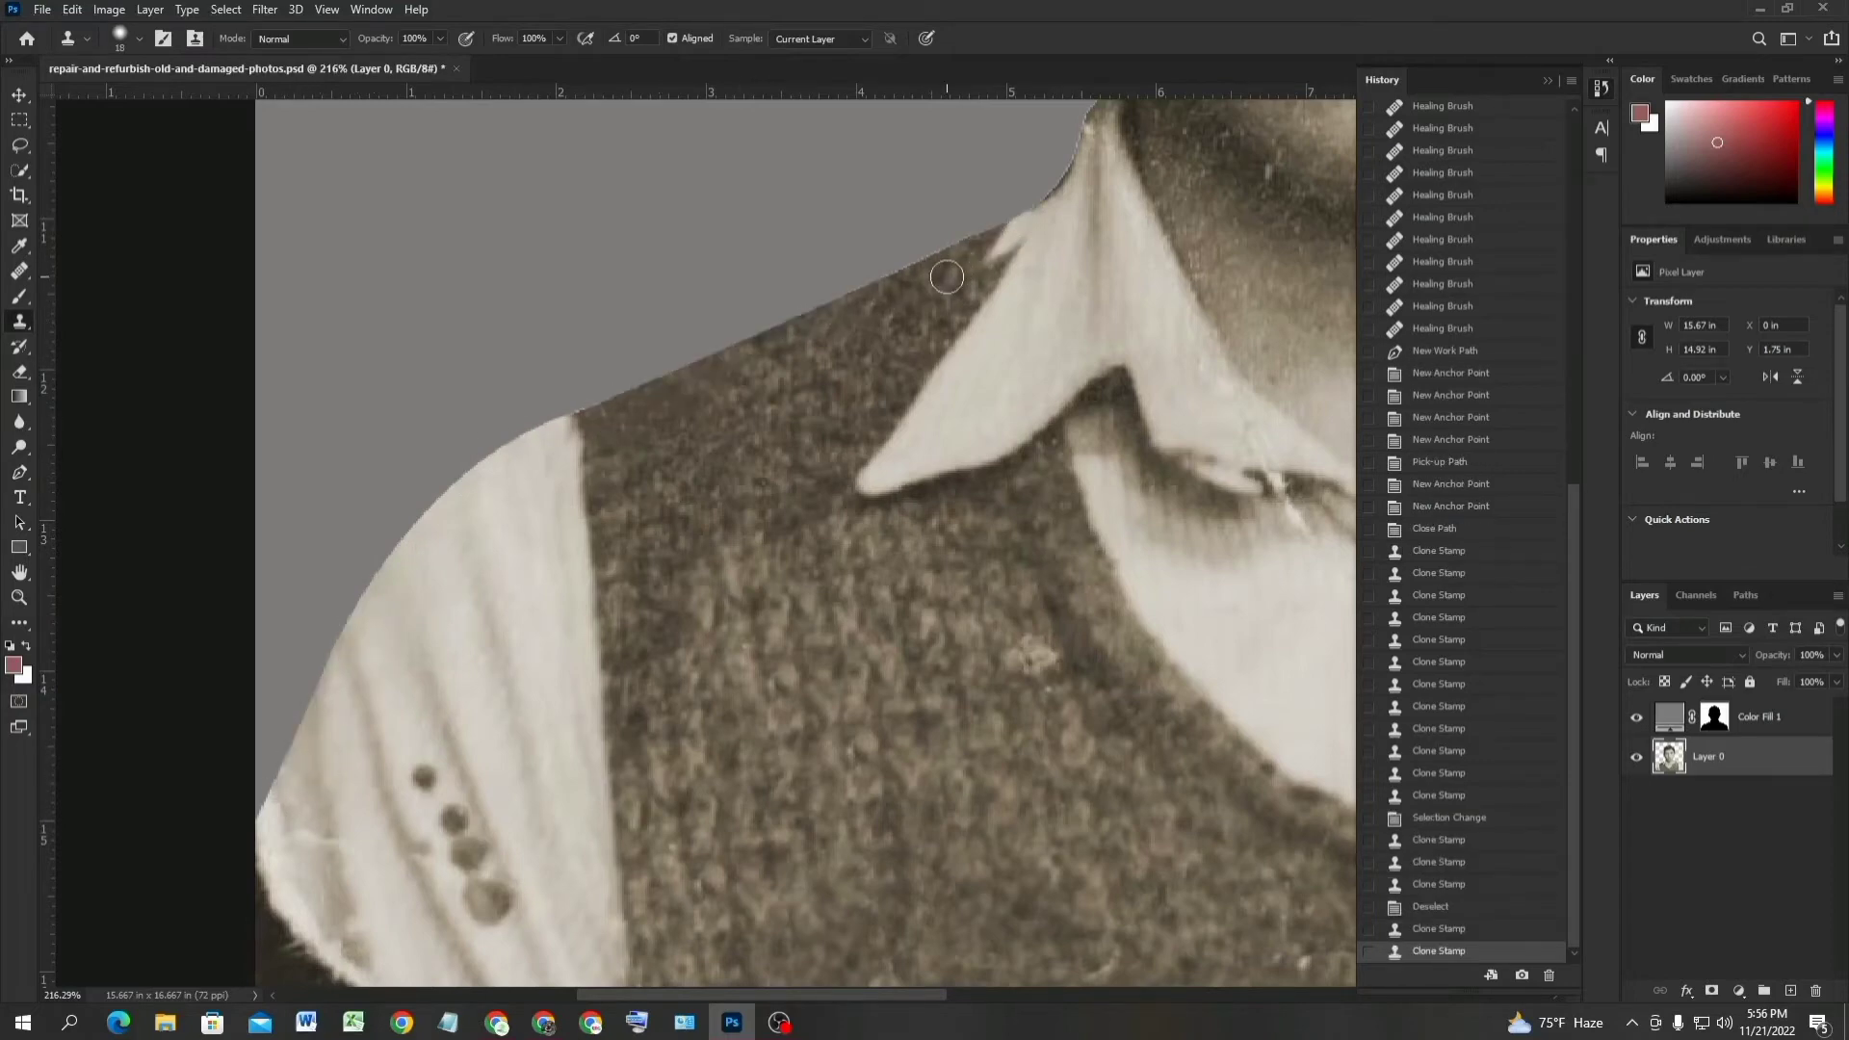
{"action": "key", "text": "ctrl+z"}
{"action": "mouse_move", "coordinate": [664, 391]}
{"action": "left_mouse_down"}
{"action": "mouse_move", "coordinate": [680, 442]}
{"action": "mouse_move", "coordinate": [715, 412]}
{"action": "mouse_move", "coordinate": [728, 364]}
{"action": "left_mouse_up"}
{"action": "left_click", "coordinate": [714, 414], "text": "alt"}
{"action": "left_click", "coordinate": [715, 434], "text": "alt"}
{"action": "scroll", "coordinate": [770, 416], "scroll_direction": "down", "scroll_amount": 5}
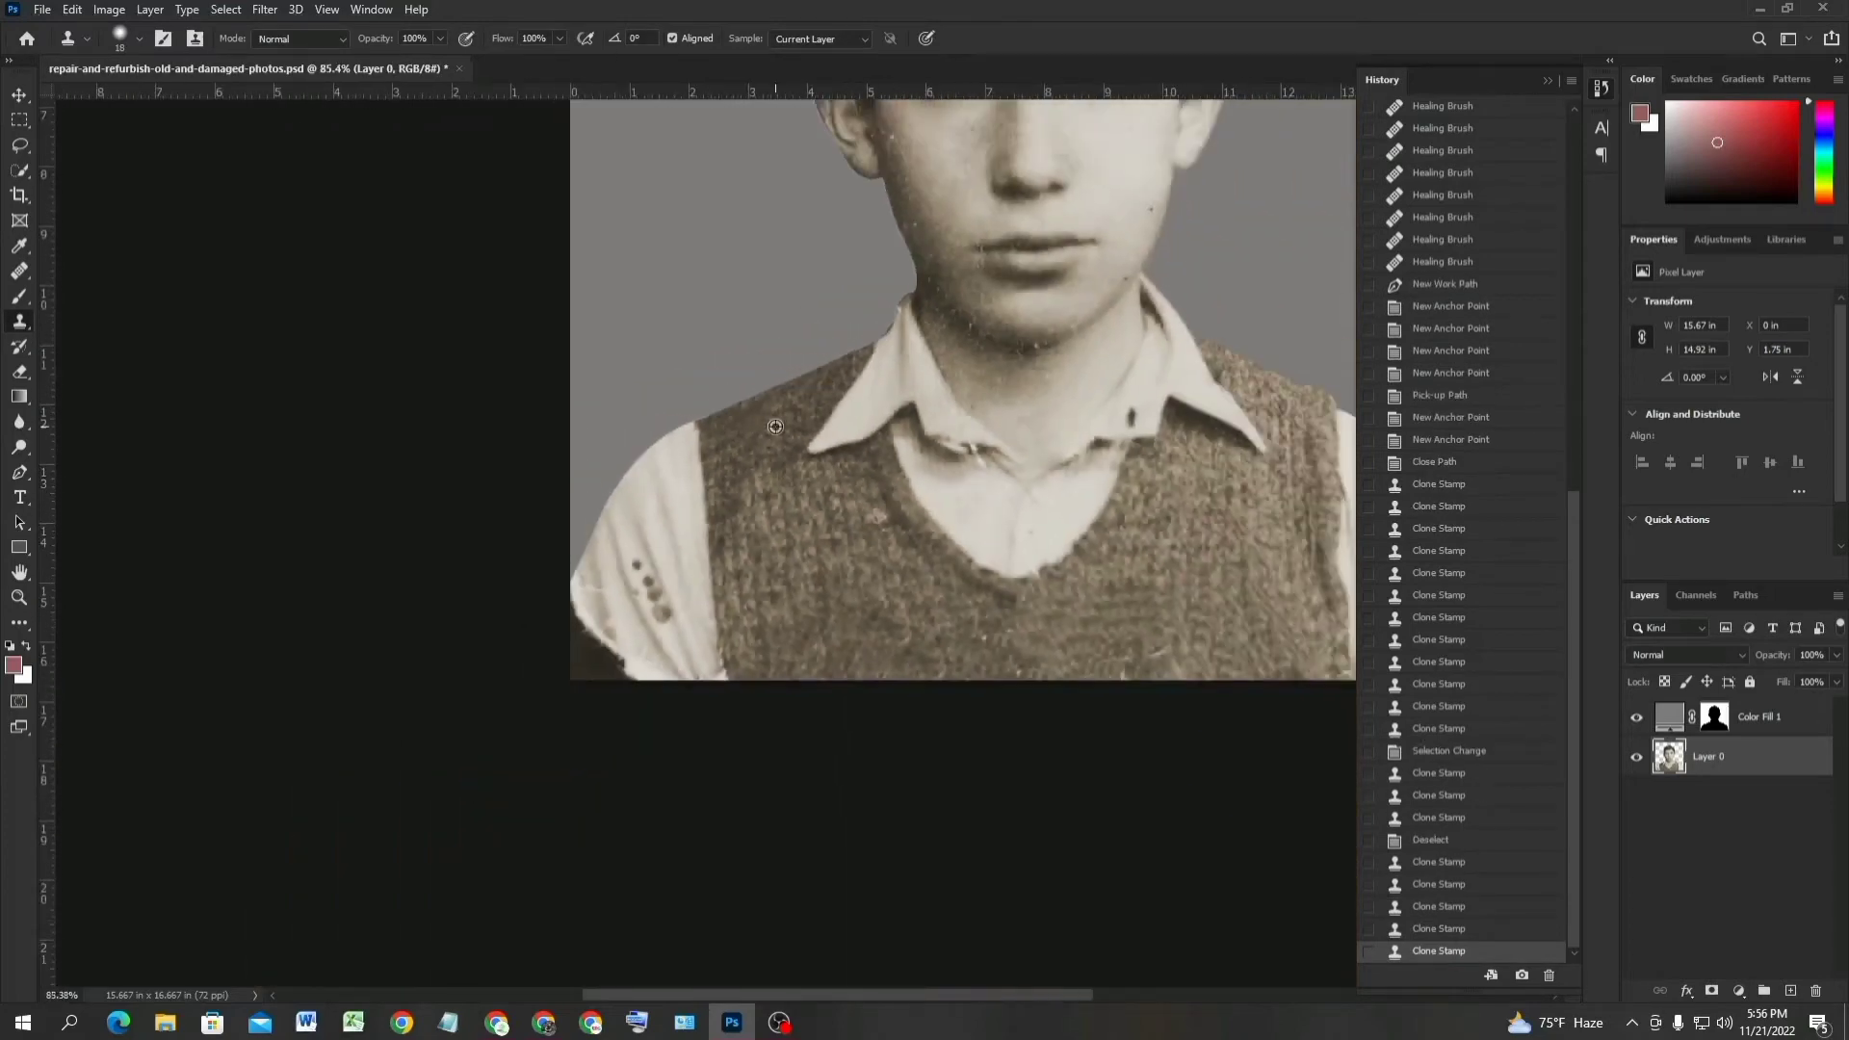
Clone light shirt fabric over the ragged edge and dark lower corner of the sleeve on the photo's left side.
{"action": "scroll", "coordinate": [770, 416], "scroll_direction": "up", "scroll_amount": 4}
{"action": "left_click_drag", "start_coordinate": [532, 539], "coordinate": [535, 547]}
{"action": "left_click", "coordinate": [612, 552], "text": "alt"}
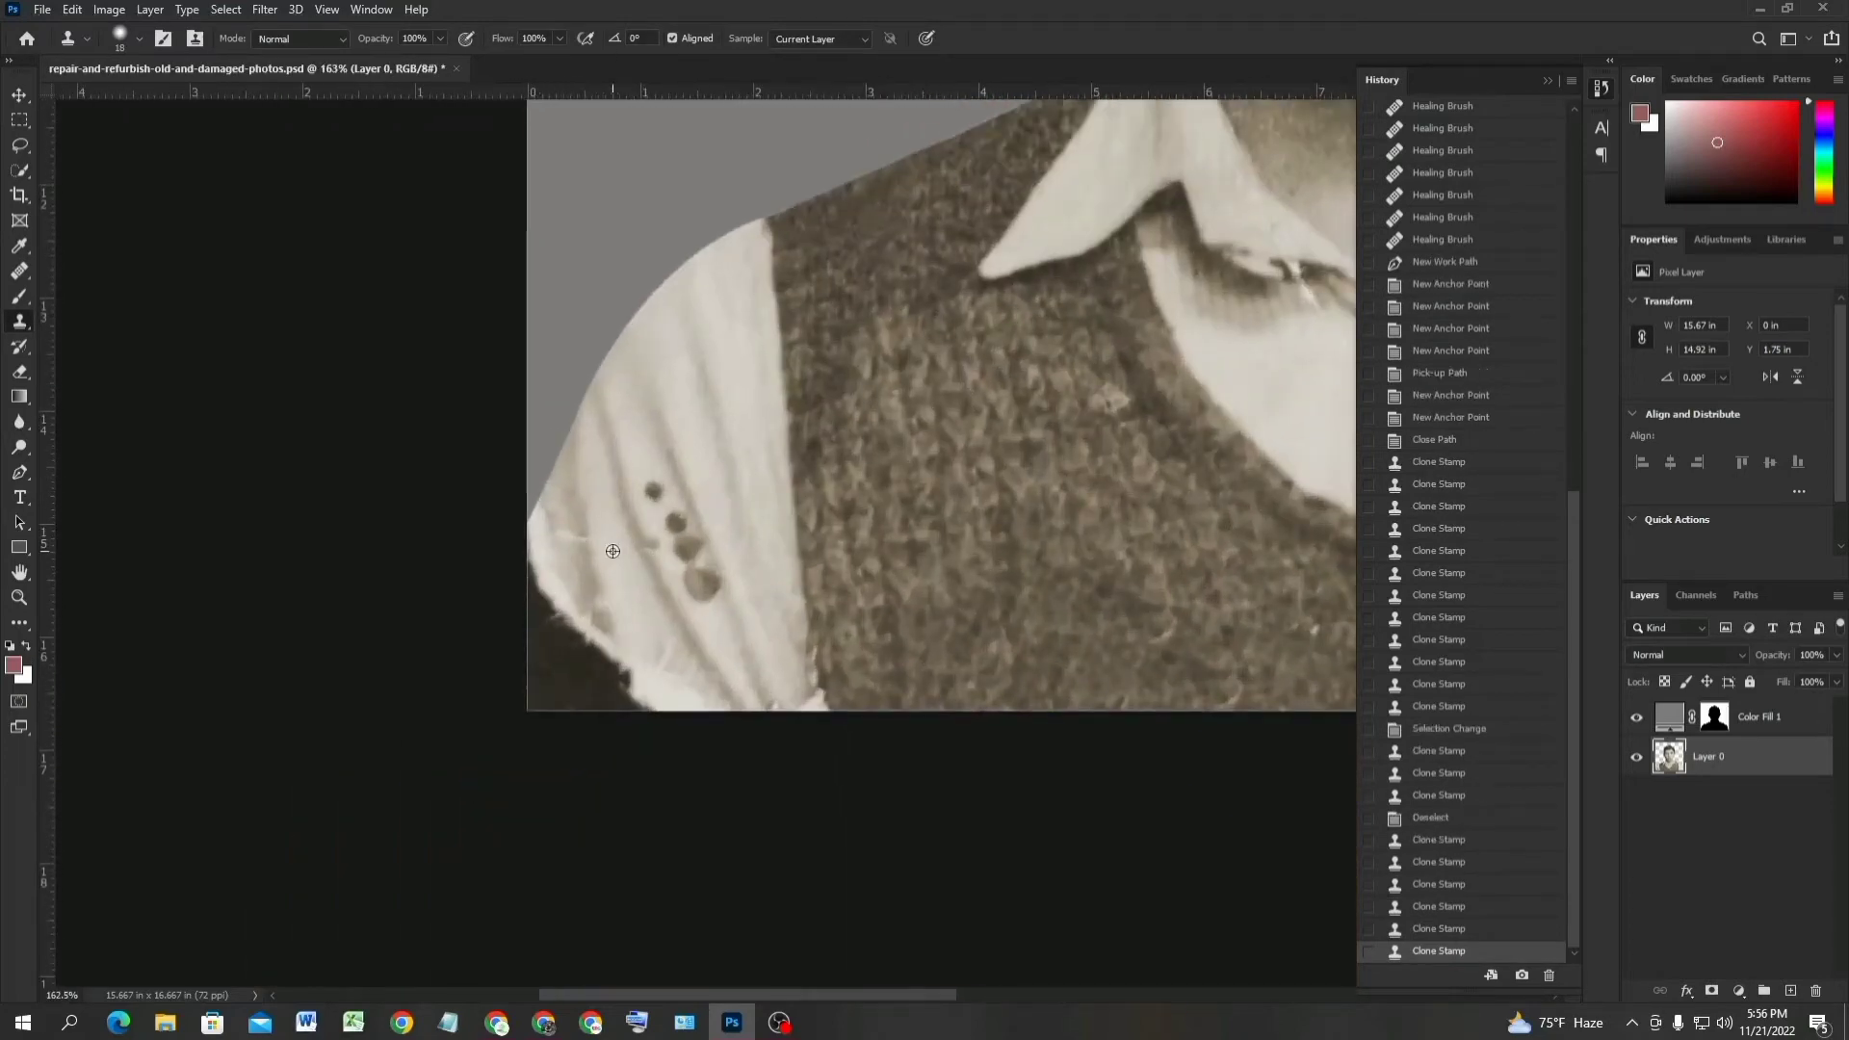
{"action": "mouse_move", "coordinate": [626, 614]}
{"action": "left_mouse_down"}
{"action": "mouse_move", "coordinate": [580, 621]}
{"action": "mouse_move", "coordinate": [616, 699]}
{"action": "mouse_move", "coordinate": [574, 633]}
{"action": "mouse_move", "coordinate": [594, 697]}
{"action": "left_mouse_up"}
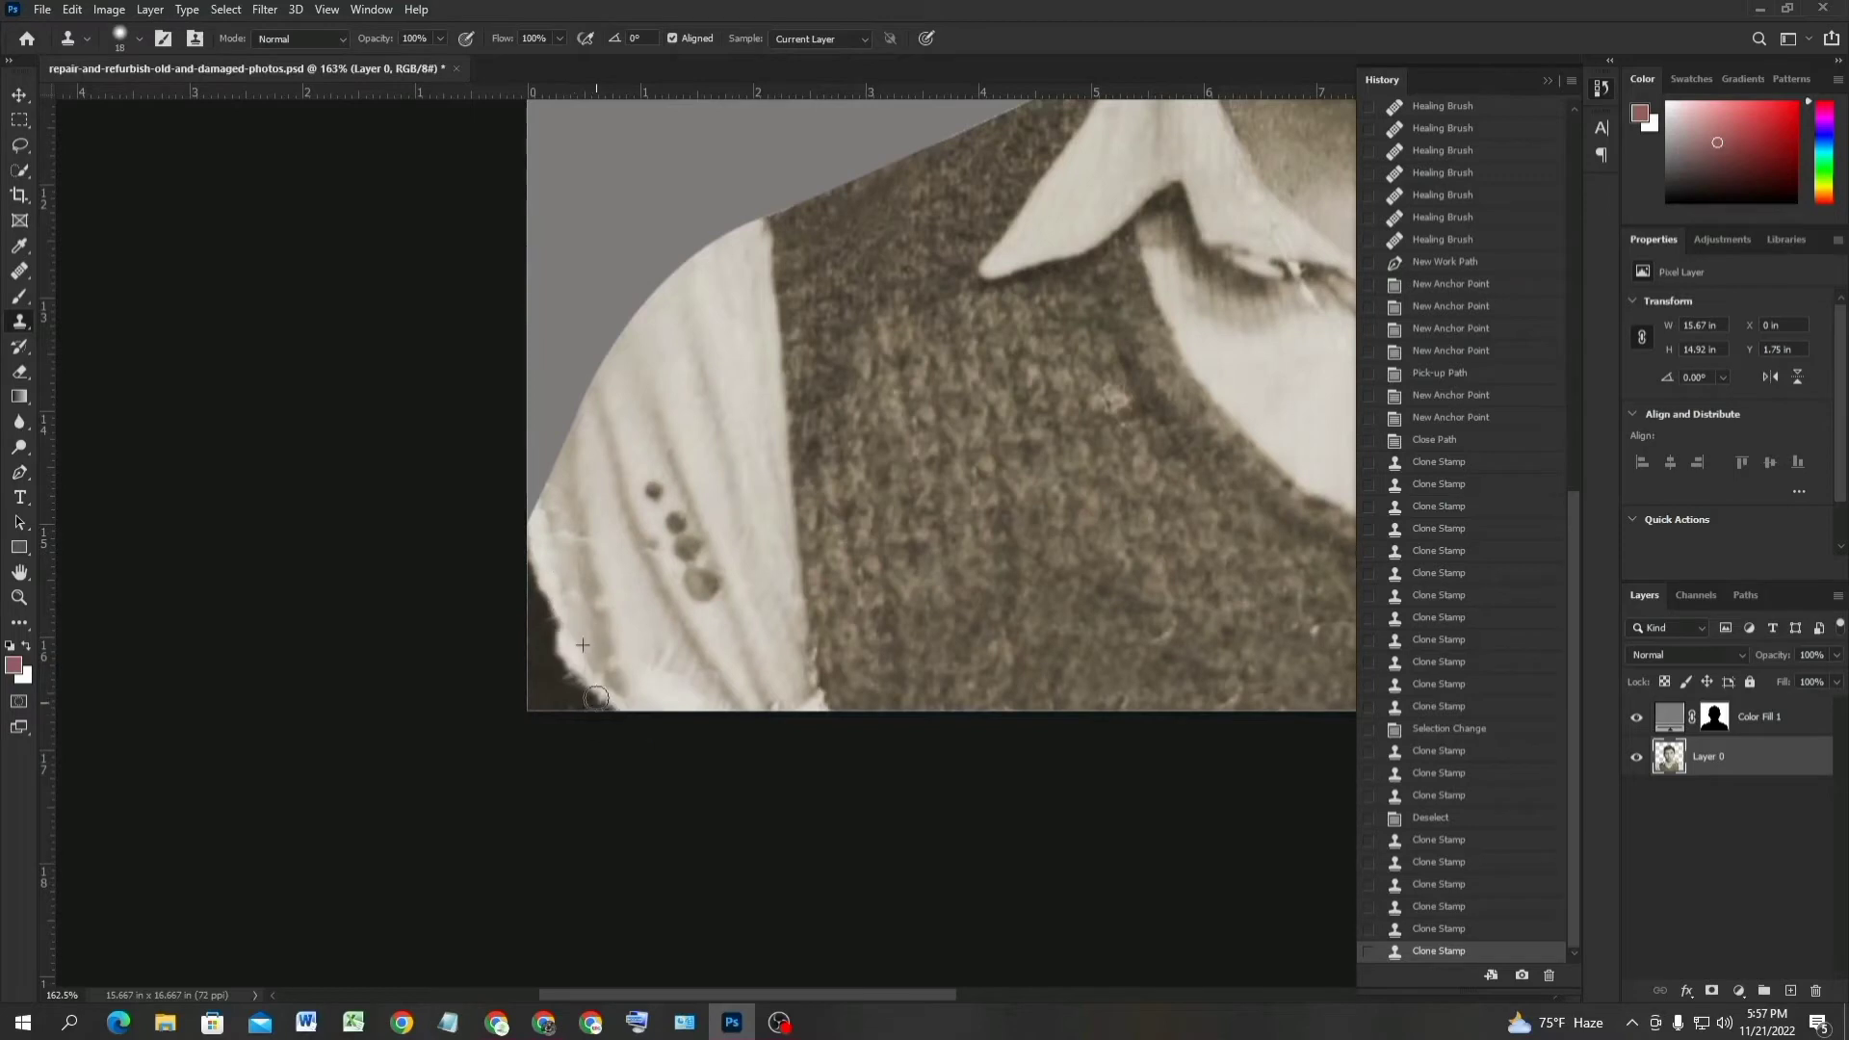
{"action": "left_click", "coordinate": [566, 569], "text": "alt"}
{"action": "mouse_move", "coordinate": [556, 578]}
{"action": "left_mouse_down"}
{"action": "mouse_move", "coordinate": [540, 574]}
{"action": "mouse_move", "coordinate": [546, 496]}
{"action": "mouse_move", "coordinate": [531, 609]}
{"action": "mouse_move", "coordinate": [565, 578]}
{"action": "left_mouse_up"}
{"action": "left_click_drag", "start_coordinate": [595, 647], "coordinate": [616, 638]}
{"action": "mouse_move", "coordinate": [621, 633]}
{"action": "left_mouse_down"}
{"action": "mouse_move", "coordinate": [606, 713]}
{"action": "mouse_move", "coordinate": [572, 624]}
{"action": "mouse_move", "coordinate": [603, 715]}
{"action": "mouse_move", "coordinate": [622, 634]}
{"action": "left_mouse_up"}
{"action": "mouse_move", "coordinate": [589, 700]}
{"action": "left_mouse_down"}
{"action": "mouse_move", "coordinate": [548, 606]}
{"action": "mouse_move", "coordinate": [536, 669]}
{"action": "mouse_move", "coordinate": [569, 750]}
{"action": "mouse_move", "coordinate": [537, 707]}
{"action": "left_mouse_up"}
{"action": "left_click_drag", "start_coordinate": [595, 624], "coordinate": [628, 689]}
Heal the white tear across the upper part of the ear on the photo's left side using the Spot Healing Brush.
{"action": "scroll", "coordinate": [593, 639], "scroll_direction": "down", "scroll_amount": 6}
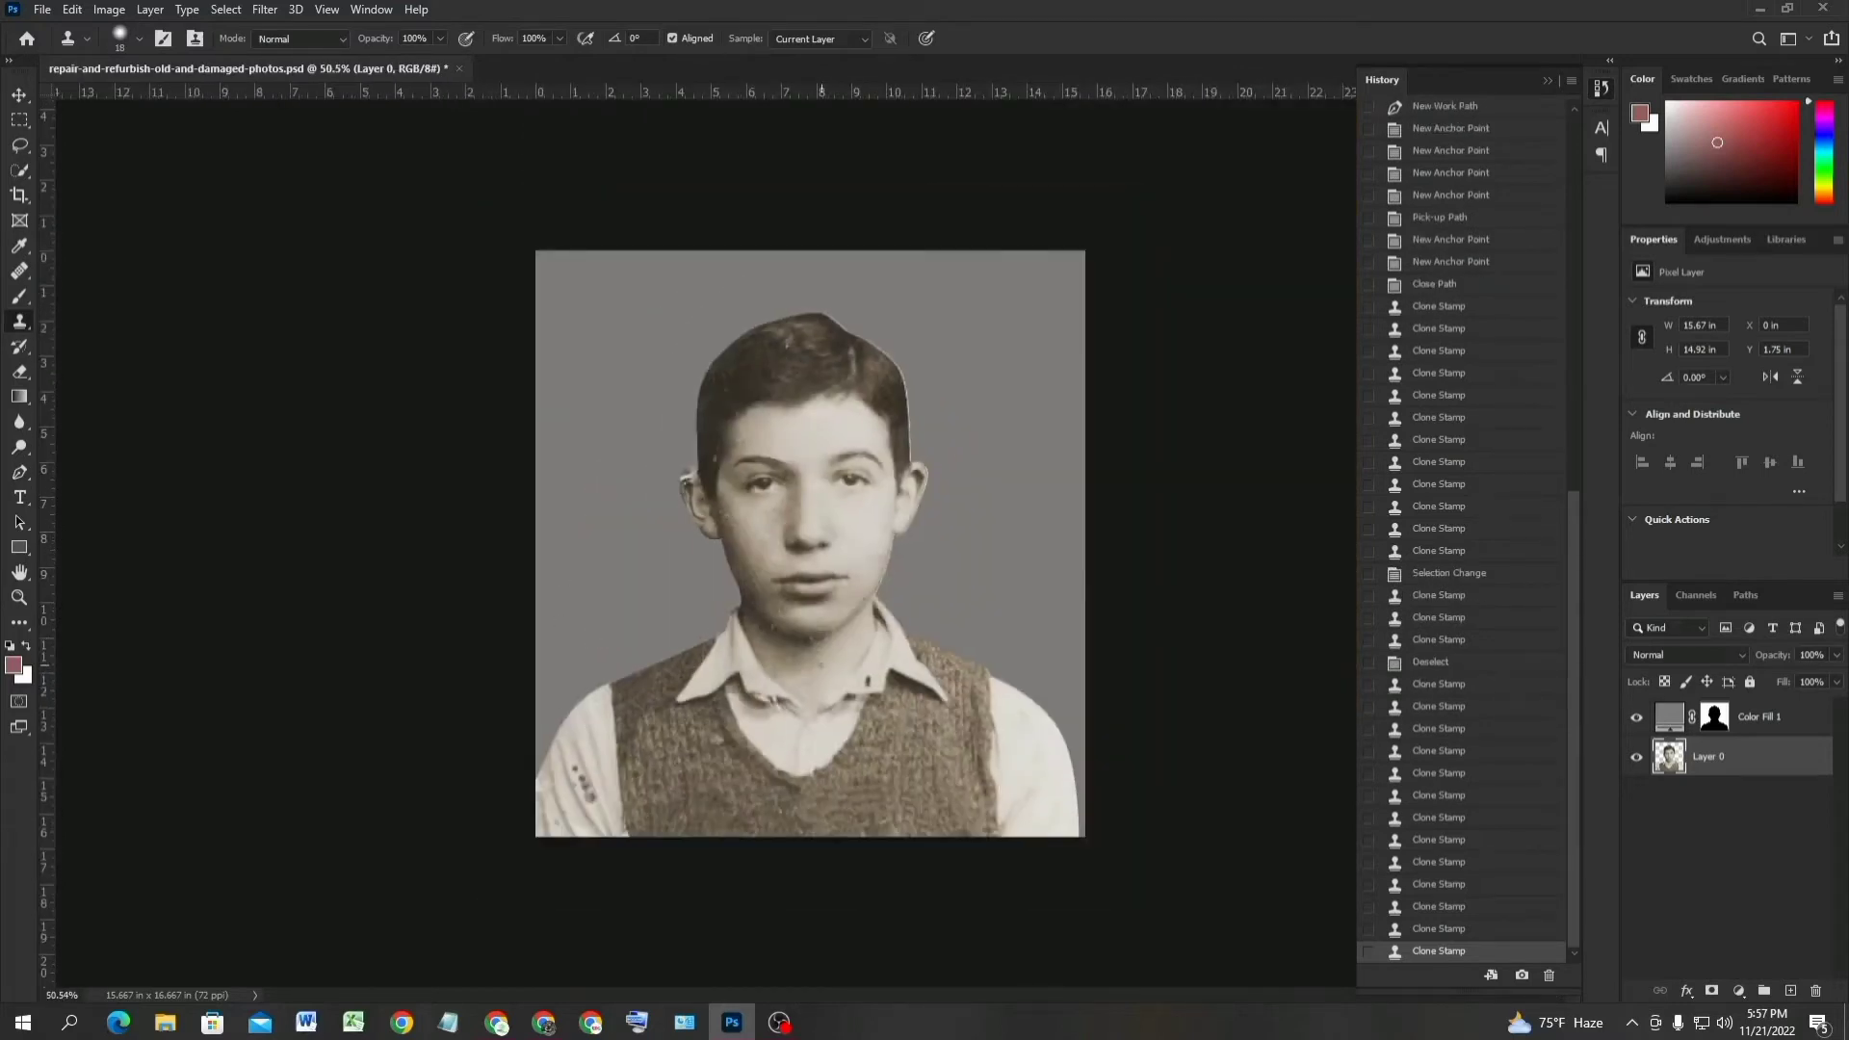
{"action": "scroll", "coordinate": [889, 693], "scroll_direction": "up", "scroll_amount": 1}
{"action": "scroll", "coordinate": [653, 462], "scroll_direction": "up", "scroll_amount": 9}
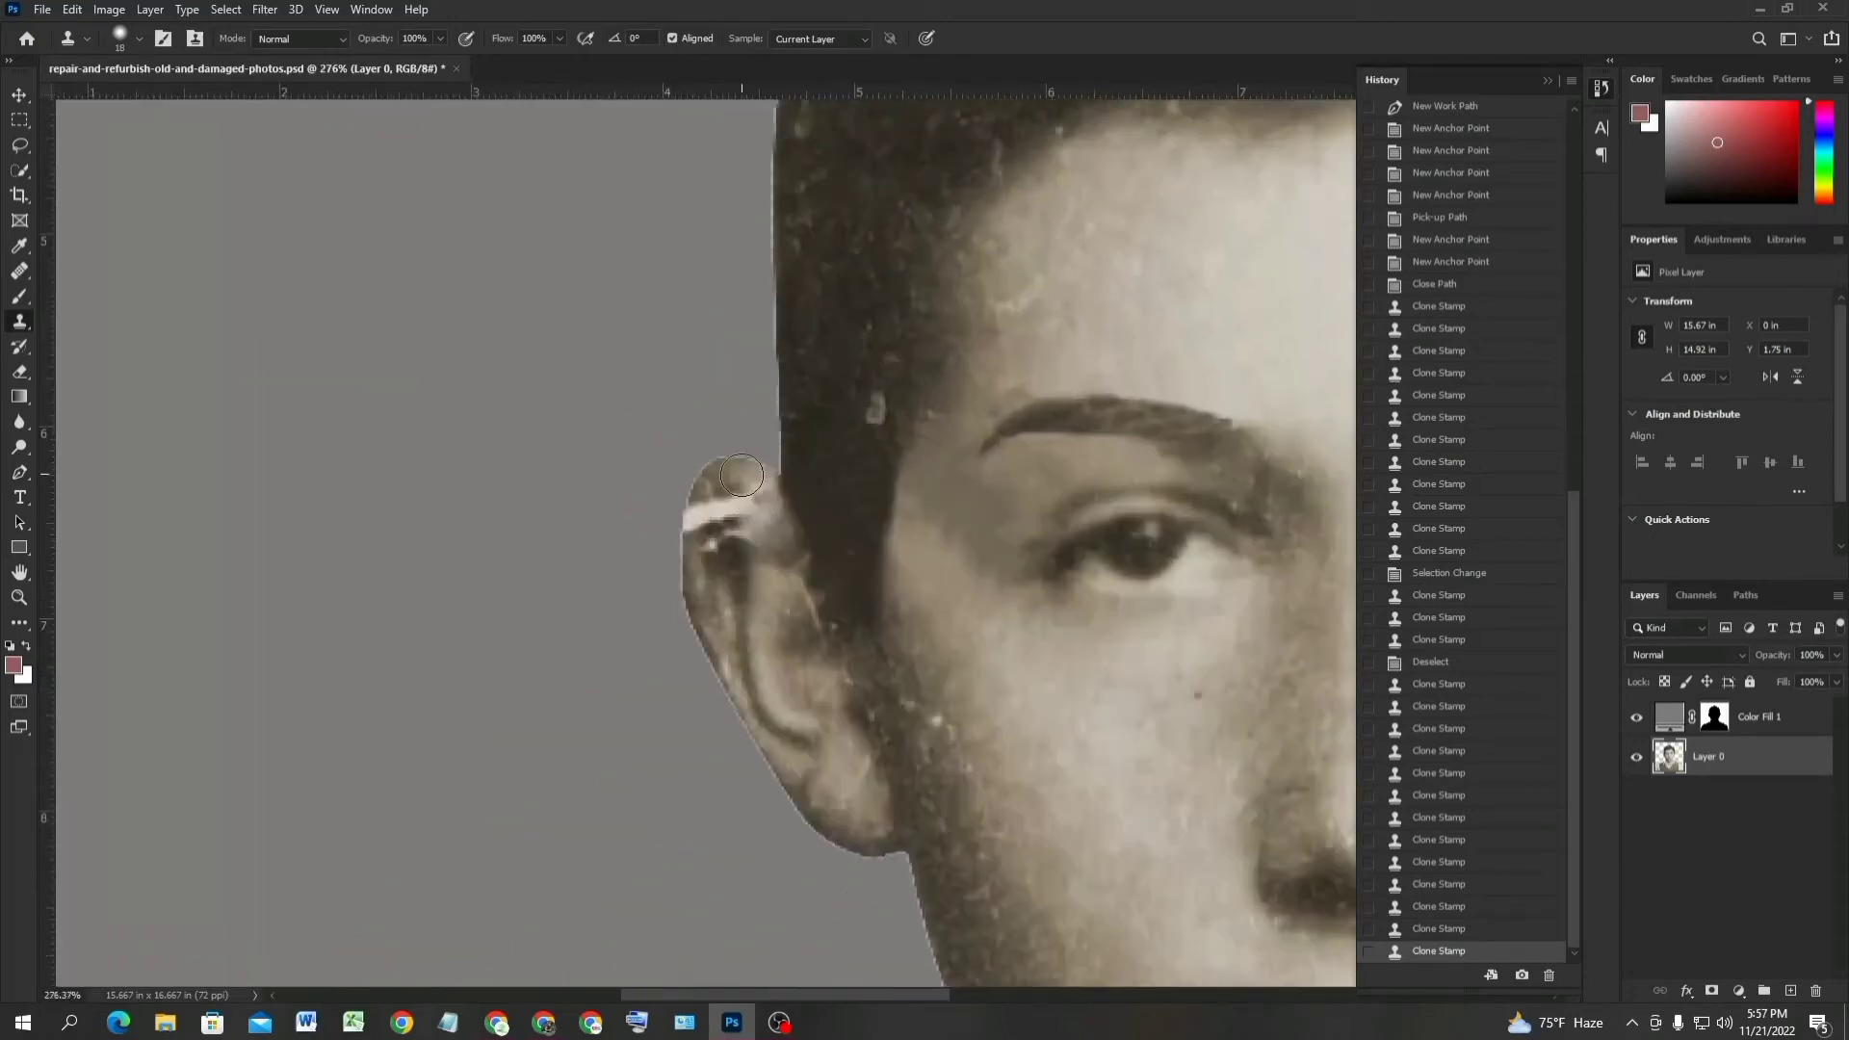
{"action": "left_click", "coordinate": [19, 273]}
{"action": "left_click", "coordinate": [714, 469], "text": "alt"}
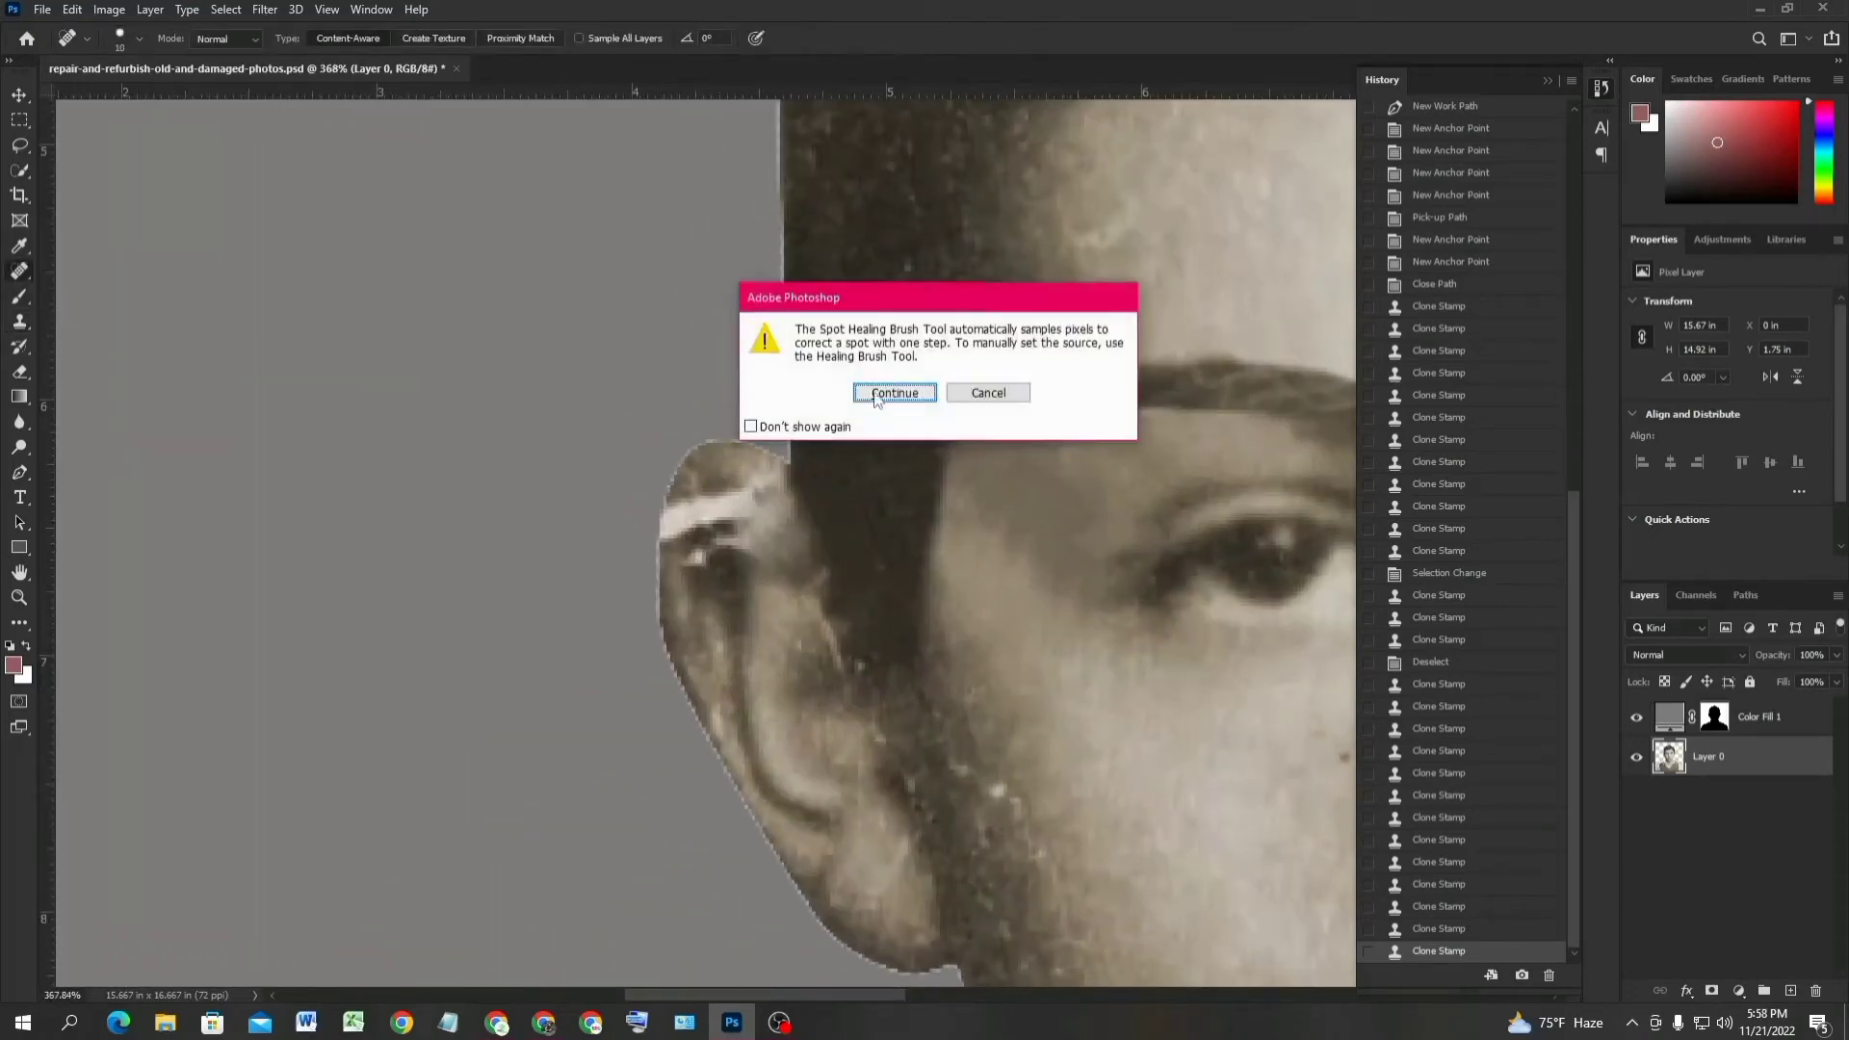
{"action": "left_click", "coordinate": [893, 394]}
{"action": "left_click", "coordinate": [712, 472], "text": "alt"}
{"action": "left_click", "coordinate": [750, 428]}
{"action": "left_click", "coordinate": [895, 393]}
{"action": "left_click", "coordinate": [720, 472]}
{"action": "left_click", "coordinate": [697, 489]}
{"action": "mouse_move", "coordinate": [686, 602]}
{"action": "left_mouse_down"}
{"action": "mouse_move", "coordinate": [697, 509]}
{"action": "mouse_move", "coordinate": [752, 513]}
{"action": "mouse_move", "coordinate": [760, 487]}
{"action": "mouse_move", "coordinate": [693, 495]}
{"action": "mouse_move", "coordinate": [663, 585]}
{"action": "left_mouse_up"}
{"action": "left_click", "coordinate": [694, 494]}
{"action": "left_click_drag", "start_coordinate": [692, 532], "coordinate": [708, 551]}
{"action": "left_click", "coordinate": [708, 562]}
Spot-heal the remaining marks inside the same ear and along its top rim.
{"action": "left_click", "coordinate": [739, 541]}
{"action": "left_click", "coordinate": [769, 485]}
{"action": "left_click", "coordinate": [747, 478]}
{"action": "left_click", "coordinate": [743, 468]}
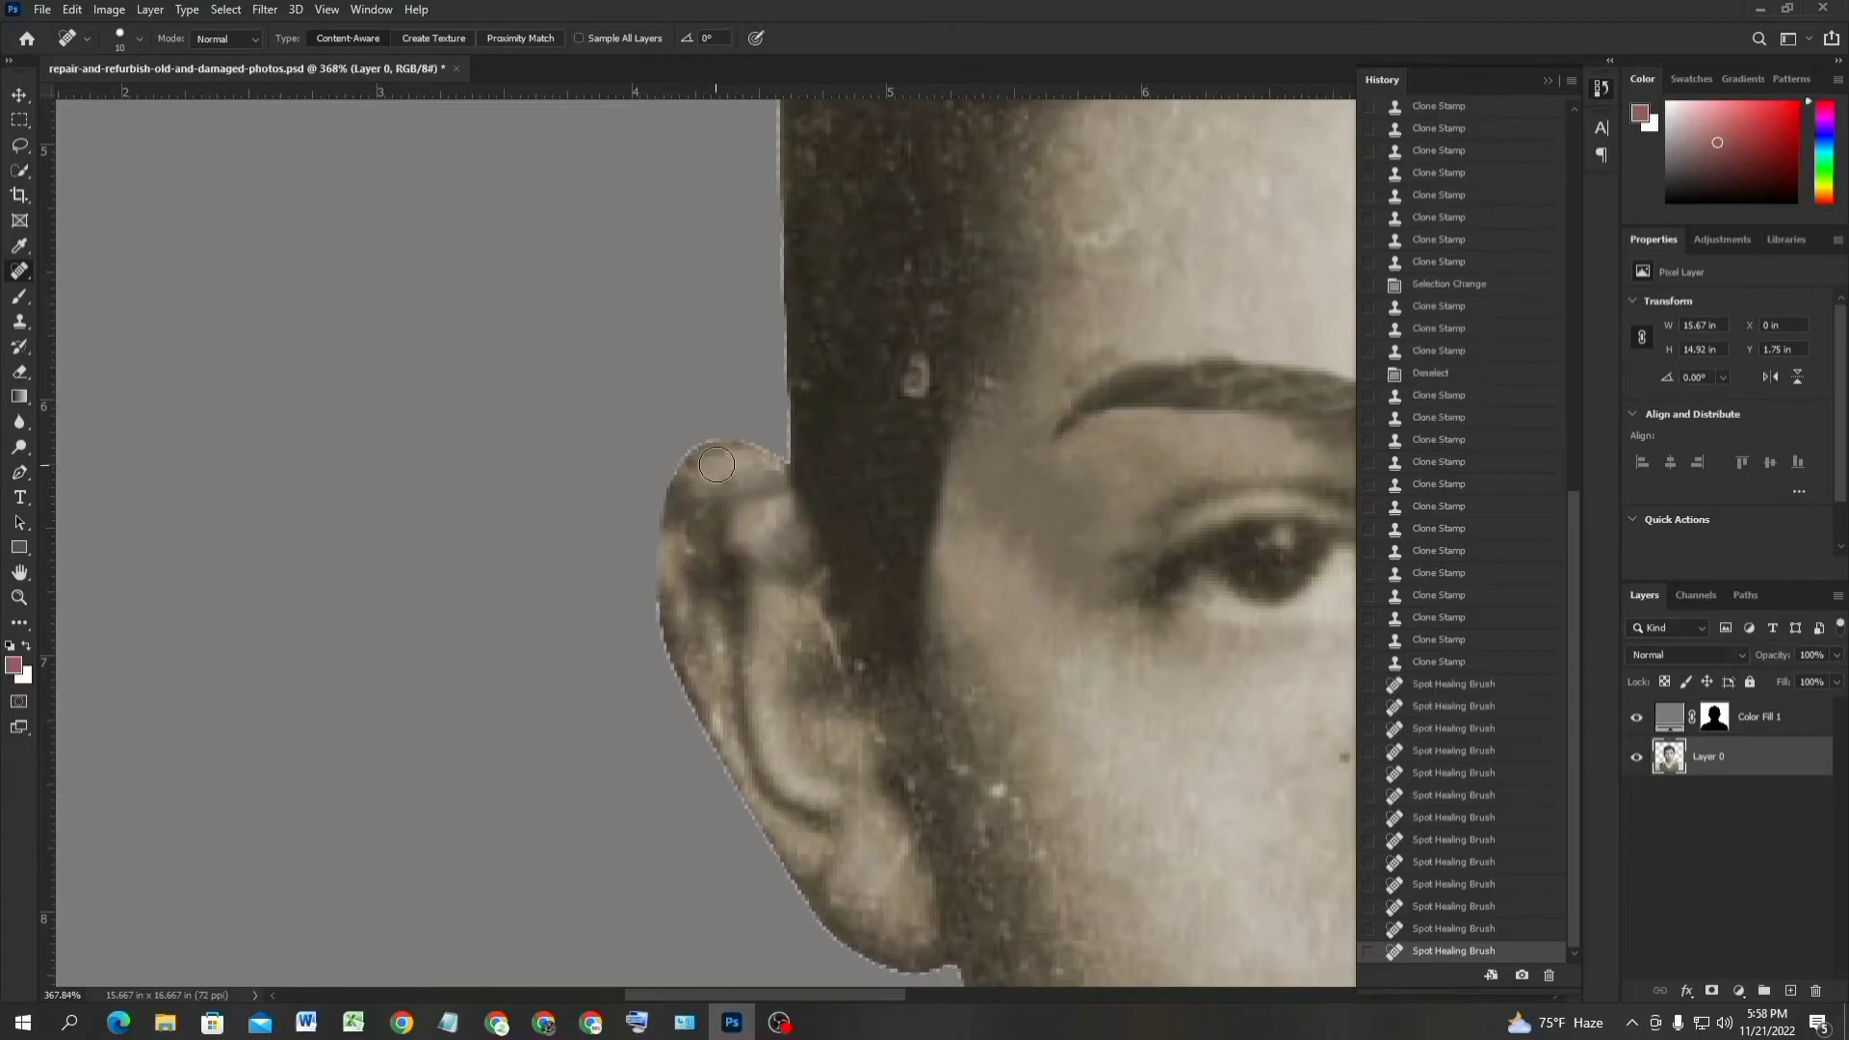
{"action": "left_click", "coordinate": [712, 467]}
{"action": "left_click", "coordinate": [698, 464]}
{"action": "scroll", "coordinate": [740, 530], "scroll_direction": "down", "scroll_amount": 10}
{"action": "scroll", "coordinate": [994, 574], "scroll_direction": "down", "scroll_amount": 1}
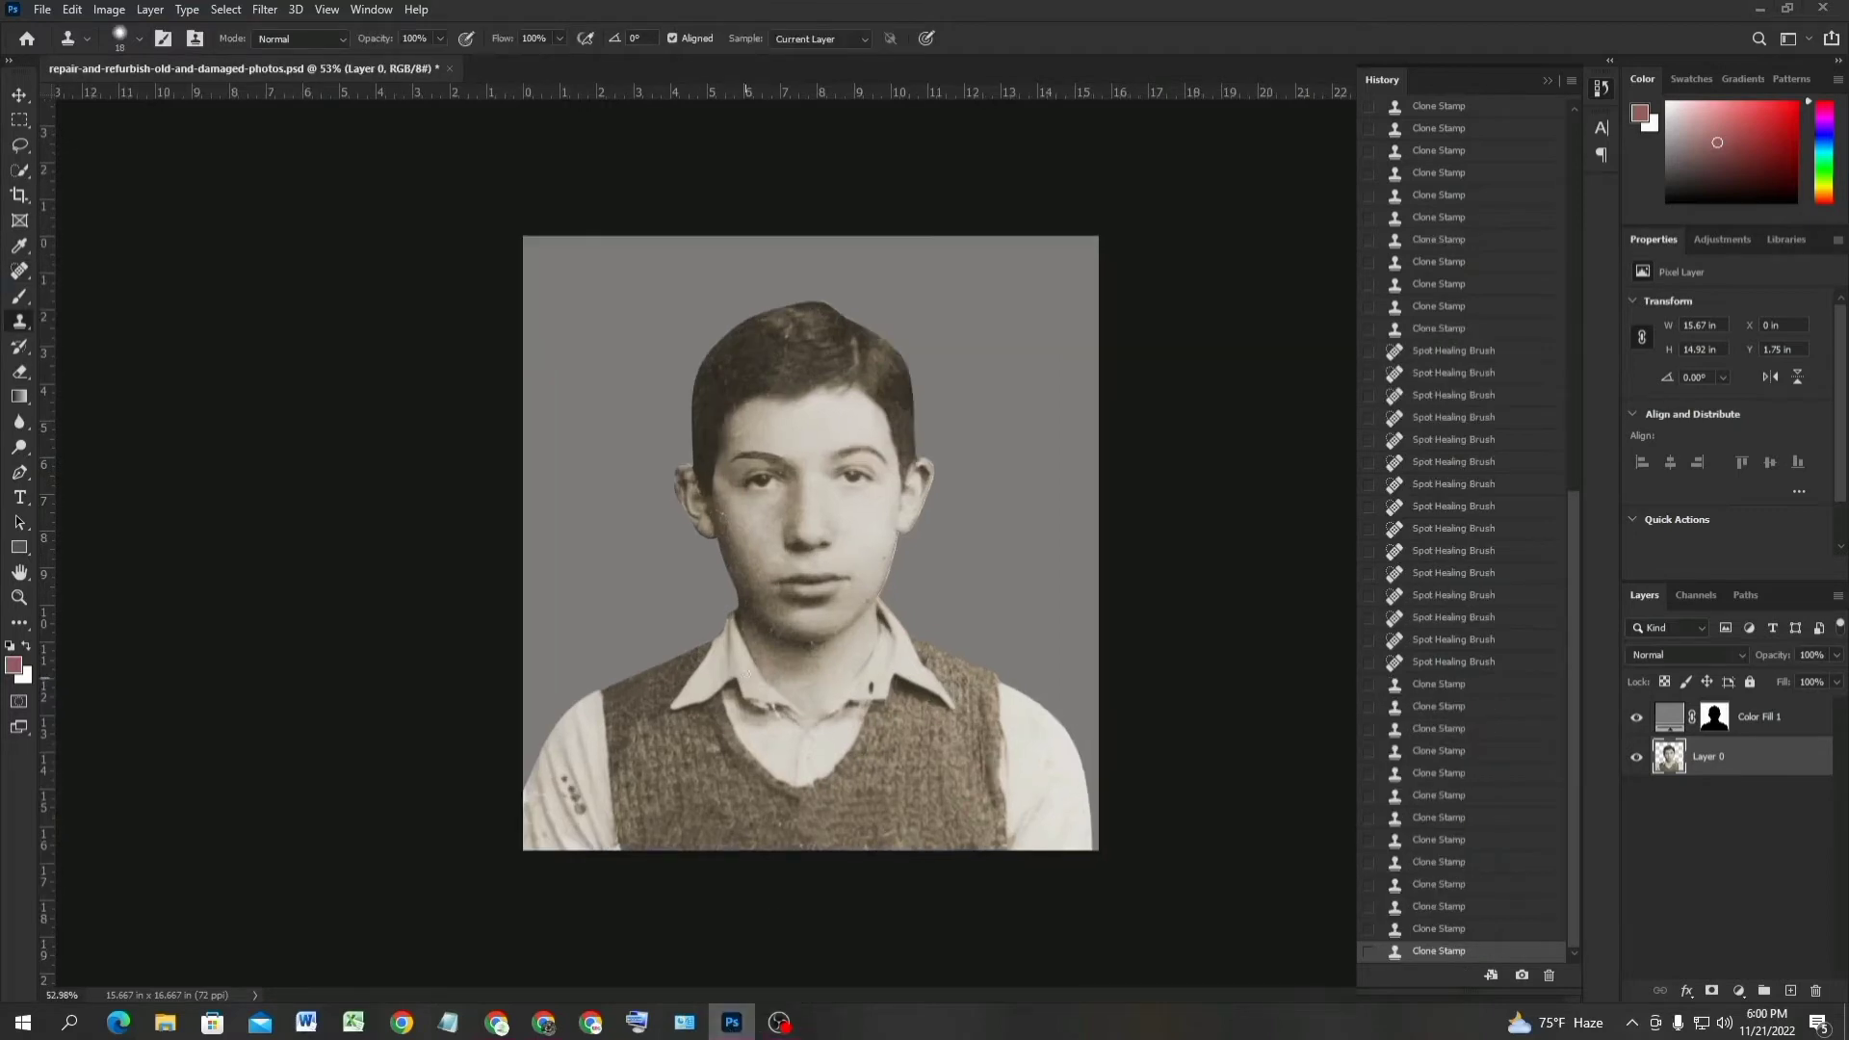
{"action": "scroll", "coordinate": [747, 656], "scroll_direction": "up", "scroll_amount": 2}
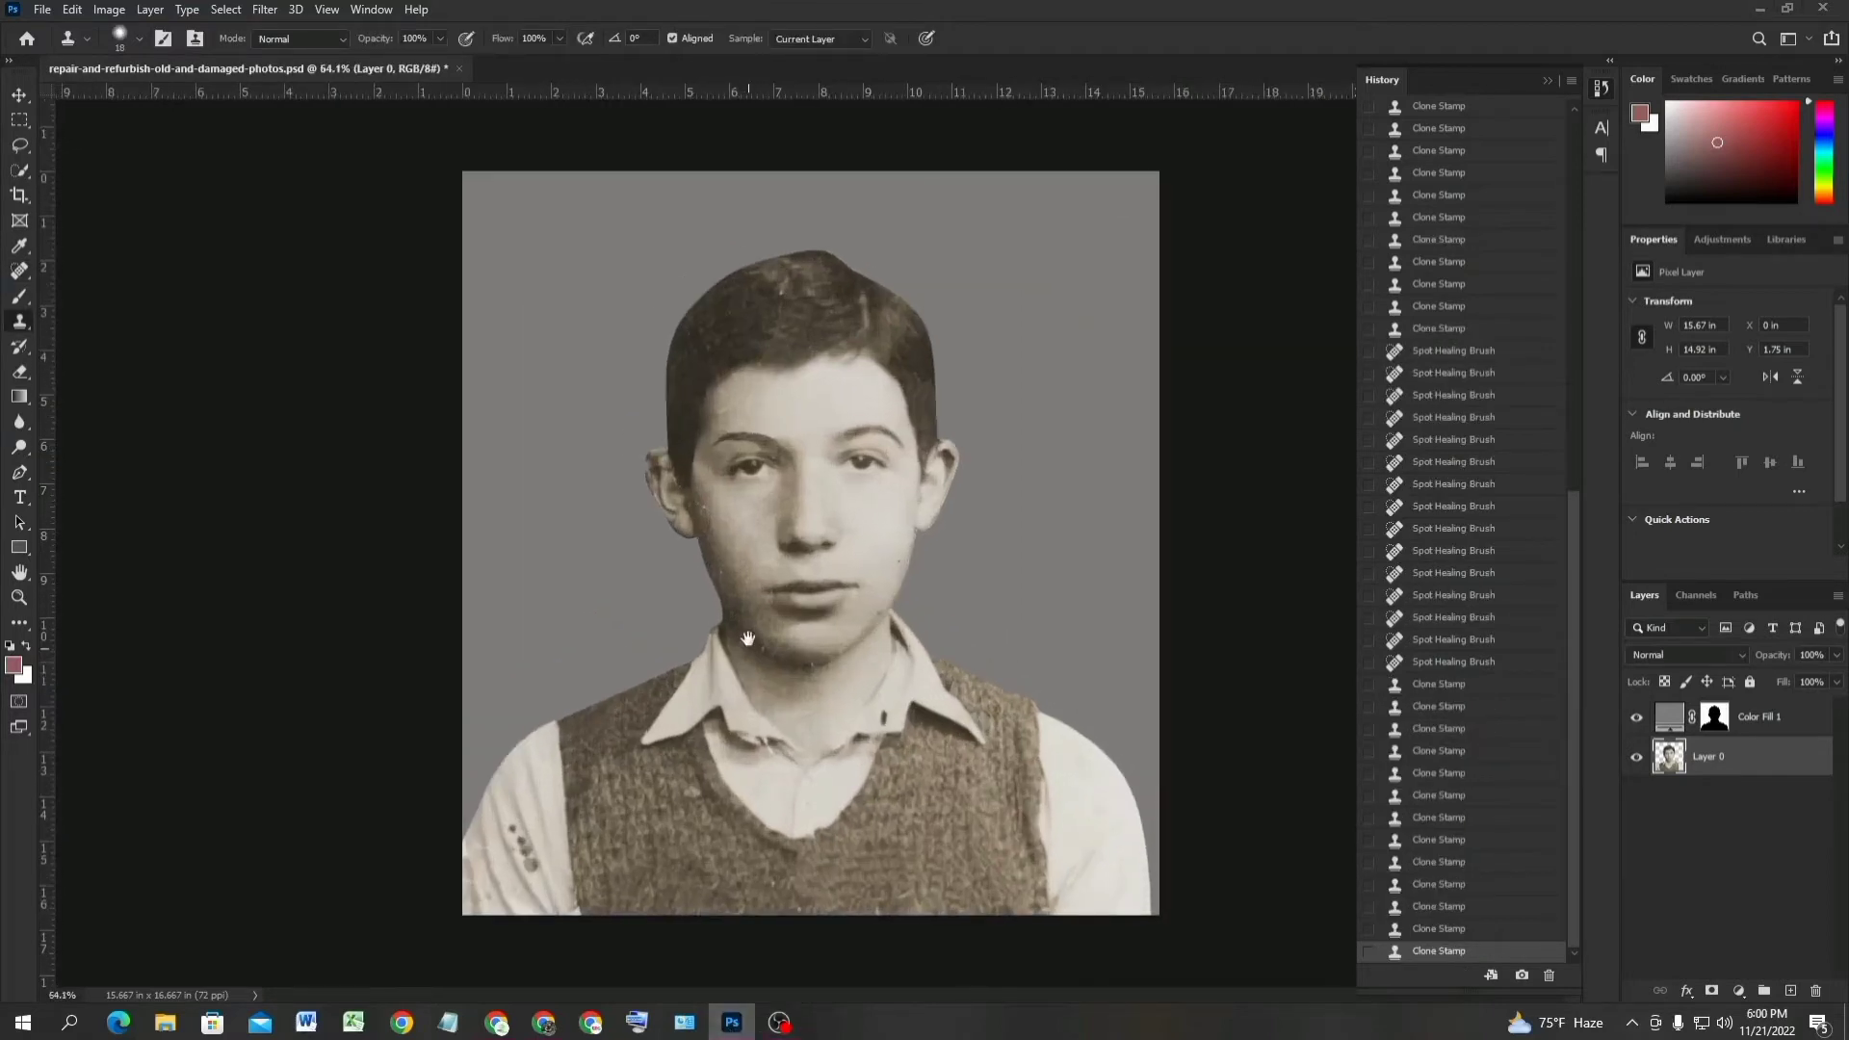
{"action": "scroll", "coordinate": [662, 753], "scroll_direction": "up", "scroll_amount": 1}
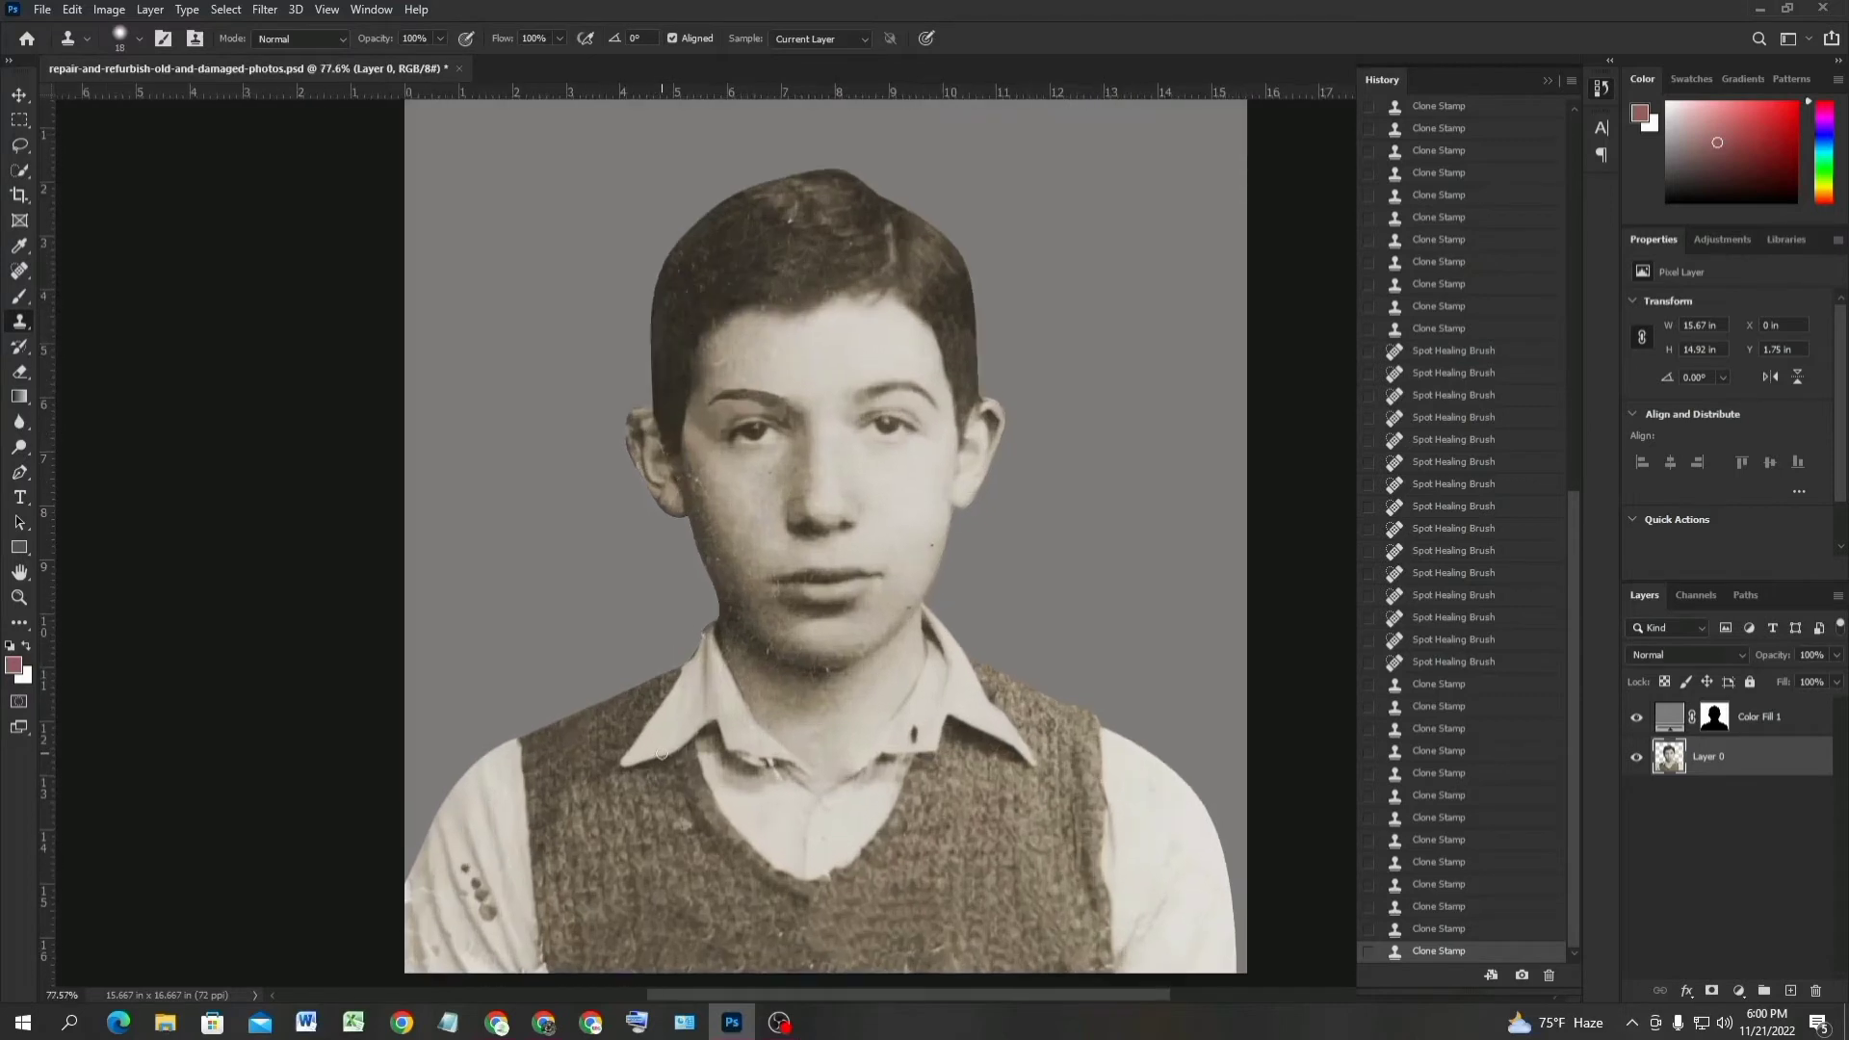
{"action": "scroll", "coordinate": [663, 743], "scroll_direction": "down", "scroll_amount": 2}
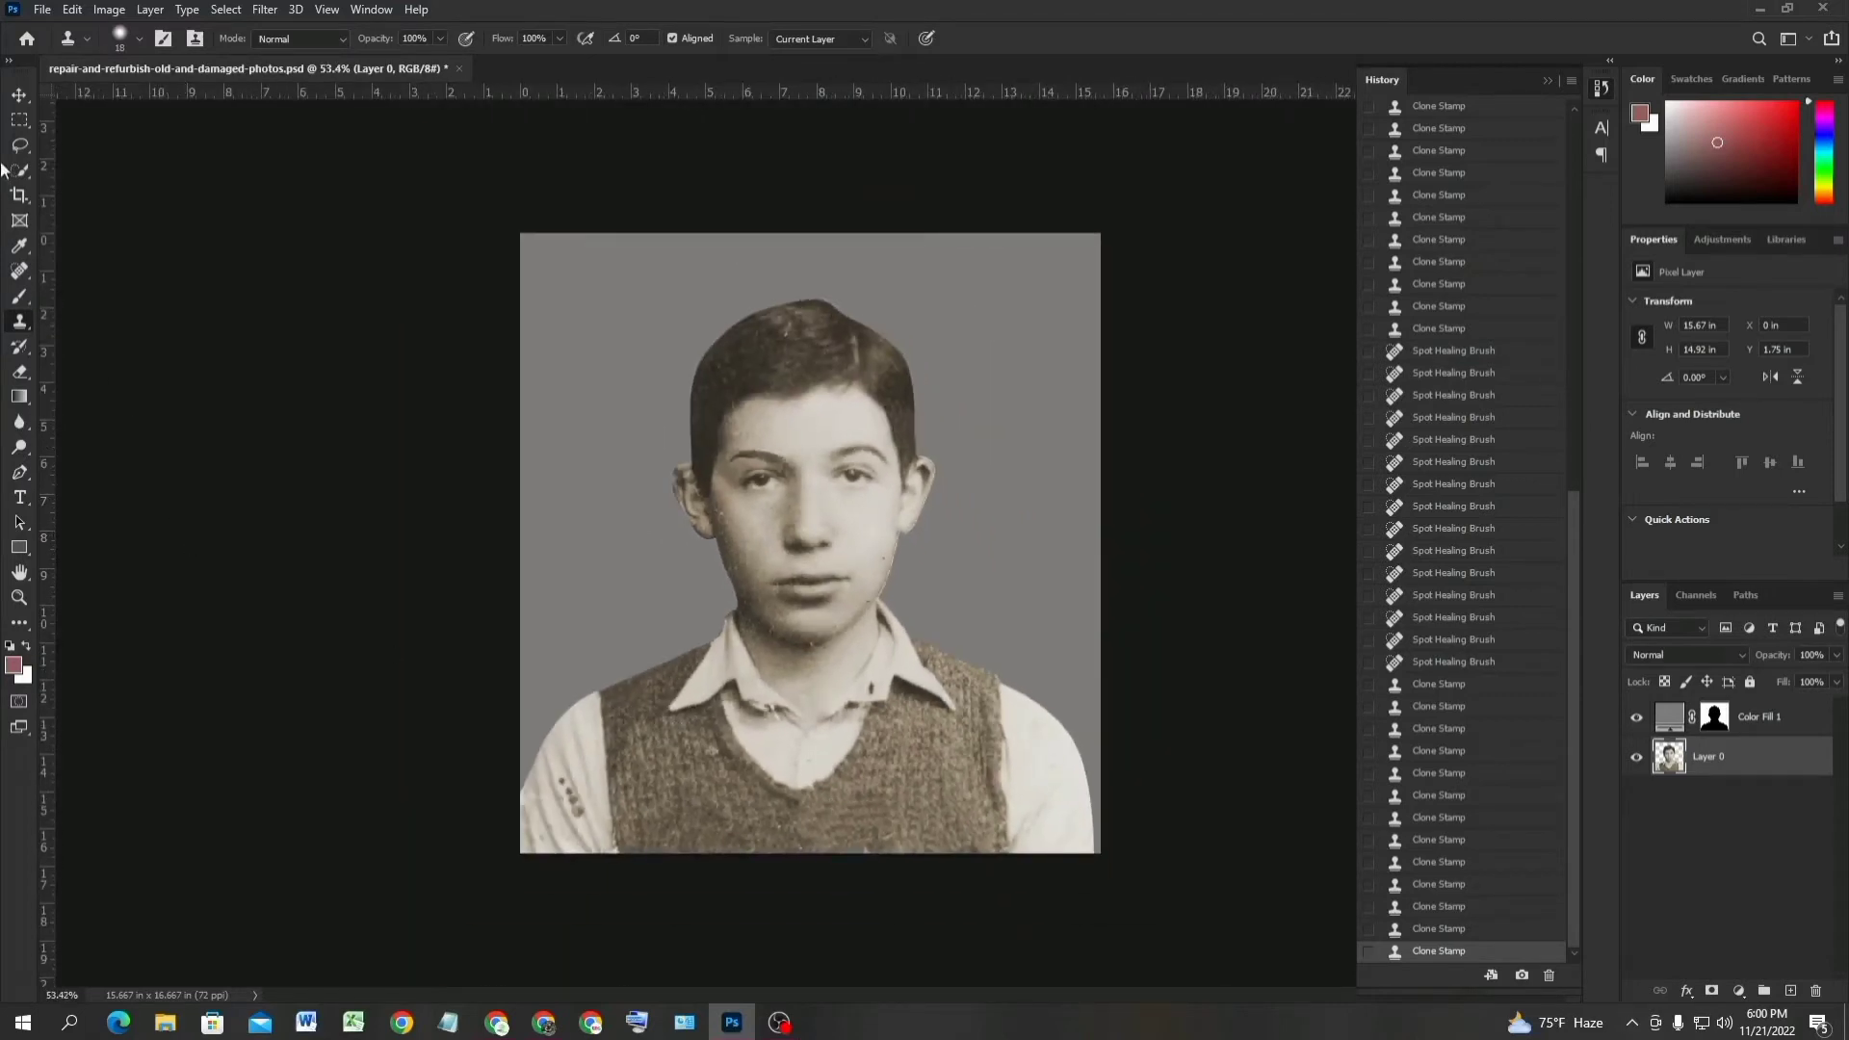
Start a Pen path at the vest's shoulder on the photo's left side and trace its armhole edge down to the photo's bottom.
{"action": "right_click", "coordinate": [20, 524]}
{"action": "right_click", "coordinate": [13, 475]}
{"action": "right_click", "coordinate": [13, 474]}
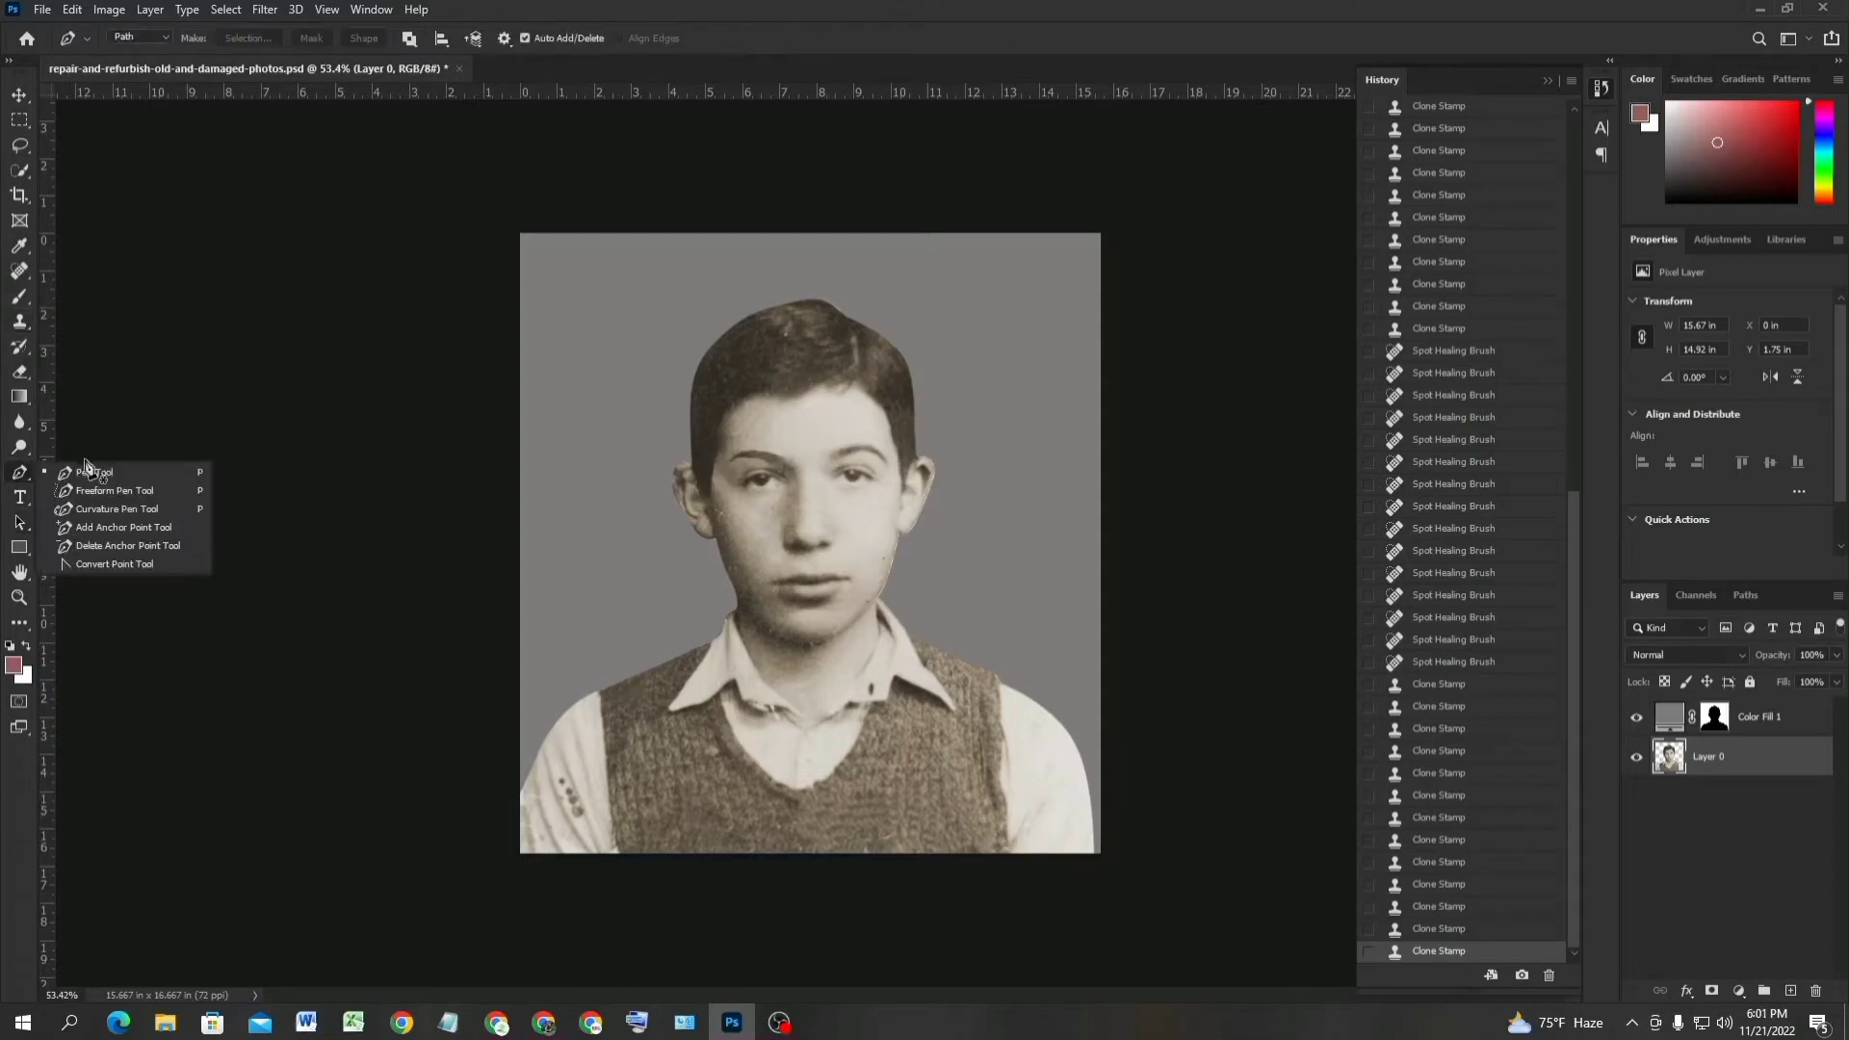
{"action": "left_click", "coordinate": [106, 472]}
{"action": "scroll", "coordinate": [774, 770], "scroll_direction": "up", "scroll_amount": 3}
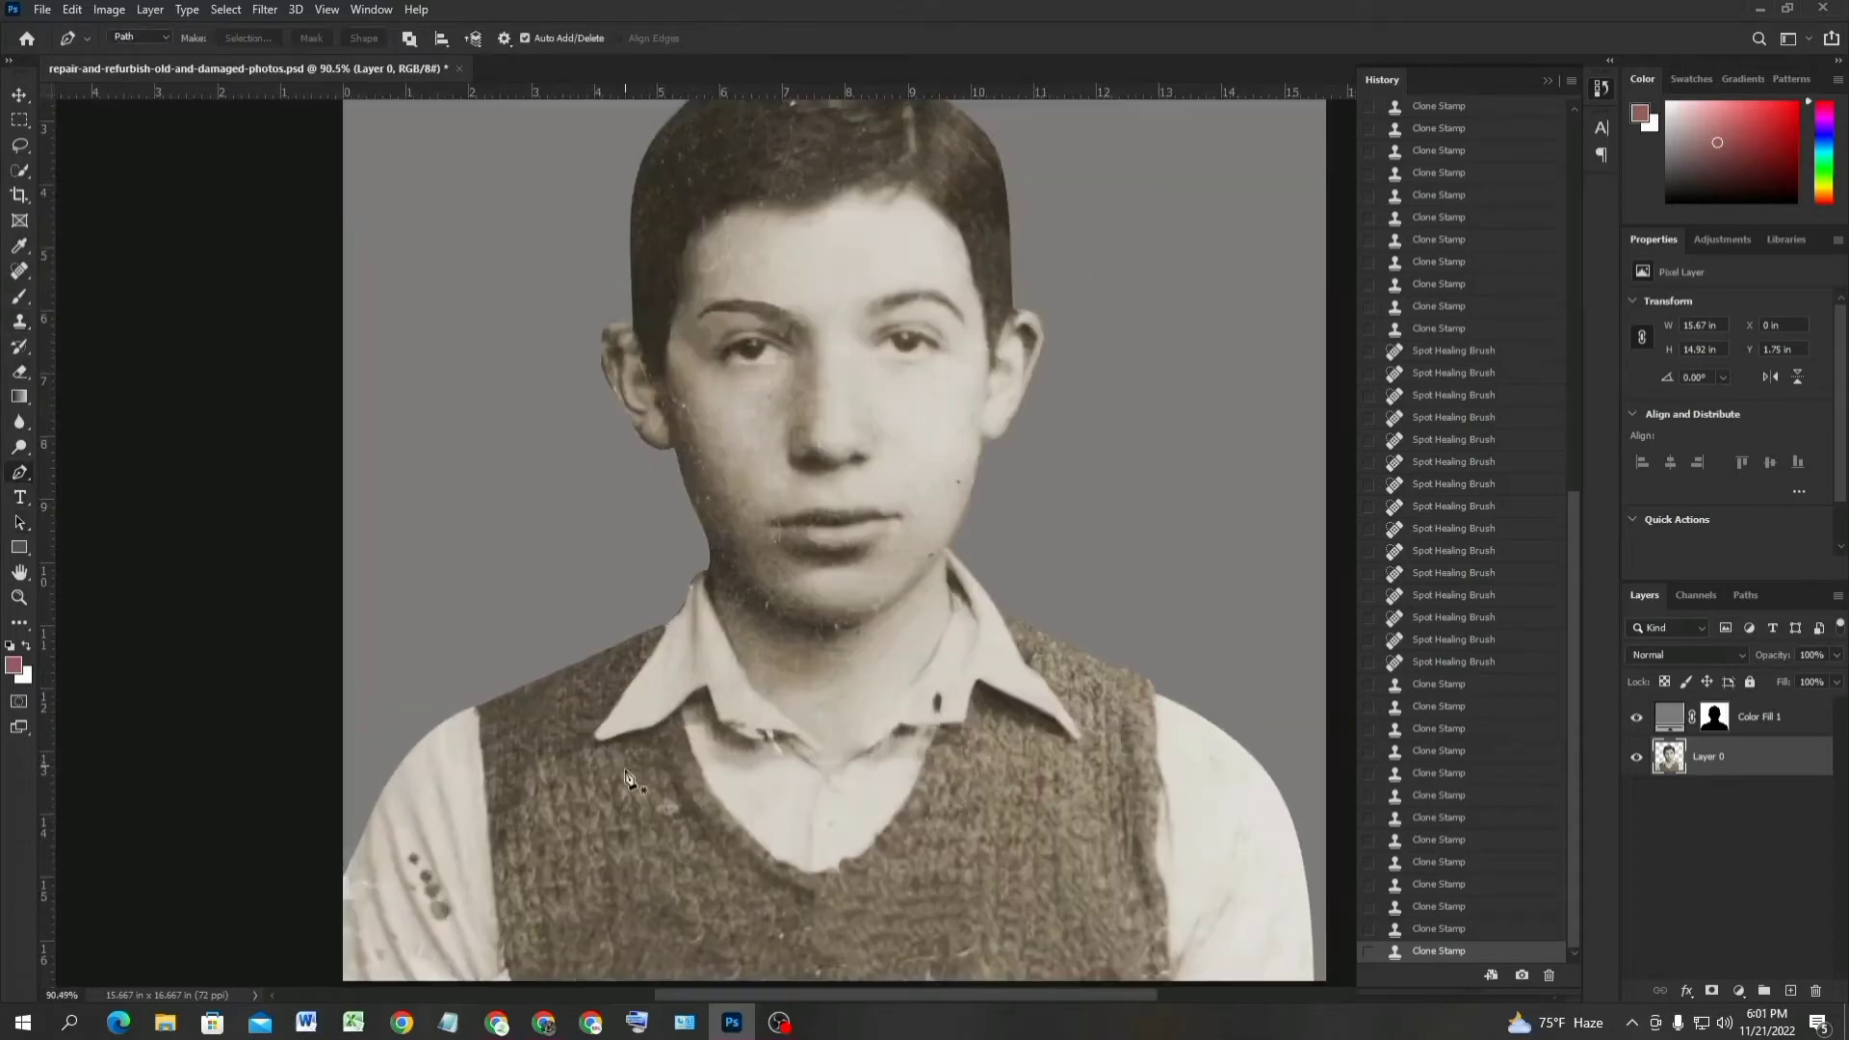
{"action": "left_click_drag", "start_coordinate": [626, 780], "coordinate": [650, 662]}
{"action": "scroll", "coordinate": [582, 684], "scroll_direction": "up", "scroll_amount": 3}
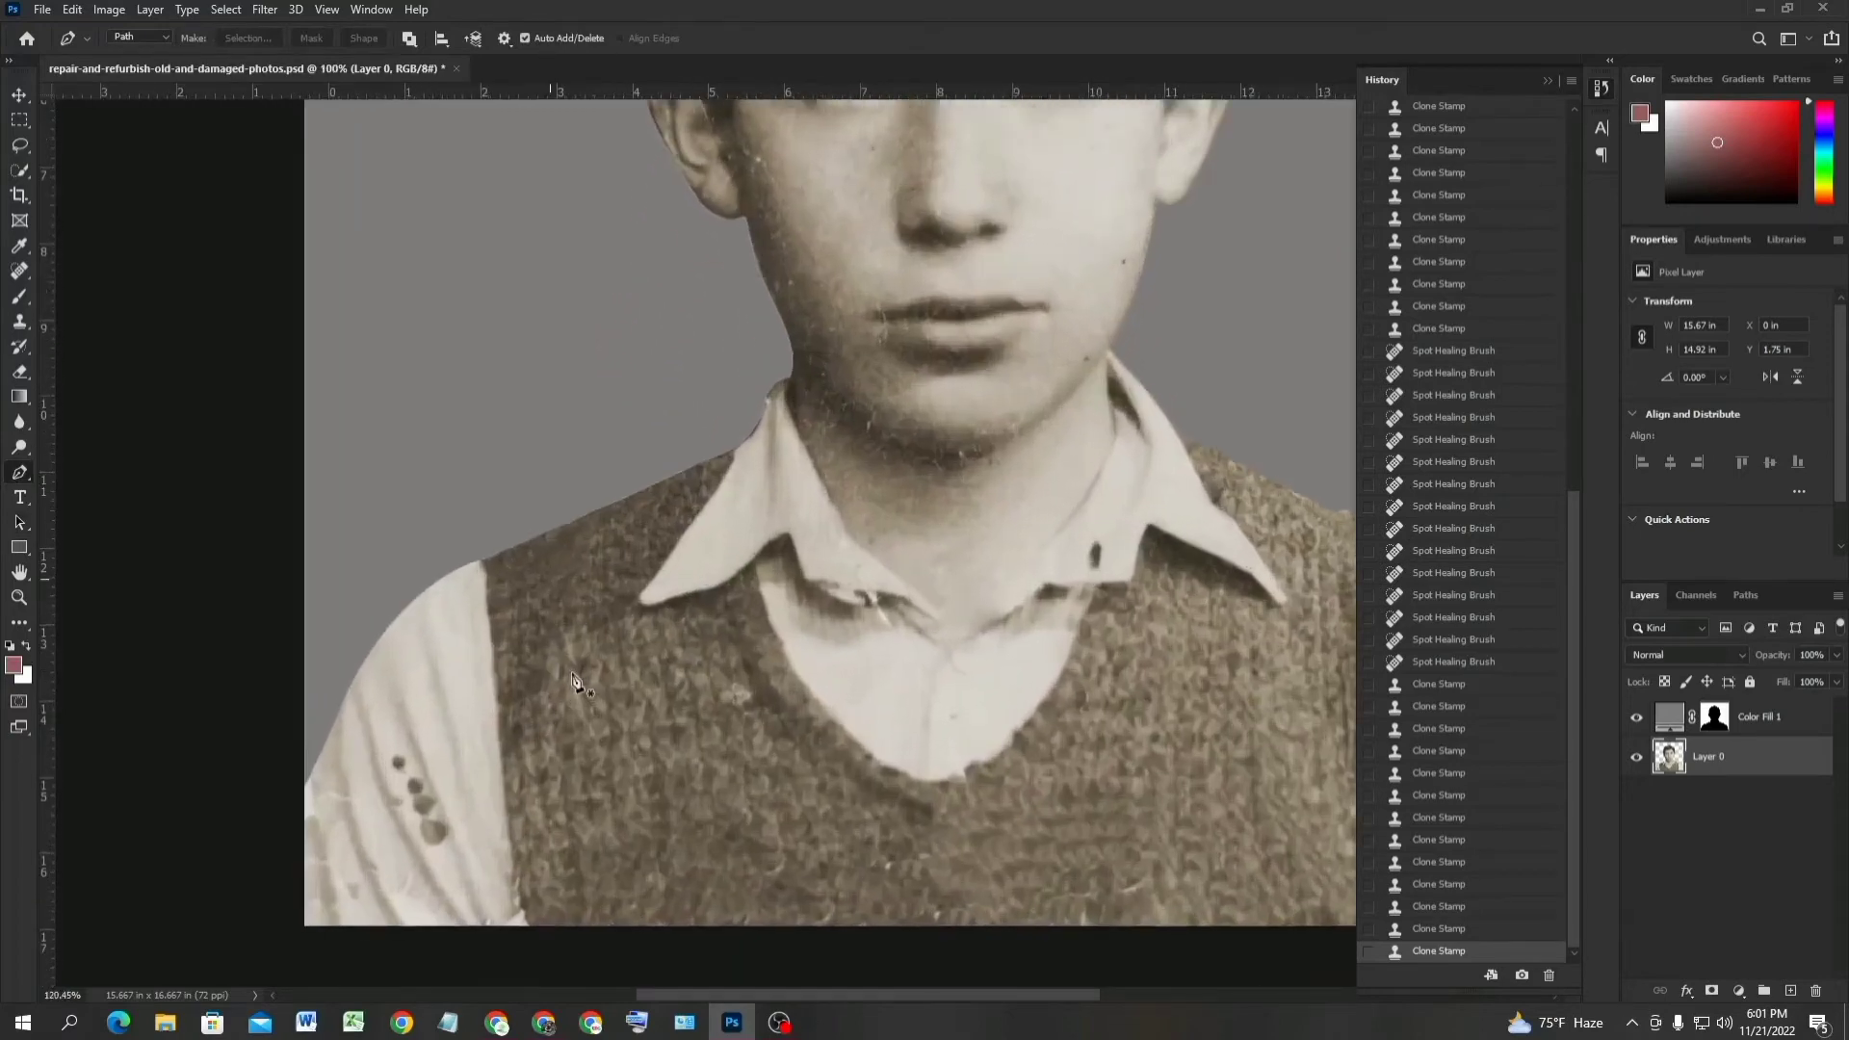
{"action": "left_click", "coordinate": [472, 550]}
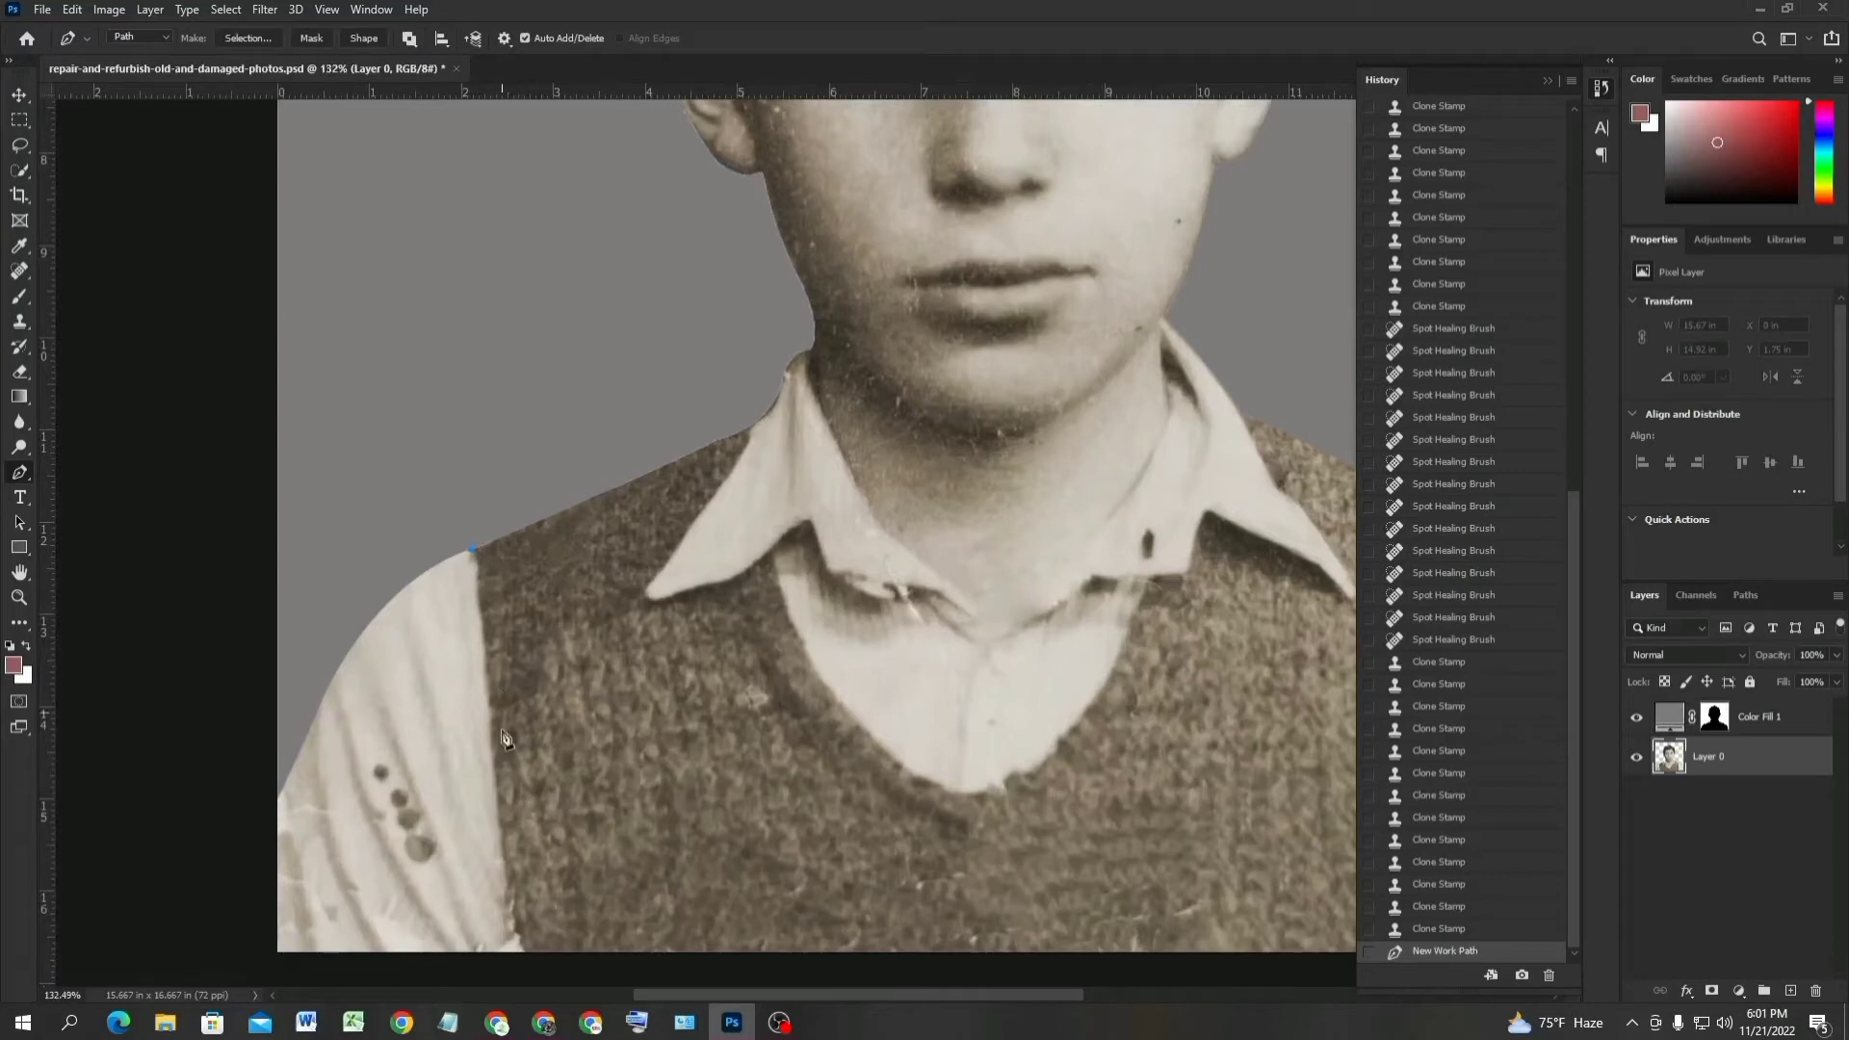
{"action": "left_click", "coordinate": [520, 951]}
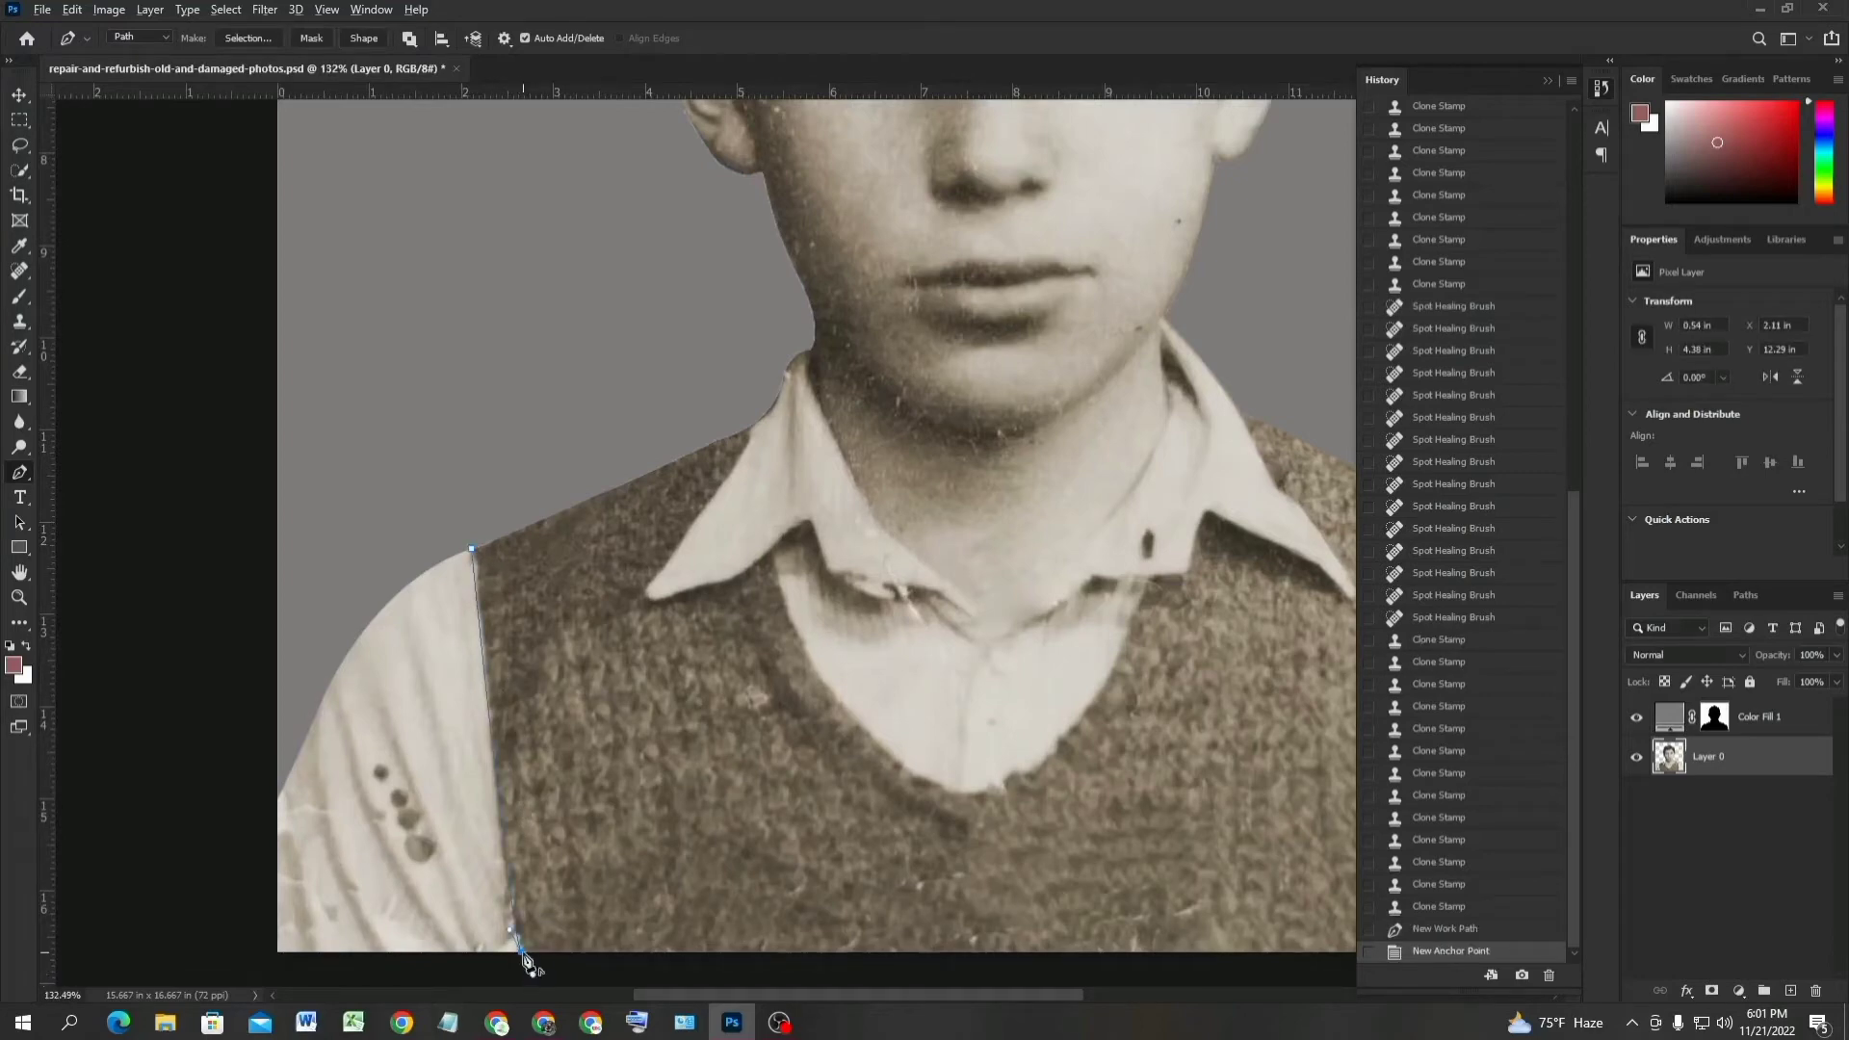
Extend the vest path along the bottom of the photo and up the armhole edge on the photo's right side.
{"action": "left_click", "coordinate": [1084, 953]}
{"action": "left_click_drag", "start_coordinate": [1114, 951], "coordinate": [723, 850]}
{"action": "left_click", "coordinate": [1094, 850]}
{"action": "left_click", "coordinate": [1092, 805]}
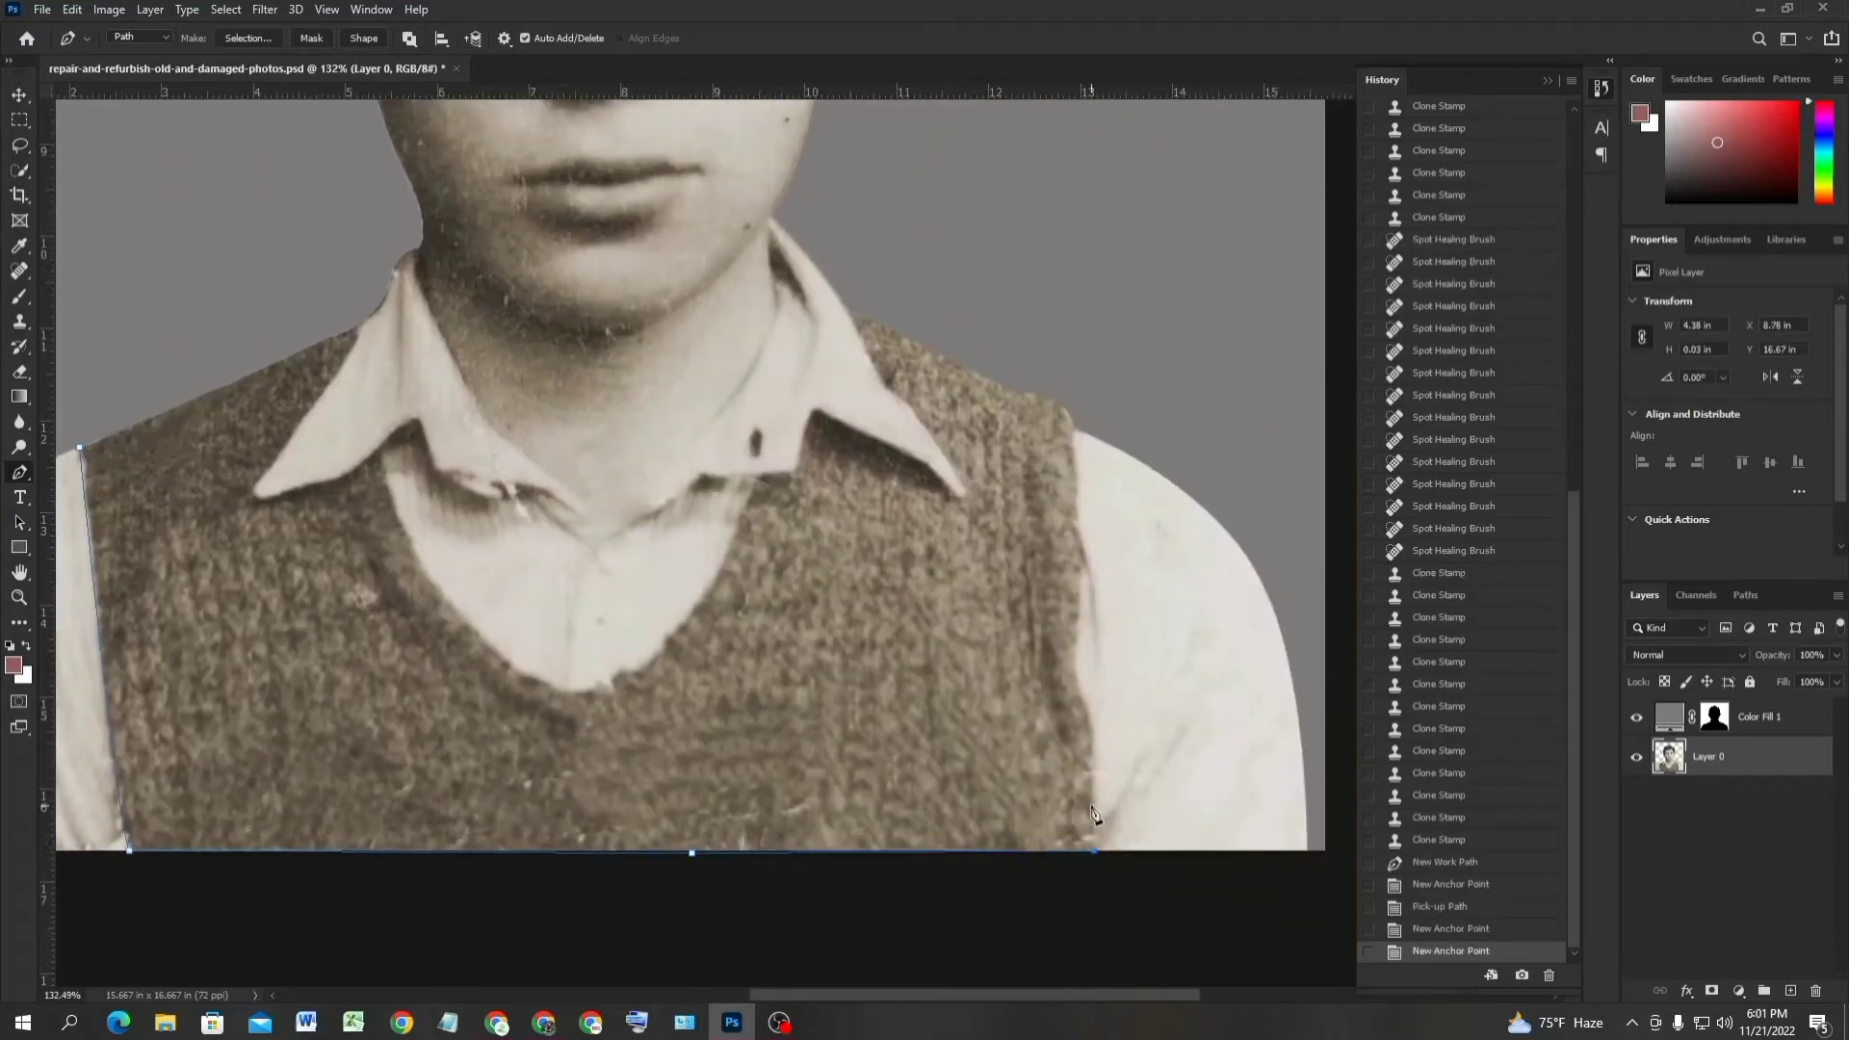
{"action": "left_click", "coordinate": [1092, 767]}
{"action": "left_click", "coordinate": [1092, 739]}
{"action": "left_click", "coordinate": [1074, 635], "text": "alt"}
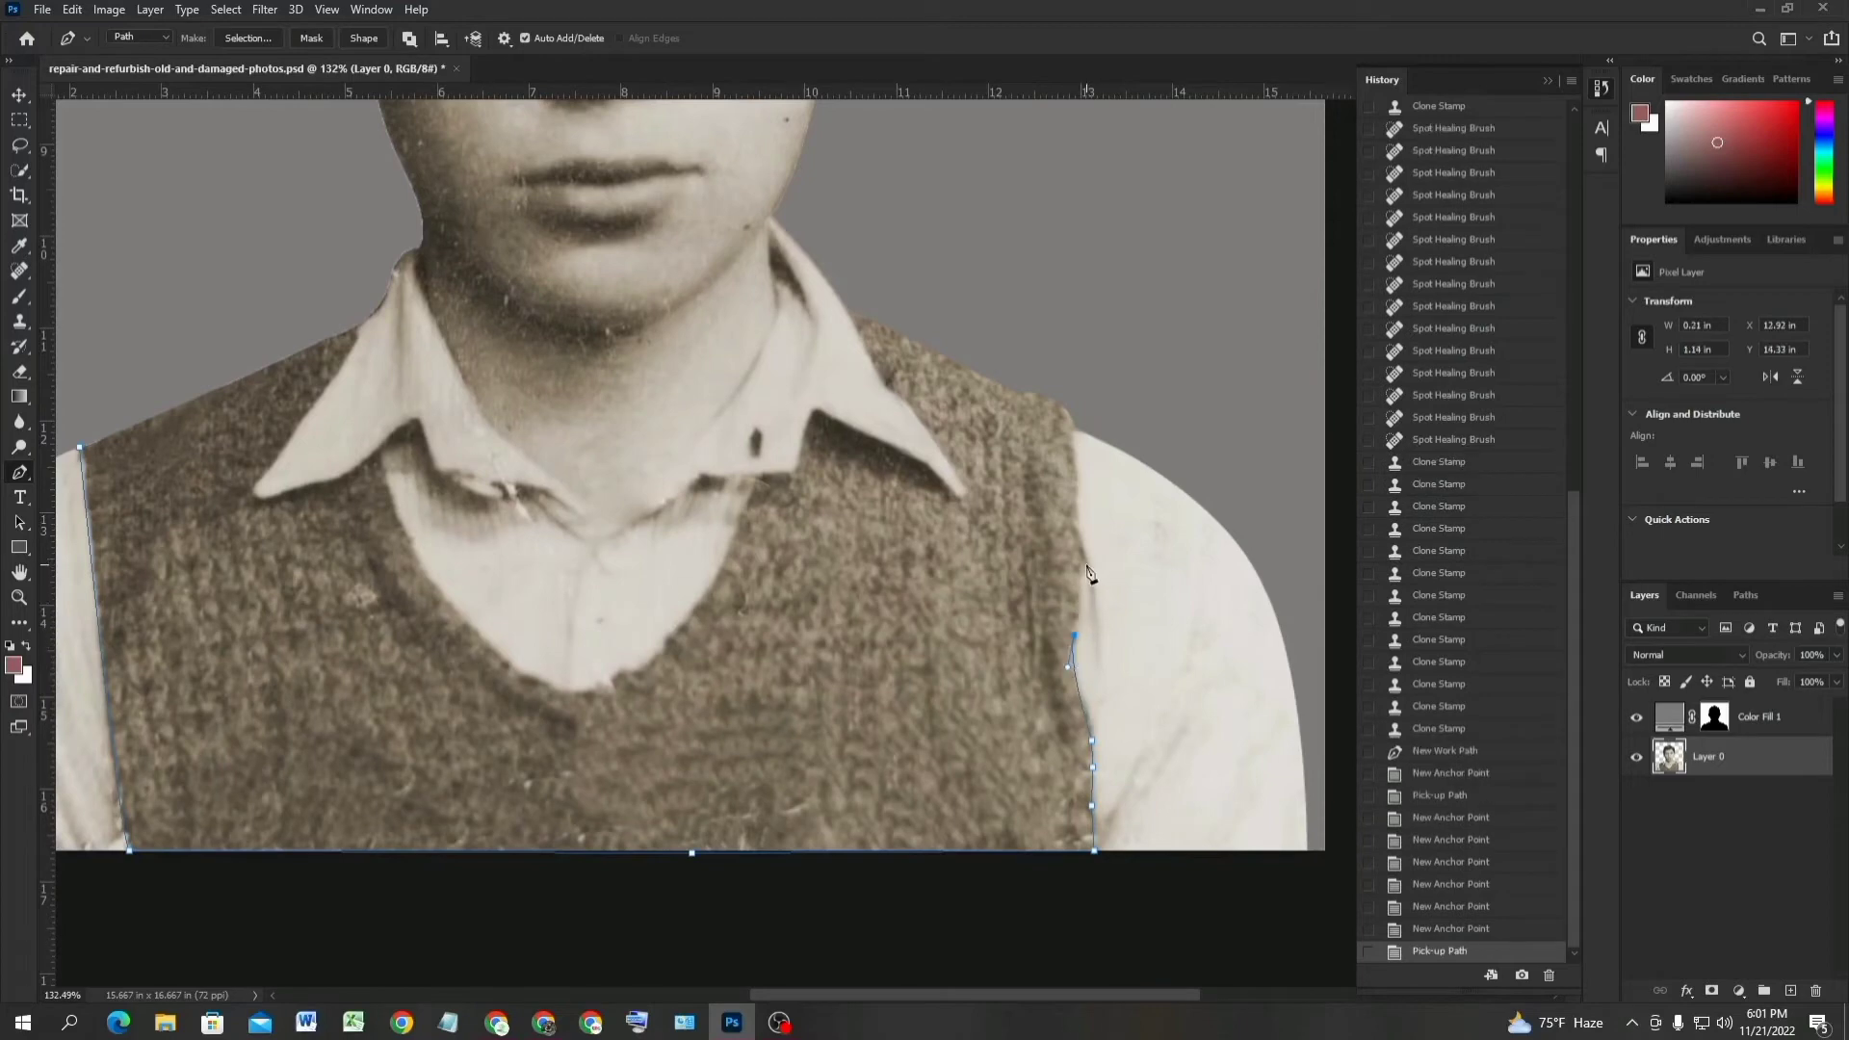
{"action": "left_click_drag", "start_coordinate": [1070, 485], "coordinate": [1072, 471]}
{"action": "left_click", "coordinate": [1077, 516], "text": "alt"}
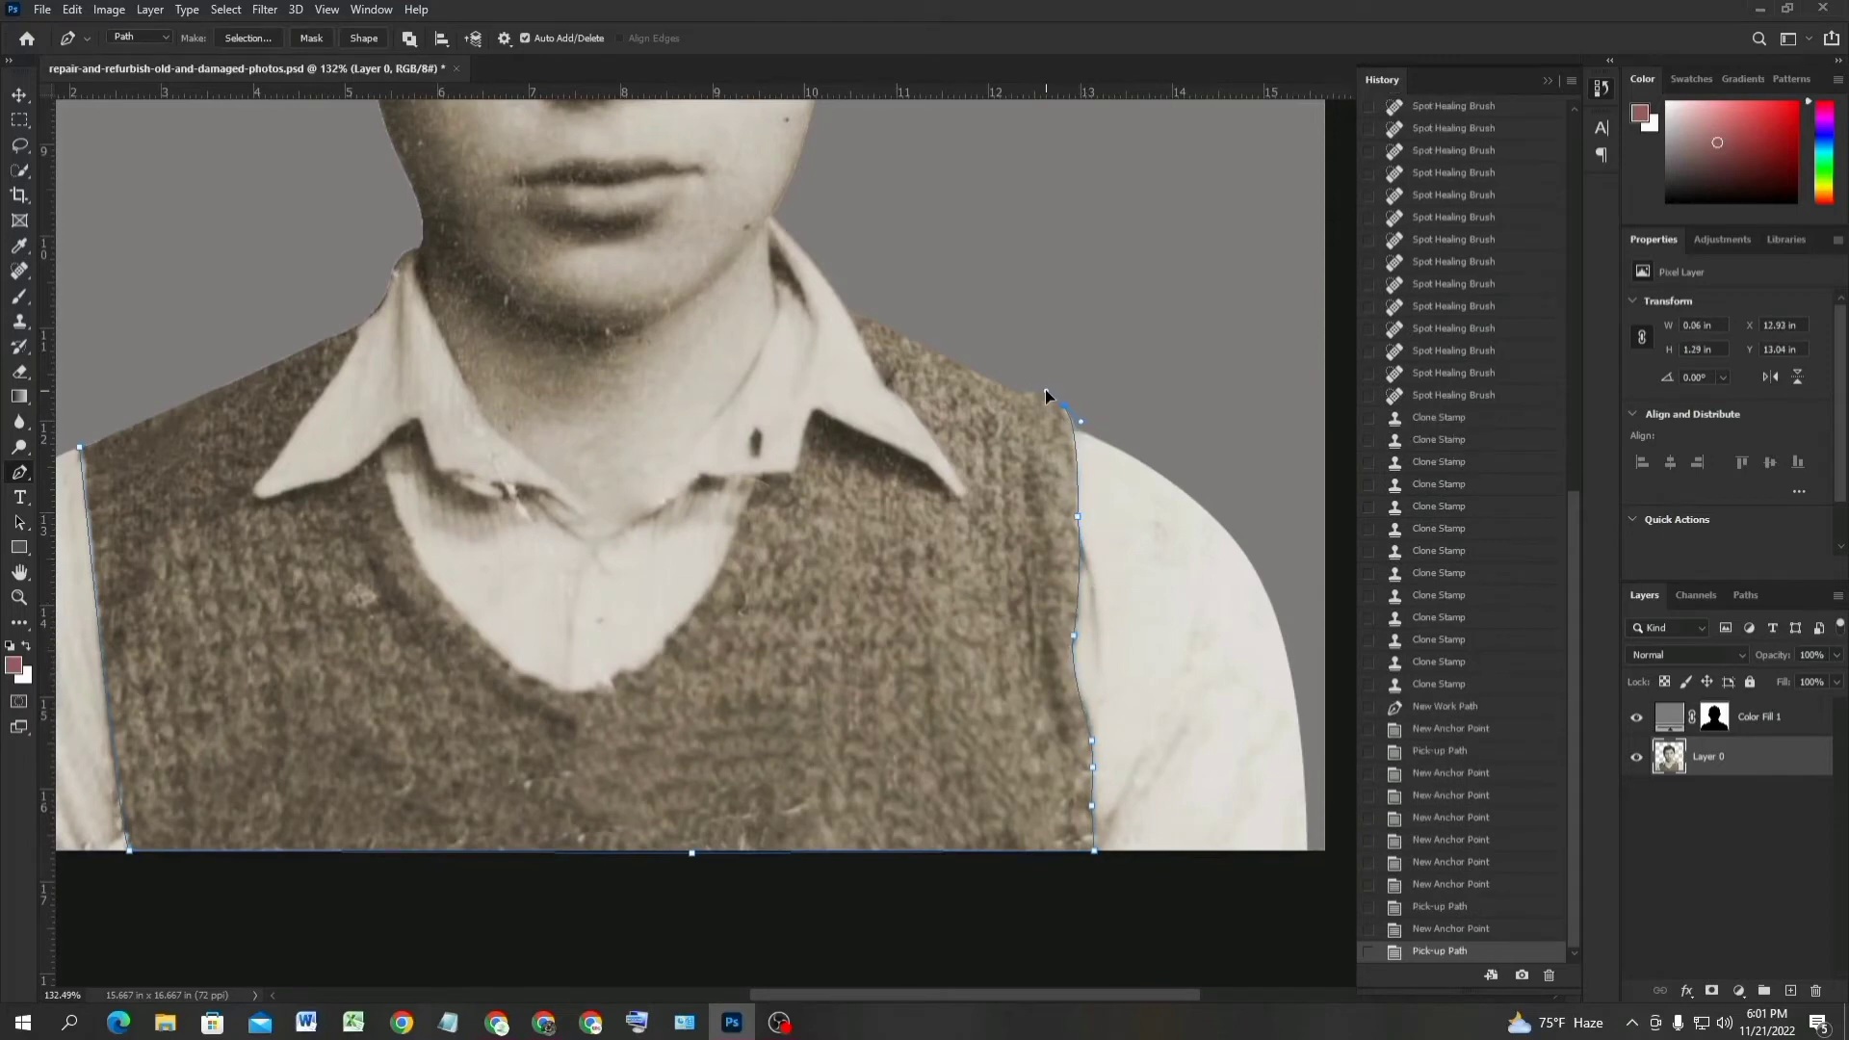
Continue the path around the shoulder corner and along the vest's shoulder slope, undoing the anchor point placed beside the collar.
{"action": "left_click_drag", "start_coordinate": [1045, 390], "coordinate": [1048, 391]}
{"action": "left_click", "coordinate": [1064, 405], "text": "alt"}
{"action": "scroll", "coordinate": [855, 316], "scroll_direction": "up", "scroll_amount": 5}
{"action": "left_click", "coordinate": [850, 305]}
{"action": "key", "text": "ctrl+z"}
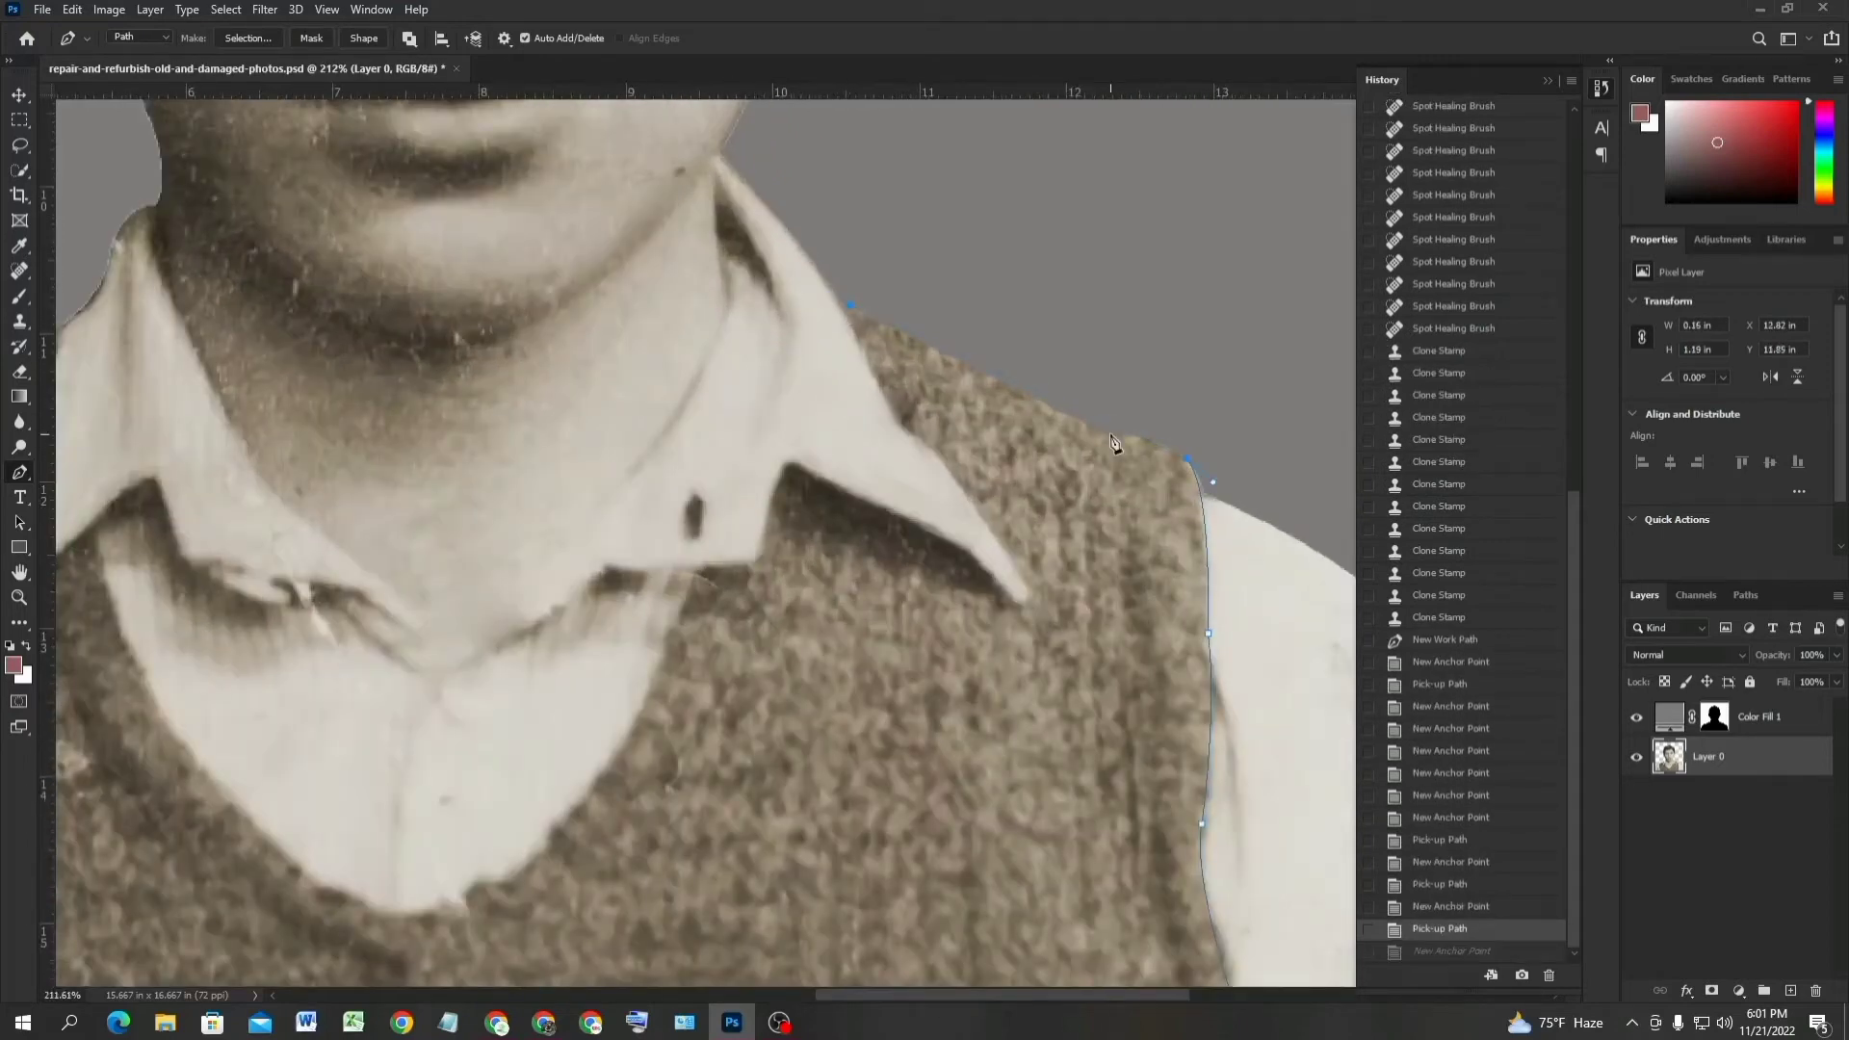
{"action": "left_click", "coordinate": [1110, 434]}
{"action": "left_click", "coordinate": [1110, 434], "text": "alt"}
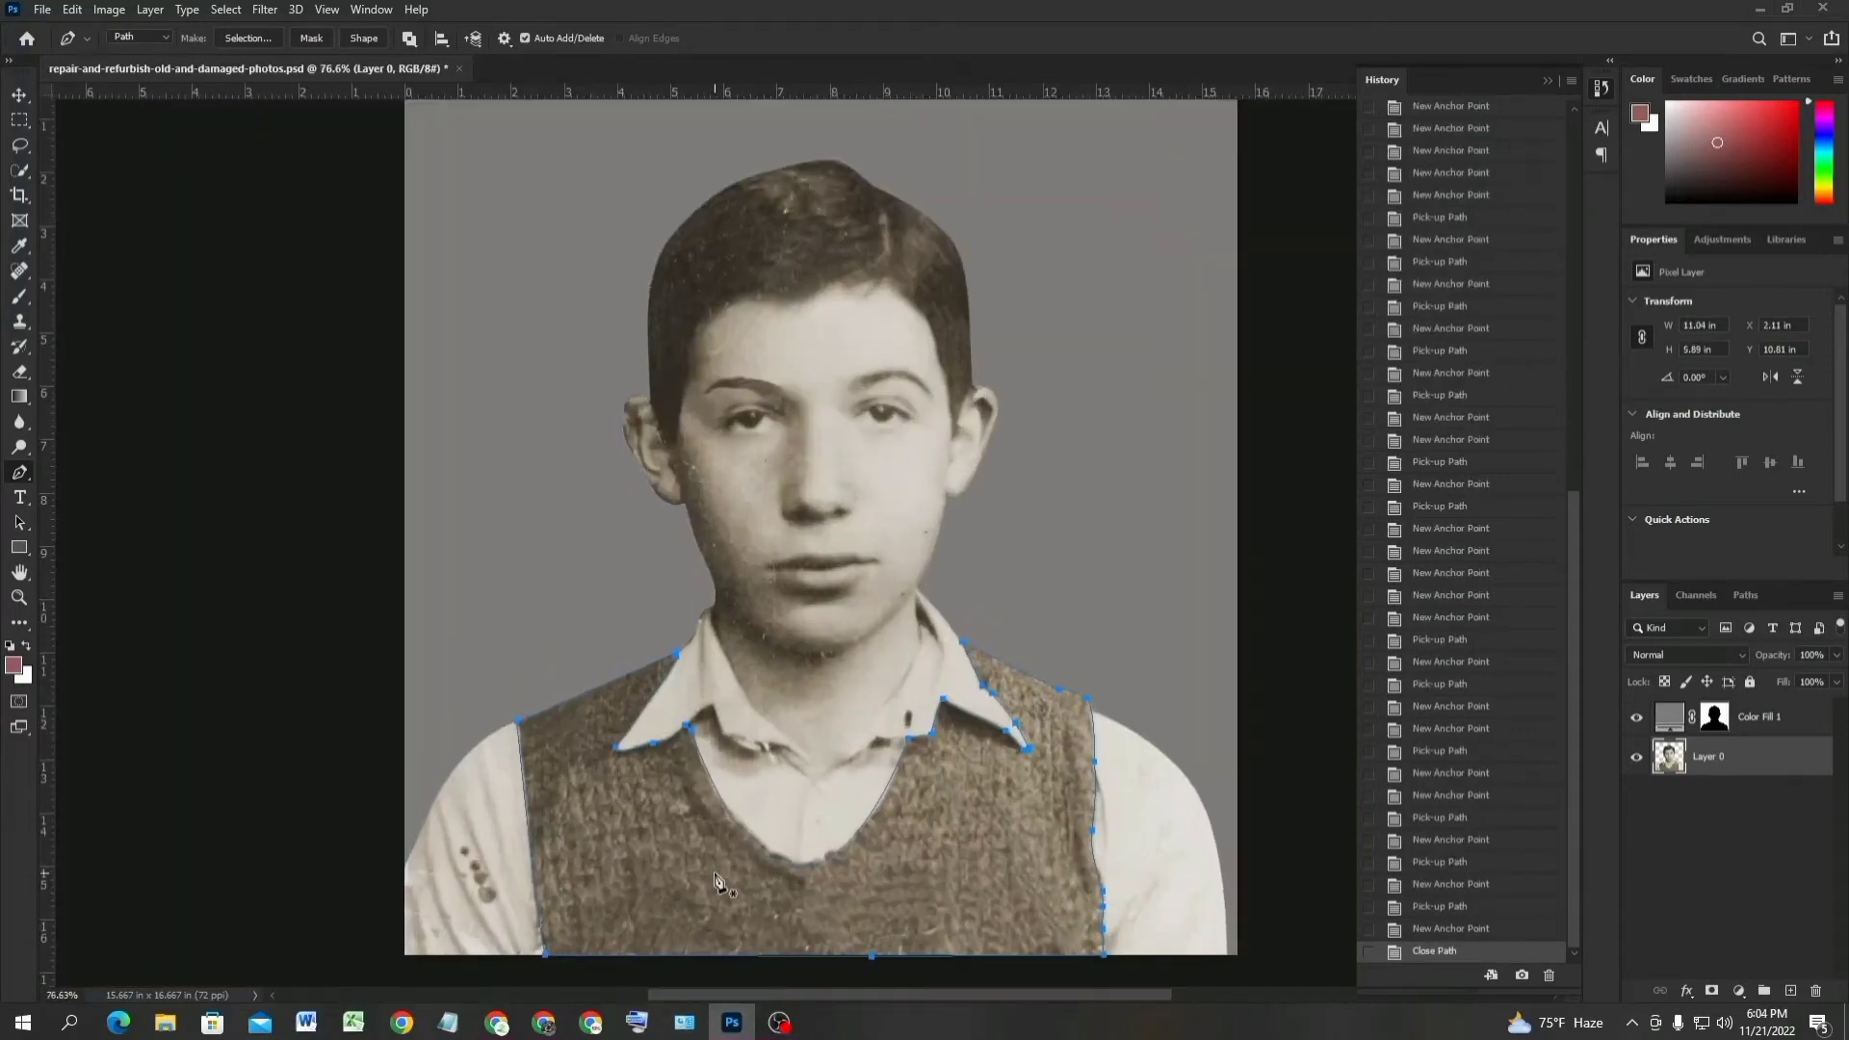
Convert the closed path around the vest into a new anti-aliased selection.
{"action": "right_click", "coordinate": [605, 807]}
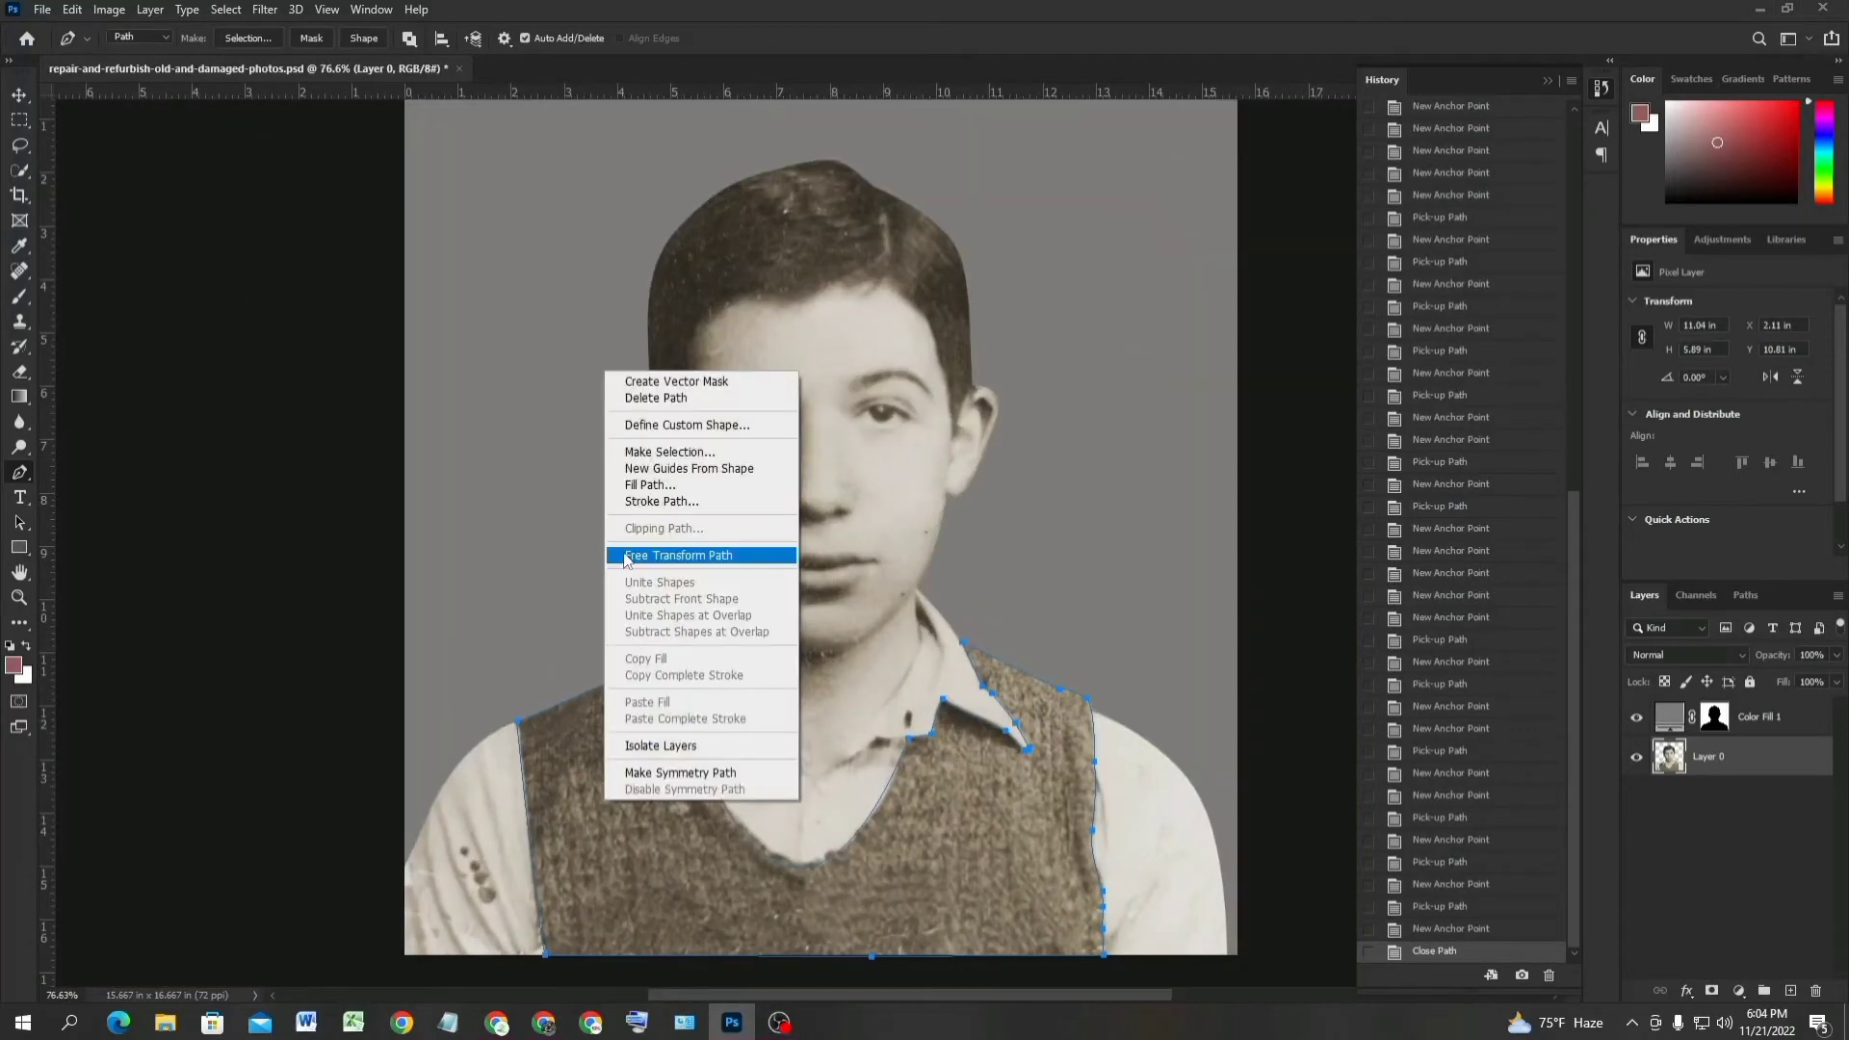
{"action": "left_click", "coordinate": [679, 453]}
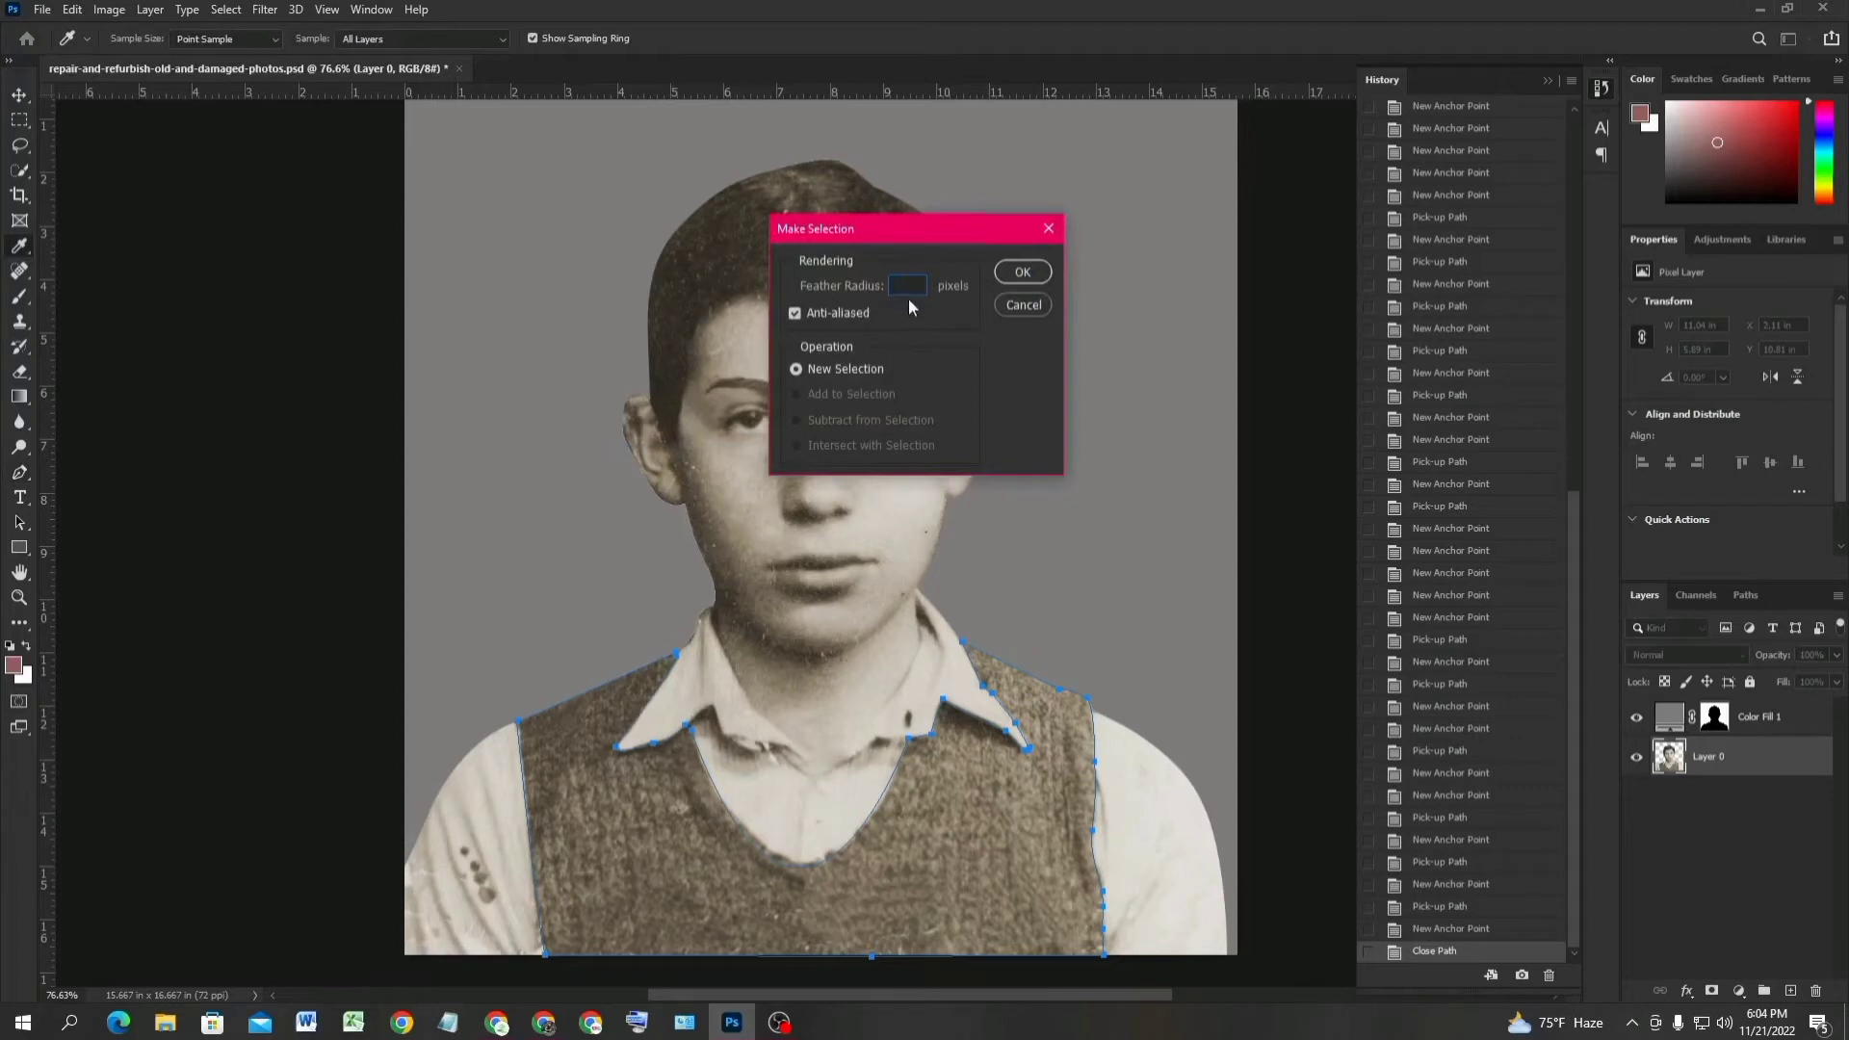
{"action": "left_click", "coordinate": [1022, 271]}
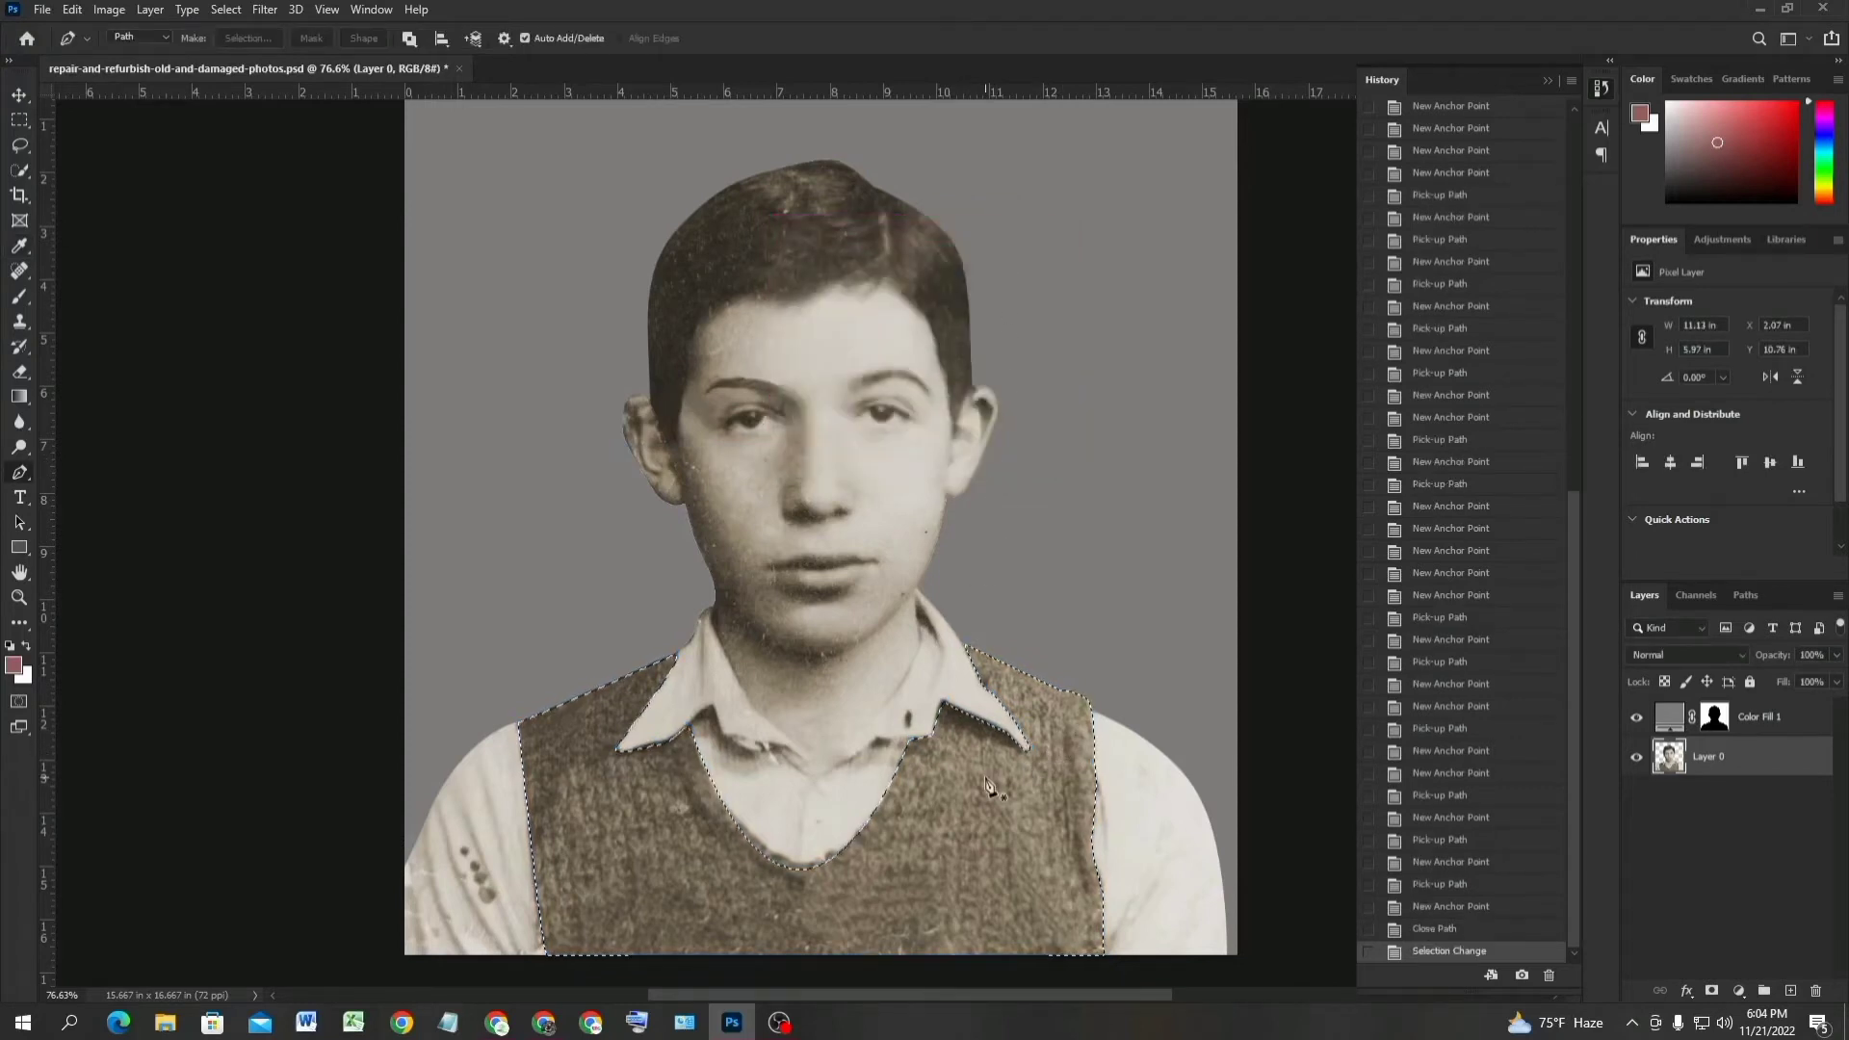
Copy the selected vest onto its own layer and toggle the original photo layer off and on to check it.
{"action": "left_click", "coordinate": [19, 94]}
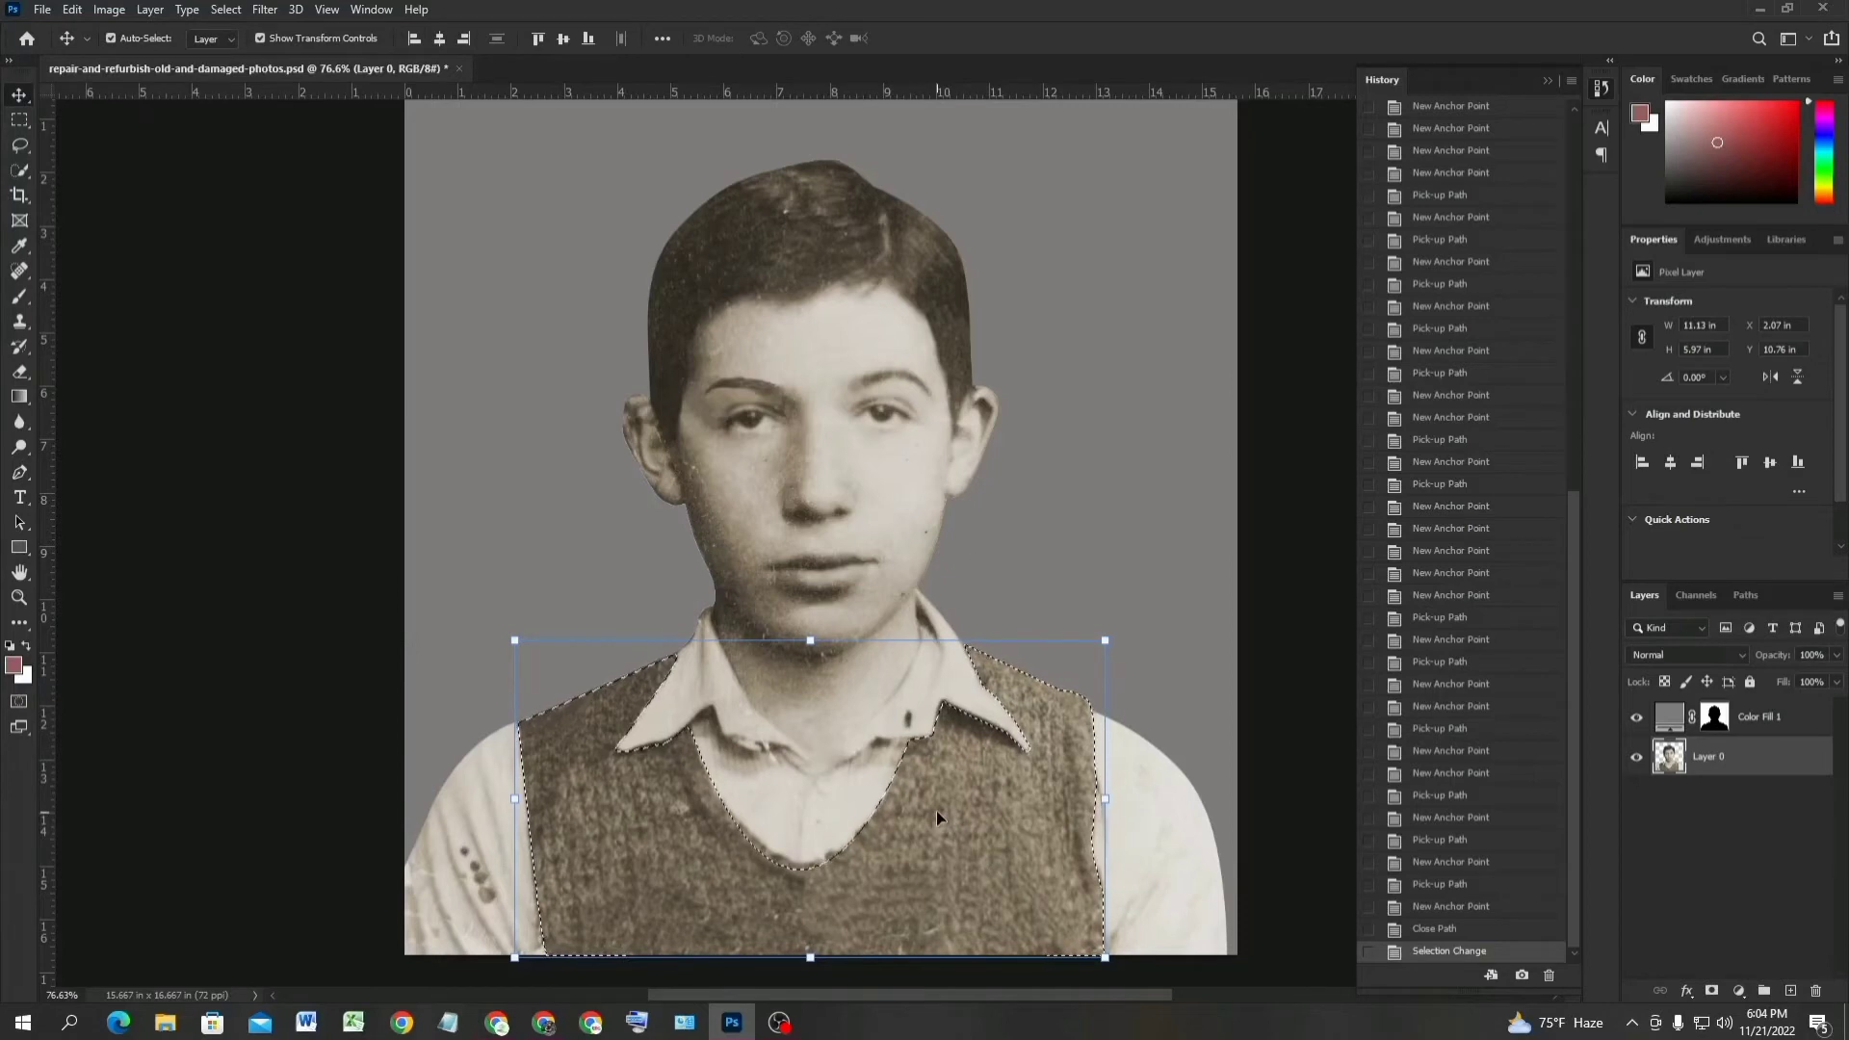
{"action": "key", "text": "ctrl"}
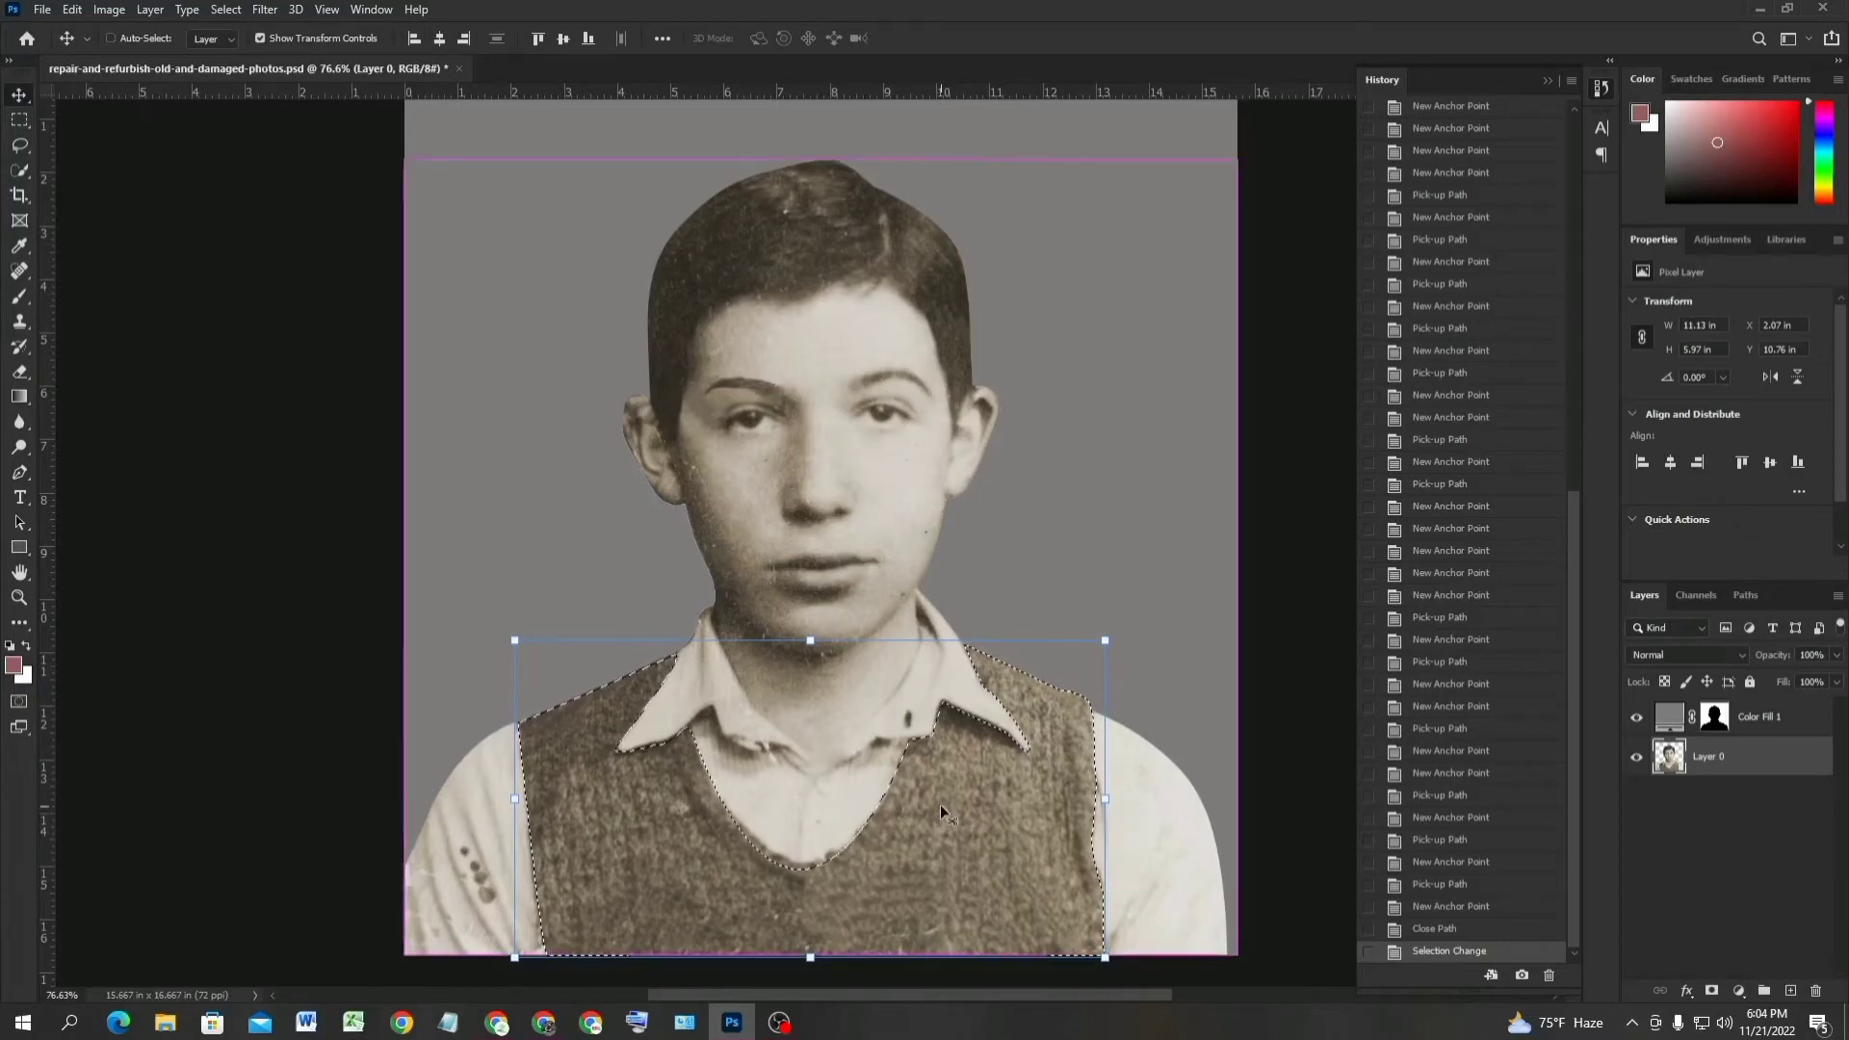
{"action": "key", "text": "ctrl+j"}
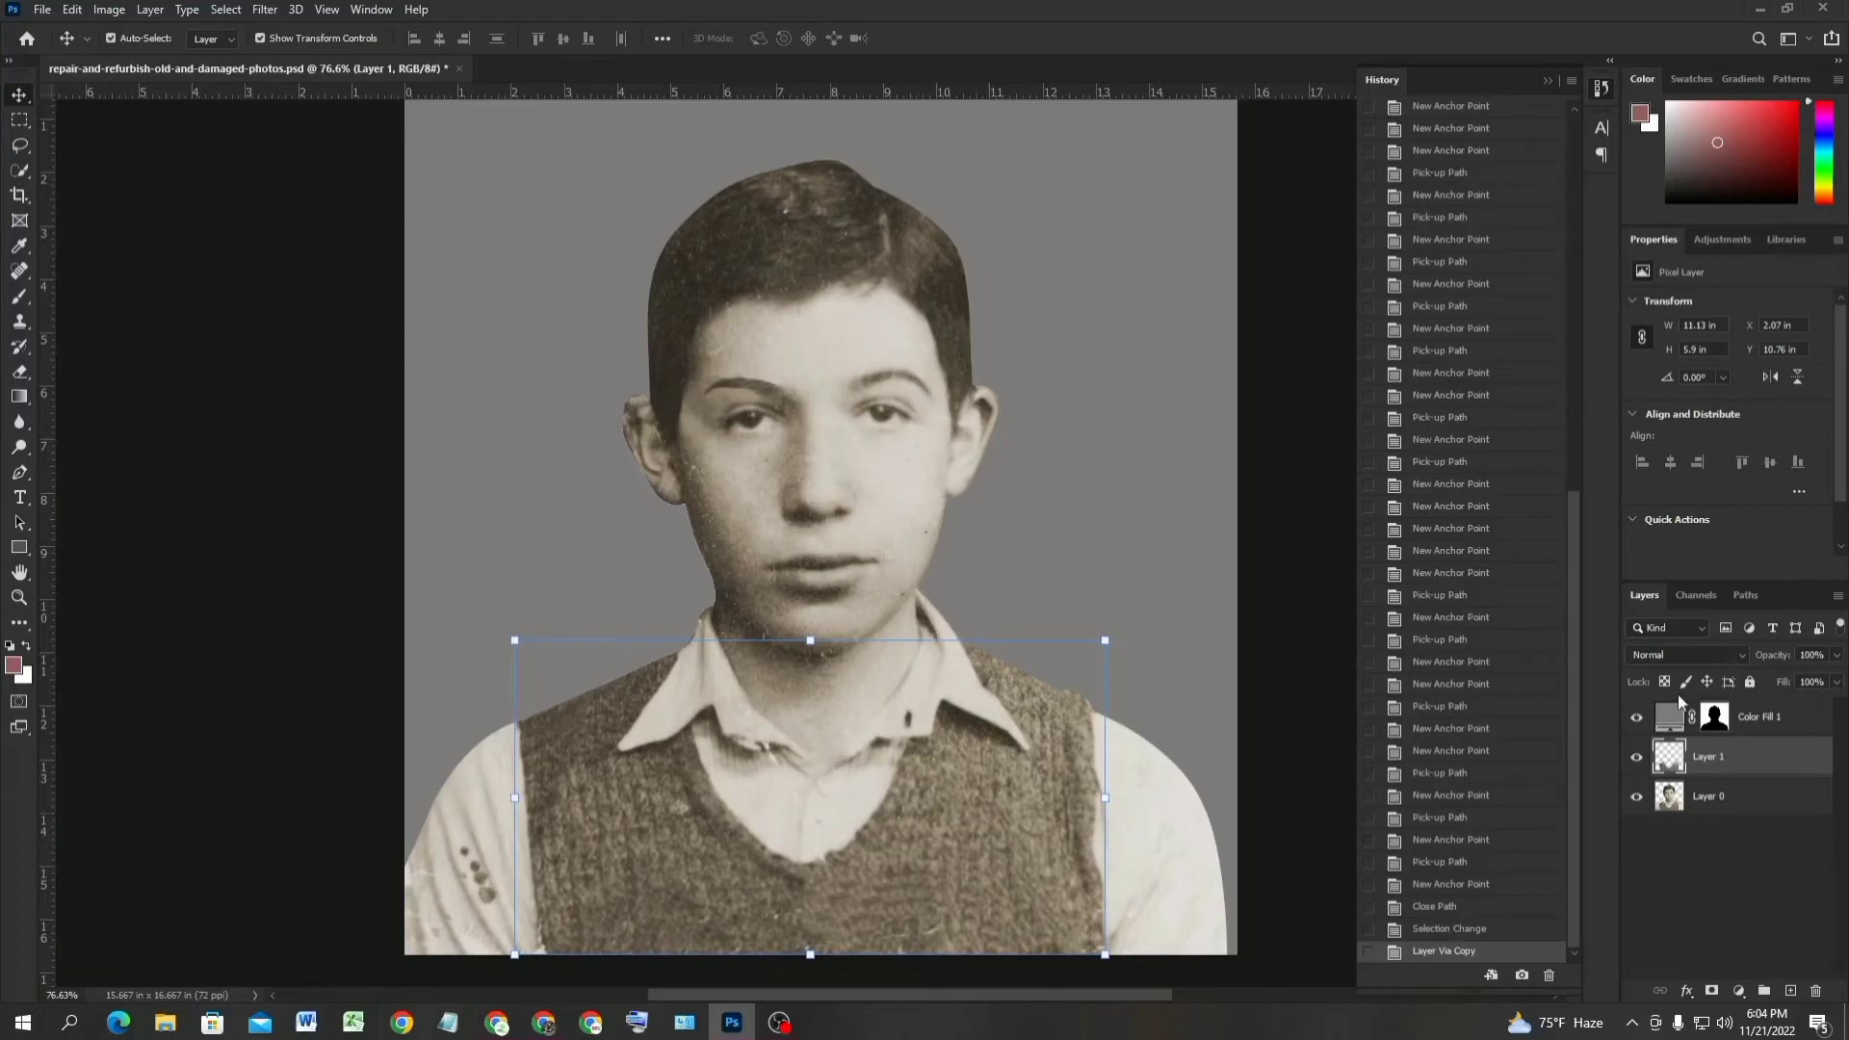
{"action": "left_click", "coordinate": [1636, 798]}
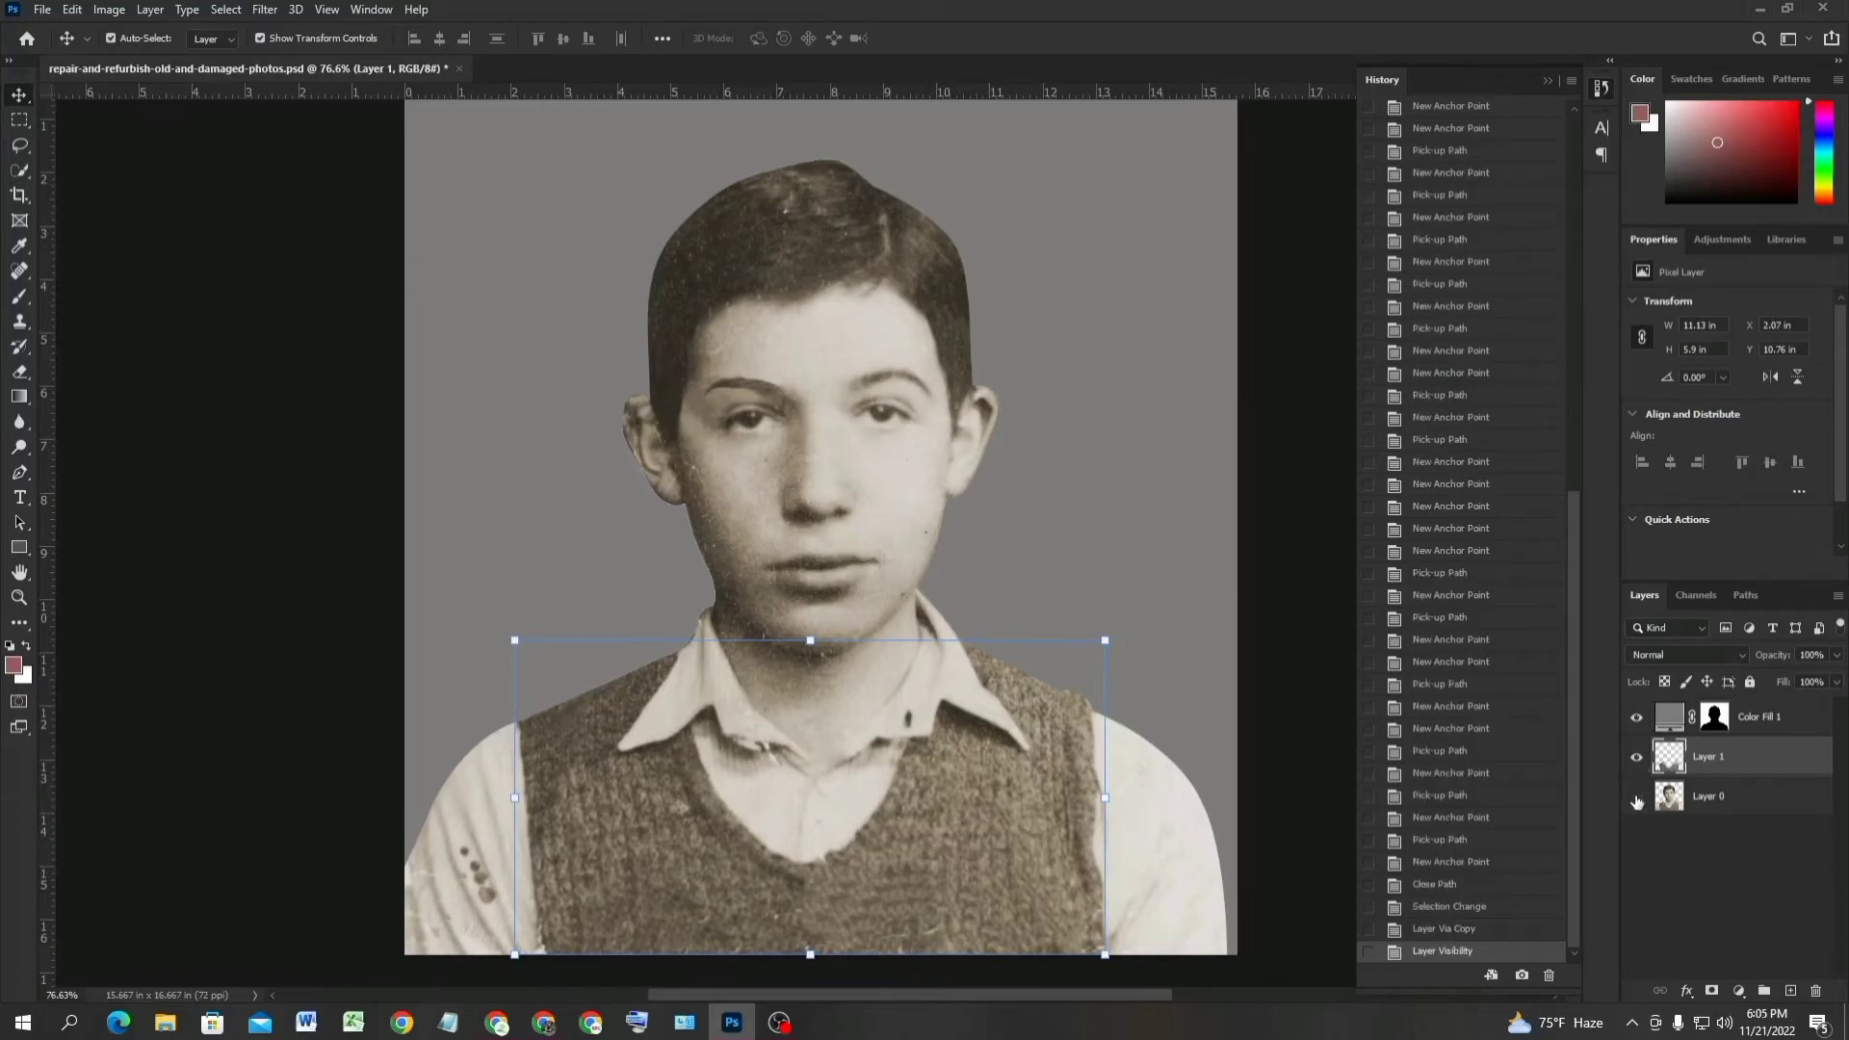
{"action": "left_click", "coordinate": [1636, 800]}
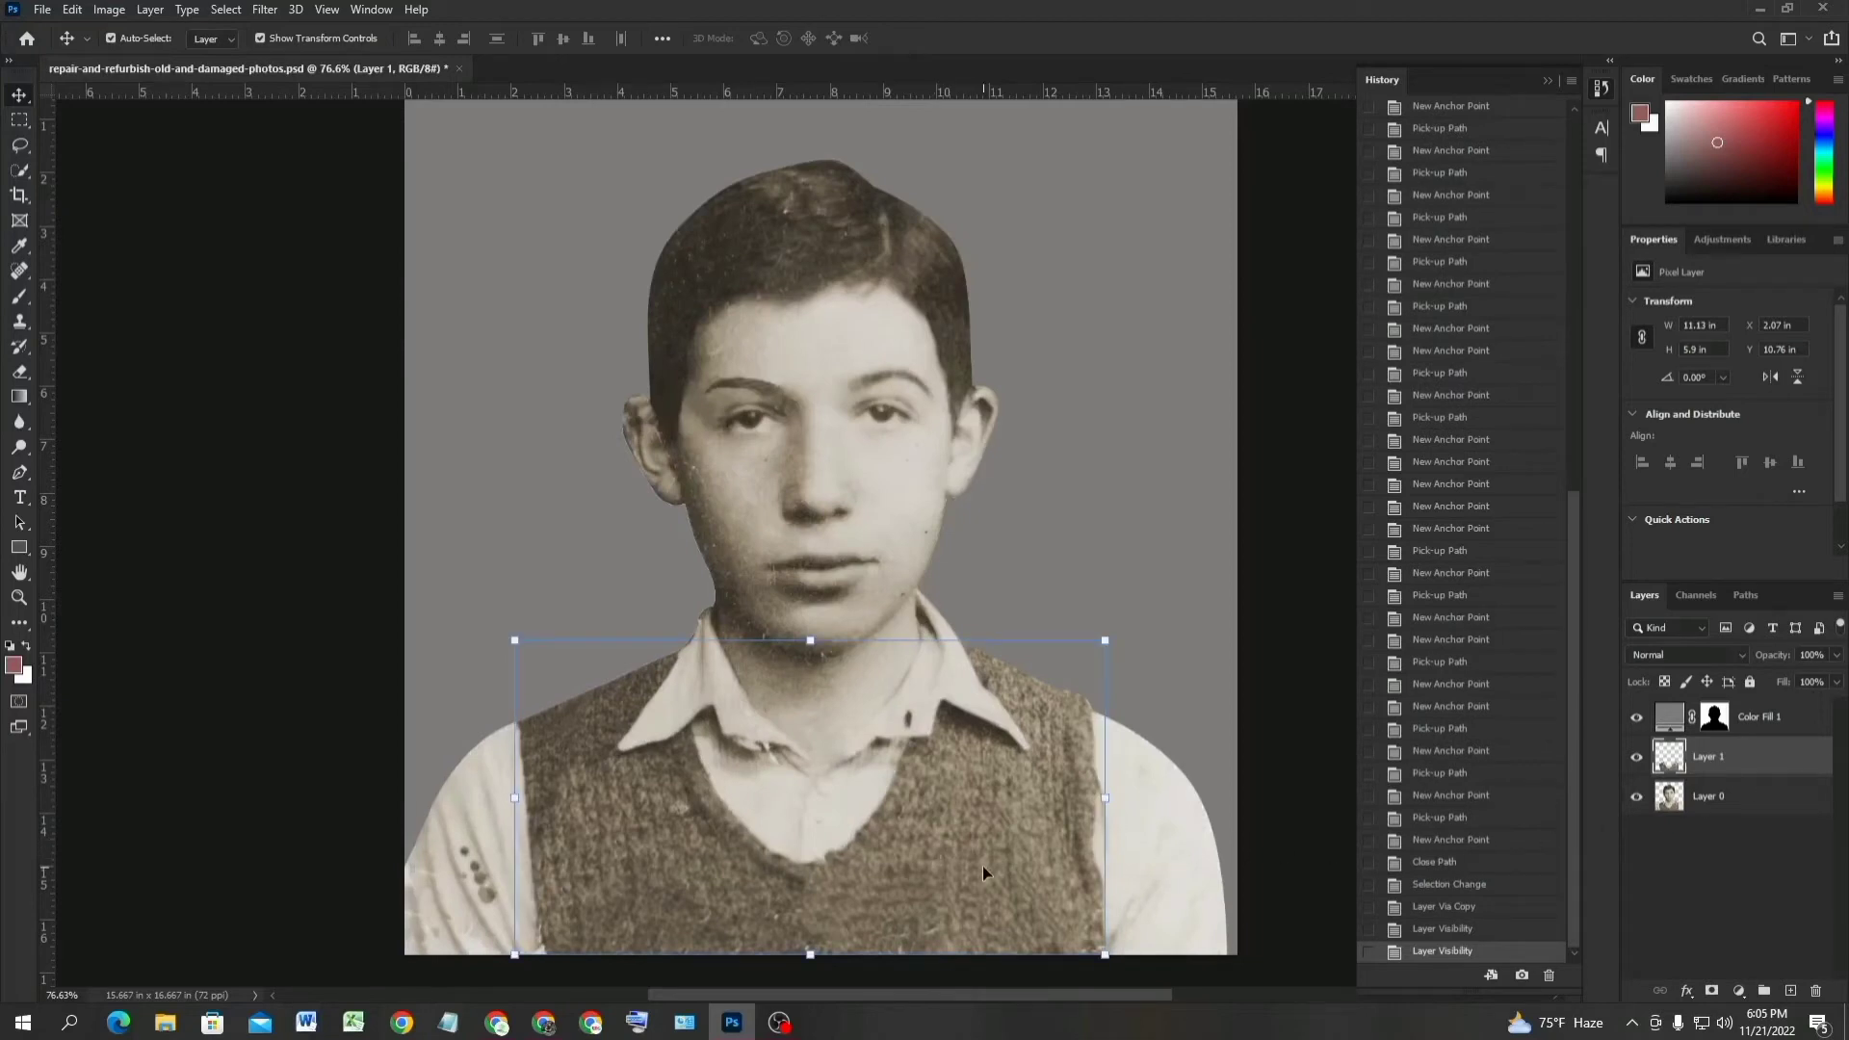
Darken the vest layer with a Levels adjustment, setting RGB input levels to 8, 0.62 and 232.
{"action": "left_click", "coordinate": [109, 10]}
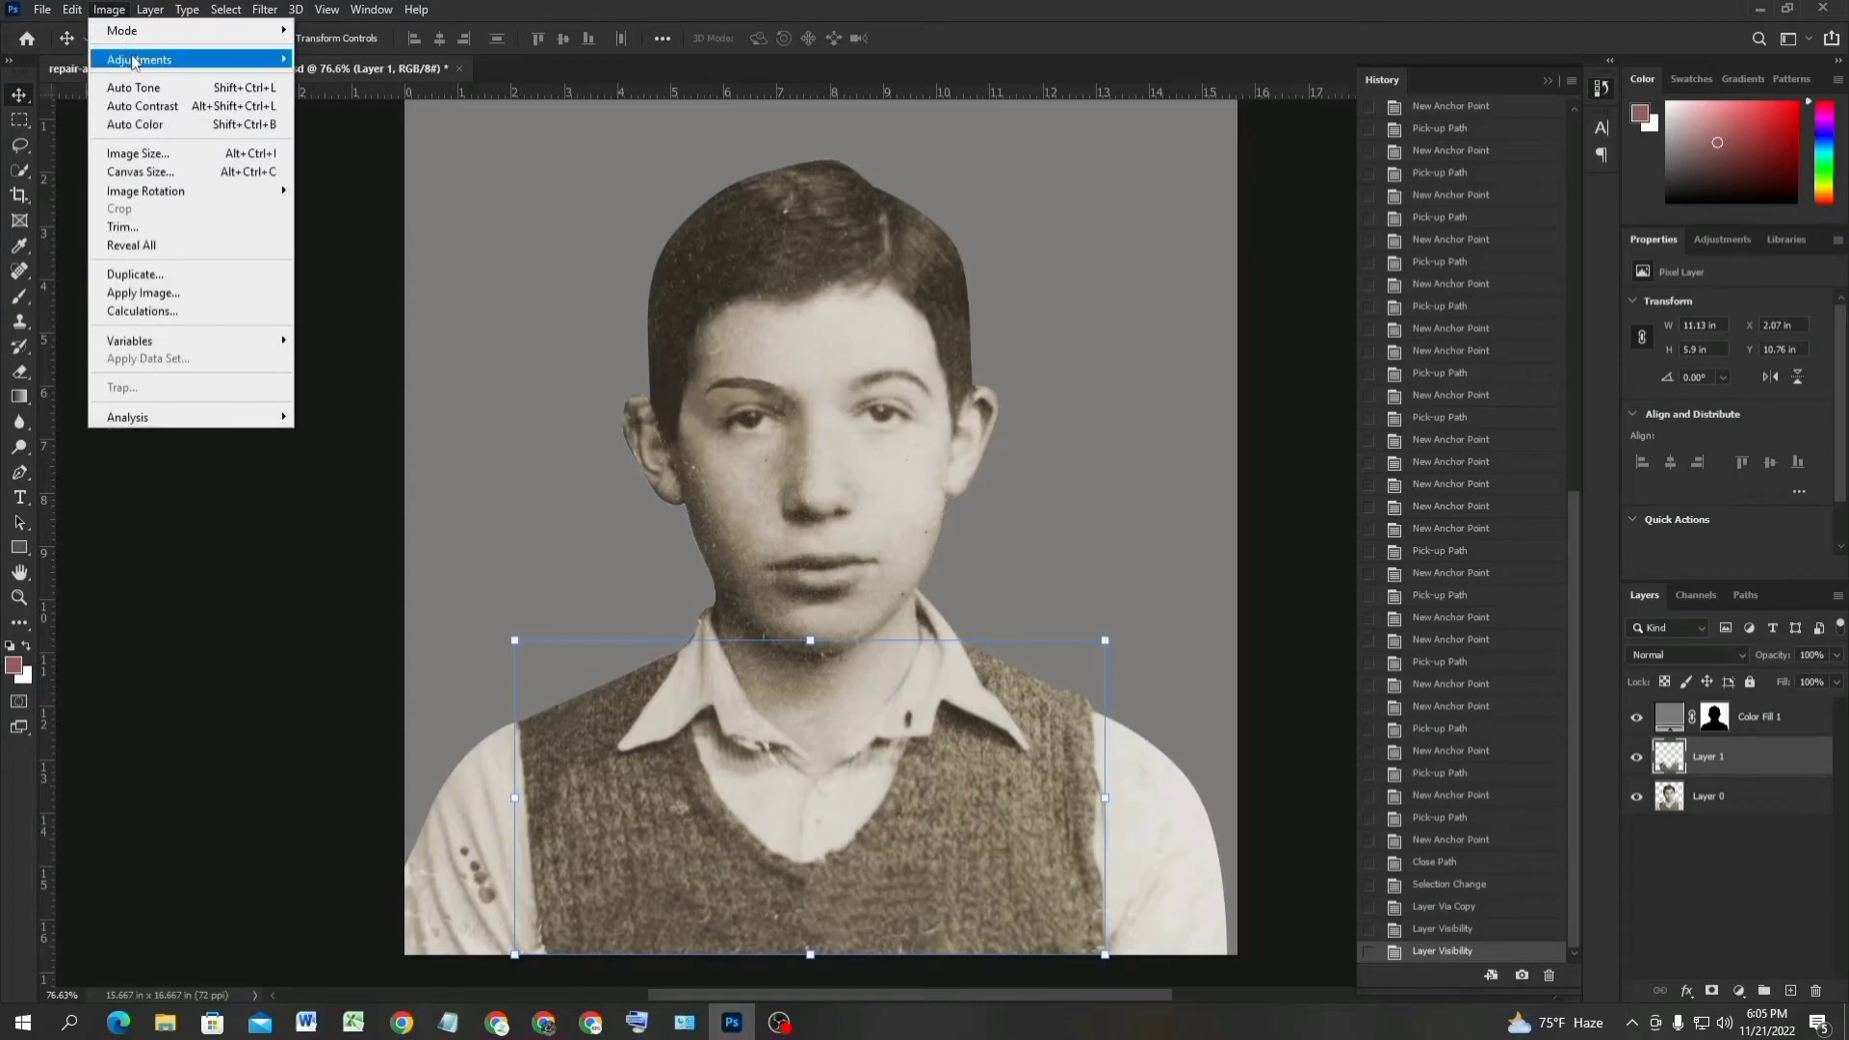
{"action": "mouse_move", "coordinate": [133, 62]}
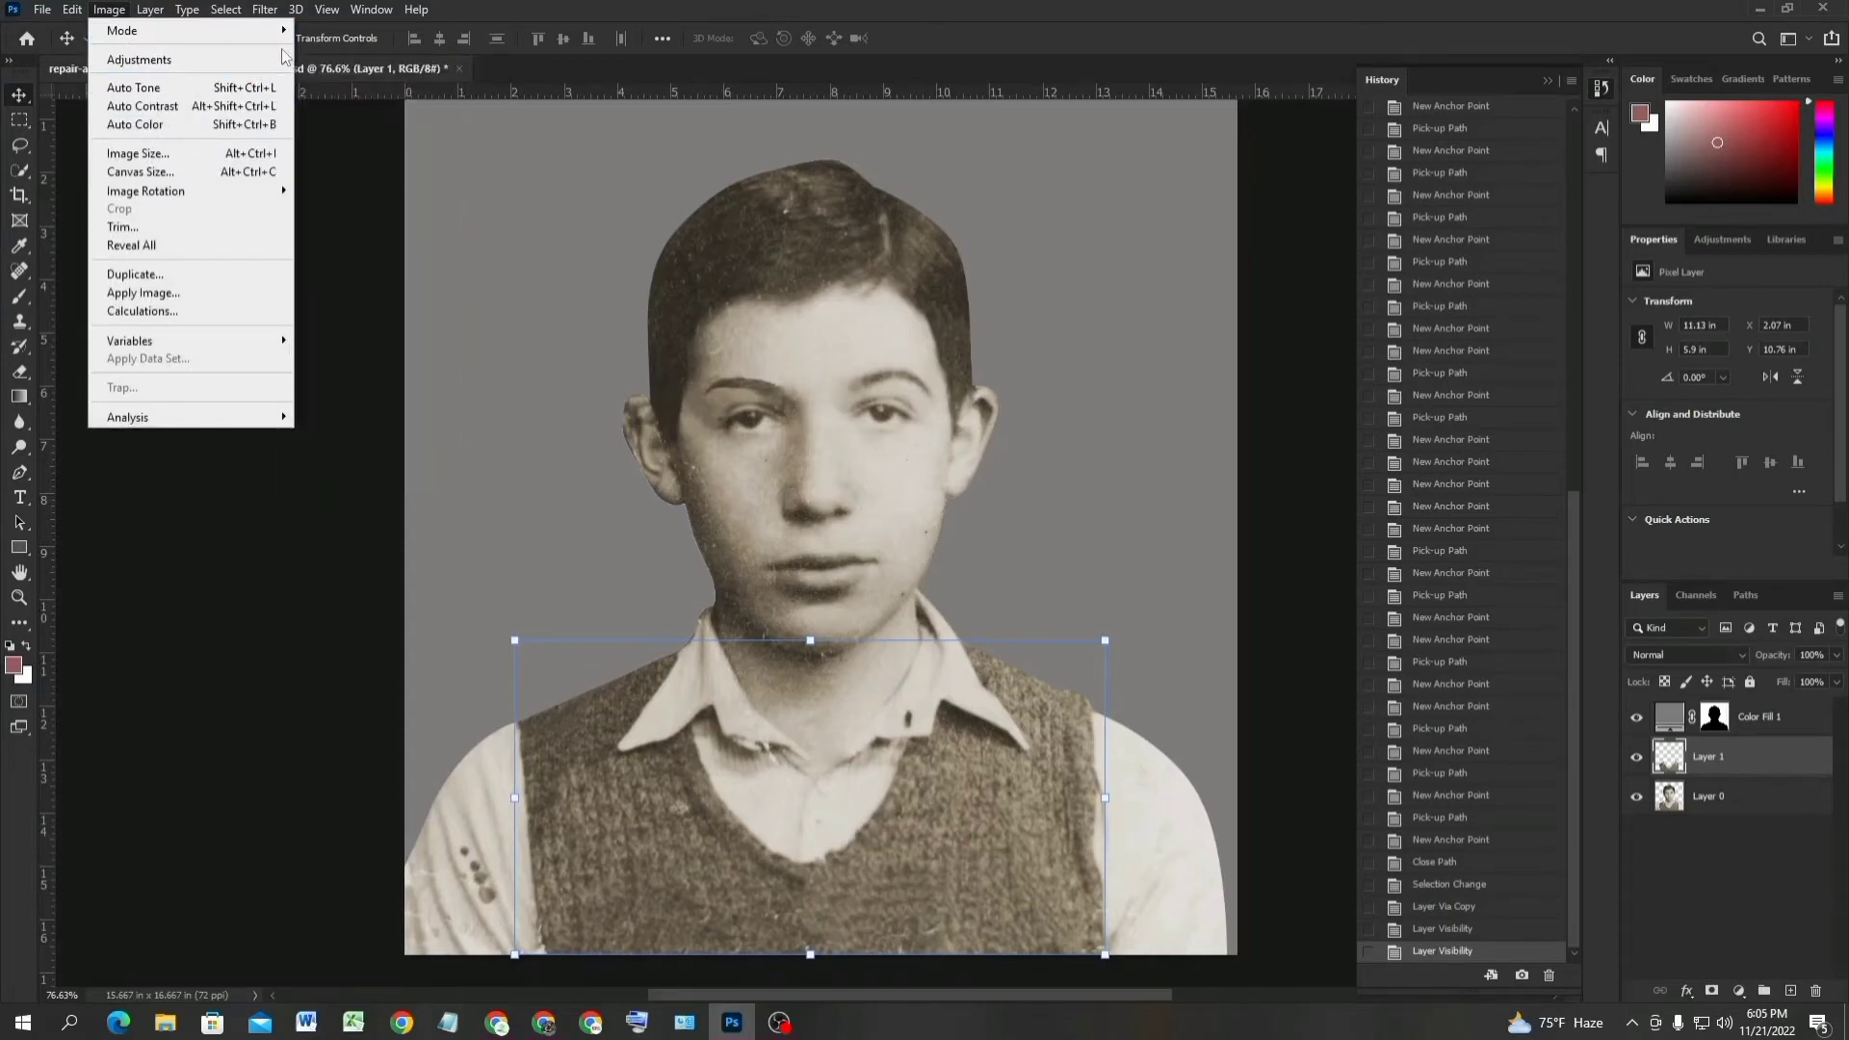
{"action": "mouse_move", "coordinate": [284, 58]}
{"action": "left_click", "coordinate": [373, 79]}
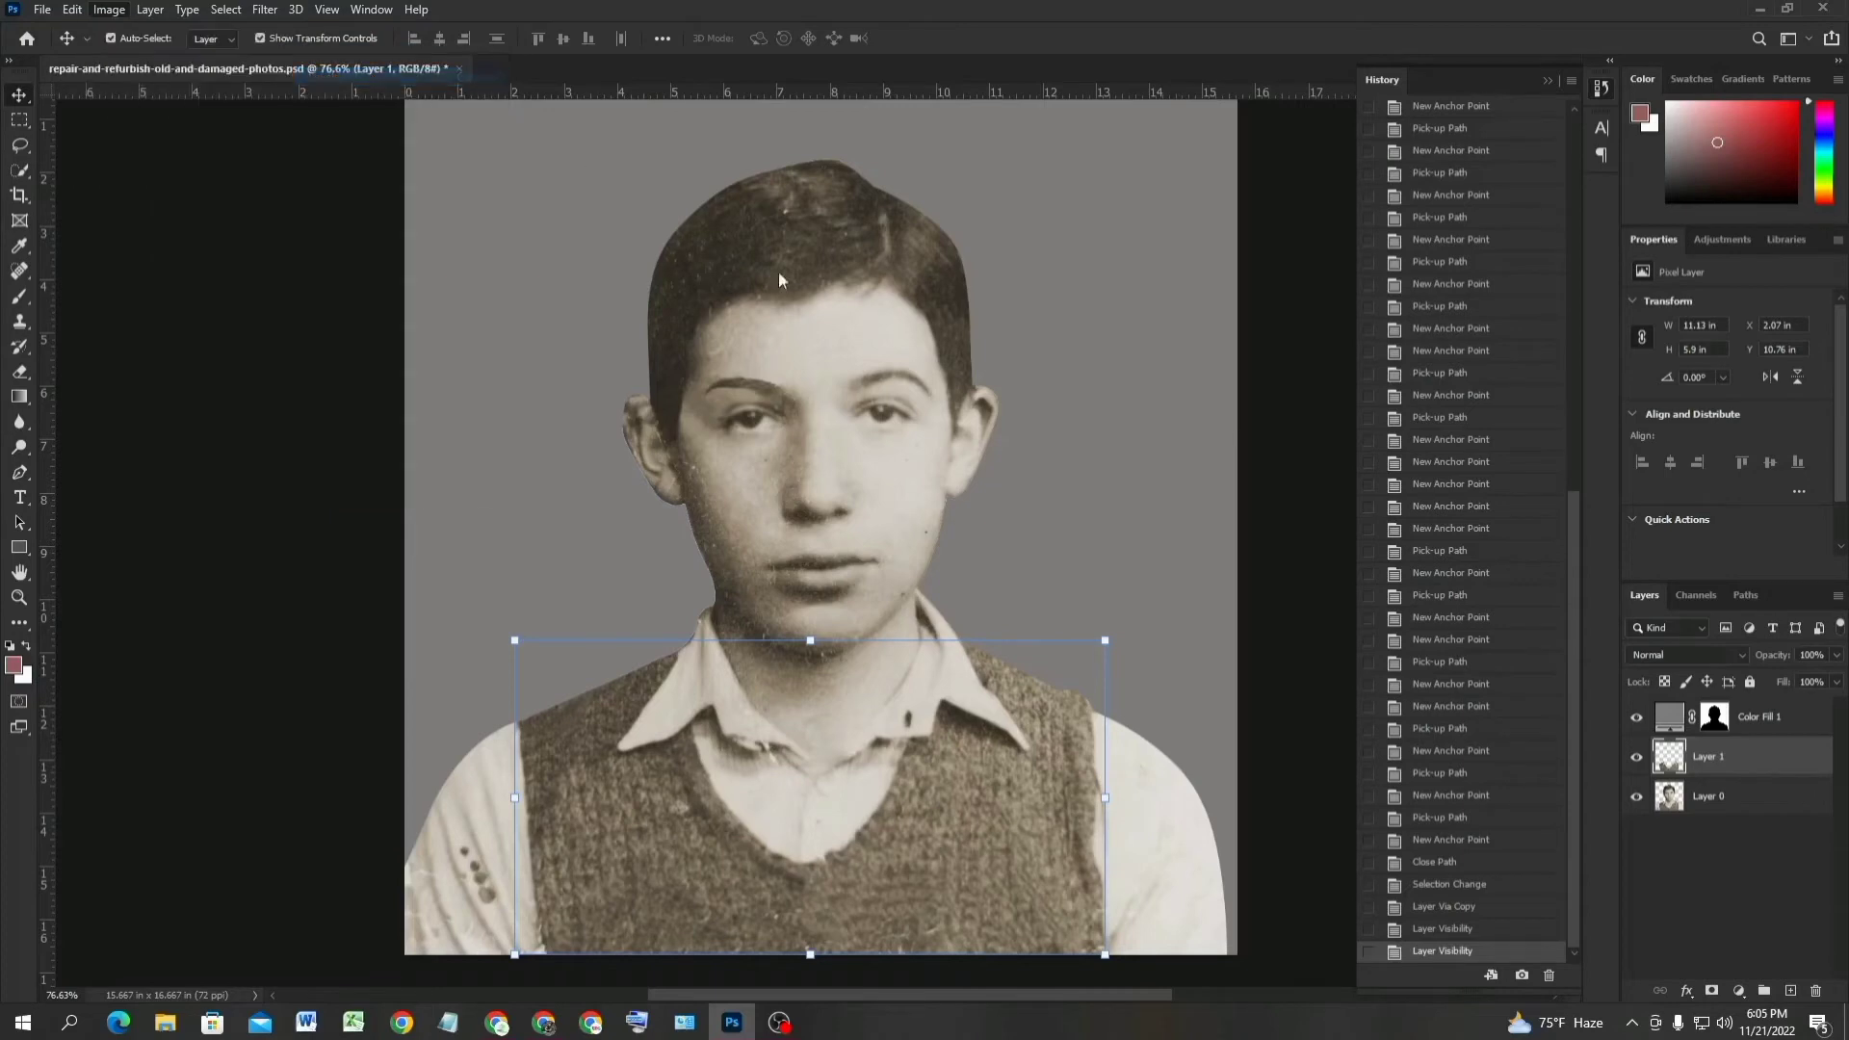
{"action": "left_click_drag", "start_coordinate": [1280, 416], "coordinate": [1317, 430]}
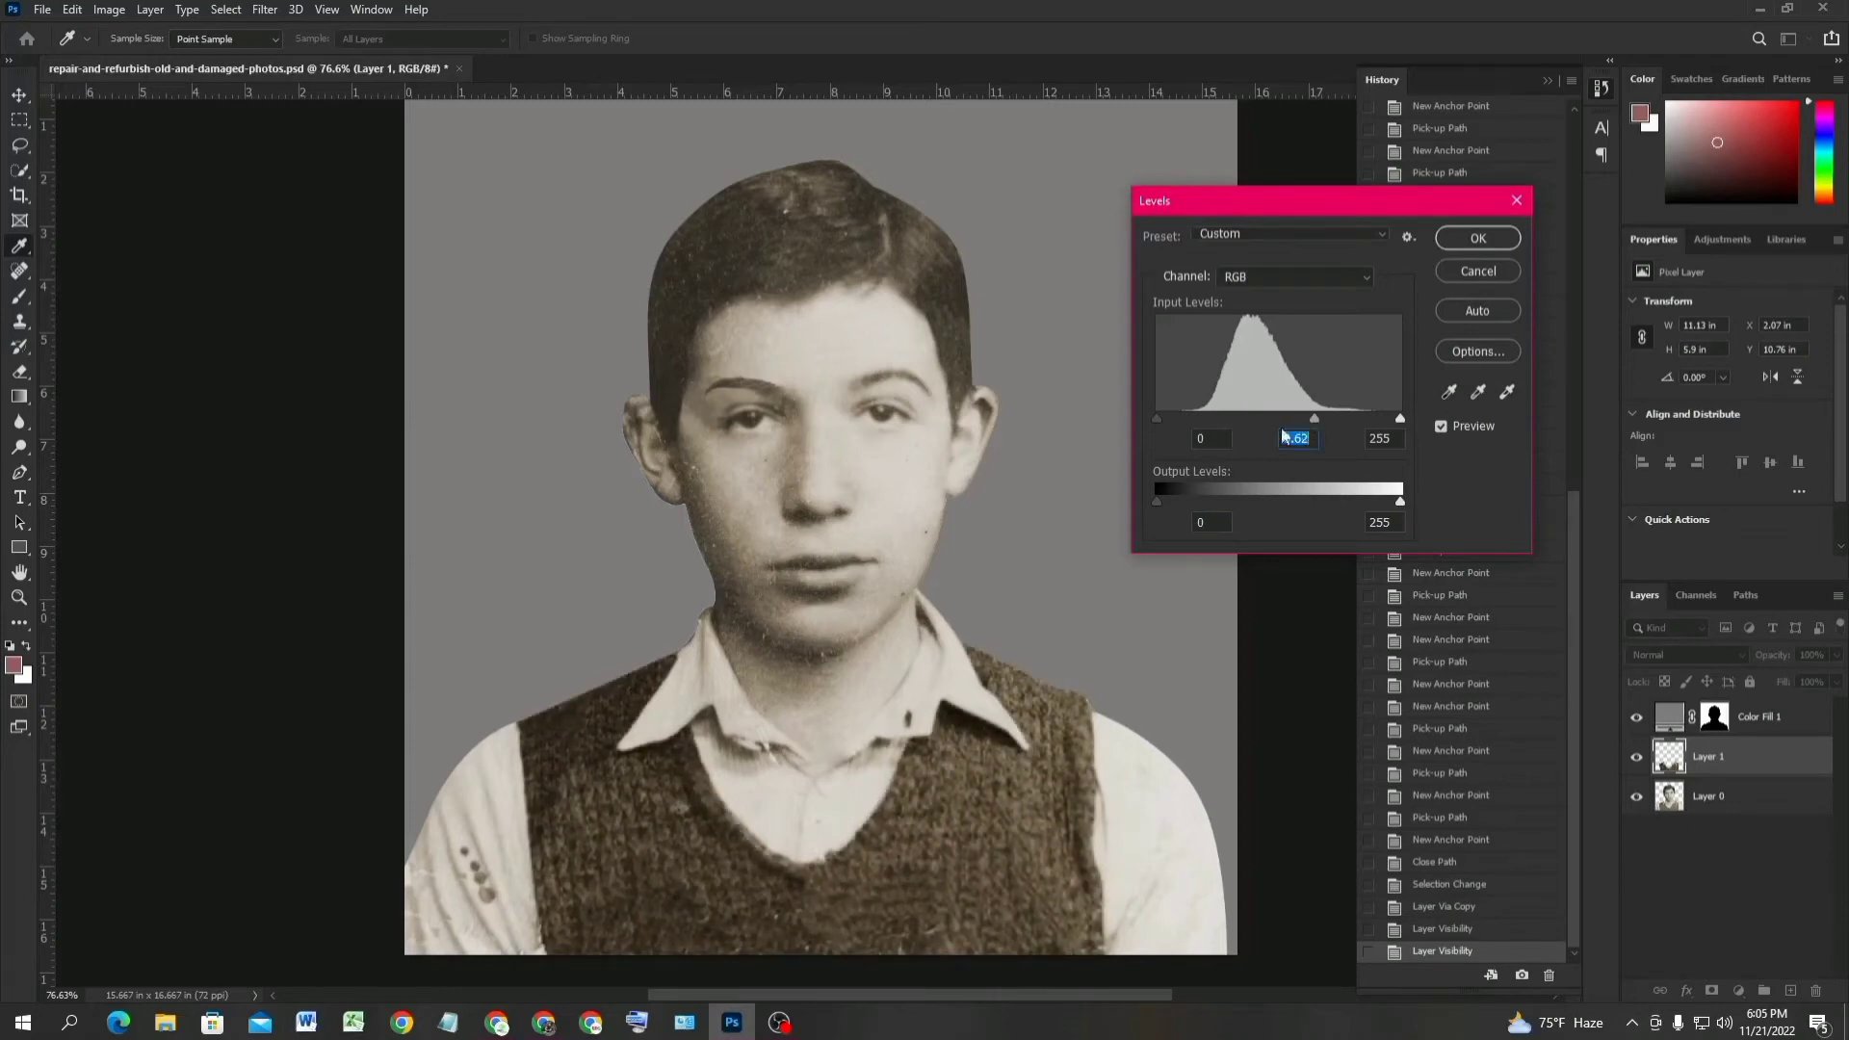
{"action": "left_click_drag", "start_coordinate": [1156, 421], "coordinate": [1109, 420]}
{"action": "left_click_drag", "start_coordinate": [1379, 421], "coordinate": [1377, 419]}
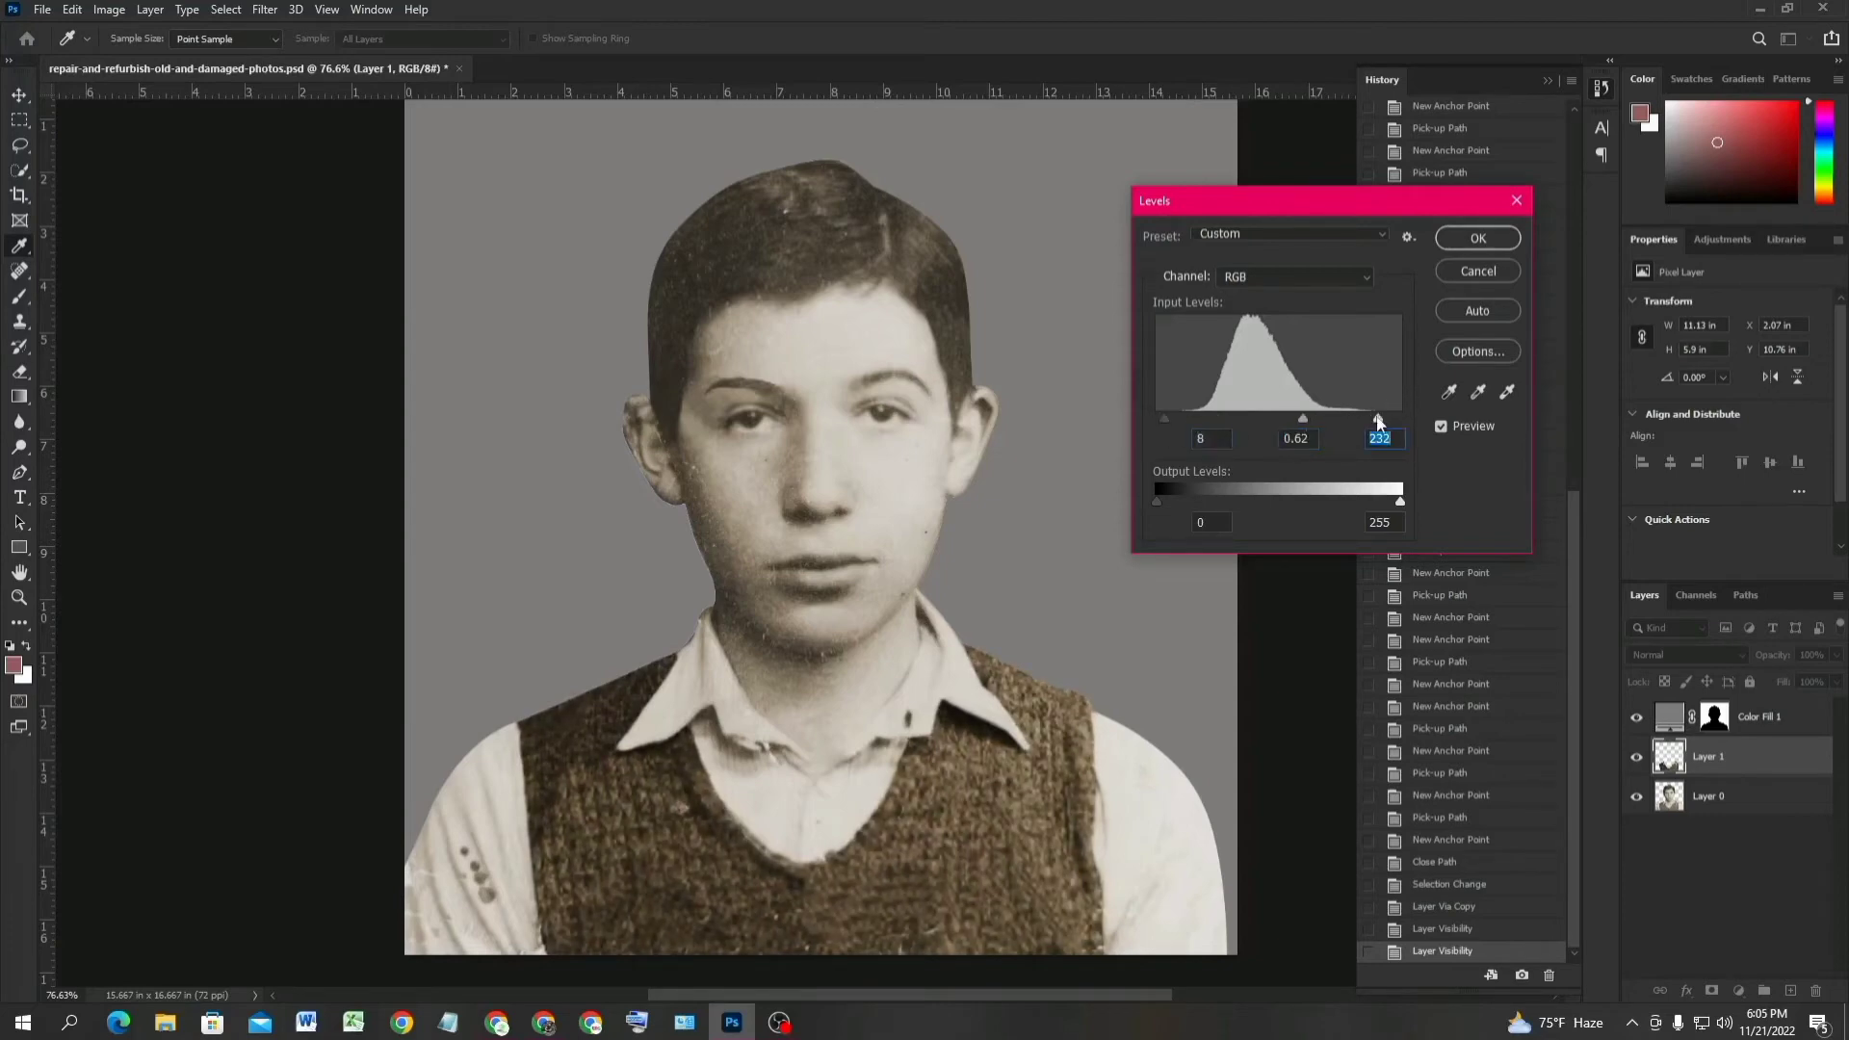
Shift the vest toward purple in the Levels blue channel, setting input levels to 24, 1.26 and 201.
{"action": "left_click", "coordinate": [1331, 281]}
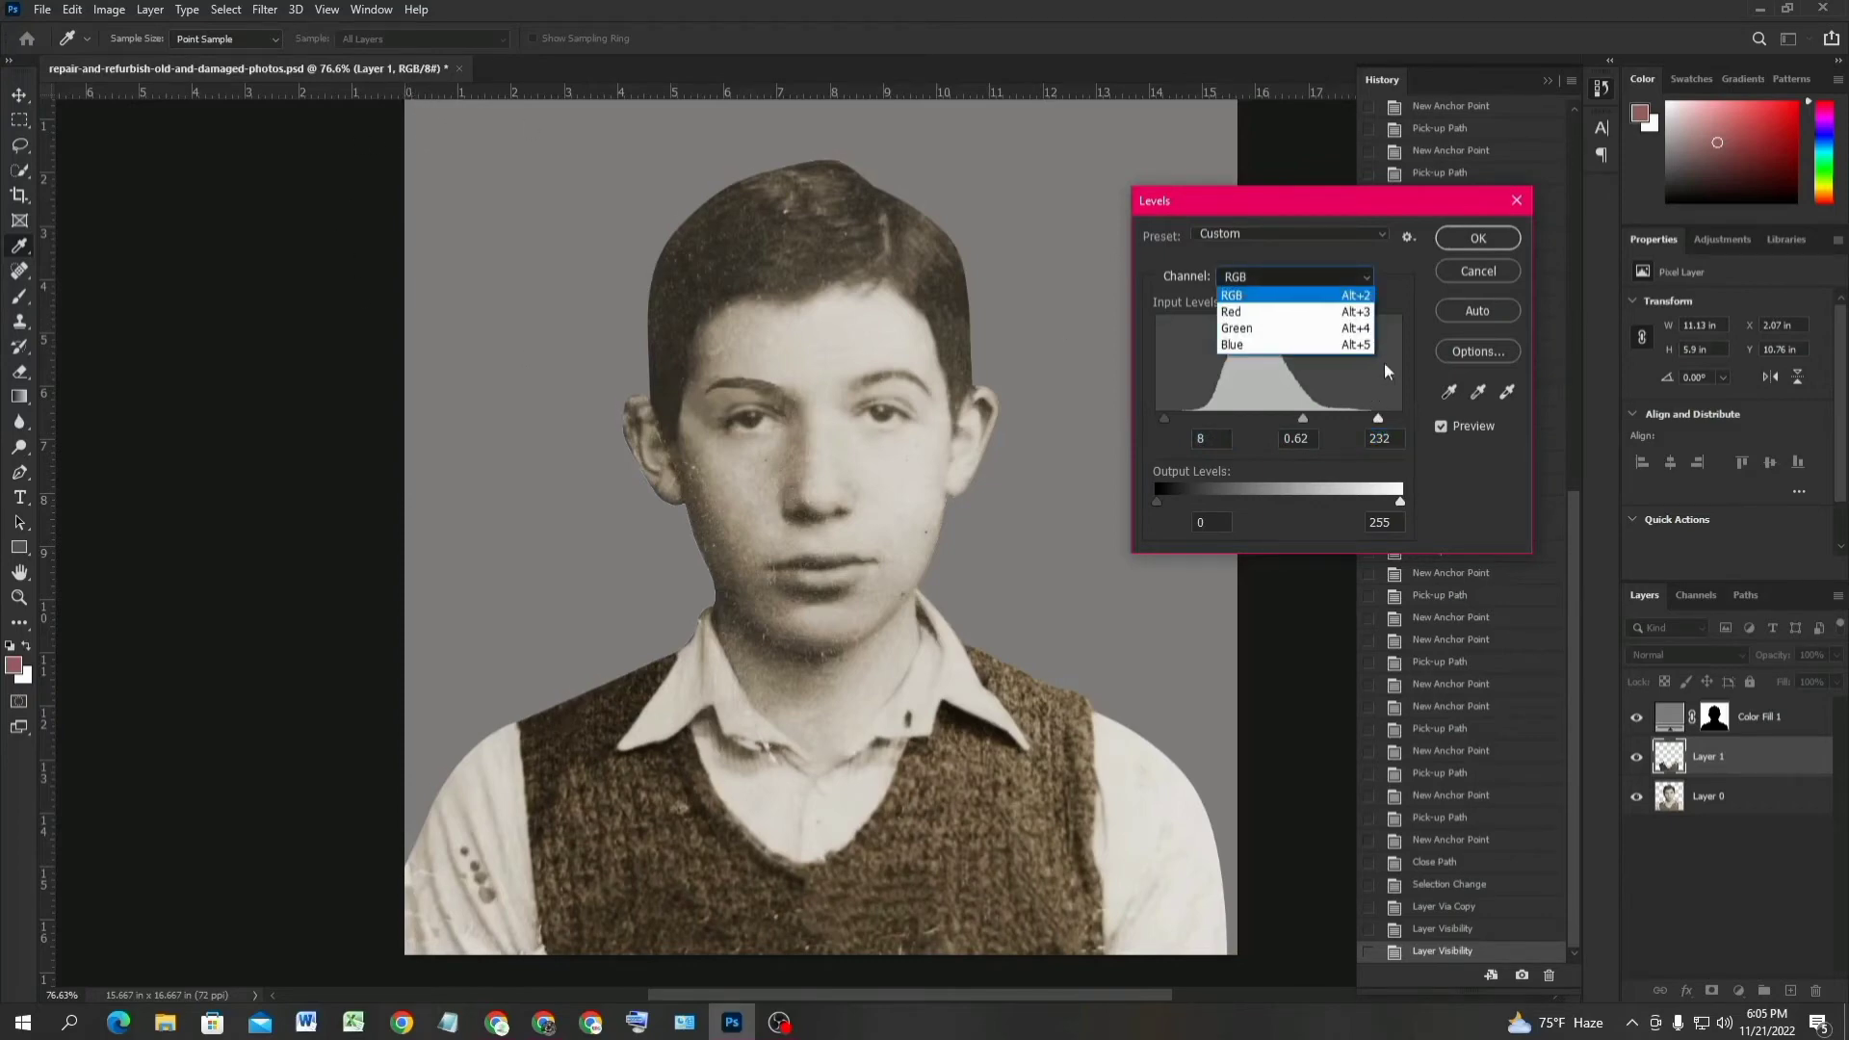
{"action": "left_click", "coordinate": [1290, 344]}
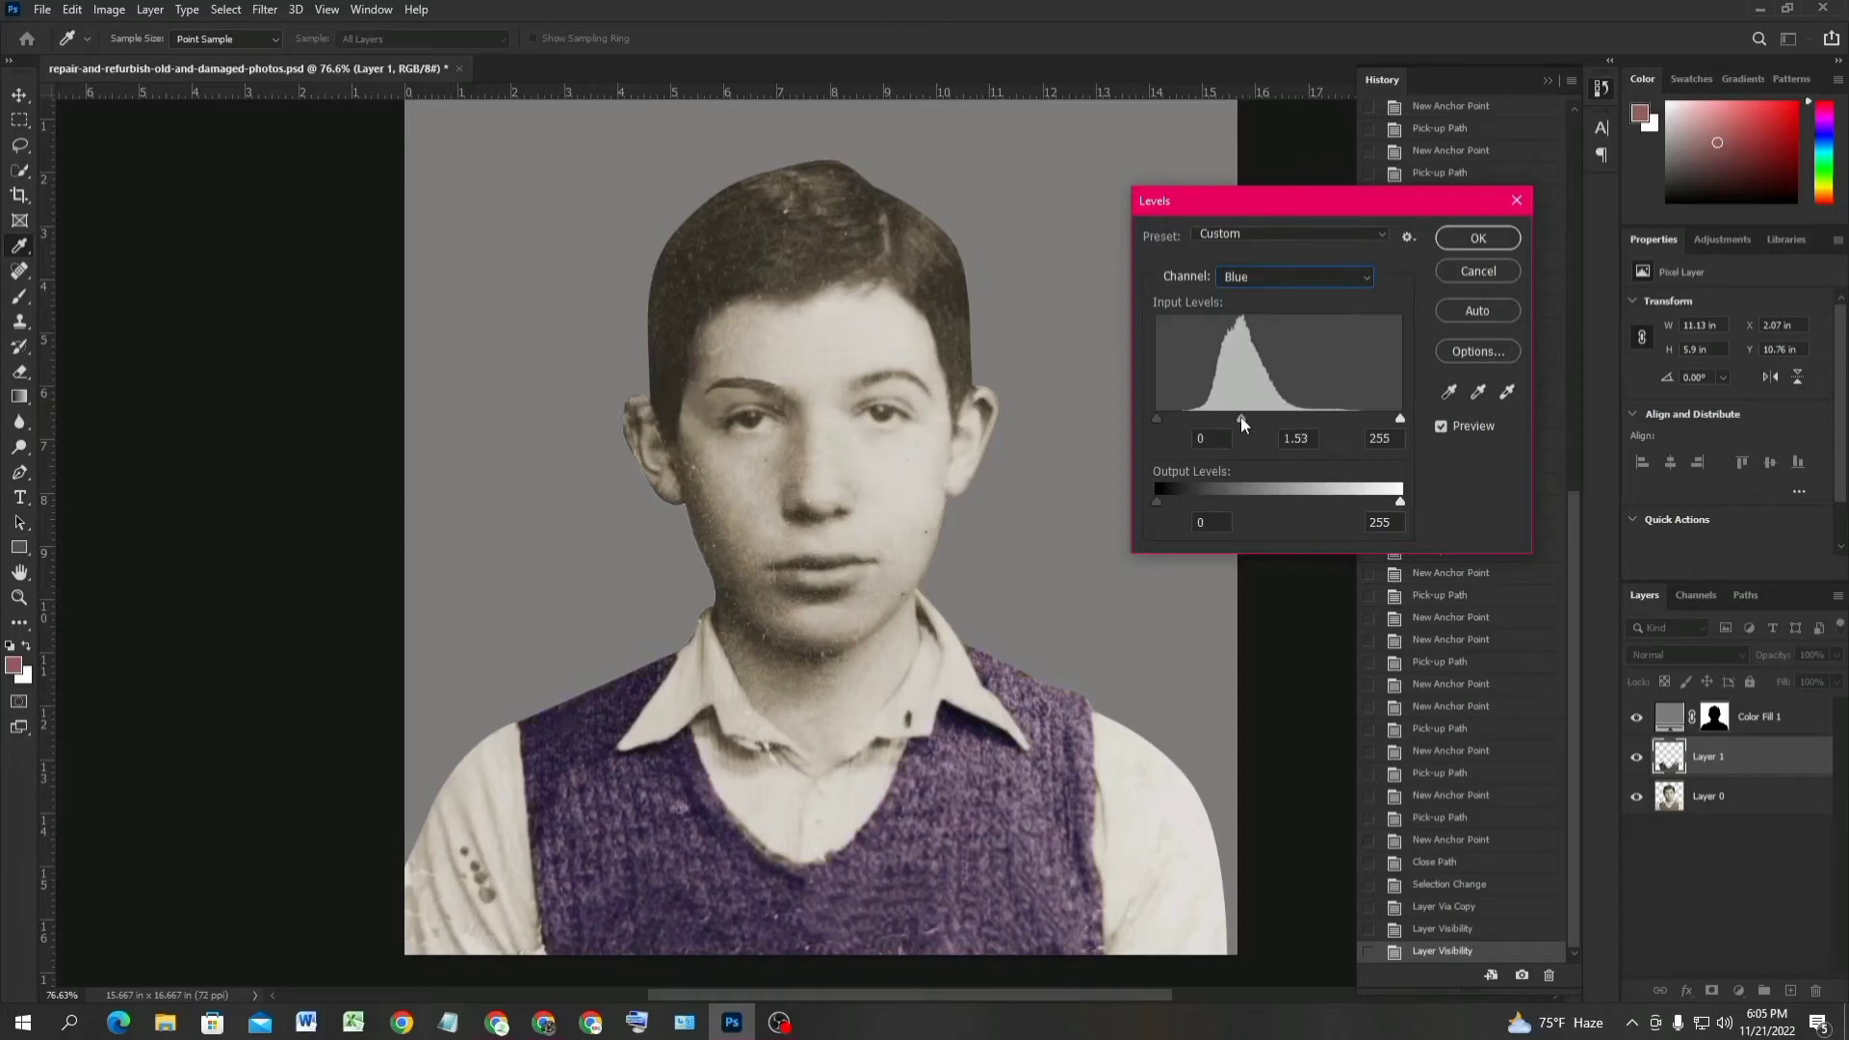
{"action": "left_click_drag", "start_coordinate": [1240, 418], "coordinate": [1179, 417]}
{"action": "left_click_drag", "start_coordinate": [1351, 422], "coordinate": [1348, 421]}
{"action": "left_click", "coordinate": [1250, 420]}
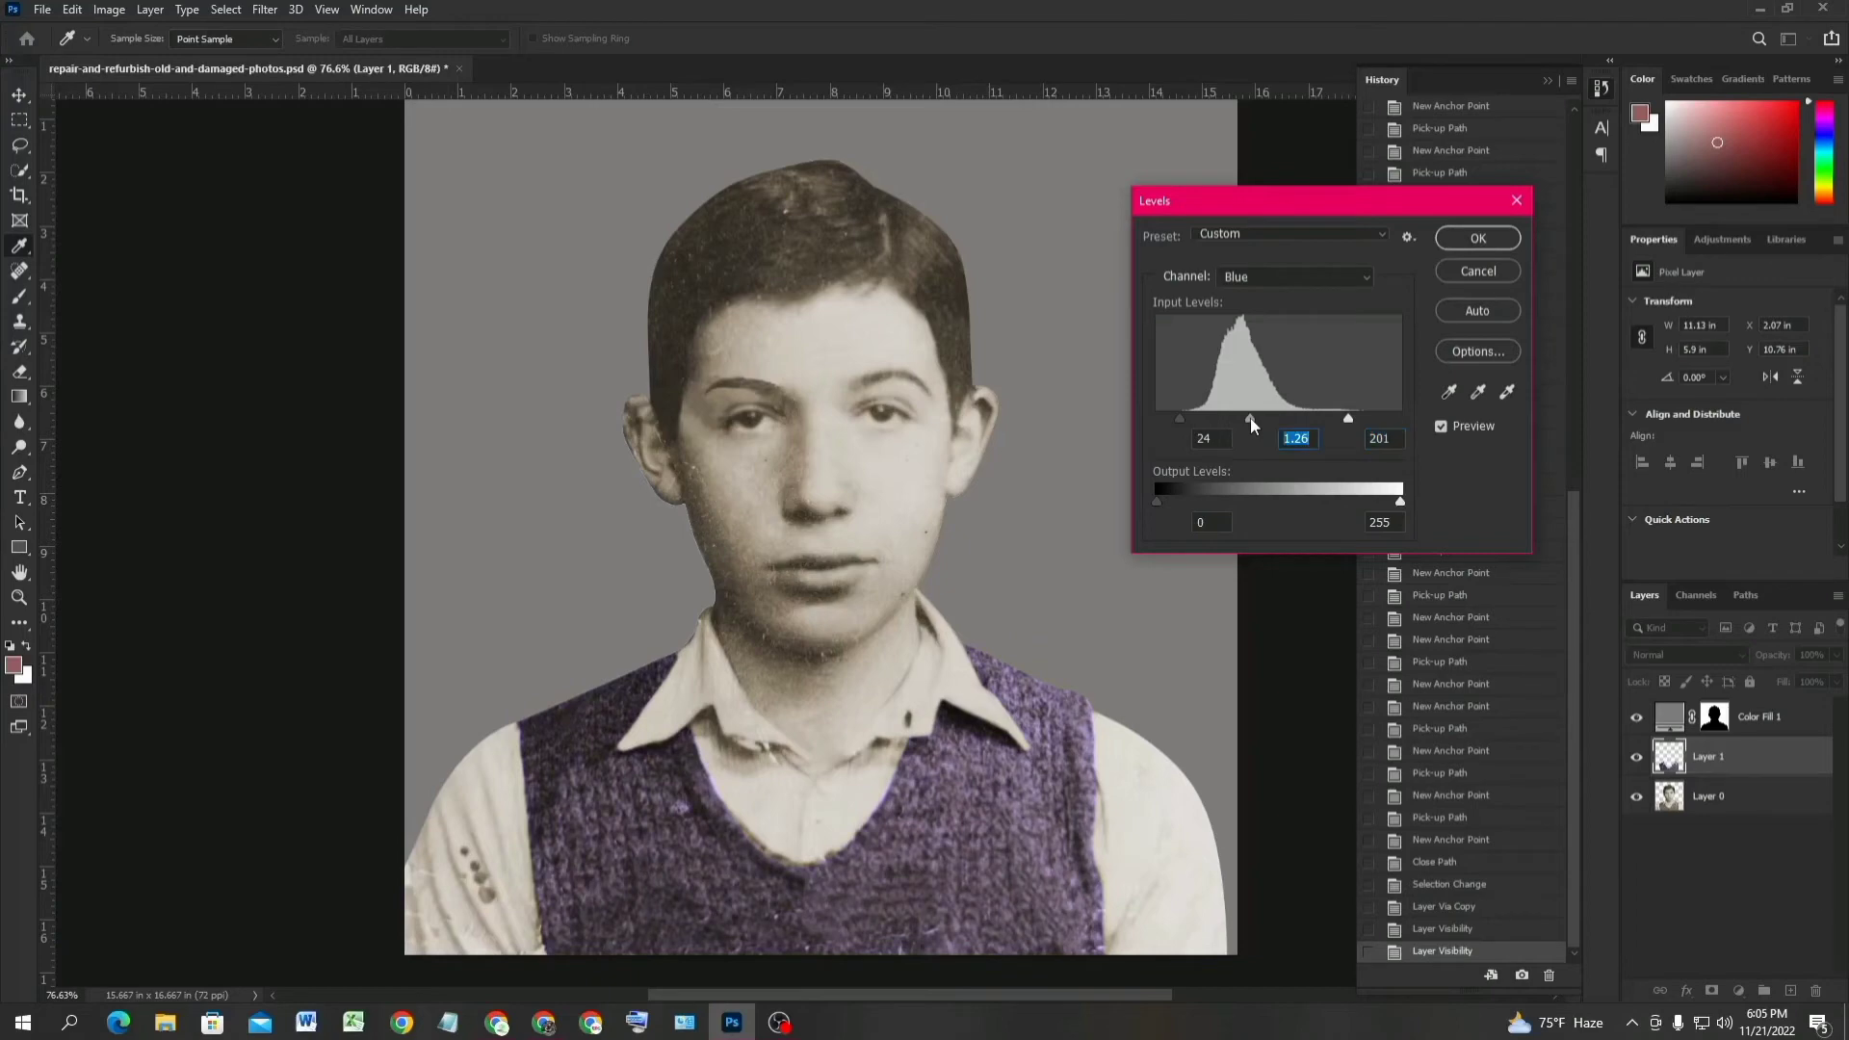
Set the vest's Levels green channel inputs to 14, 0.94 and 255, apply the adjustment and deselect the layer.
{"action": "left_click", "coordinate": [1297, 282]}
{"action": "left_click", "coordinate": [1280, 327]}
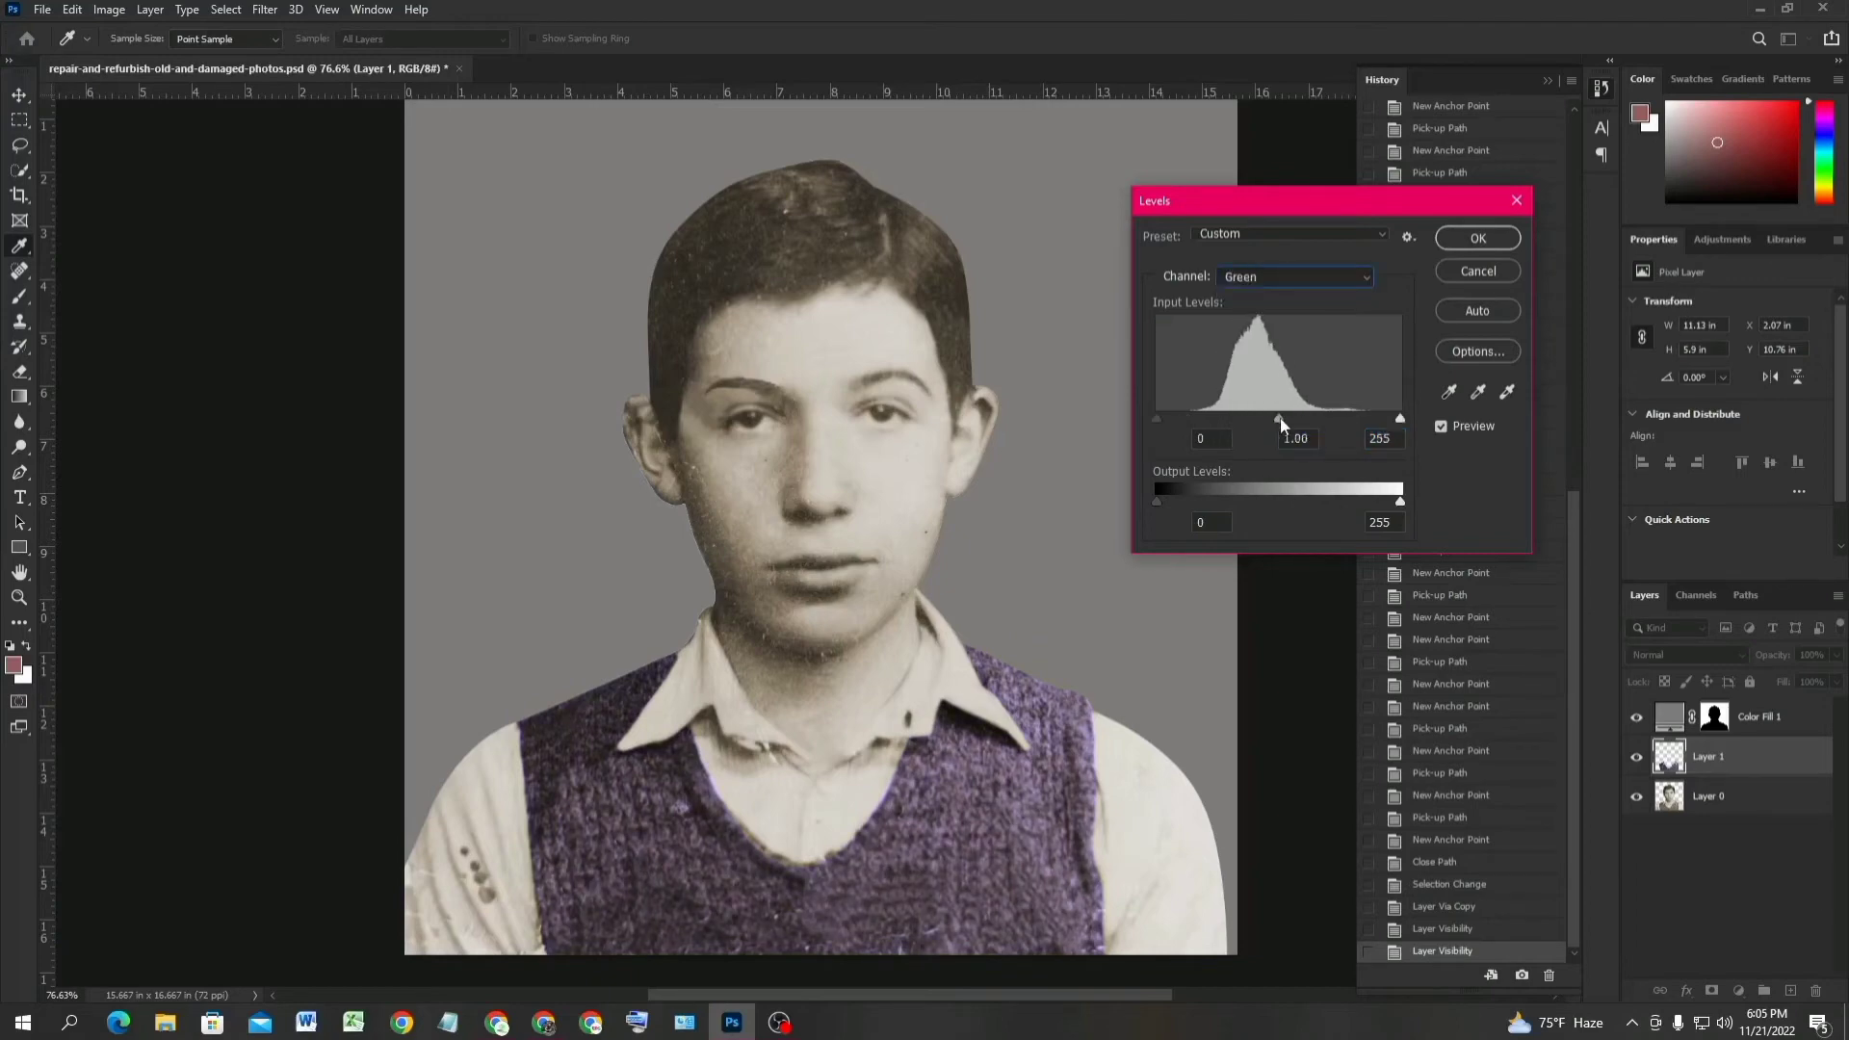
{"action": "mouse_move", "coordinate": [1298, 418]}
{"action": "left_mouse_down"}
{"action": "mouse_move", "coordinate": [1314, 414]}
{"action": "mouse_move", "coordinate": [1275, 414]}
{"action": "left_mouse_up"}
{"action": "left_click_drag", "start_coordinate": [1401, 420], "coordinate": [1402, 416]}
{"action": "left_click_drag", "start_coordinate": [1178, 418], "coordinate": [1170, 414]}
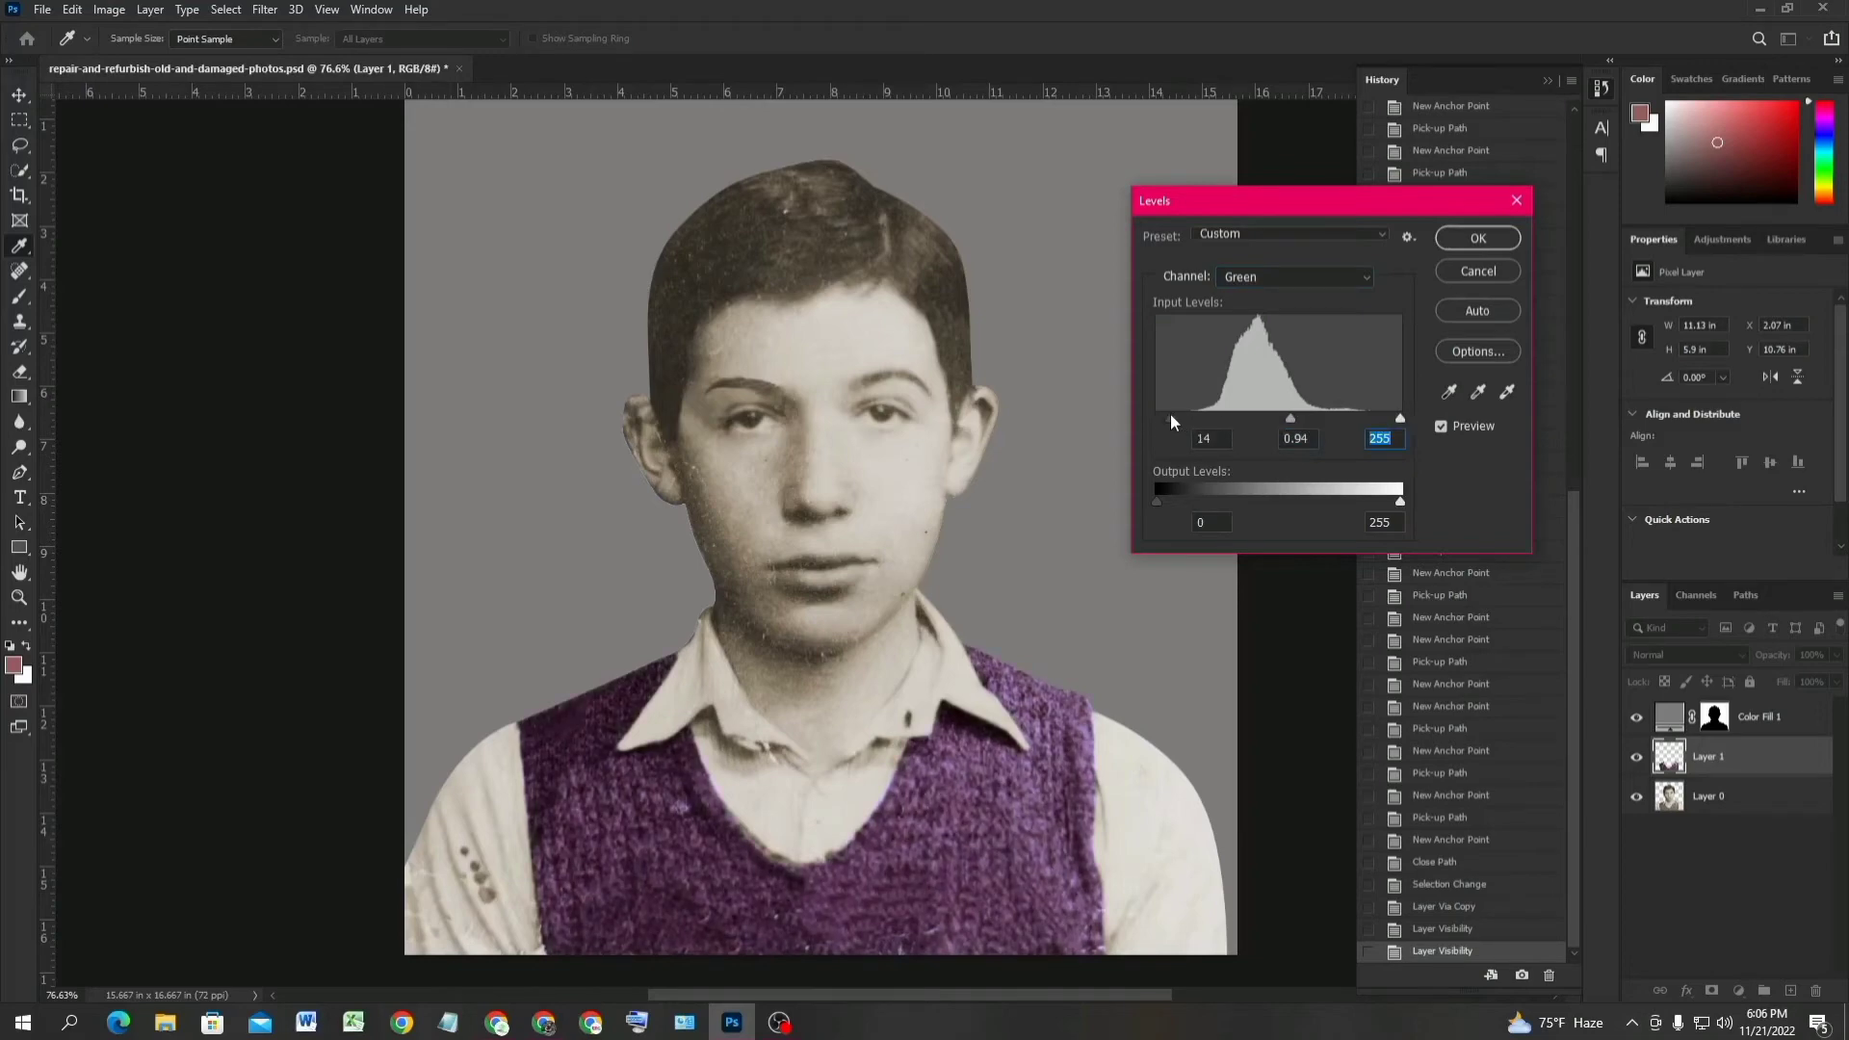
{"action": "left_click", "coordinate": [1476, 238]}
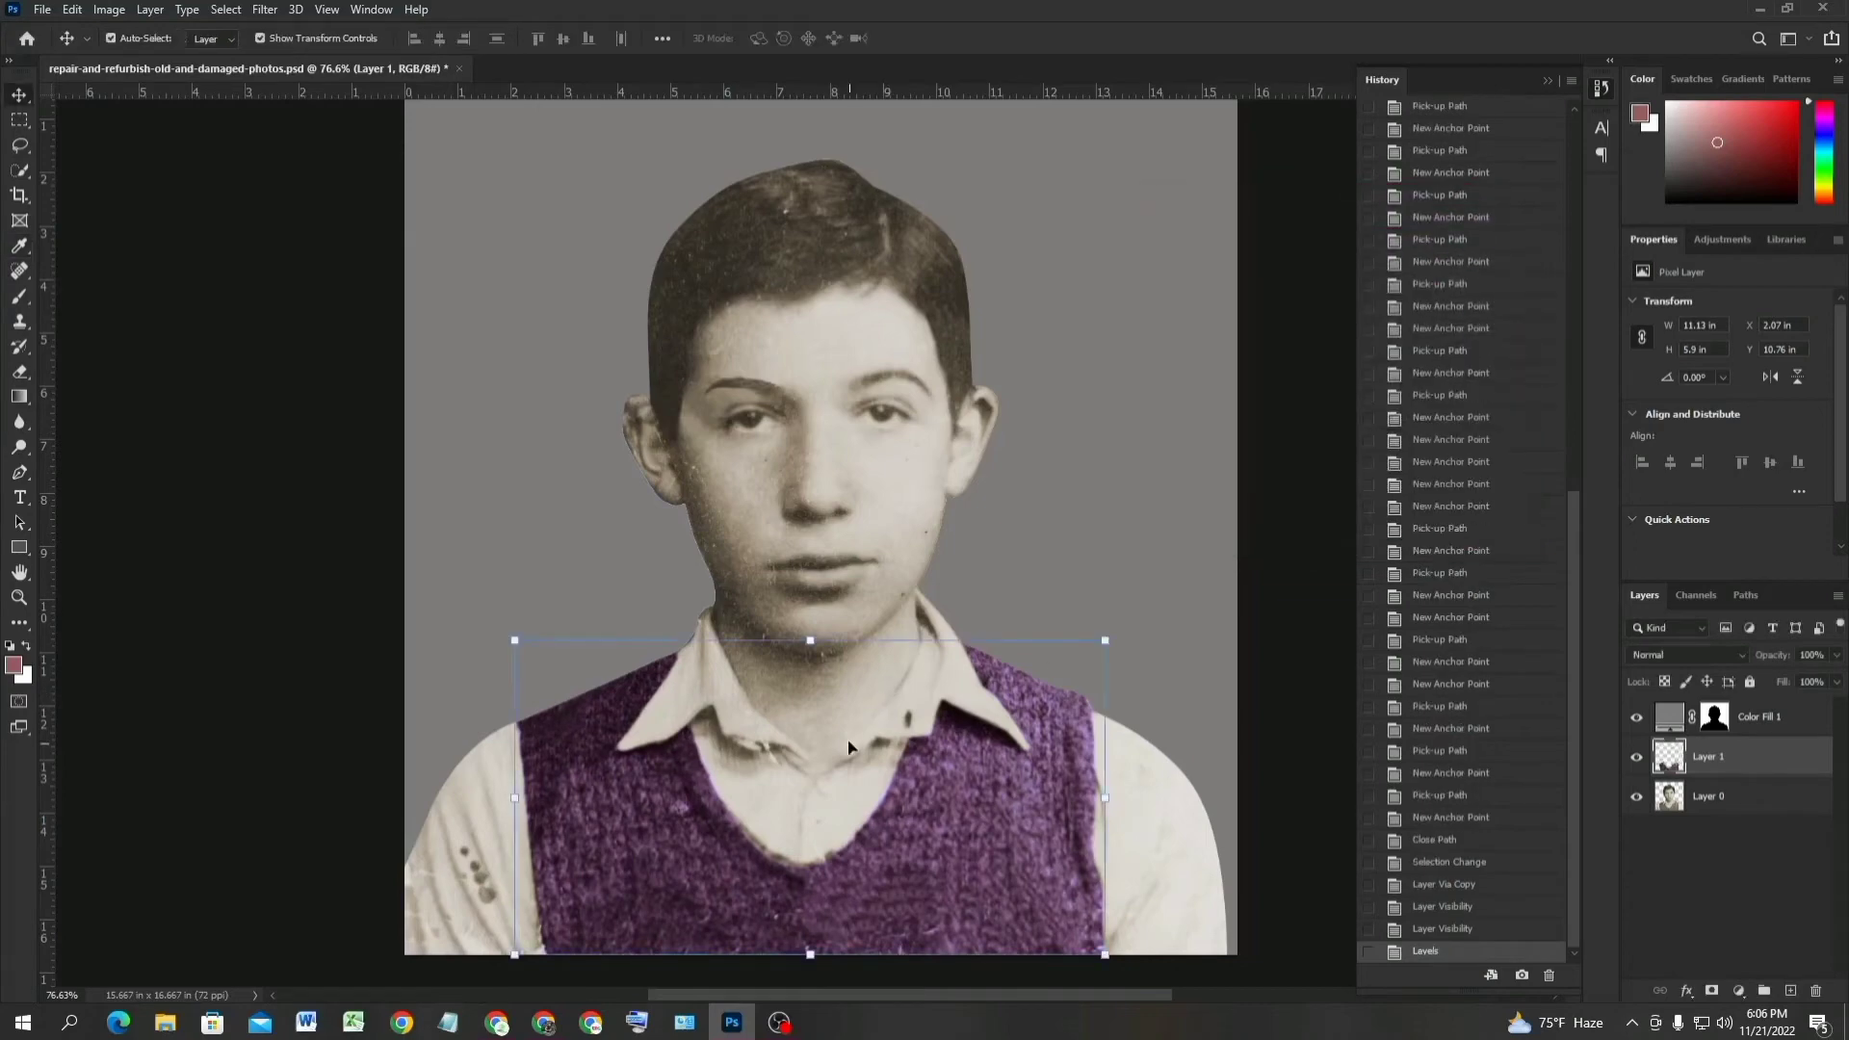
{"action": "key", "text": "ctrl"}
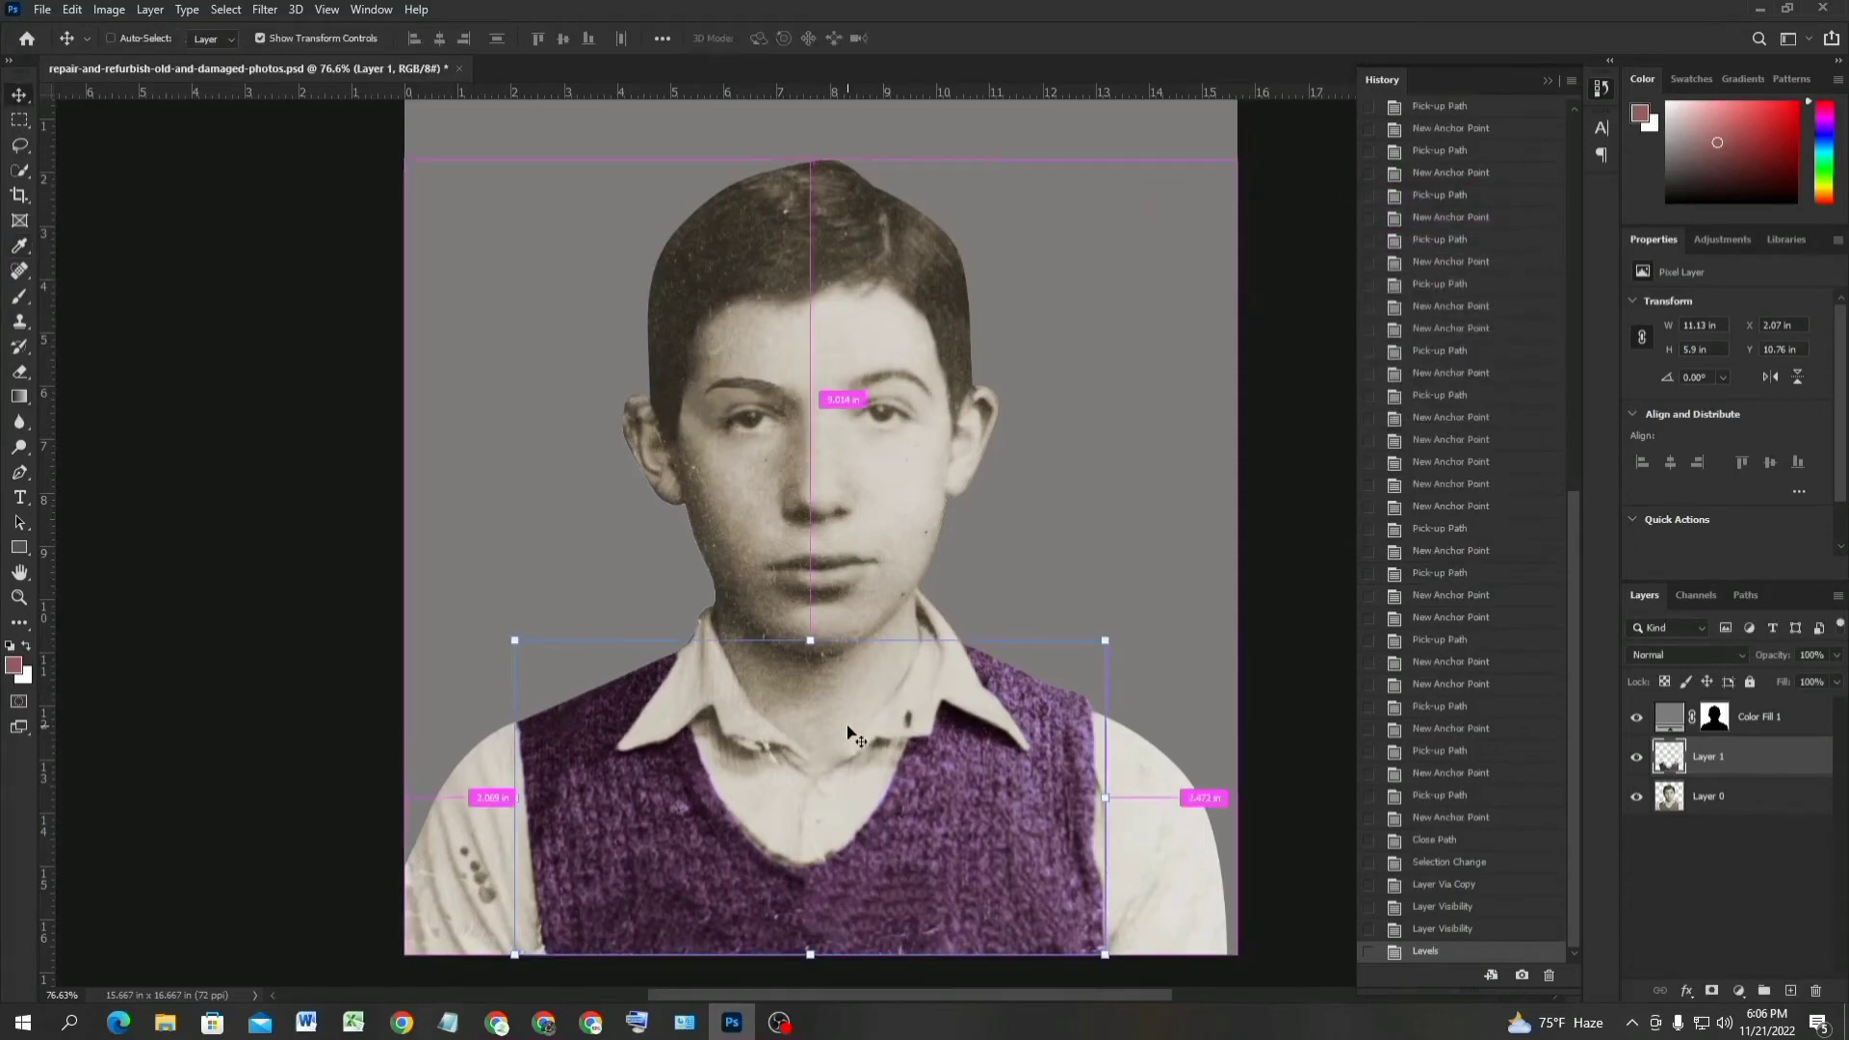
{"action": "left_click", "coordinate": [574, 354]}
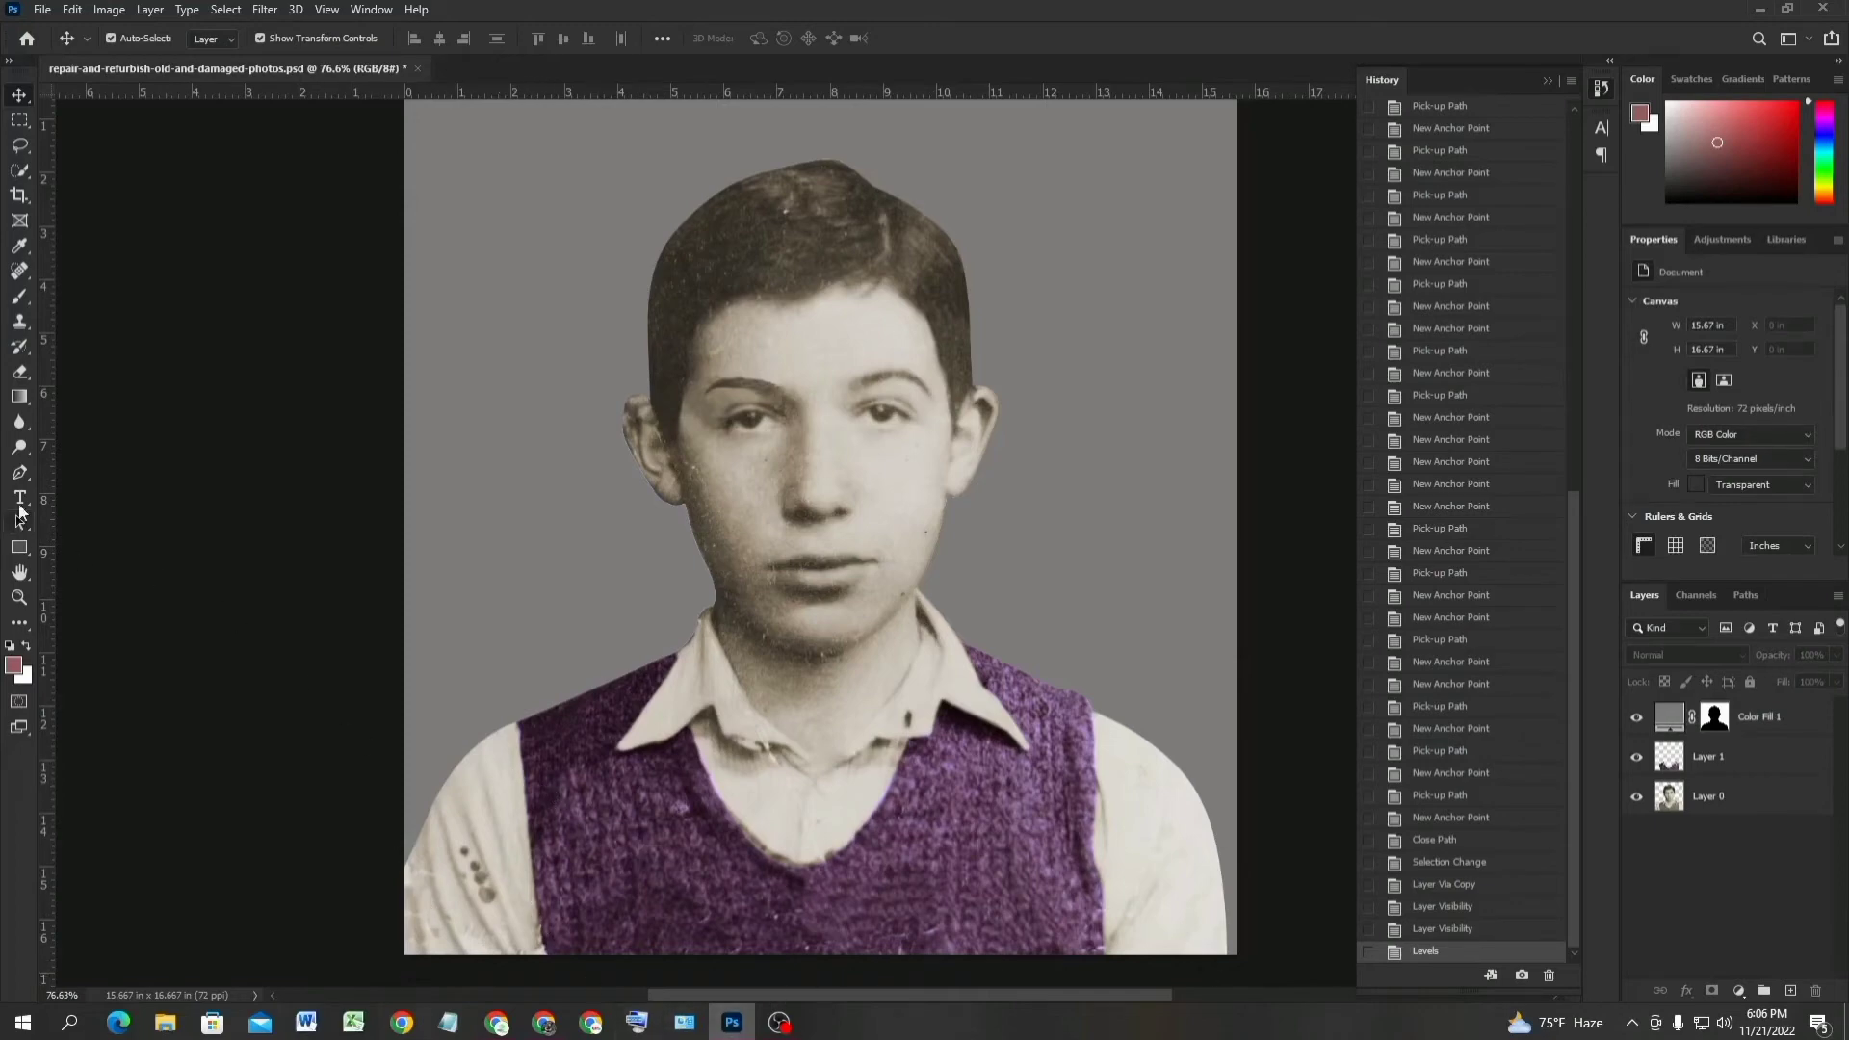
Start a Pen tool path at the canvas edge and curve it along the spotted sleeve's outer contour to the vest's shoulder corner.
{"action": "left_click", "coordinate": [19, 472]}
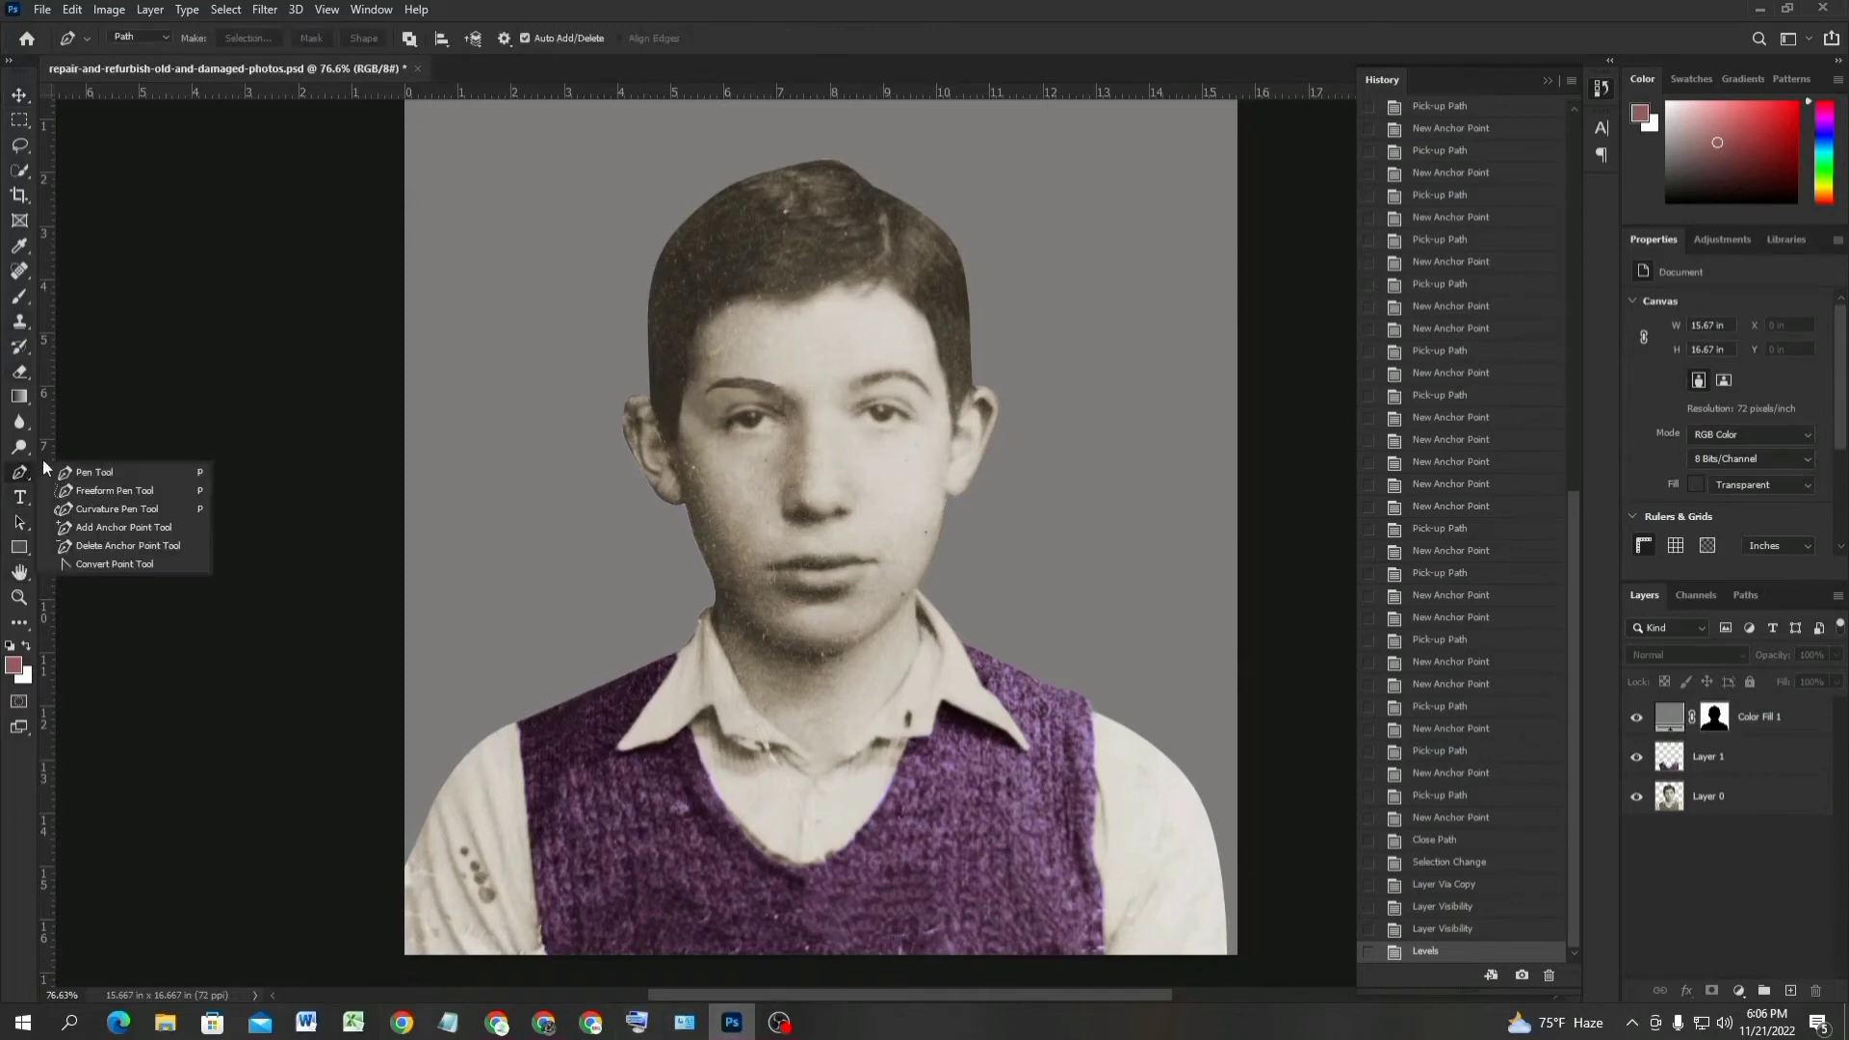
{"action": "left_click", "coordinate": [72, 477]}
{"action": "scroll", "coordinate": [568, 837], "scroll_direction": "up", "scroll_amount": 4}
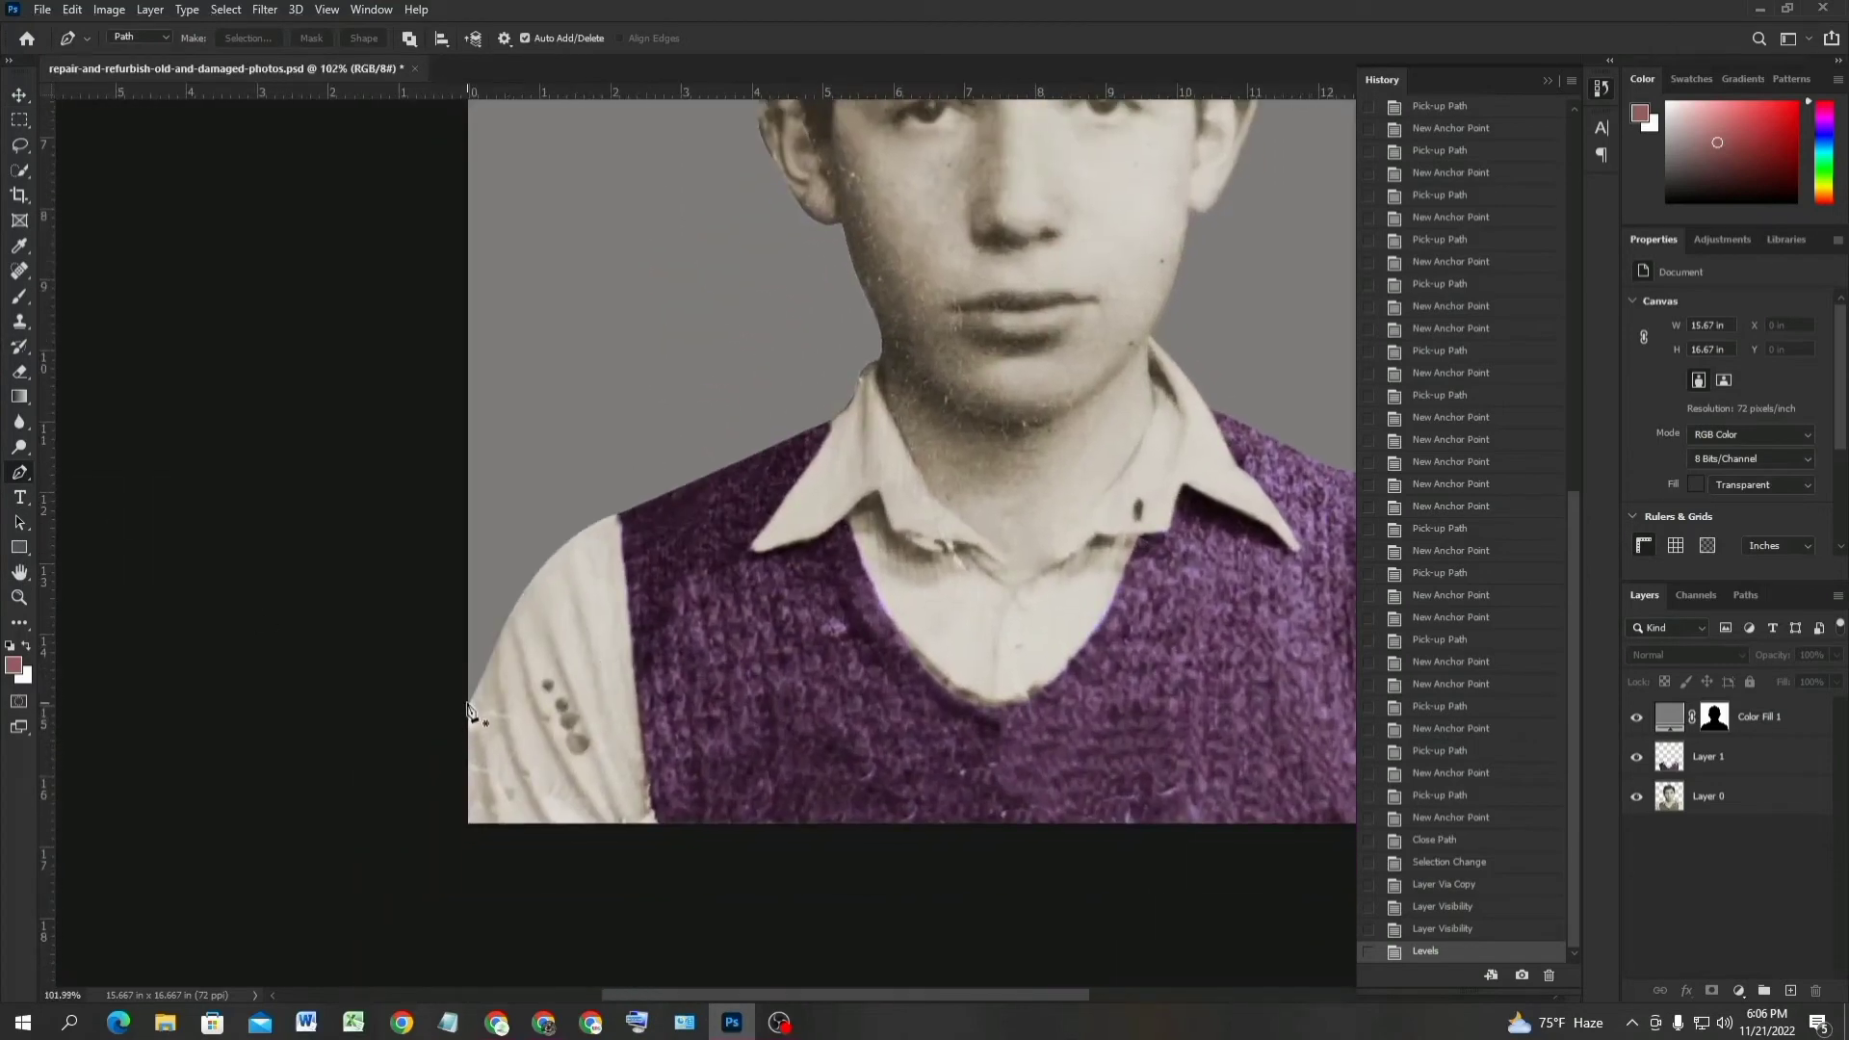
{"action": "scroll", "coordinate": [469, 725], "scroll_direction": "up", "scroll_amount": 3}
{"action": "left_click", "coordinate": [468, 706]}
{"action": "left_click_drag", "start_coordinate": [709, 392], "coordinate": [858, 364]}
{"action": "left_click", "coordinate": [711, 397]}
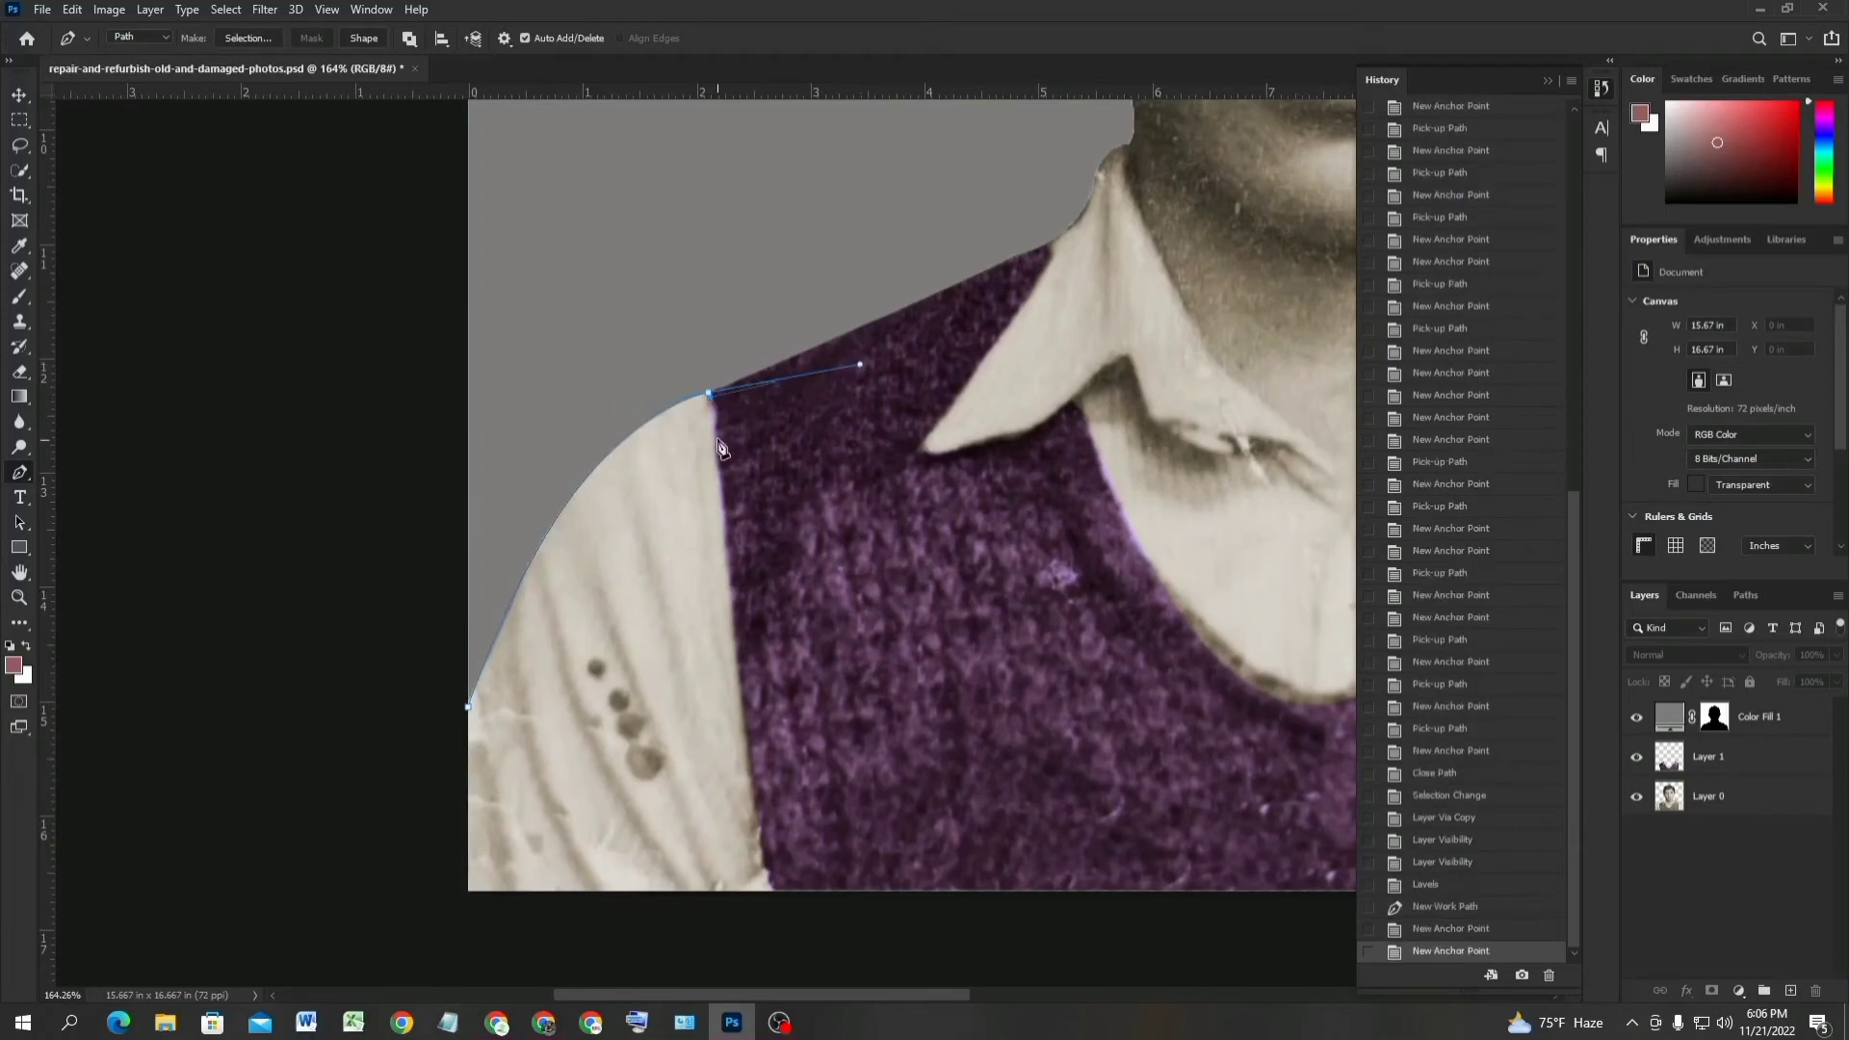
Continue the path down the seam between sleeve and vest and close it around the photo's bottom corner.
{"action": "left_click", "coordinate": [716, 411]}
{"action": "left_click", "coordinate": [715, 423]}
{"action": "left_click", "coordinate": [716, 465]}
{"action": "left_click", "coordinate": [721, 489]}
{"action": "left_click", "coordinate": [726, 530]}
{"action": "left_click", "coordinate": [738, 686]}
{"action": "left_click", "coordinate": [750, 725]}
{"action": "left_click", "coordinate": [753, 789]}
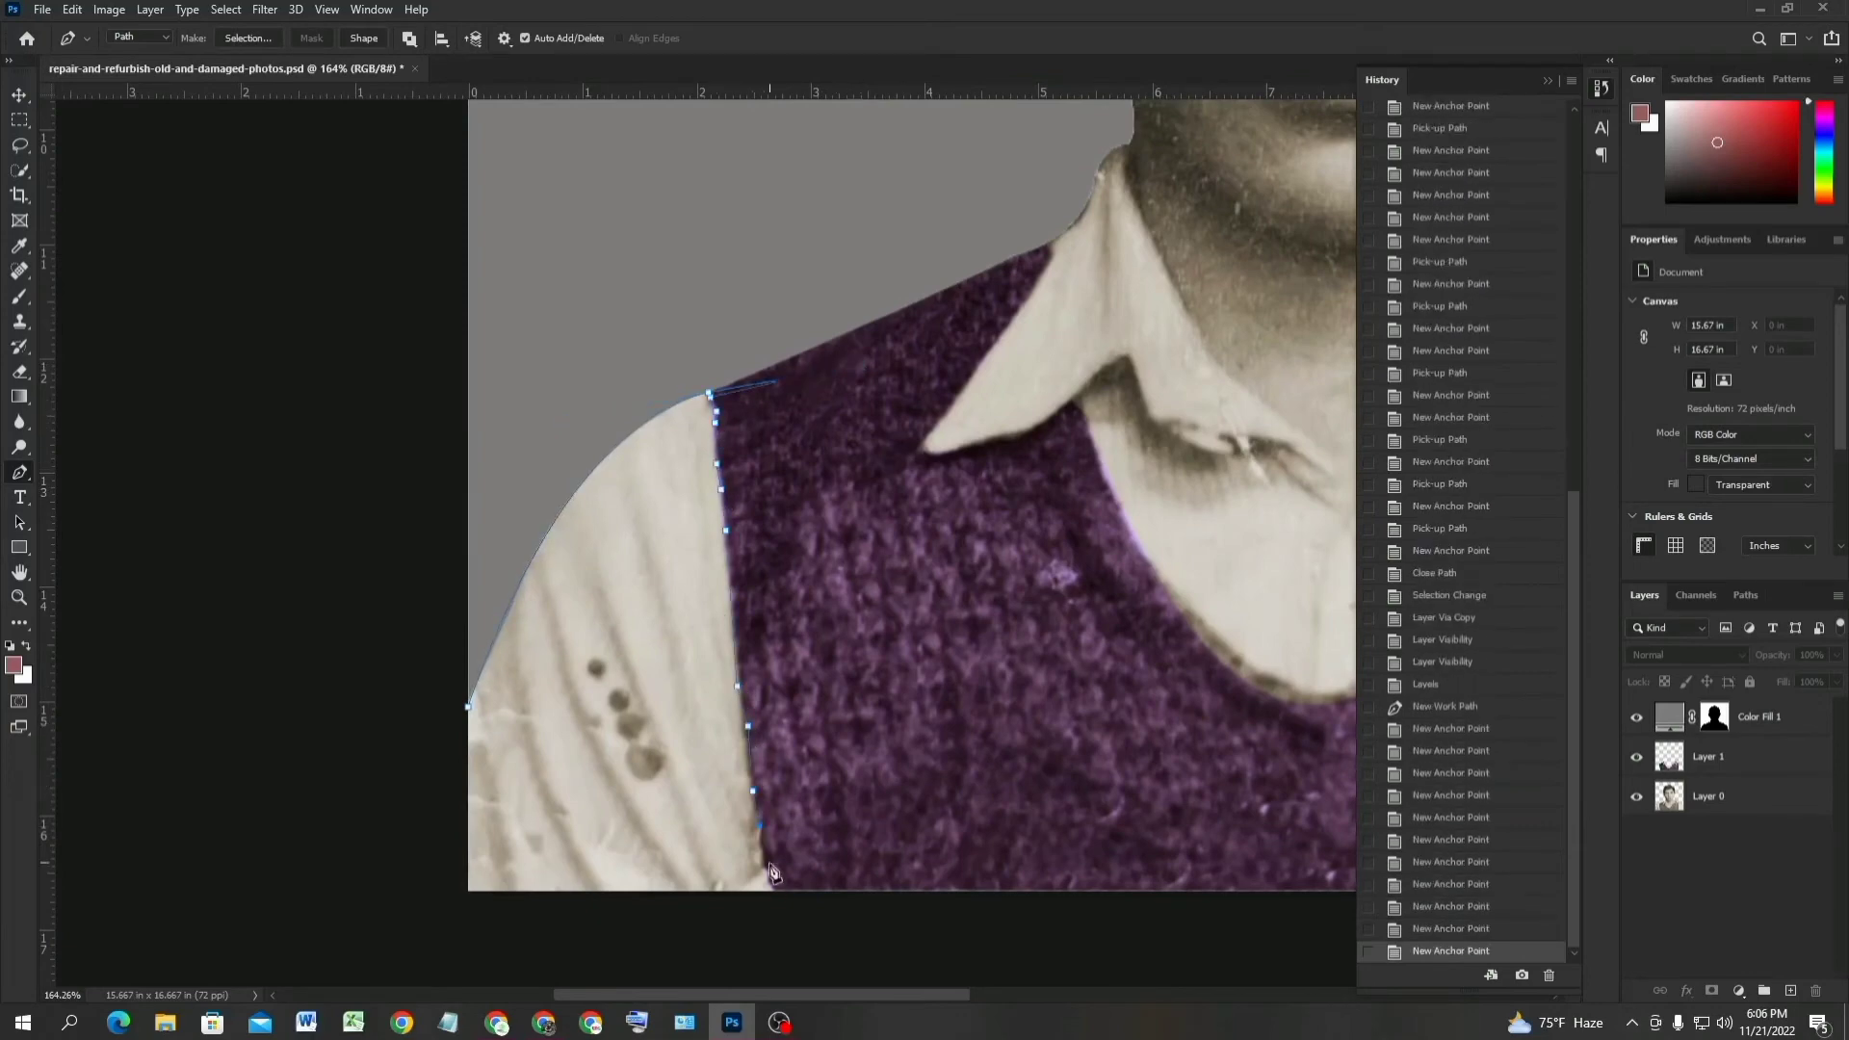
{"action": "left_click", "coordinate": [760, 826]}
{"action": "left_click", "coordinate": [773, 883]}
{"action": "left_click", "coordinate": [468, 893]}
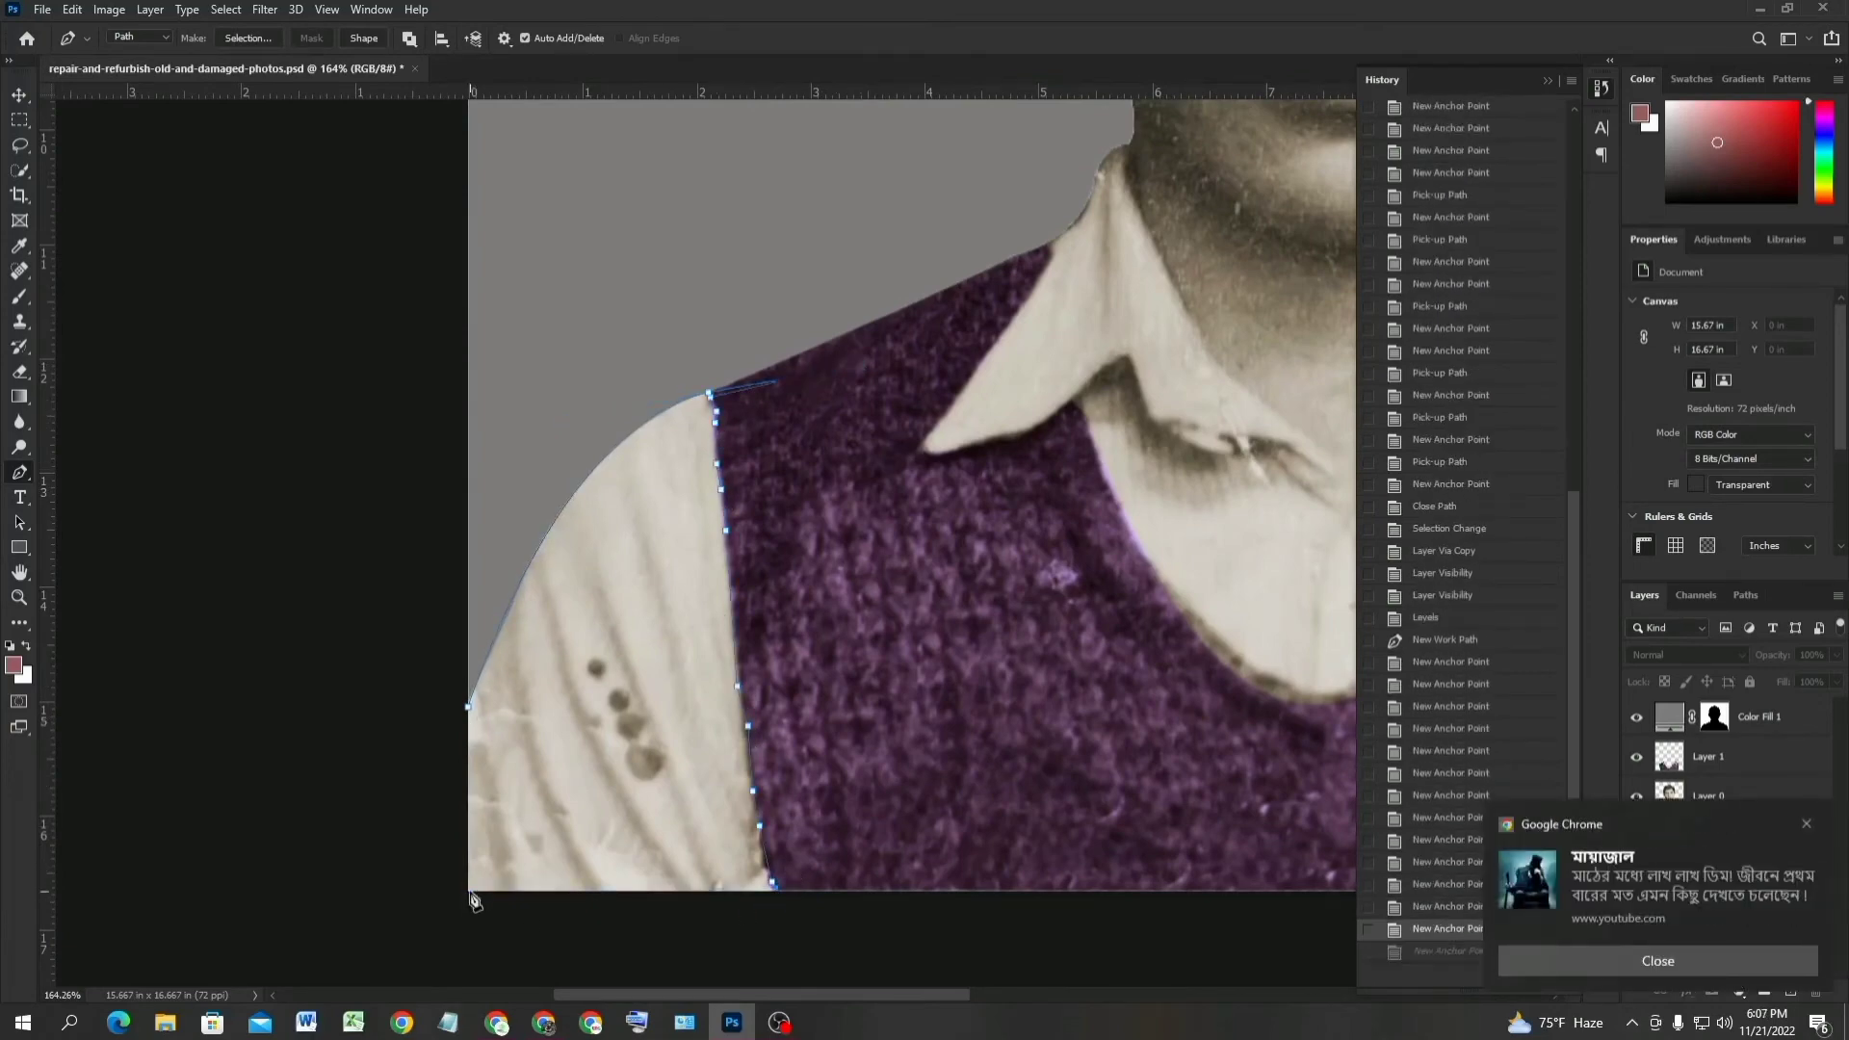
{"action": "left_click", "coordinate": [468, 706]}
Delete the surplus anchor points on the sleeve seam just below the shoulder corner, undoing the removal of the corner point.
{"action": "scroll", "coordinate": [724, 405], "scroll_direction": "up", "scroll_amount": 11}
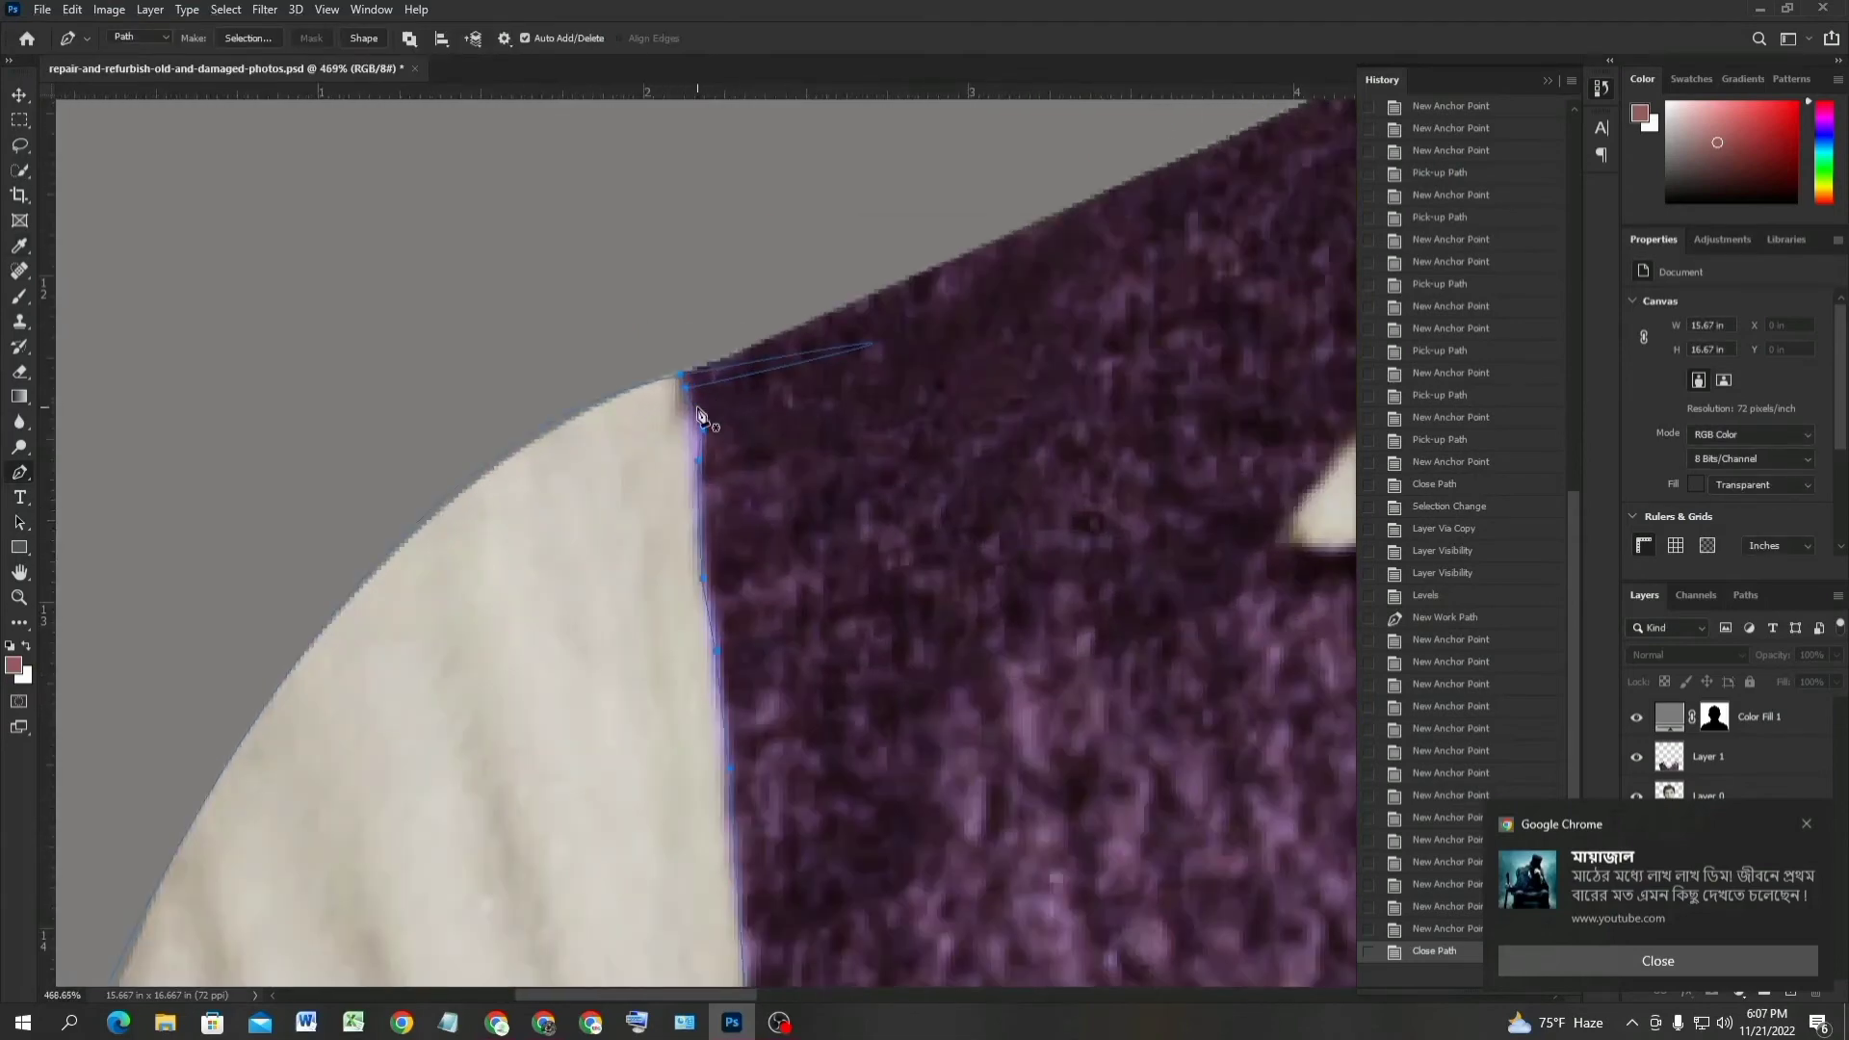
{"action": "right_click", "coordinate": [20, 473]}
{"action": "left_click", "coordinate": [110, 547]}
{"action": "left_click", "coordinate": [687, 385]}
{"action": "left_click", "coordinate": [680, 376]}
{"action": "key", "text": "ctrl+z"}
{"action": "left_click", "coordinate": [702, 430]}
{"action": "left_click", "coordinate": [699, 460]}
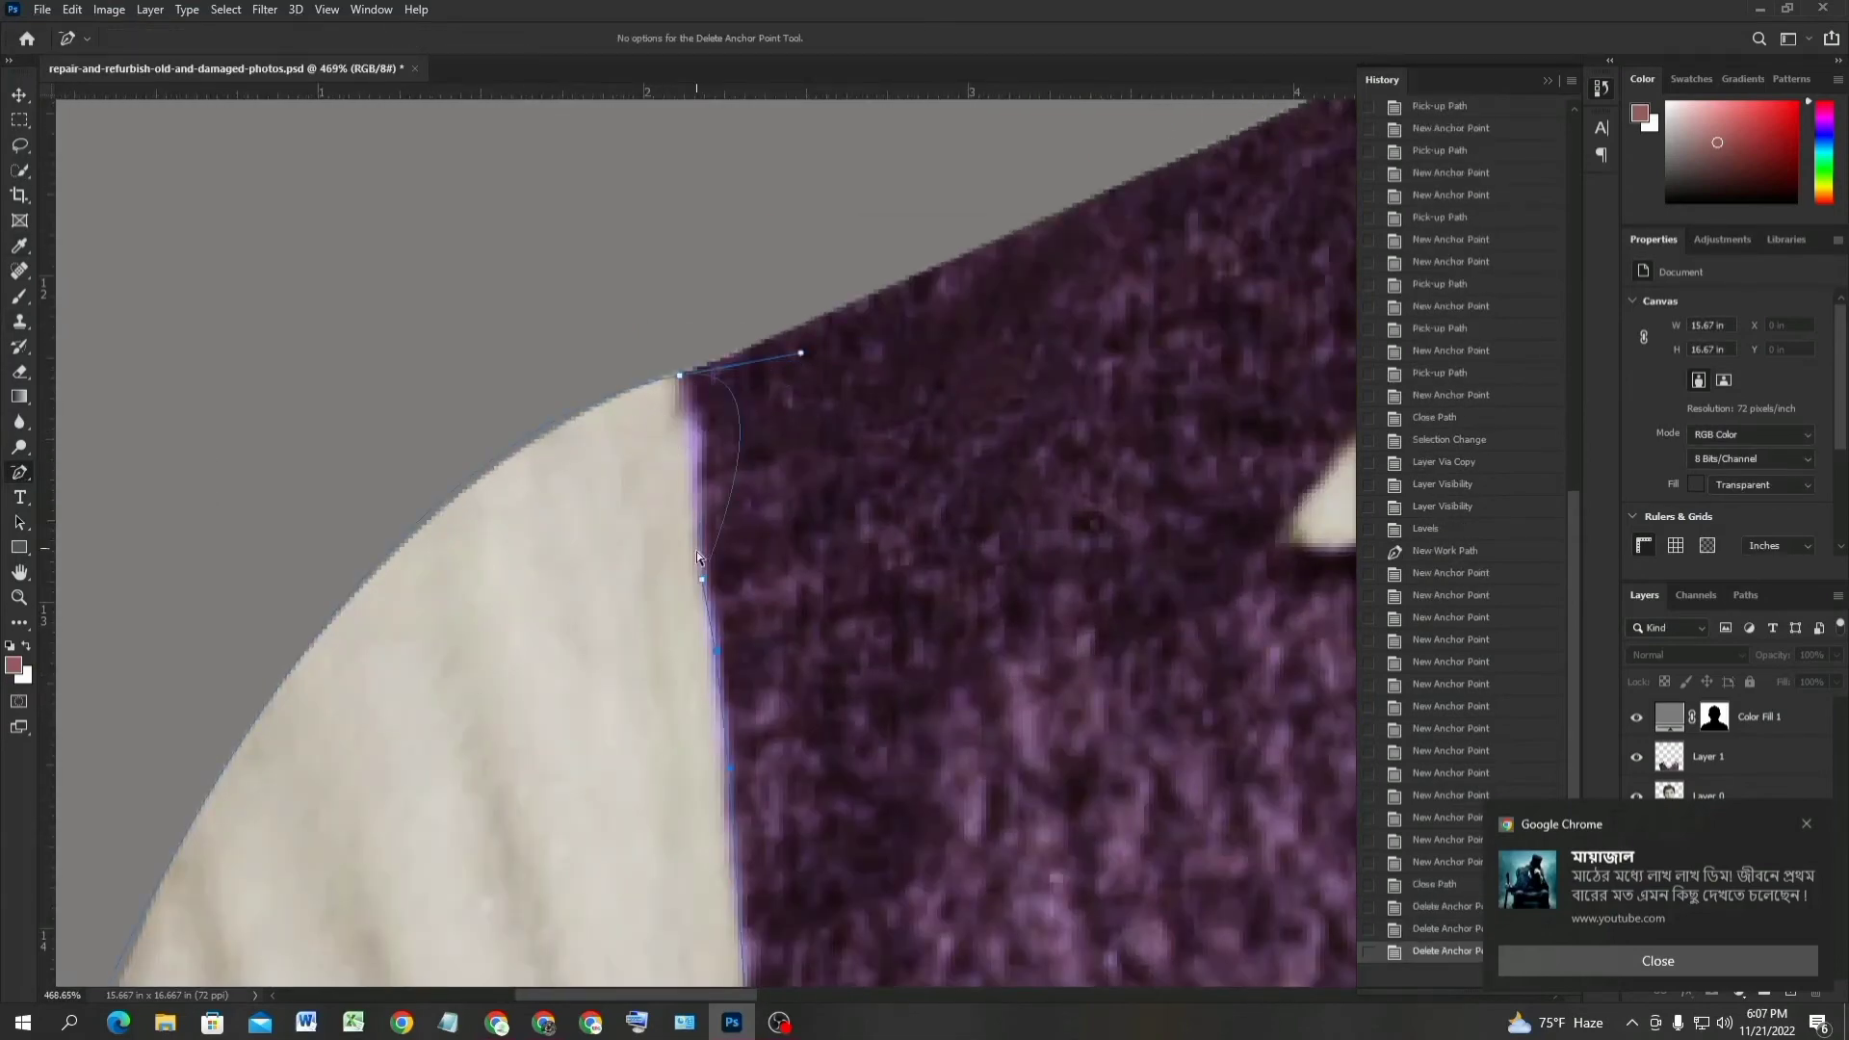
{"action": "left_click", "coordinate": [703, 578]}
{"action": "left_click", "coordinate": [717, 651]}
Reshape the path at the shoulder corner with the Convert Point tool so it follows the seam and the sleeve's outer curve.
{"action": "right_click", "coordinate": [19, 473]}
{"action": "left_click", "coordinate": [109, 567]}
{"action": "left_click_drag", "start_coordinate": [775, 358], "coordinate": [723, 530]}
{"action": "left_click_drag", "start_coordinate": [248, 457], "coordinate": [256, 479]}
{"action": "scroll", "coordinate": [348, 481], "scroll_direction": "down", "scroll_amount": 1}
{"action": "scroll", "coordinate": [349, 476], "scroll_direction": "down", "scroll_amount": 10}
Convert the closed path around the sleeve into a new anti-aliased selection.
{"action": "right_click", "coordinate": [407, 179]}
{"action": "left_click", "coordinate": [452, 266]}
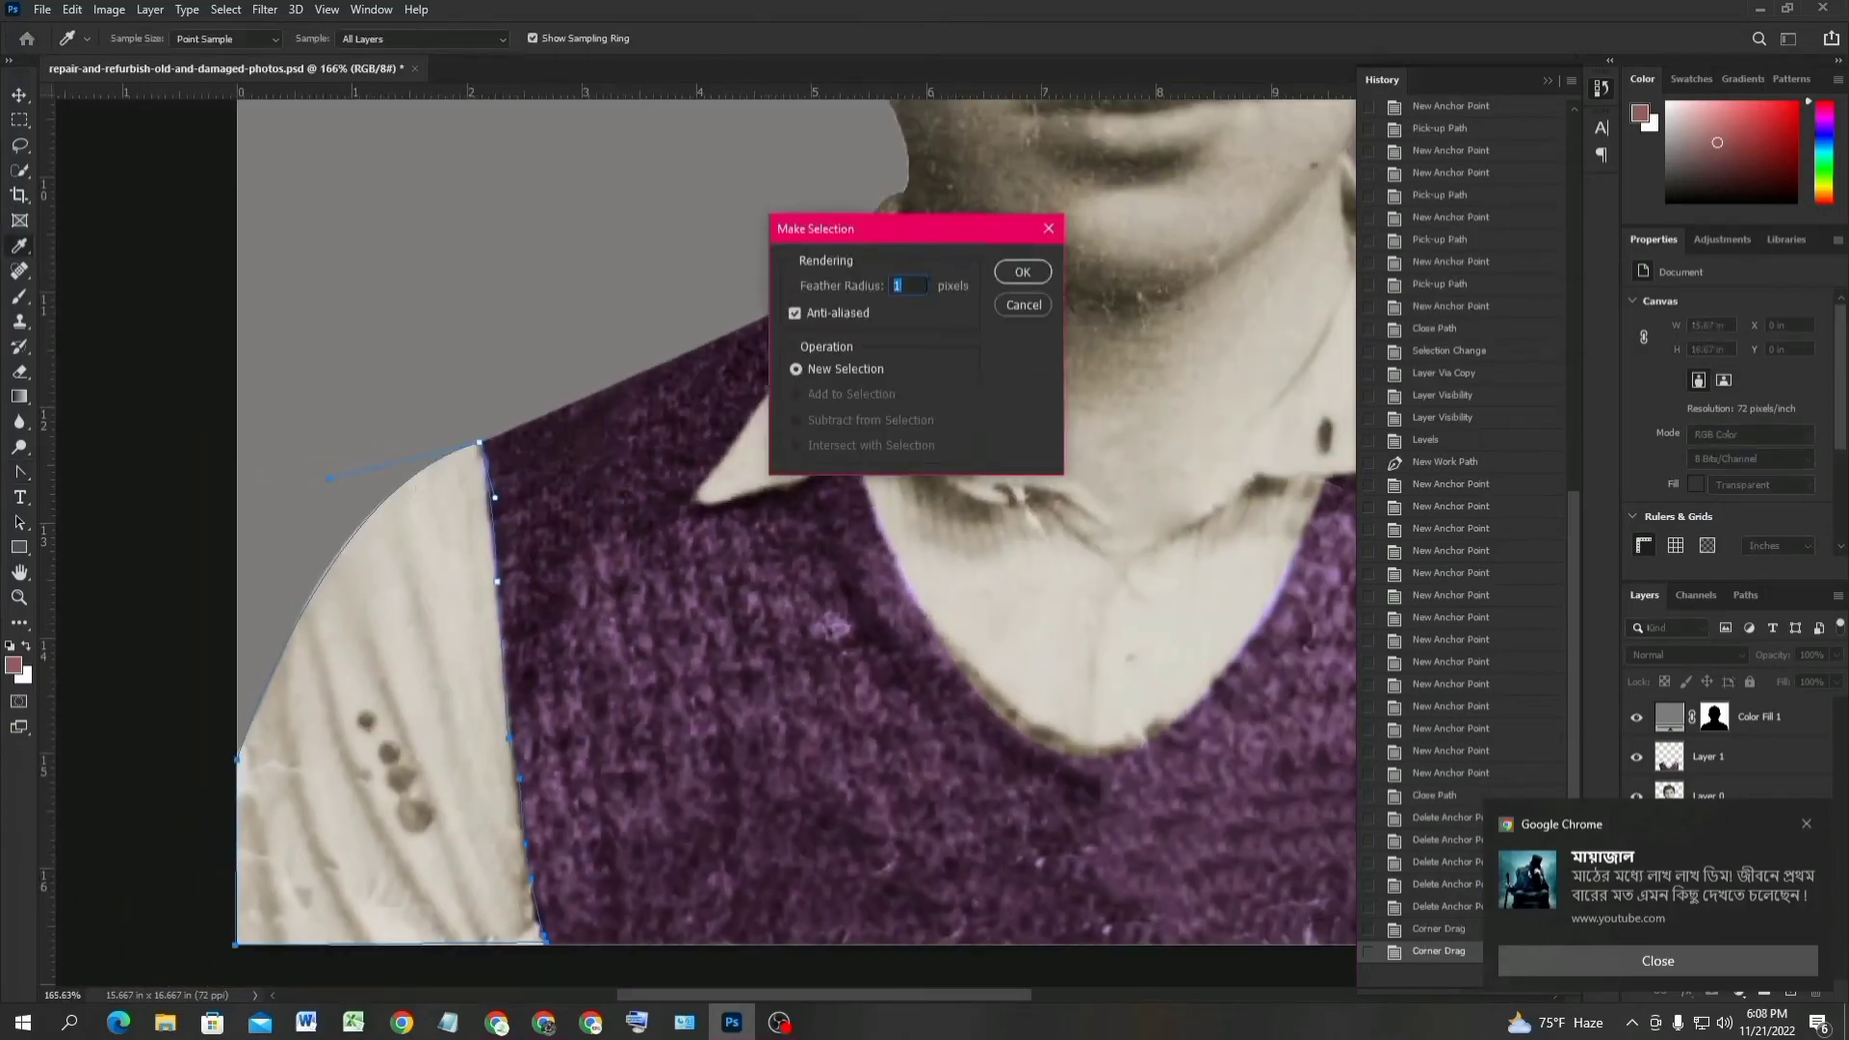
{"action": "left_click", "coordinate": [1024, 271]}
Copy the selected sleeve onto its own layer and toggle it and the original photo layer off and on to check it.
{"action": "left_click", "coordinate": [19, 95]}
{"action": "left_click", "coordinate": [389, 699]}
{"action": "key", "text": "ctrl+j"}
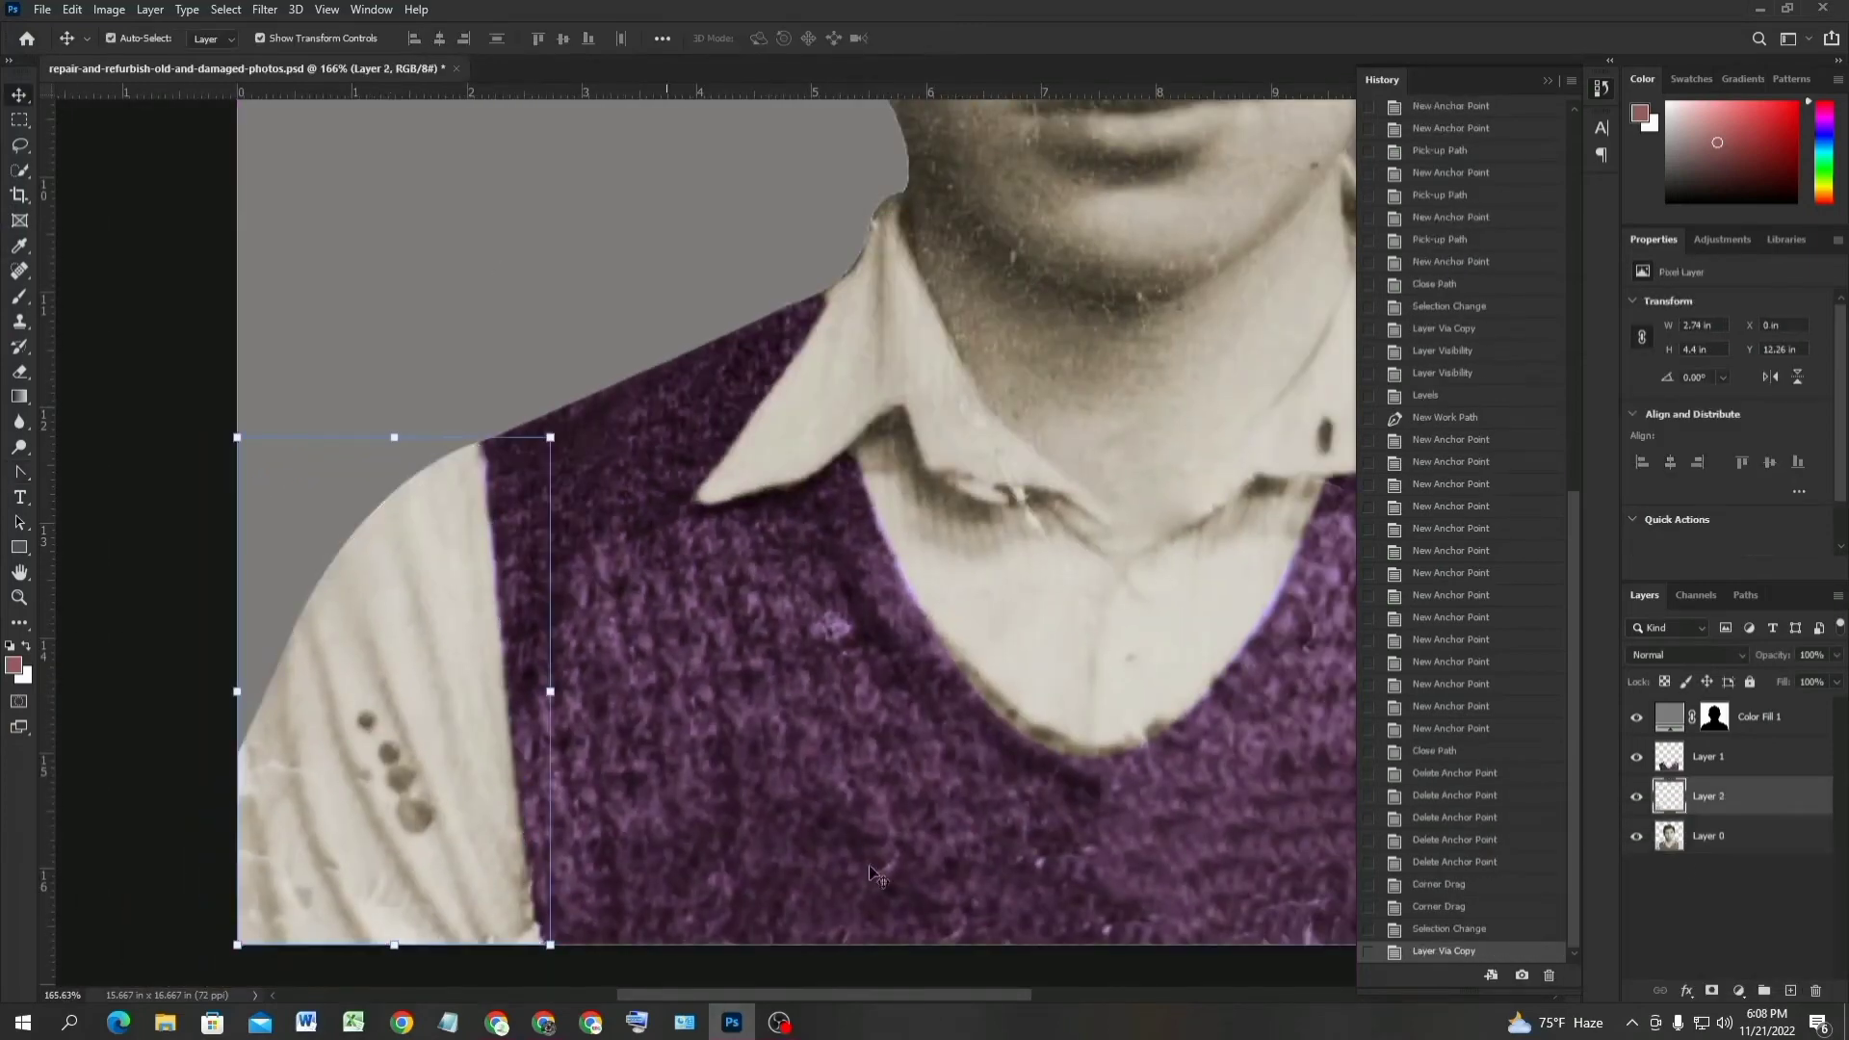
{"action": "left_click", "coordinate": [1637, 797]}
{"action": "left_click", "coordinate": [1637, 797]}
{"action": "left_click", "coordinate": [1640, 841]}
{"action": "left_click", "coordinate": [1640, 841]}
Open a Levels adjustment on the sleeve layer and increase its RGB contrast by shifting the shadow, midtone and highlight inputs.
{"action": "left_click", "coordinate": [109, 10]}
{"action": "mouse_move", "coordinate": [145, 60]}
{"action": "left_click", "coordinate": [327, 78]}
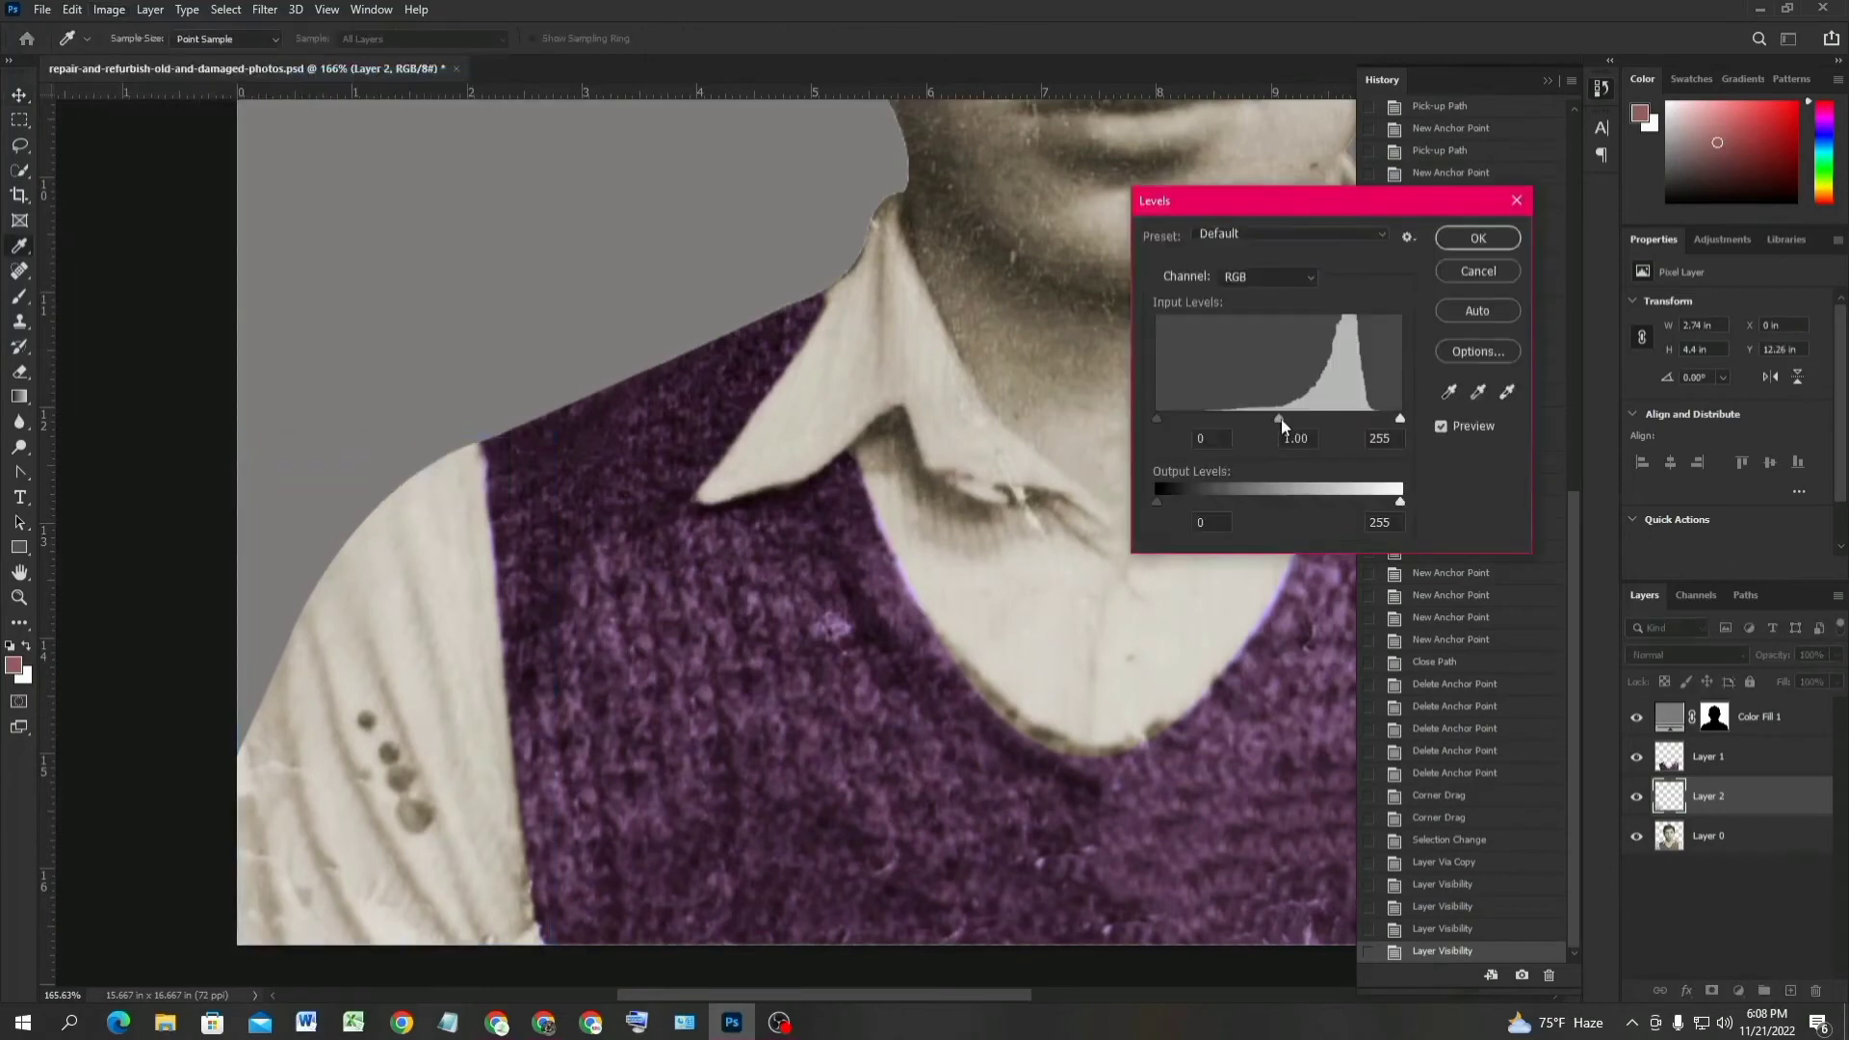
{"action": "mouse_move", "coordinate": [1280, 419]}
{"action": "left_mouse_down"}
{"action": "mouse_move", "coordinate": [1354, 419]}
{"action": "mouse_move", "coordinate": [1301, 419]}
{"action": "left_mouse_up"}
{"action": "left_click_drag", "start_coordinate": [1158, 419], "coordinate": [1221, 419]}
{"action": "mouse_move", "coordinate": [1400, 419]}
{"action": "left_mouse_down"}
{"action": "mouse_move", "coordinate": [1350, 419]}
{"action": "mouse_move", "coordinate": [1393, 419]}
{"action": "left_mouse_up"}
Tint the sleeve green by setting the Levels blue midtones to 0.96 and darkening the red midtones, and apply the adjustment.
{"action": "left_click", "coordinate": [1268, 277]}
{"action": "left_click", "coordinate": [1259, 358]}
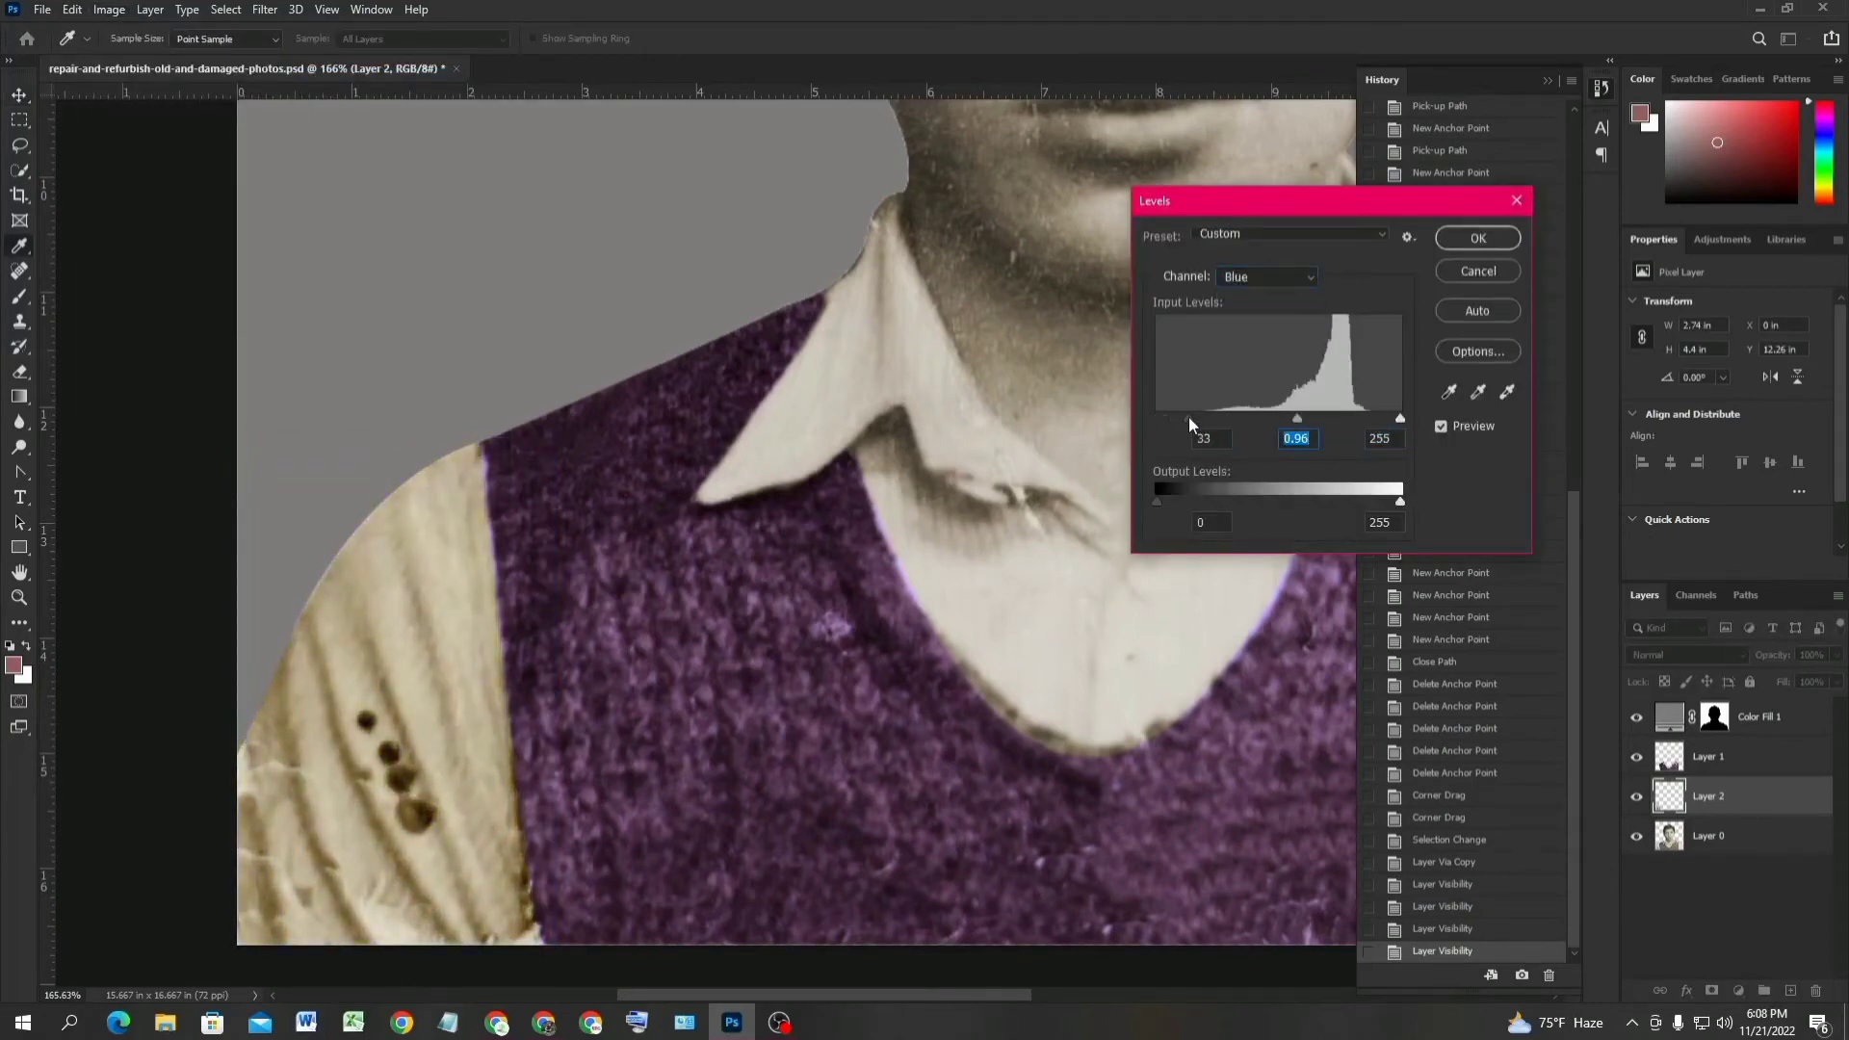
{"action": "left_click_drag", "start_coordinate": [1188, 418], "coordinate": [1158, 419]}
{"action": "left_click", "coordinate": [1278, 277]}
{"action": "left_click", "coordinate": [1260, 317]}
{"action": "mouse_move", "coordinate": [1280, 419]}
{"action": "left_mouse_down"}
{"action": "mouse_move", "coordinate": [1261, 418]}
{"action": "mouse_move", "coordinate": [1306, 416]}
{"action": "mouse_move", "coordinate": [1287, 416]}
{"action": "left_mouse_up"}
{"action": "key", "text": "Return"}
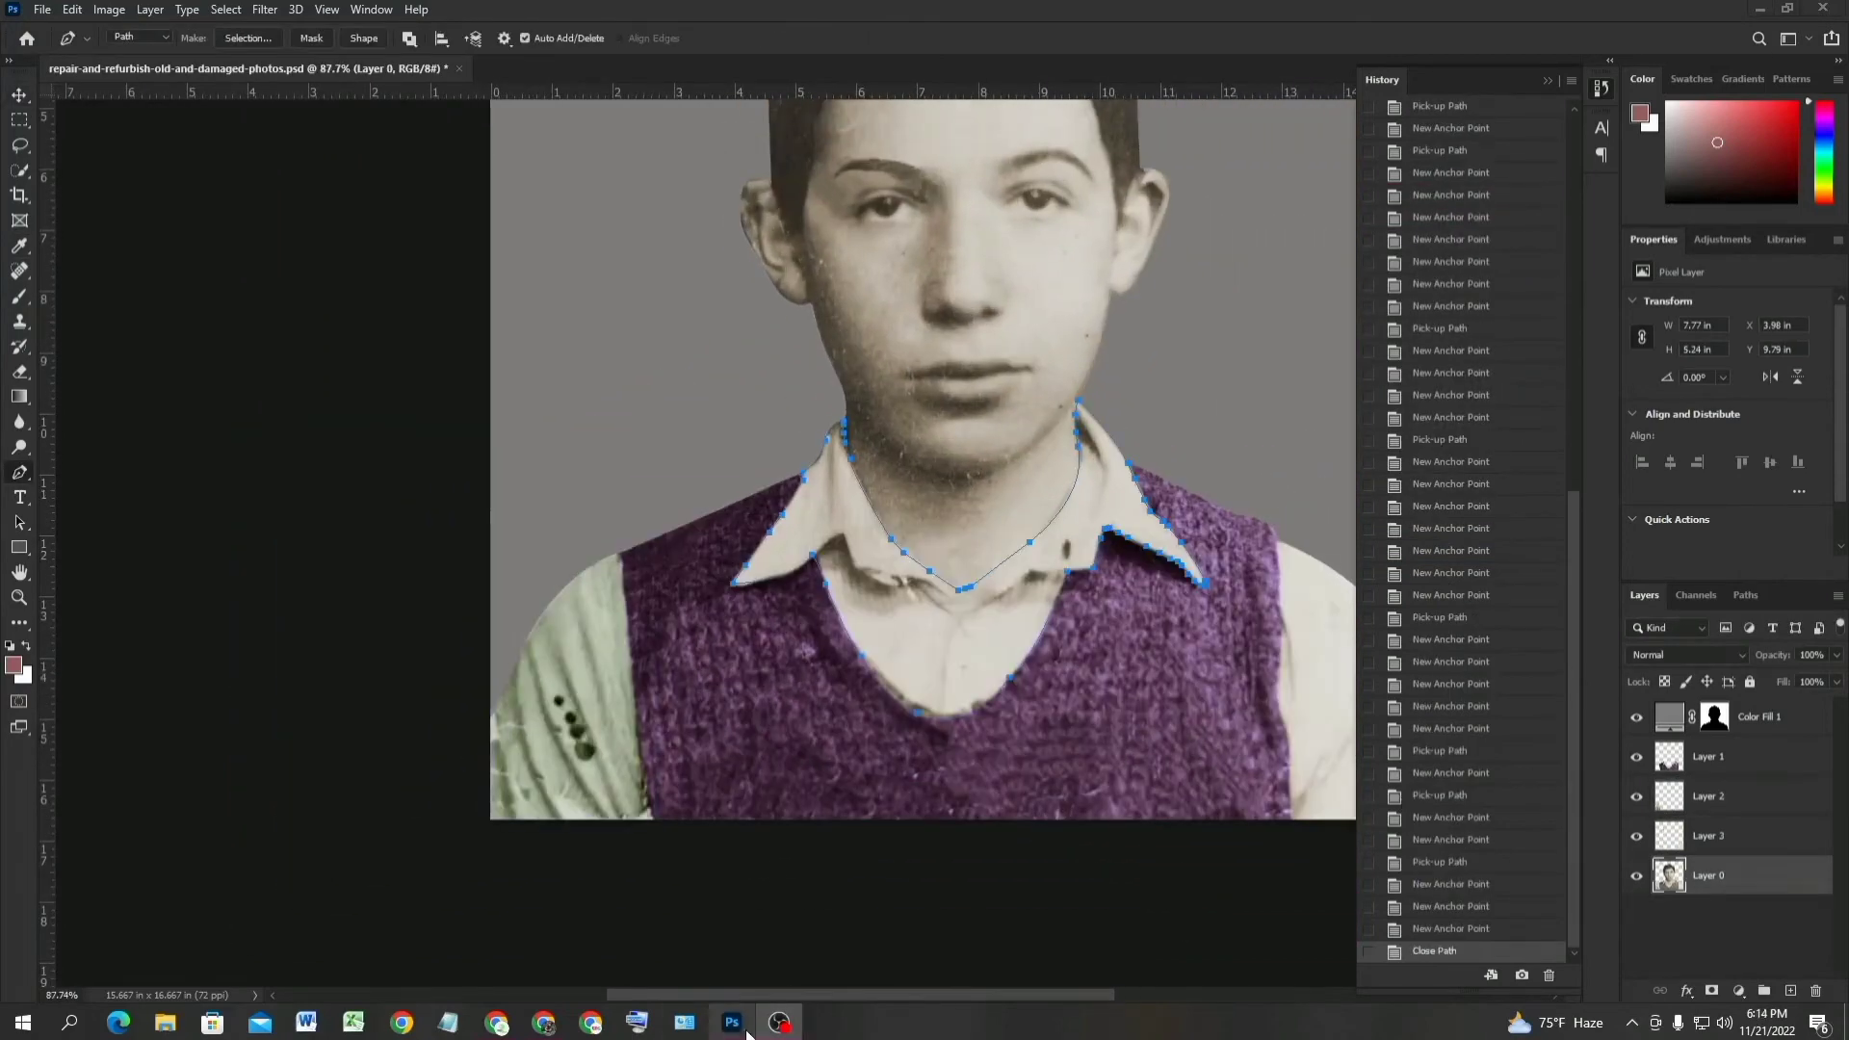
Convert the closed path around the collar and shirt front into a selection.
{"action": "scroll", "coordinate": [1047, 512], "scroll_direction": "up", "scroll_amount": 4}
{"action": "right_click", "coordinate": [1012, 596]}
{"action": "left_click", "coordinate": [1070, 246]}
{"action": "key", "text": "Return"}
Copy the selected collar and shirt front onto its own layer and toggle the new layer off and on to check it.
{"action": "key", "text": "v"}
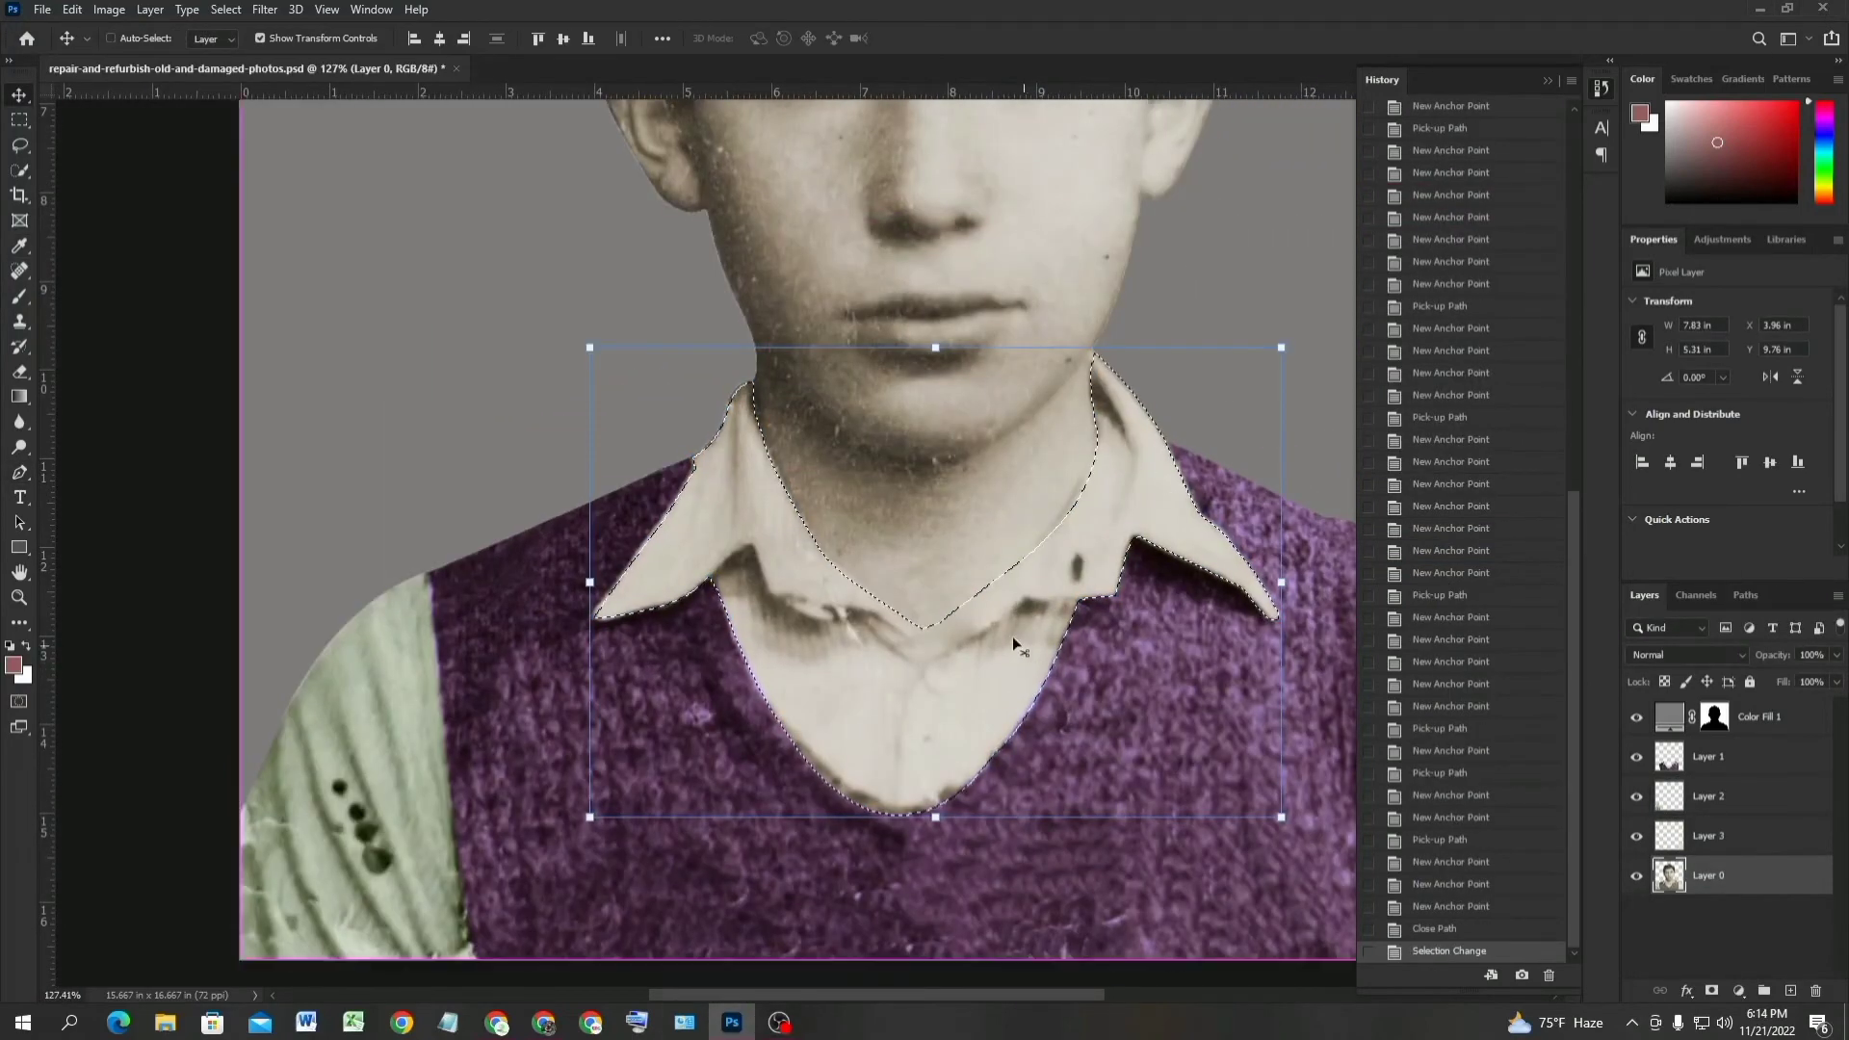
{"action": "key", "text": "ctrl+j"}
{"action": "key", "text": "ctrl+comma"}
{"action": "key", "text": "ctrl+comma"}
{"action": "scroll", "coordinate": [1002, 704], "scroll_direction": "down", "scroll_amount": 4}
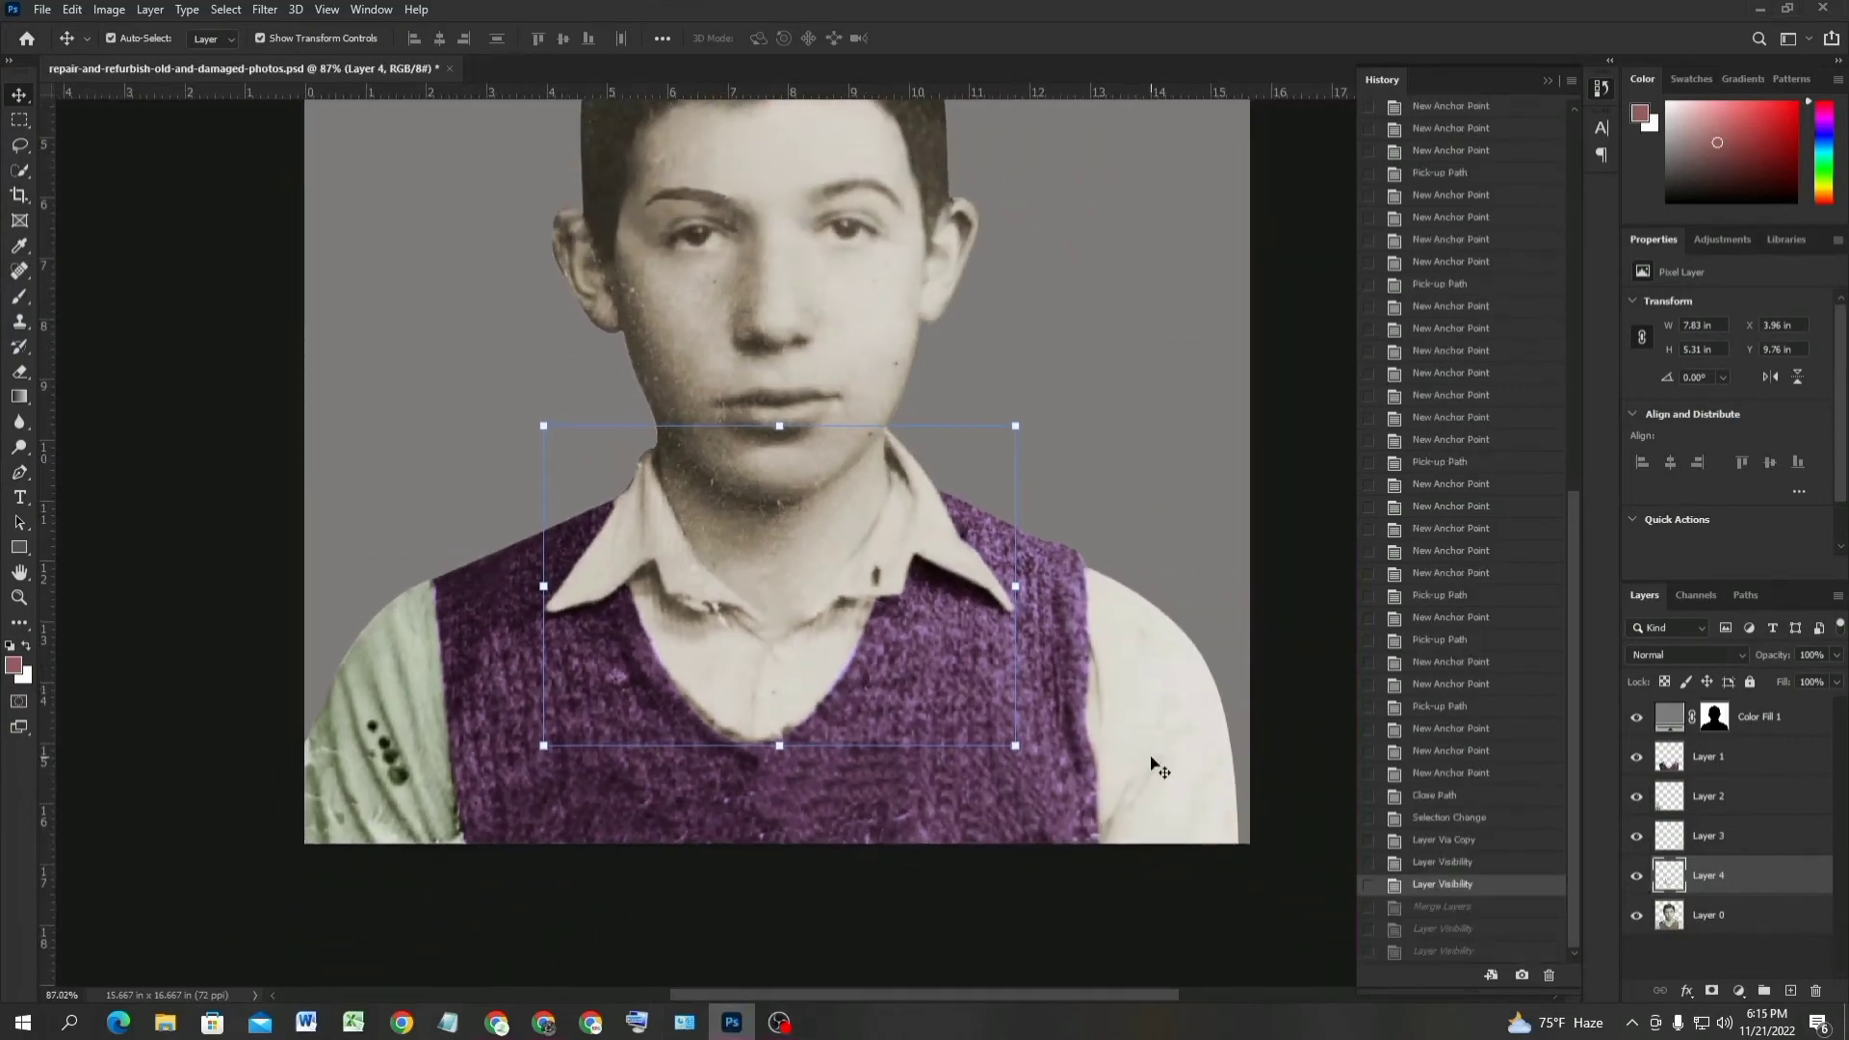
Merge the collar layer with the untinted sleeve's layer and toggle the merged layer off and on to check it.
{"action": "left_click", "coordinate": [1150, 758]}
{"action": "left_click", "coordinate": [788, 661]}
{"action": "left_click", "coordinate": [1146, 706], "text": "shift"}
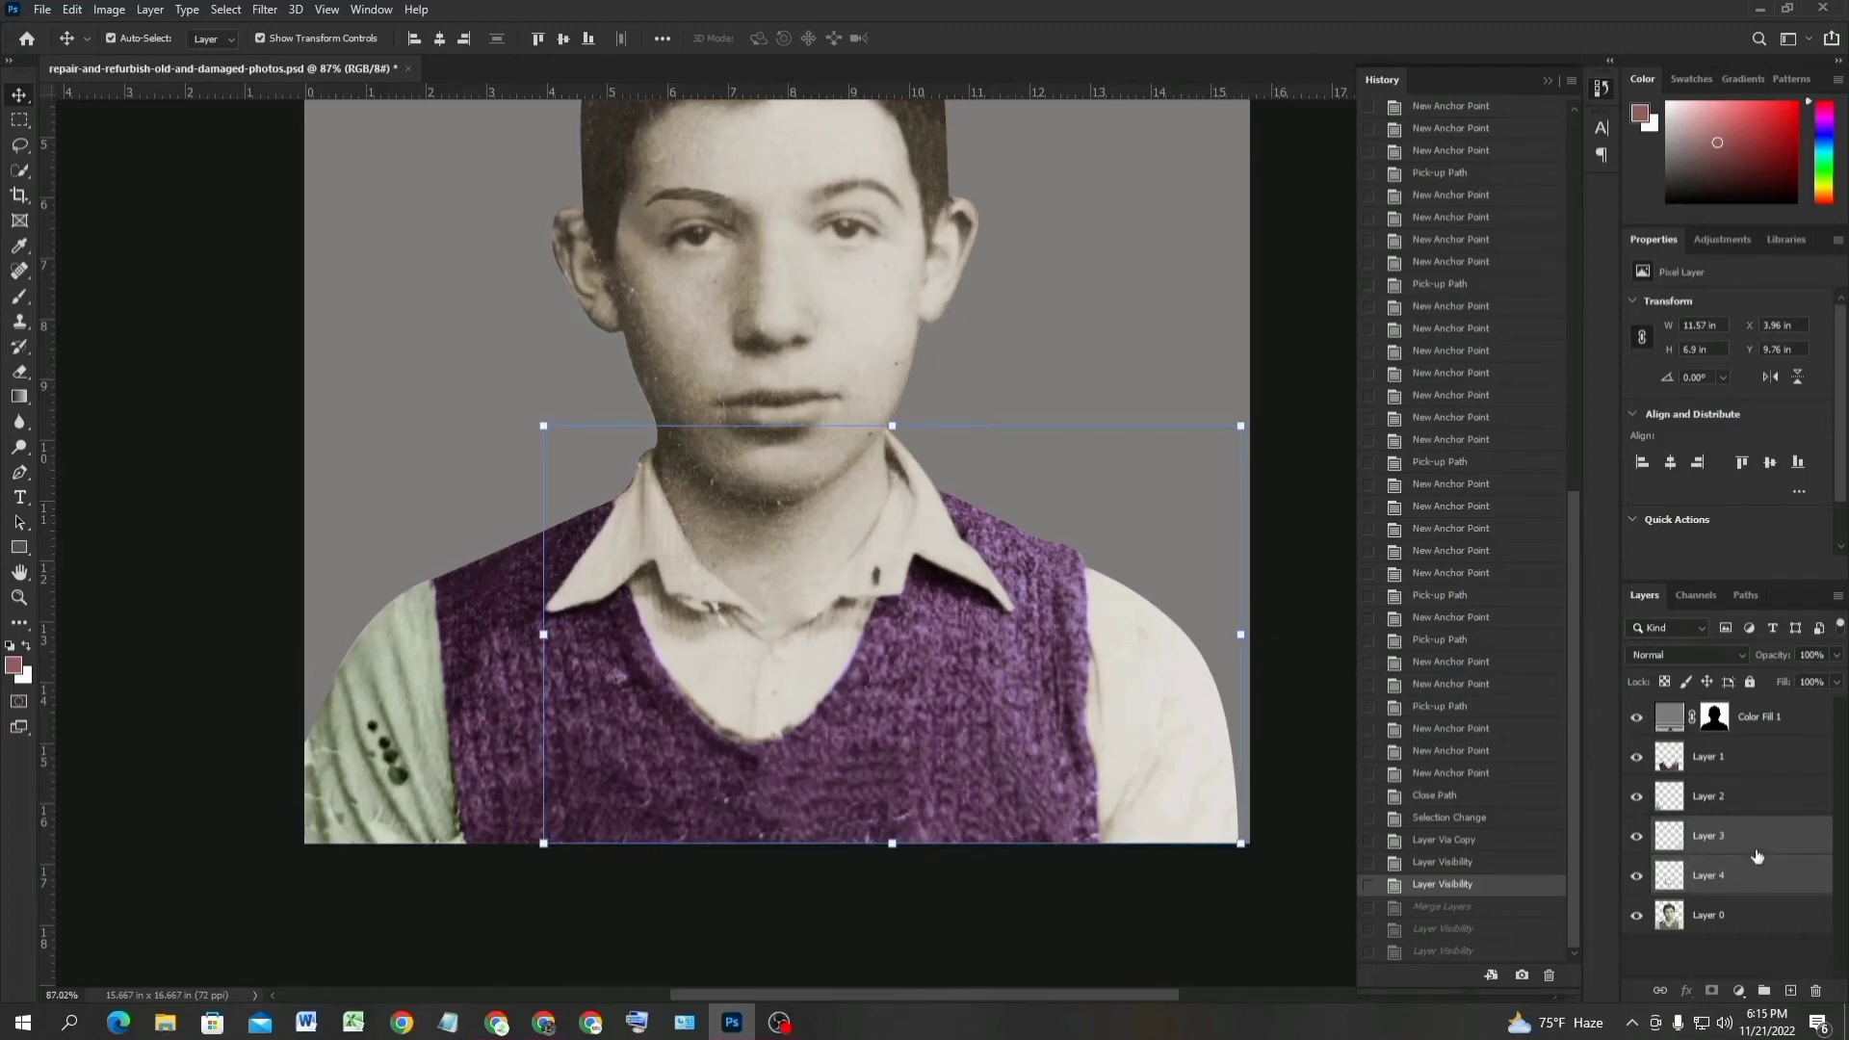
{"action": "right_click", "coordinate": [1756, 856]}
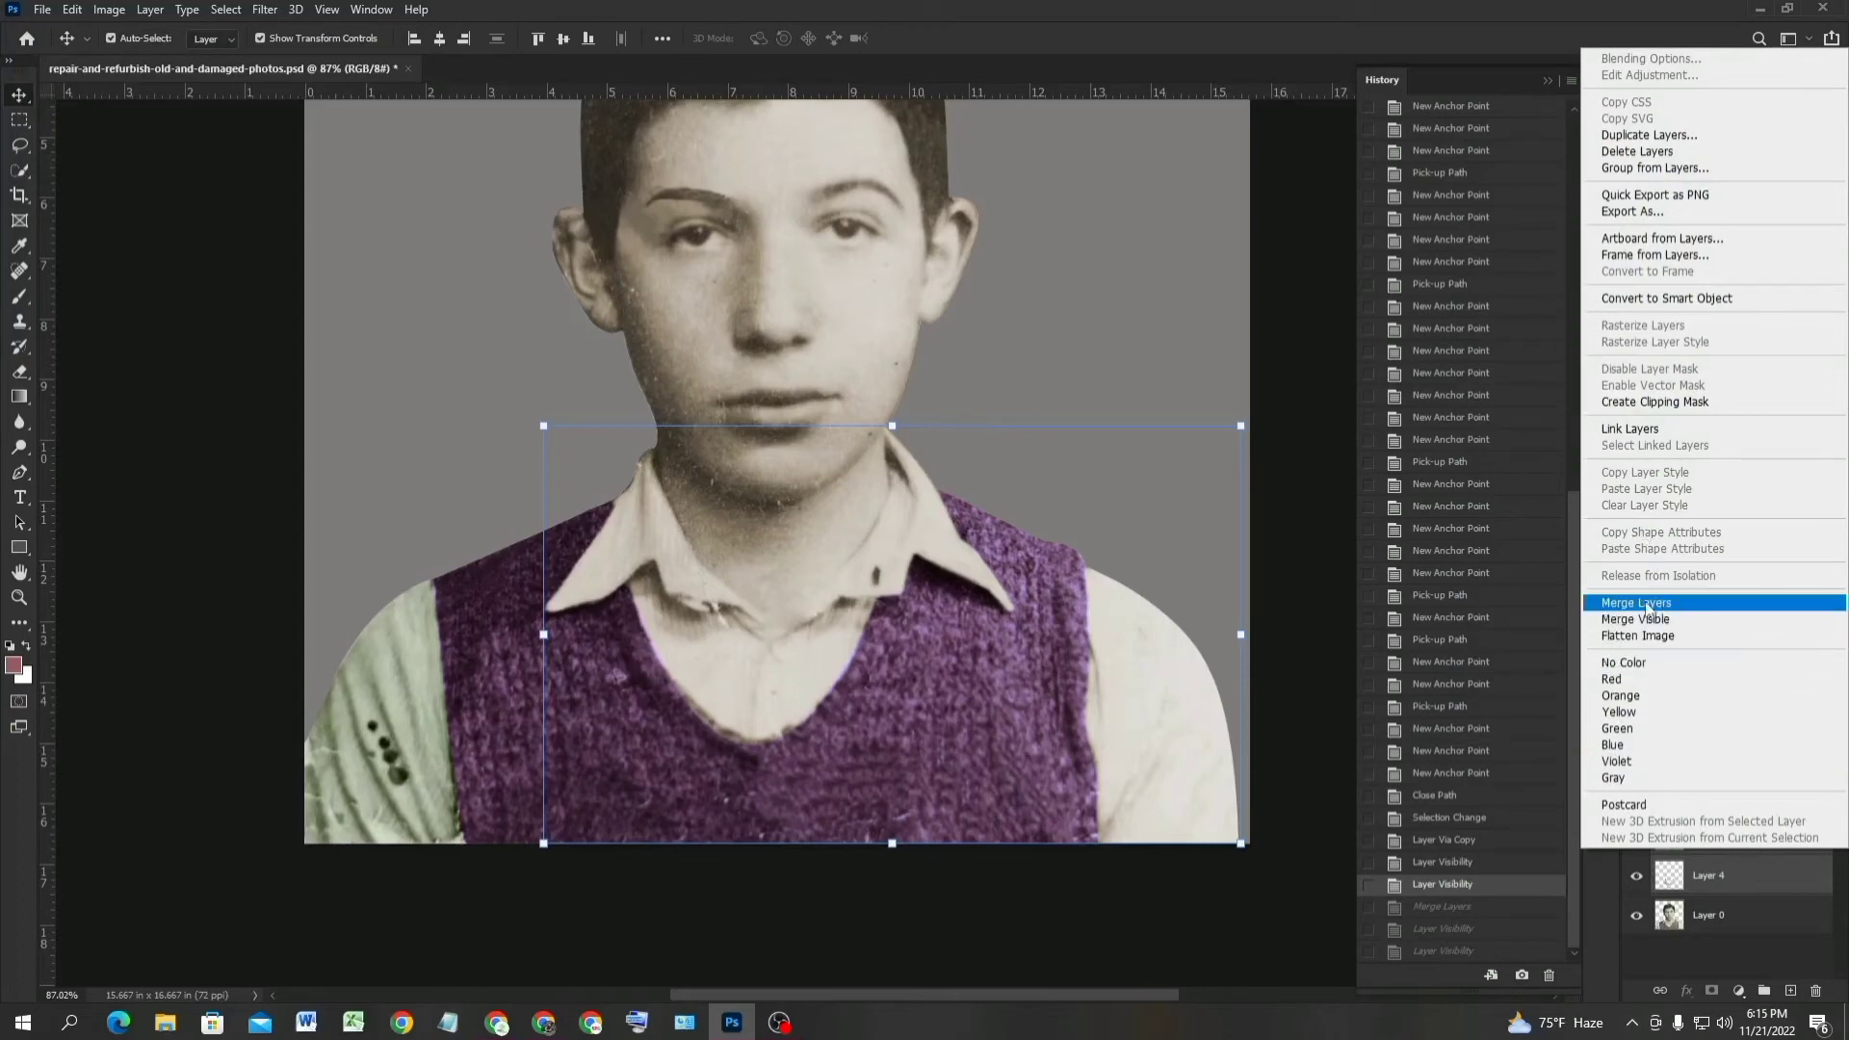
{"action": "left_click", "coordinate": [1707, 607]}
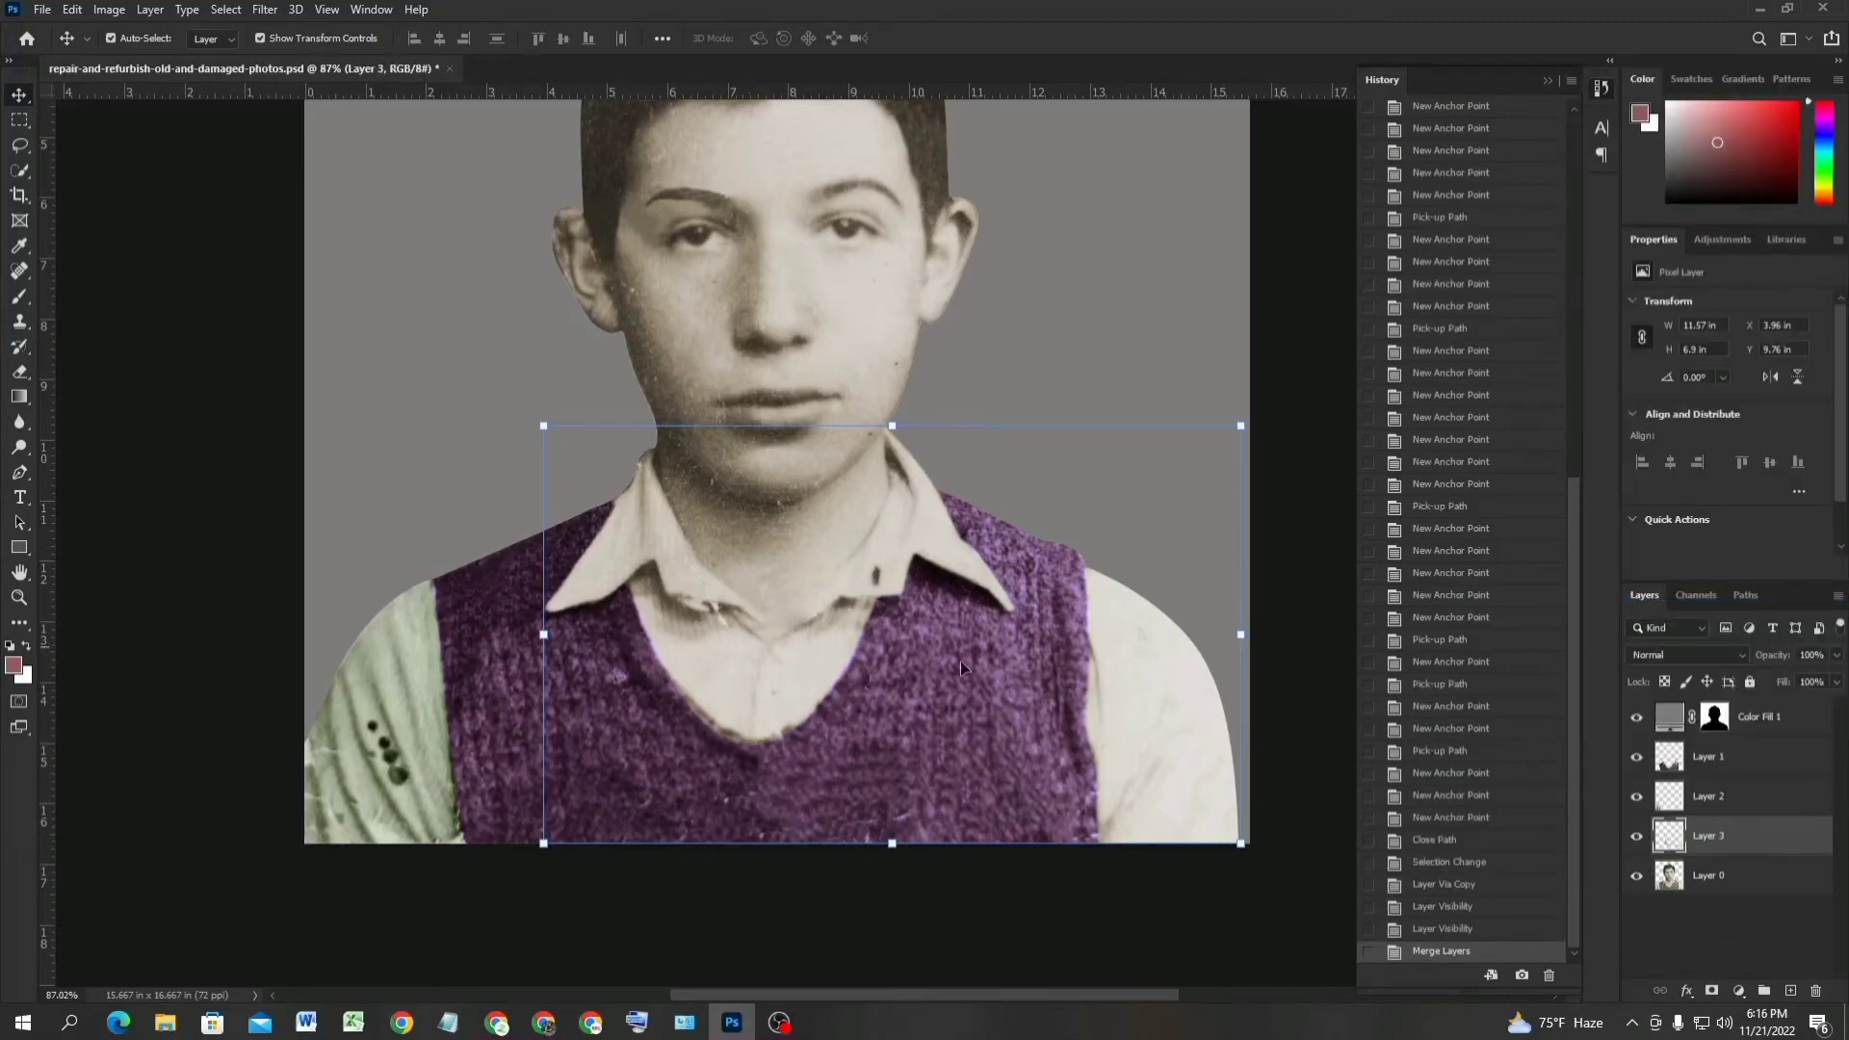
{"action": "left_click", "coordinate": [1636, 837]}
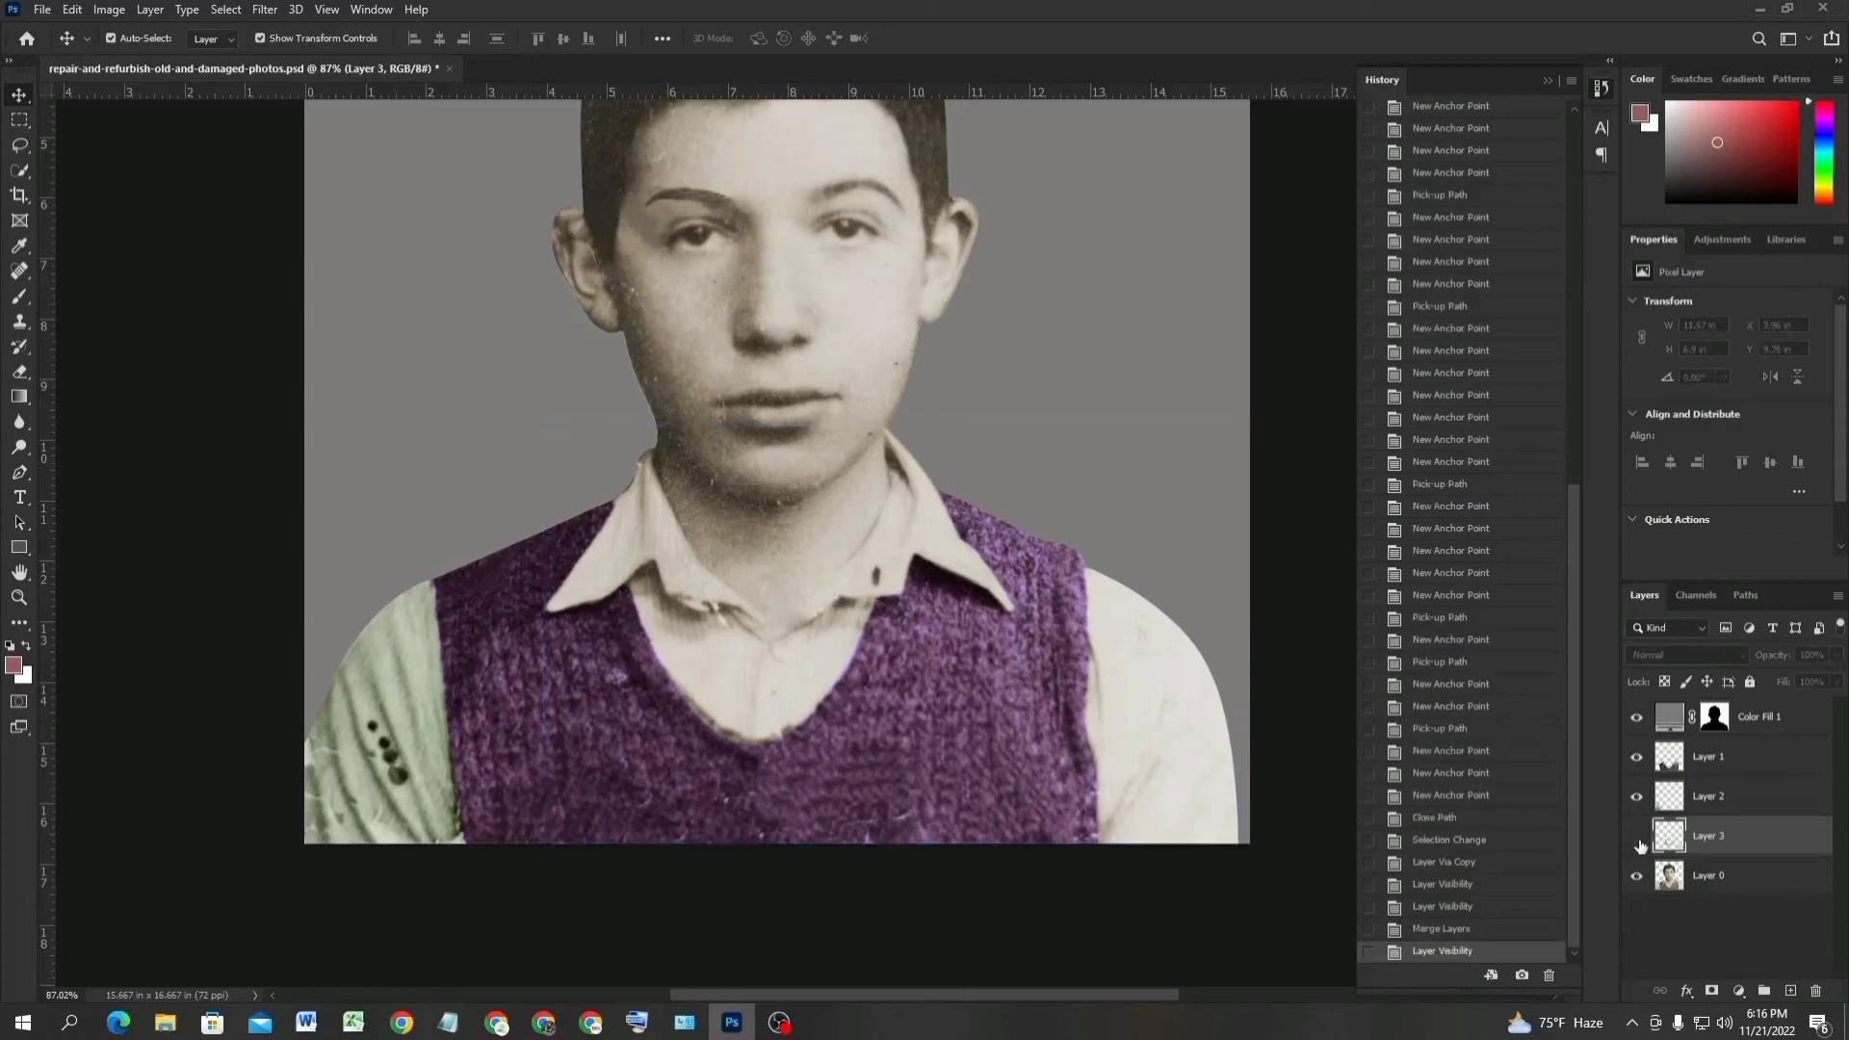
{"action": "left_click", "coordinate": [1637, 837]}
{"action": "left_click", "coordinate": [1637, 837]}
{"action": "left_click", "coordinate": [1637, 837]}
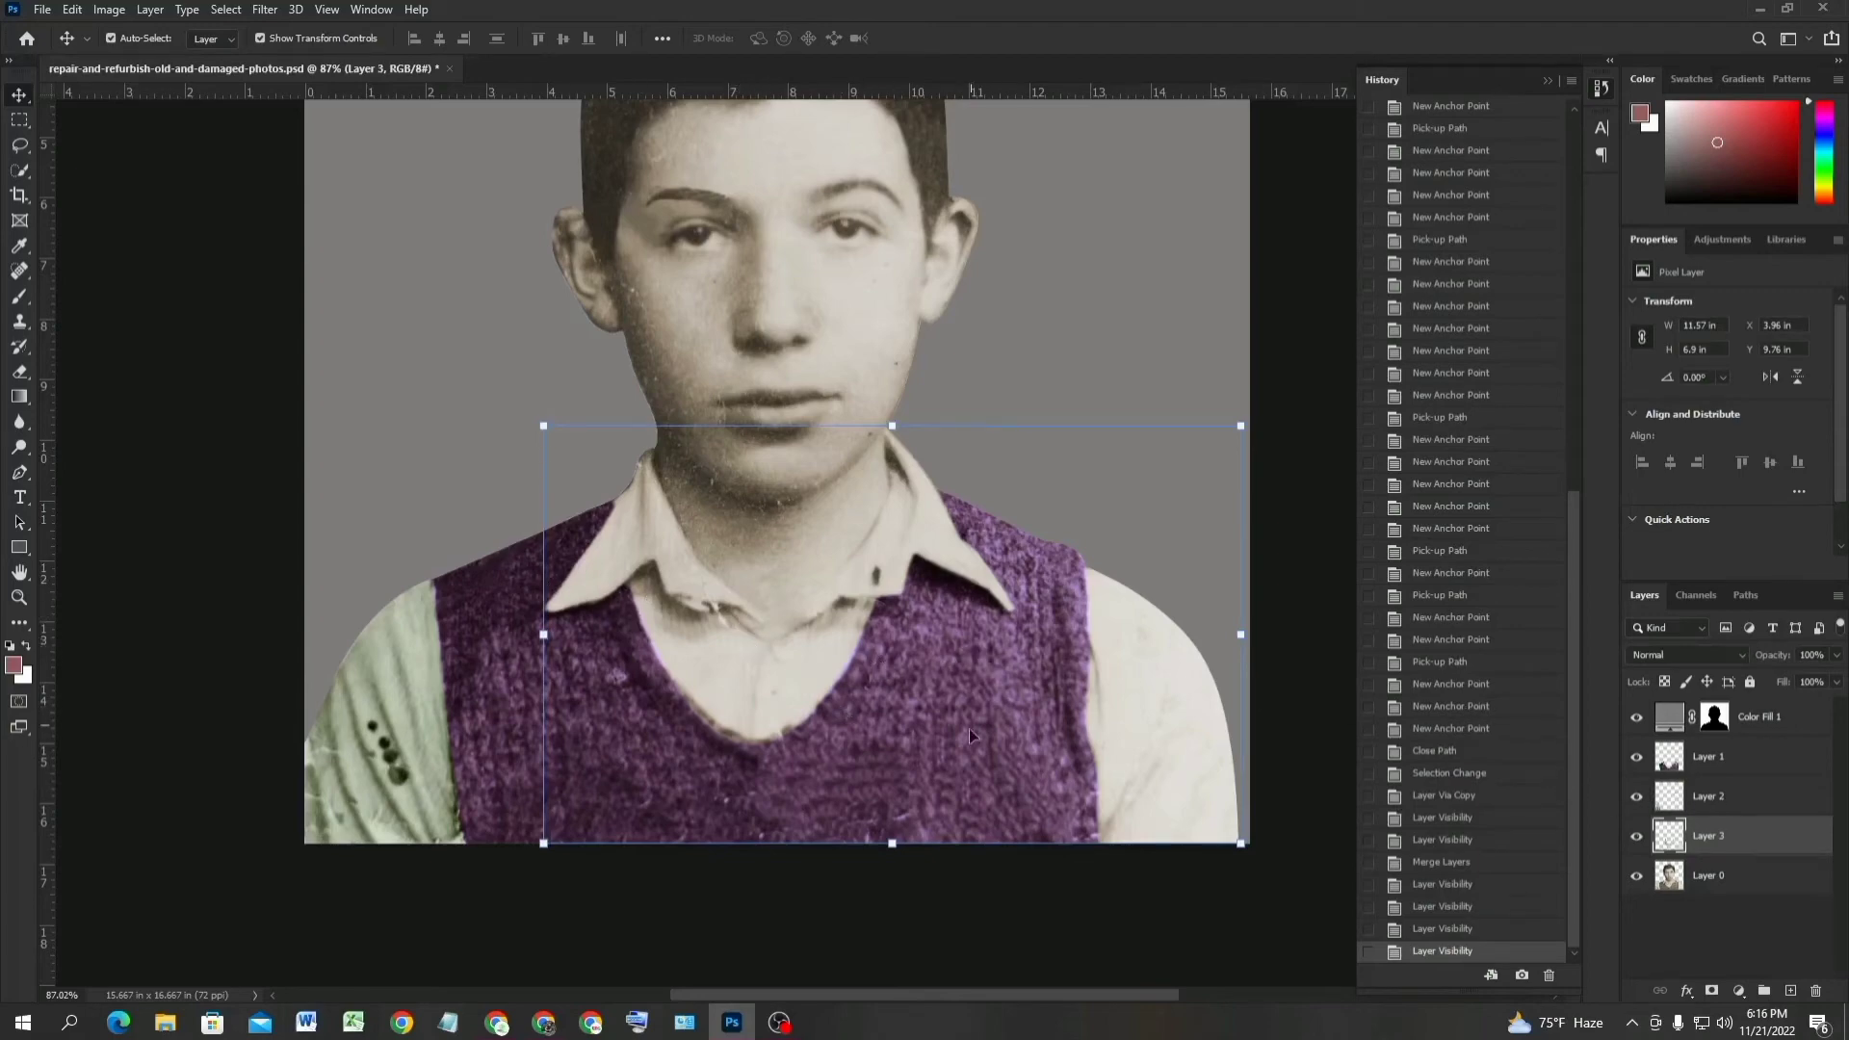
{"action": "left_click", "coordinate": [780, 1020]}
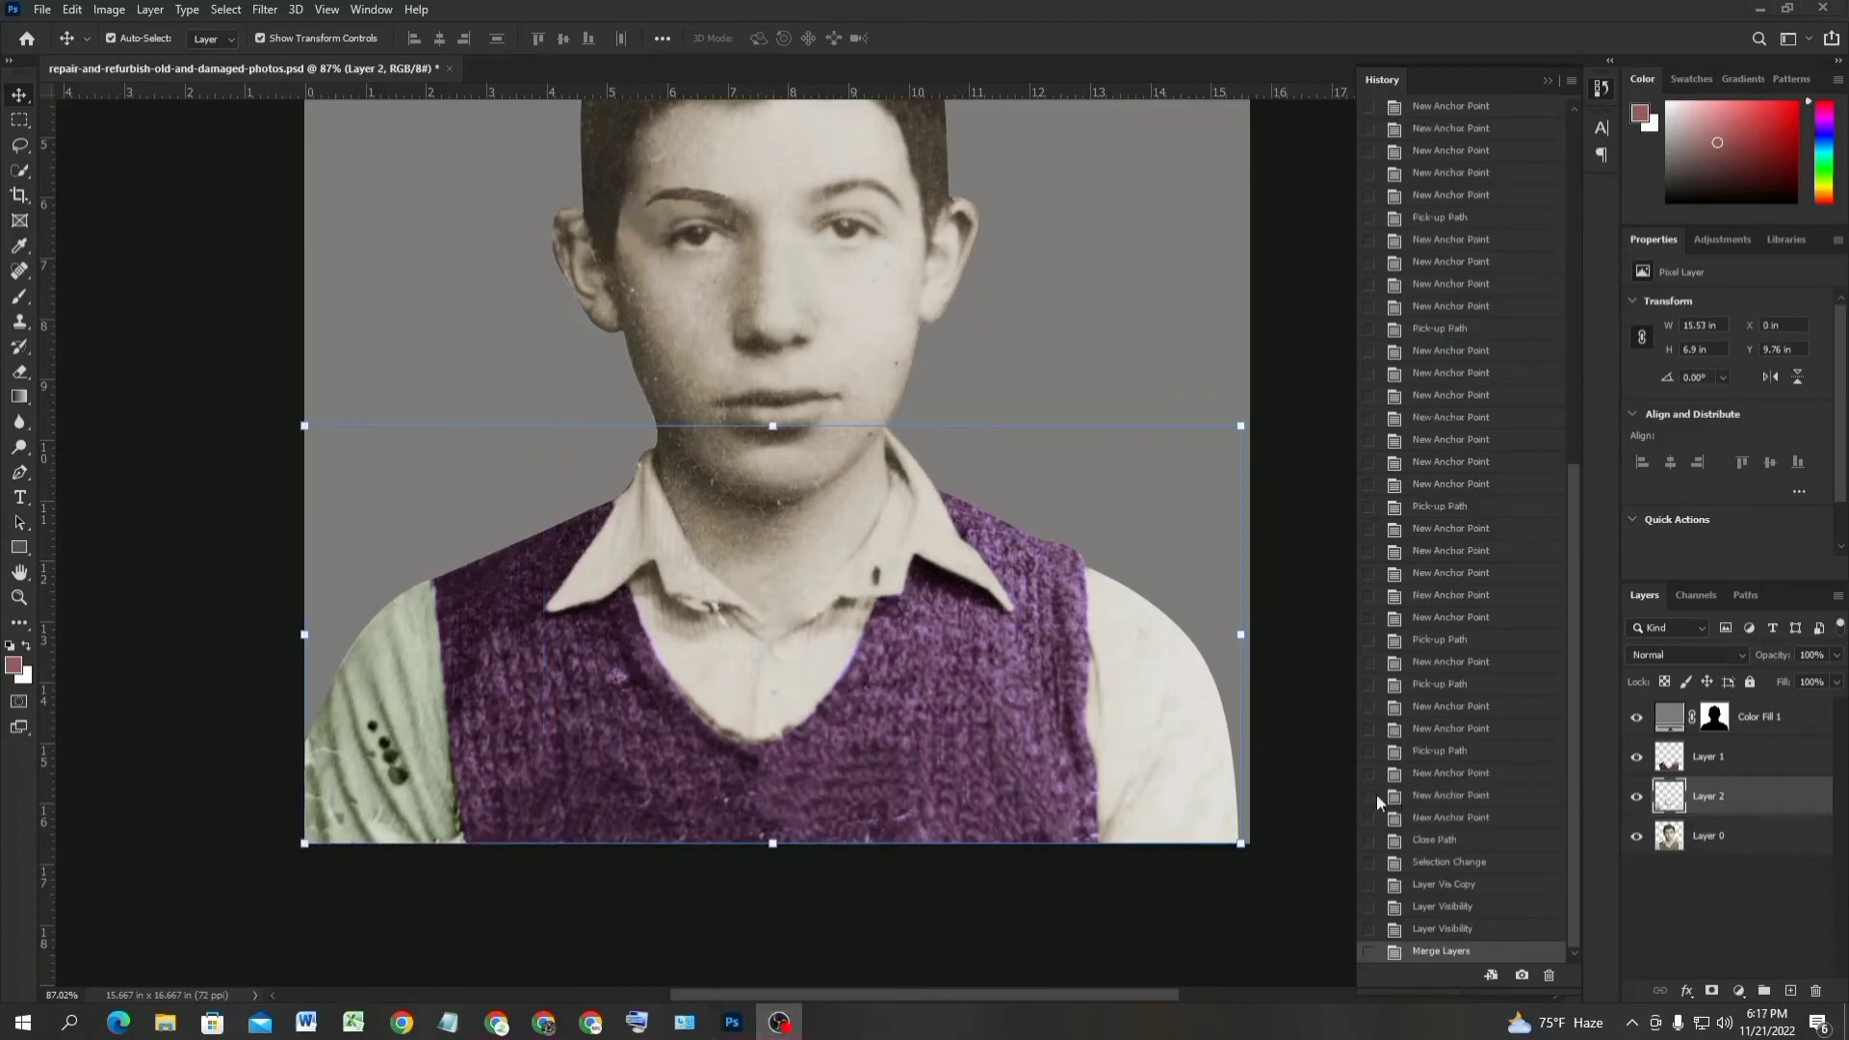
{"action": "left_click", "coordinate": [732, 1018]}
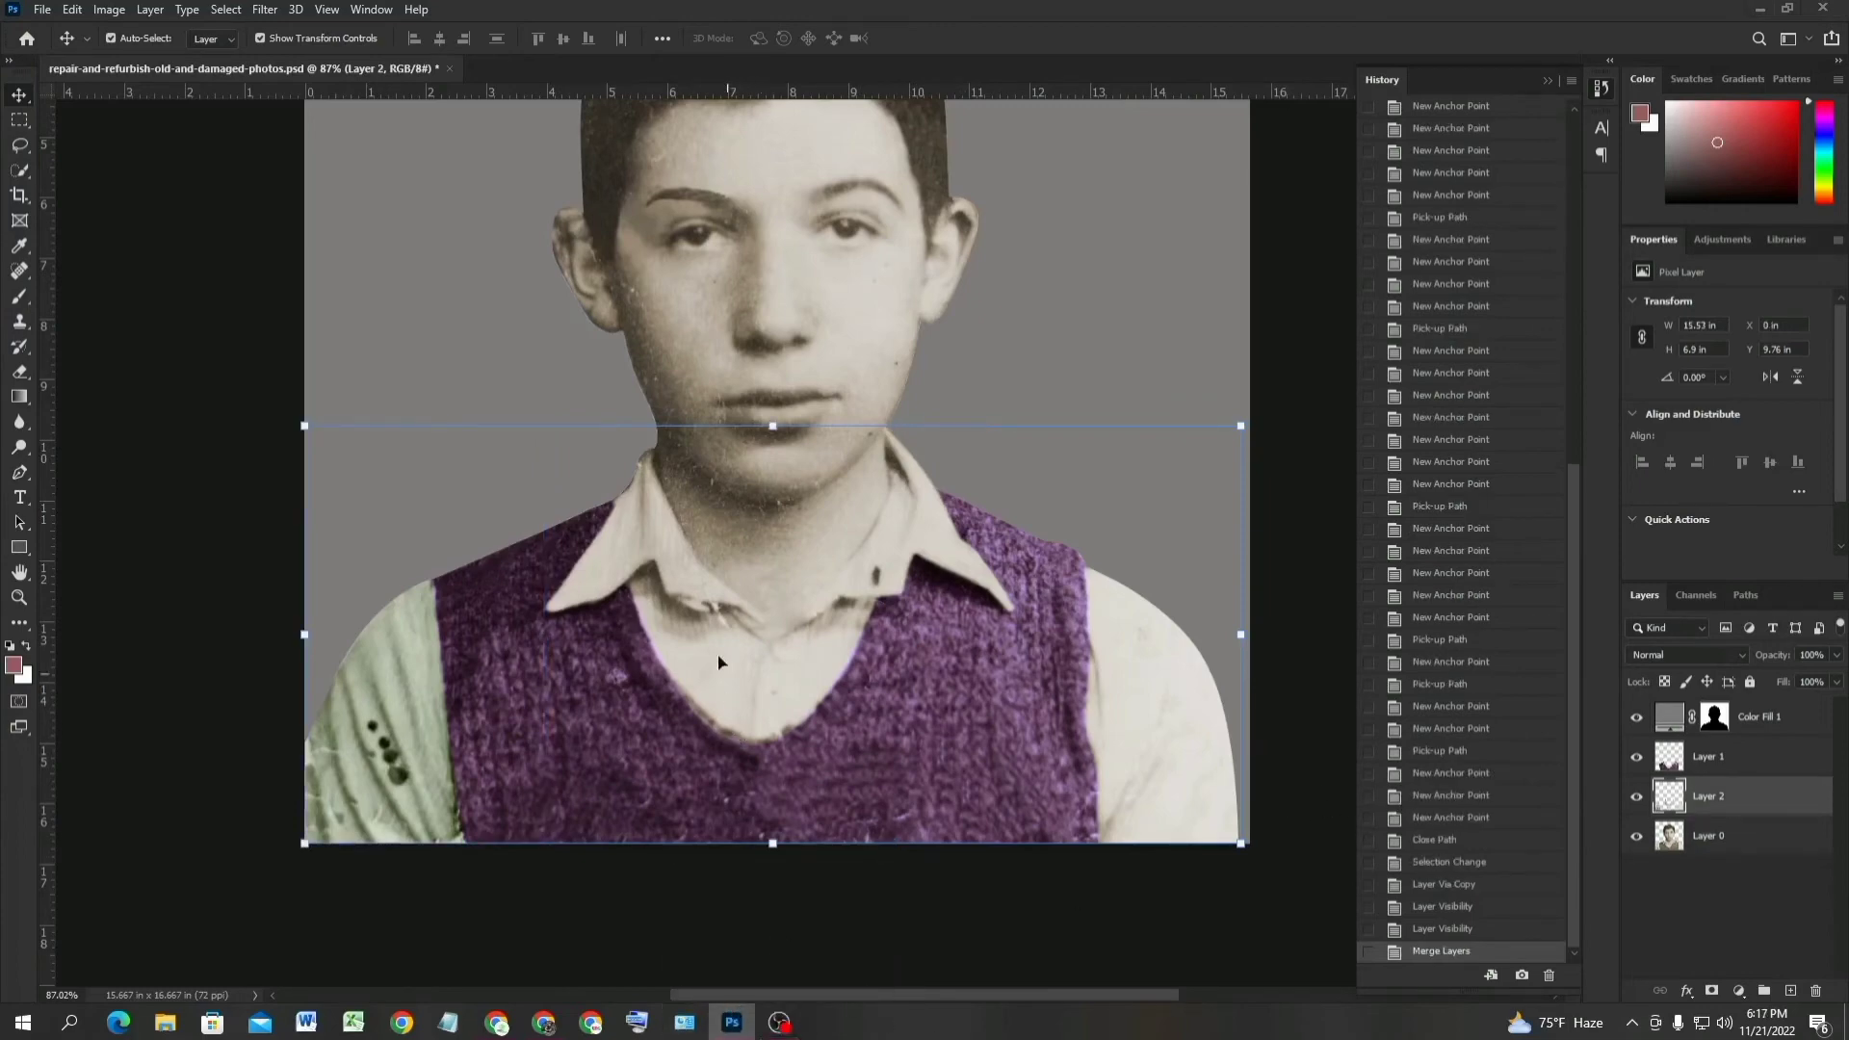
Brighten the merged shirt layer with a Levels adjustment, setting RGB input levels to 0, 1.57 and 209.
{"action": "left_click", "coordinate": [110, 9]}
{"action": "mouse_move", "coordinate": [140, 62]}
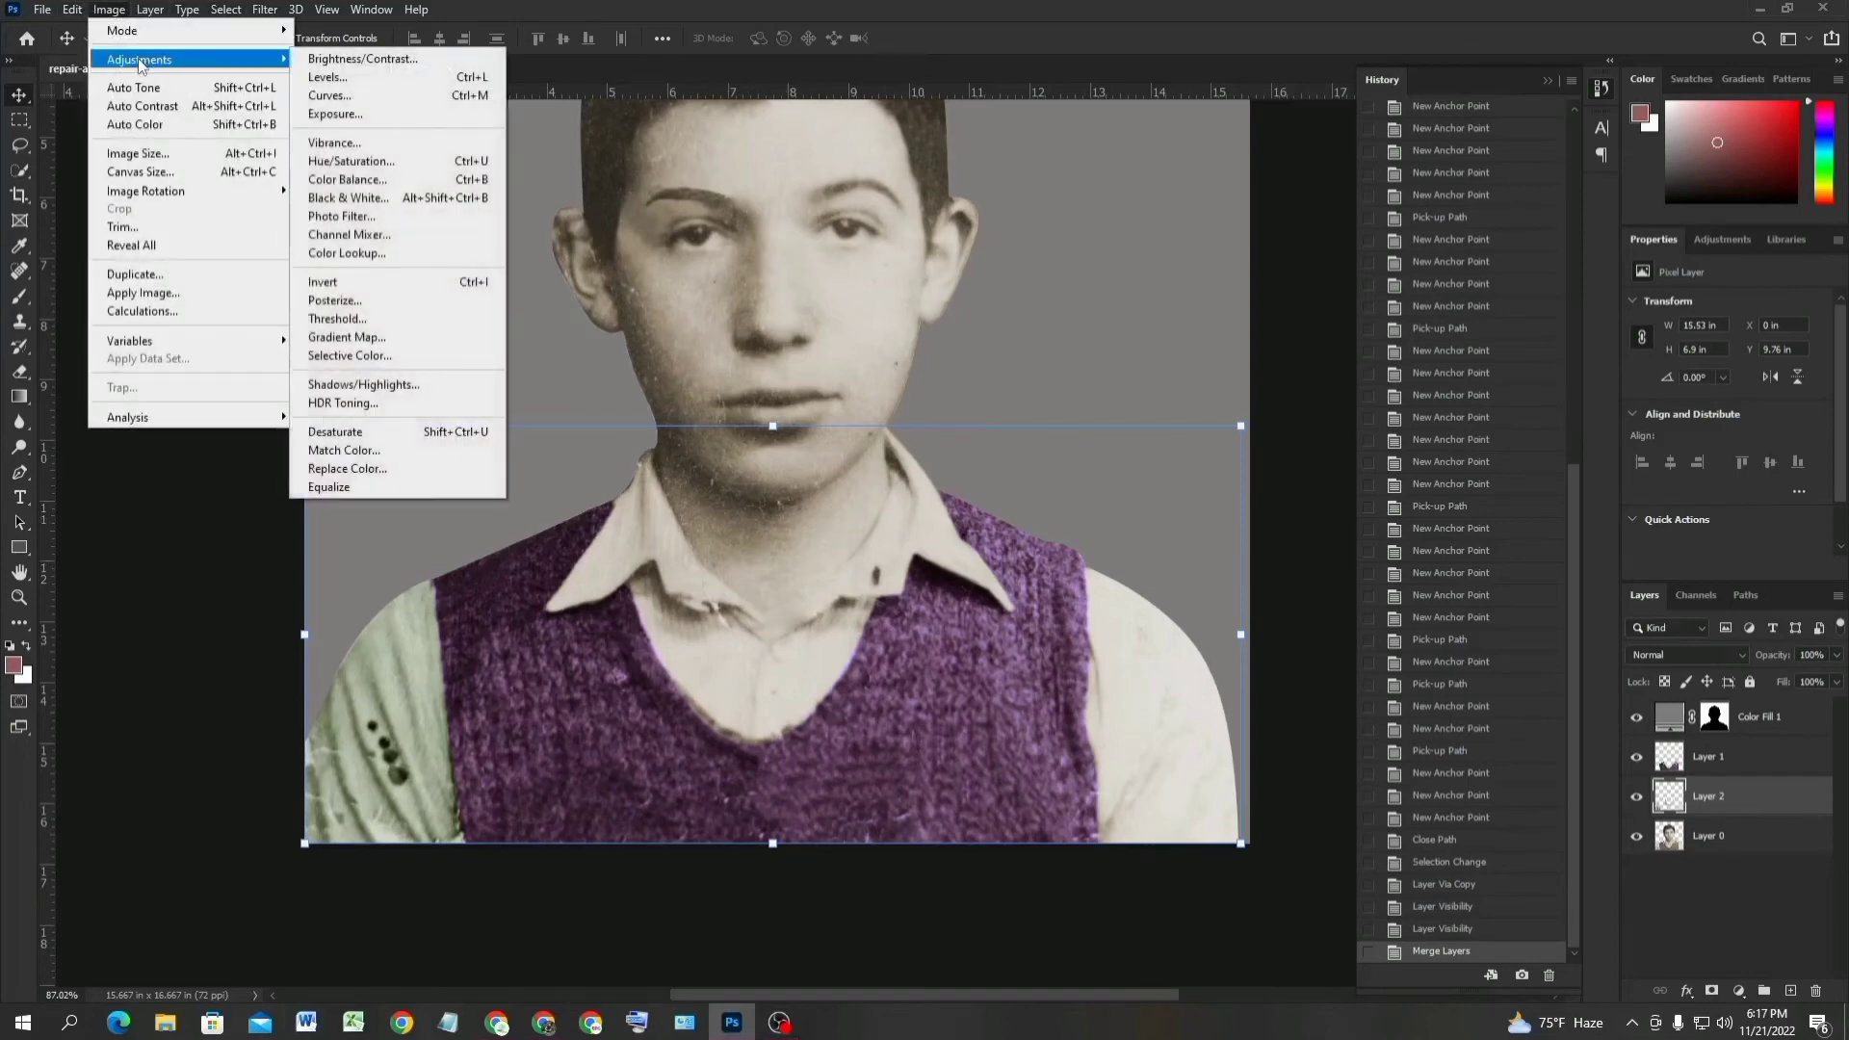
{"action": "left_click", "coordinate": [353, 79]}
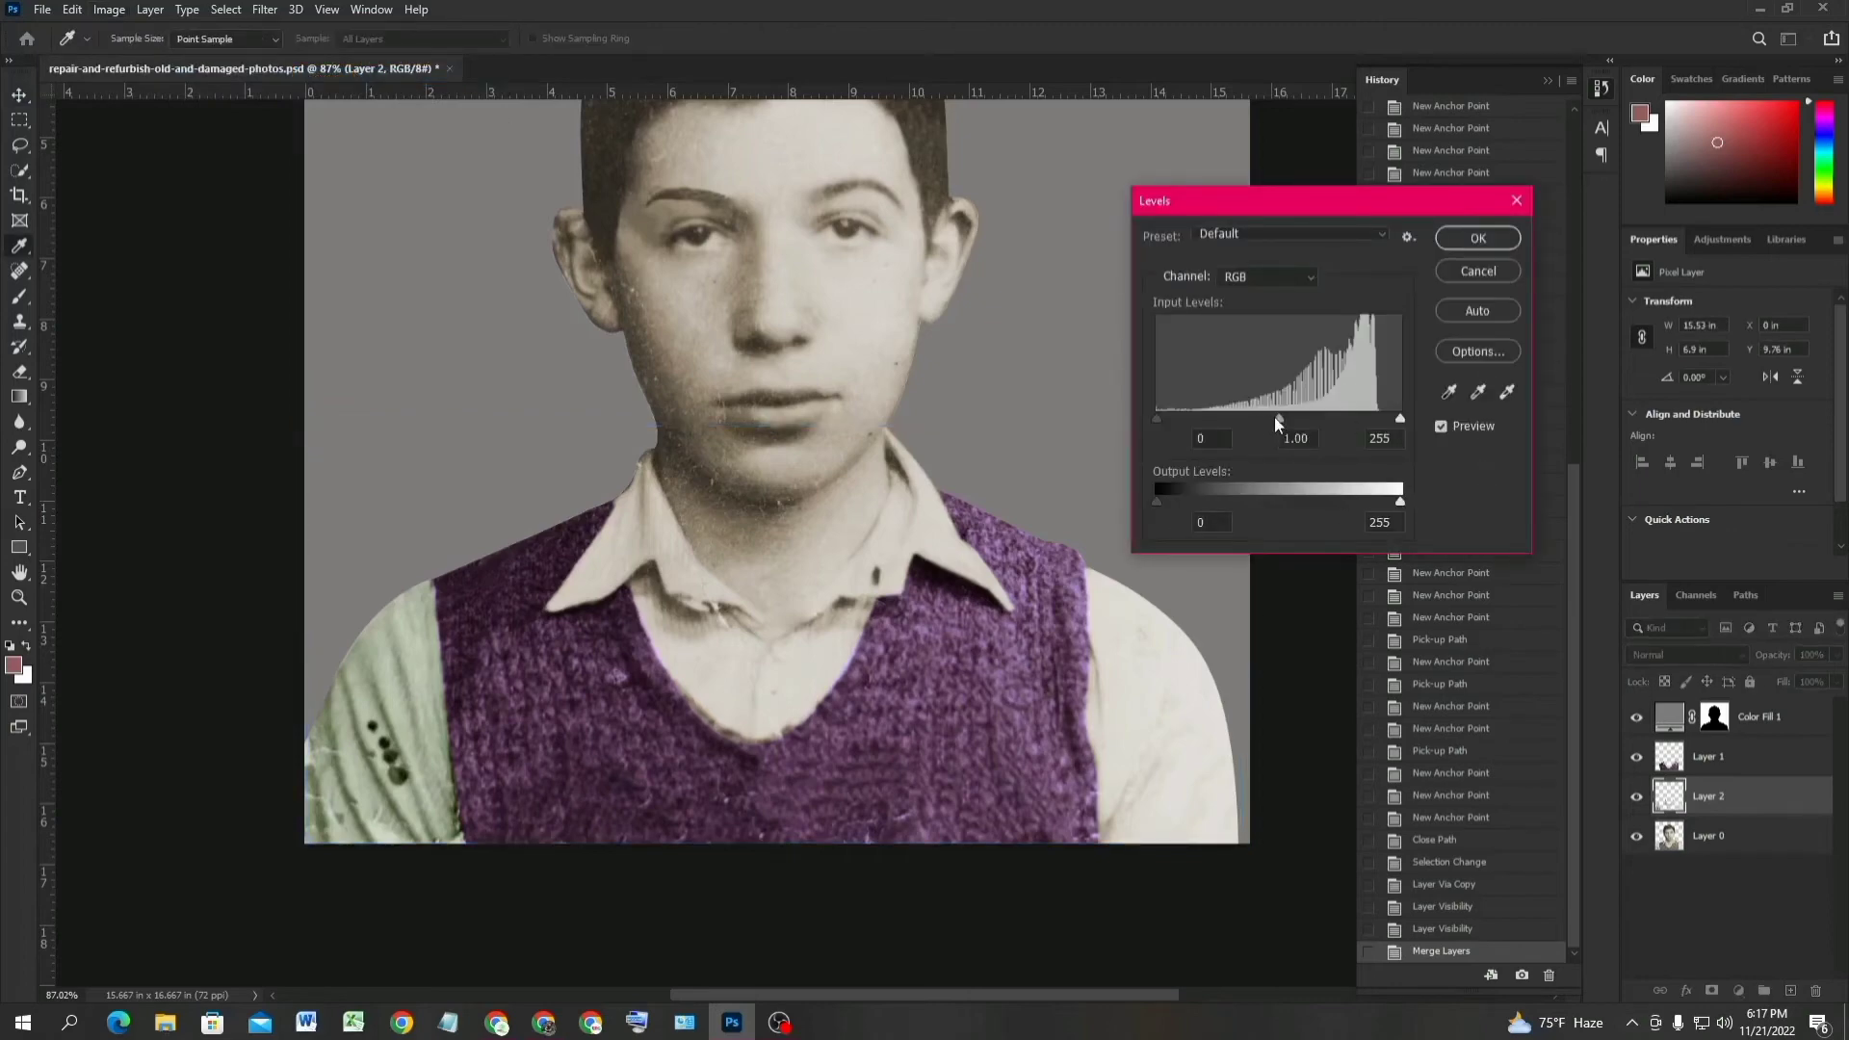
{"action": "left_click_drag", "start_coordinate": [1279, 420], "coordinate": [1130, 424]}
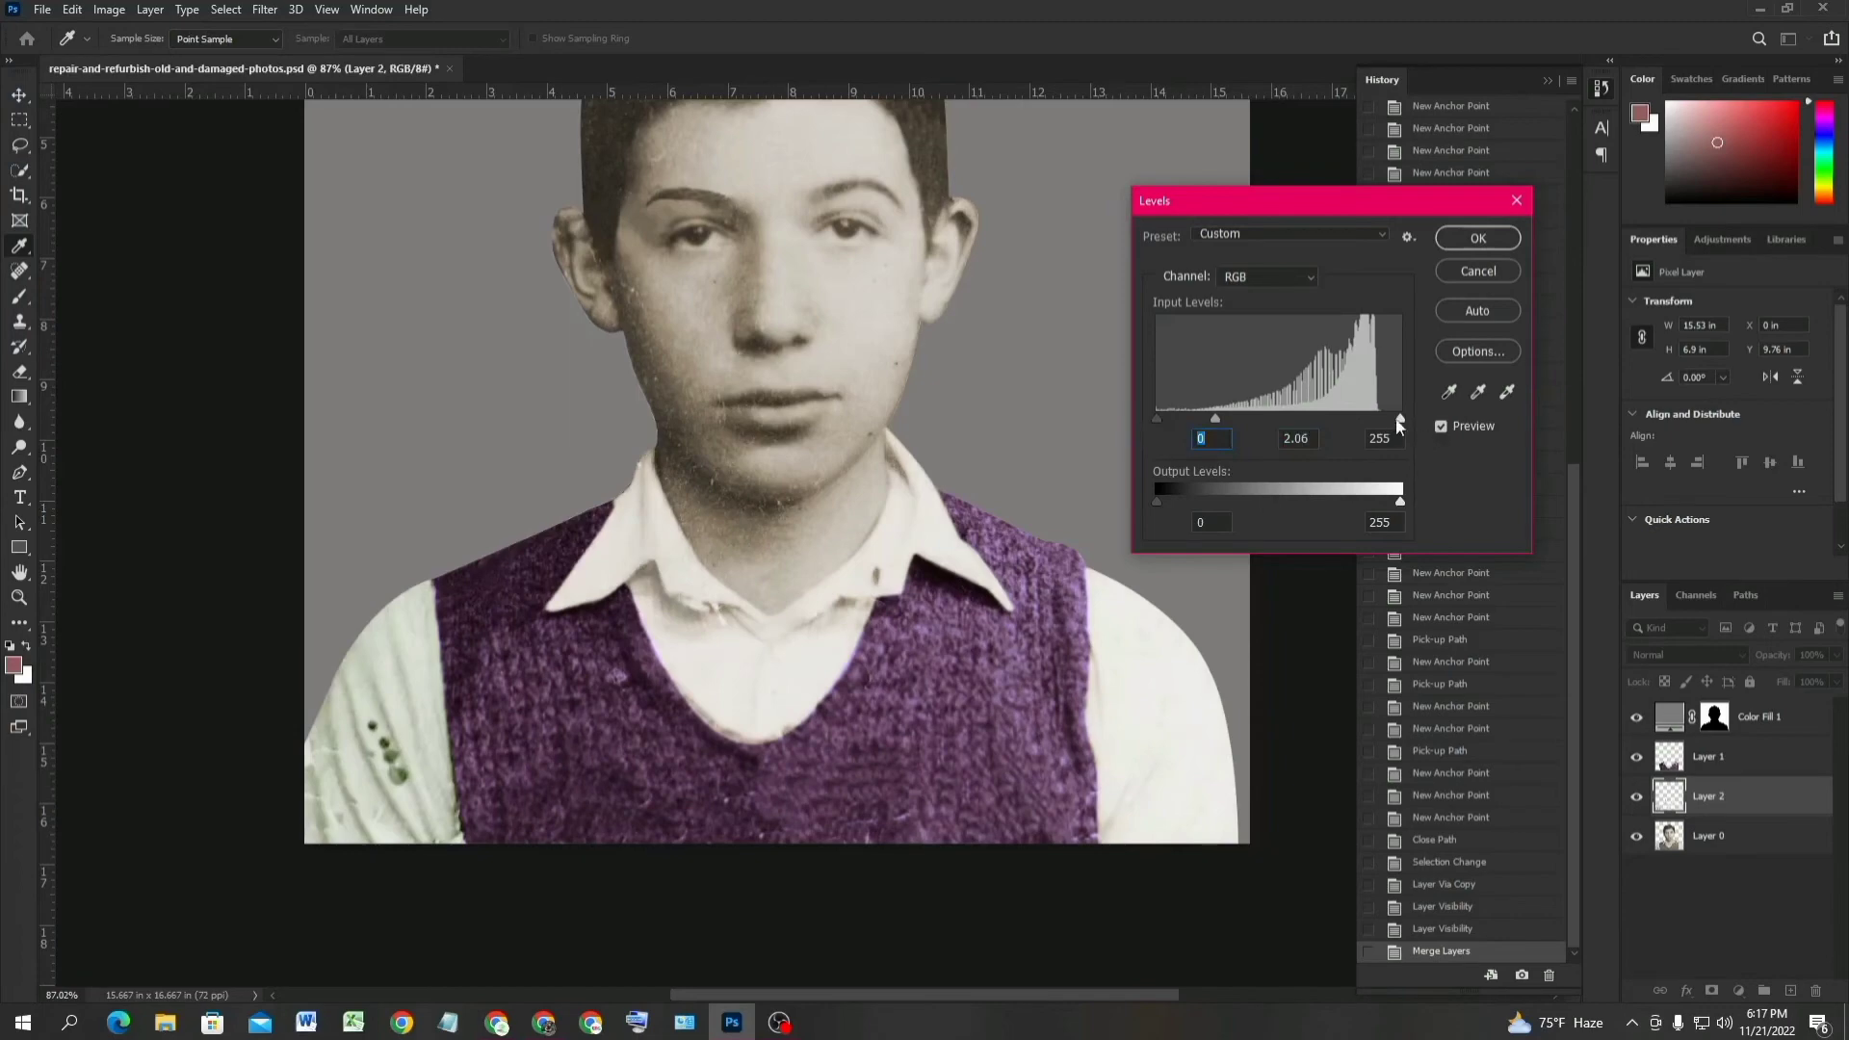
{"action": "left_click_drag", "start_coordinate": [1399, 426], "coordinate": [1355, 421]}
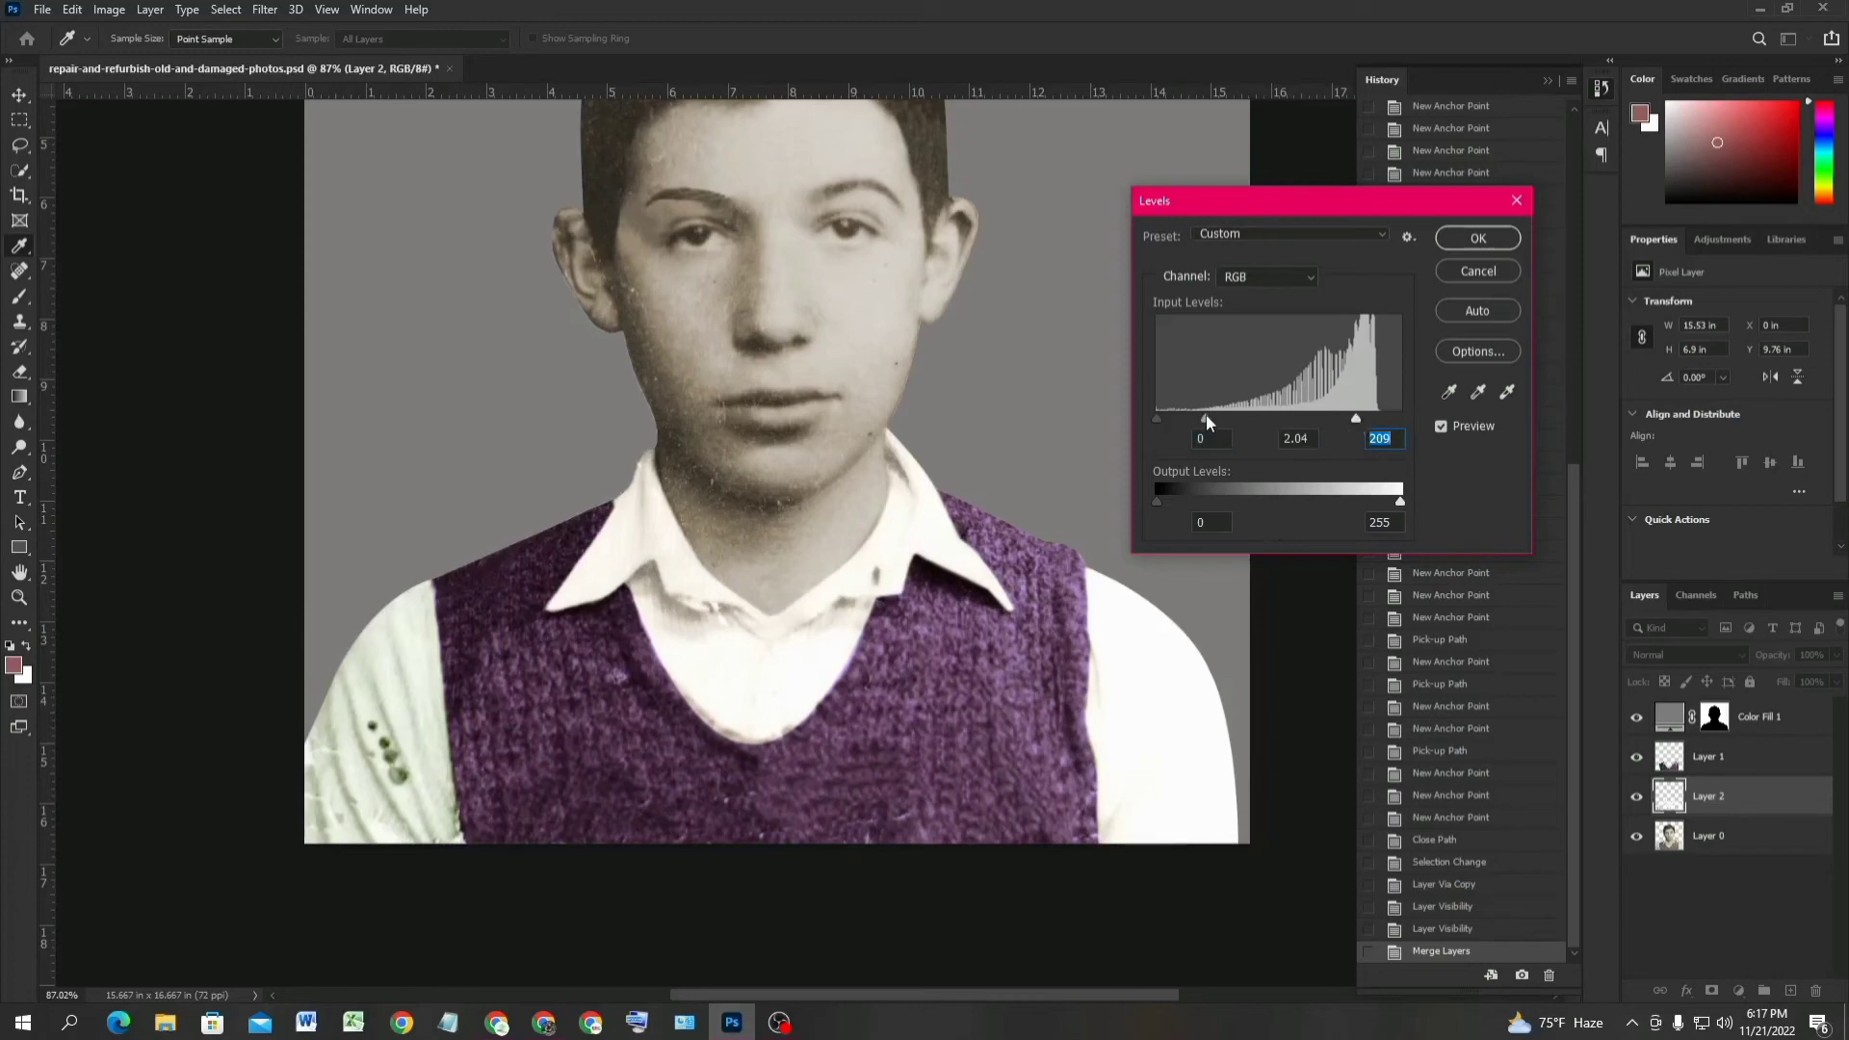
{"action": "left_click_drag", "start_coordinate": [1207, 420], "coordinate": [1228, 420]}
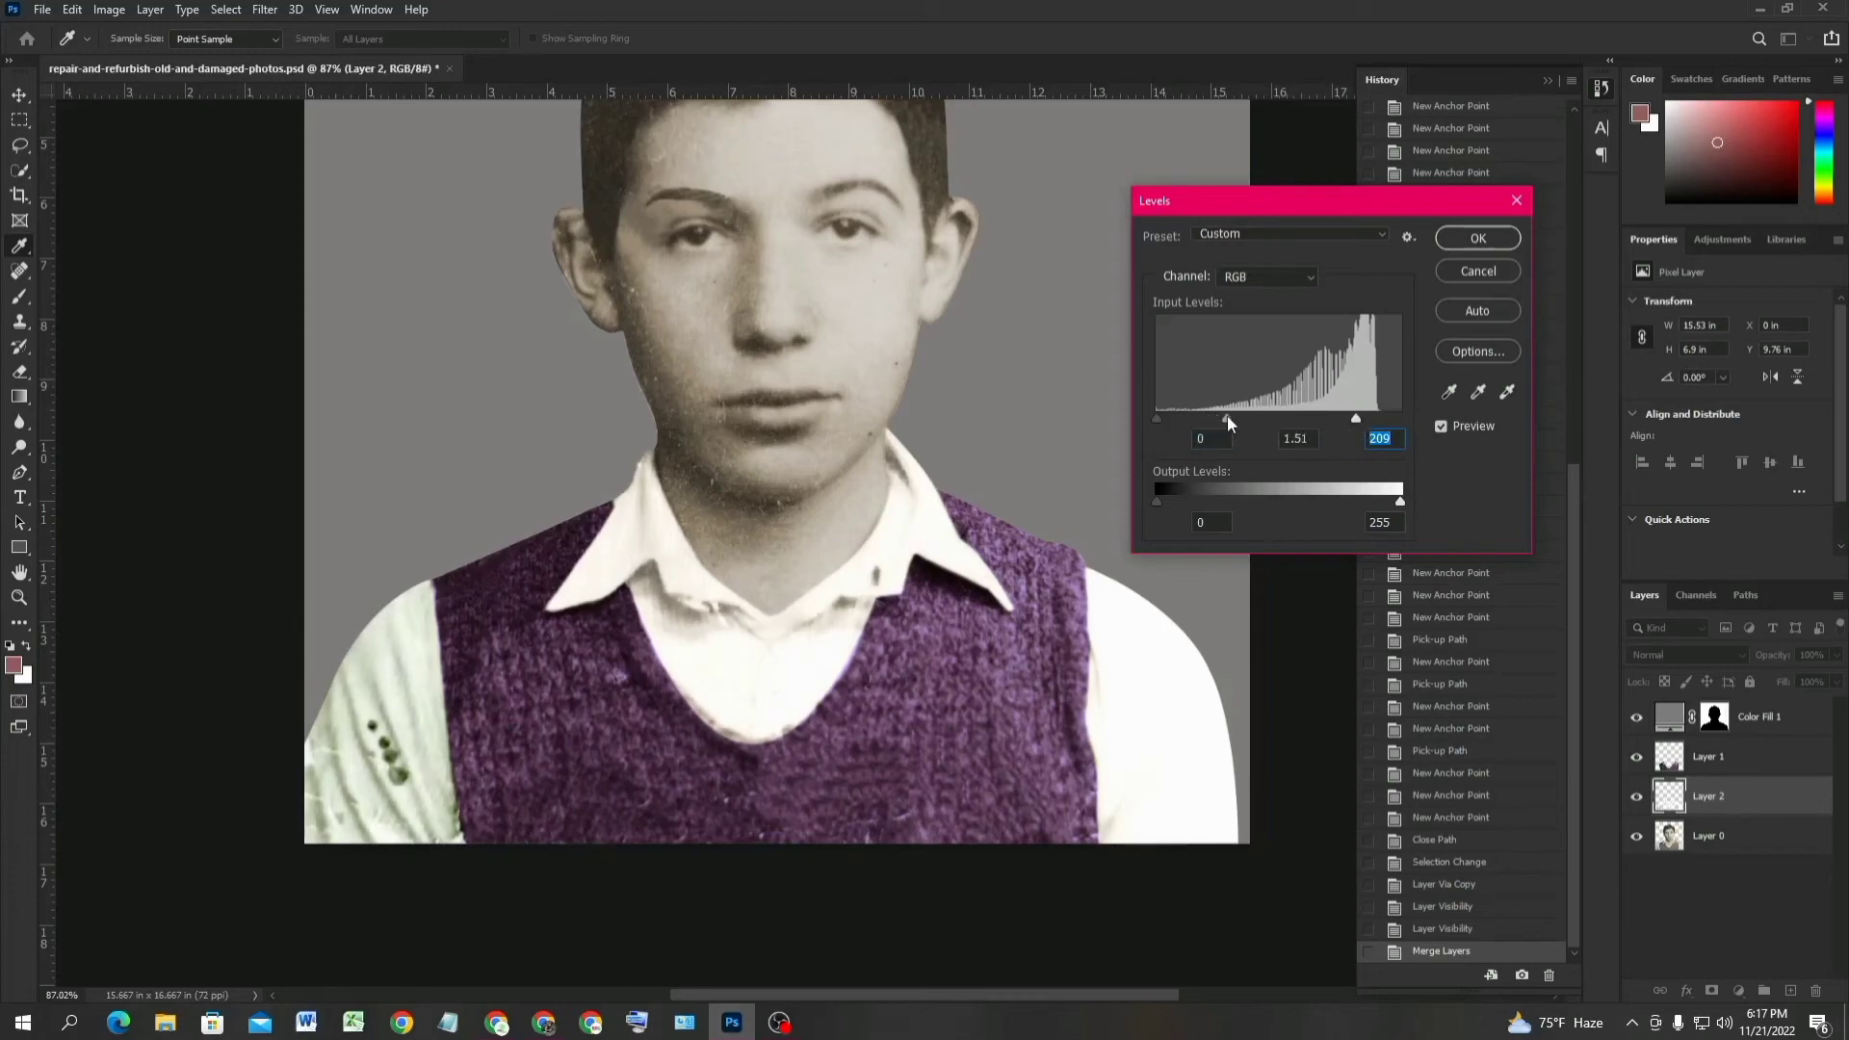
{"action": "left_click", "coordinate": [1227, 419]}
{"action": "mouse_move", "coordinate": [1227, 419]}
{"action": "left_mouse_down"}
{"action": "mouse_move", "coordinate": [1263, 421]}
{"action": "mouse_move", "coordinate": [1225, 426]}
{"action": "left_mouse_up"}
{"action": "left_click", "coordinate": [1224, 428]}
{"action": "left_click", "coordinate": [1478, 237]}
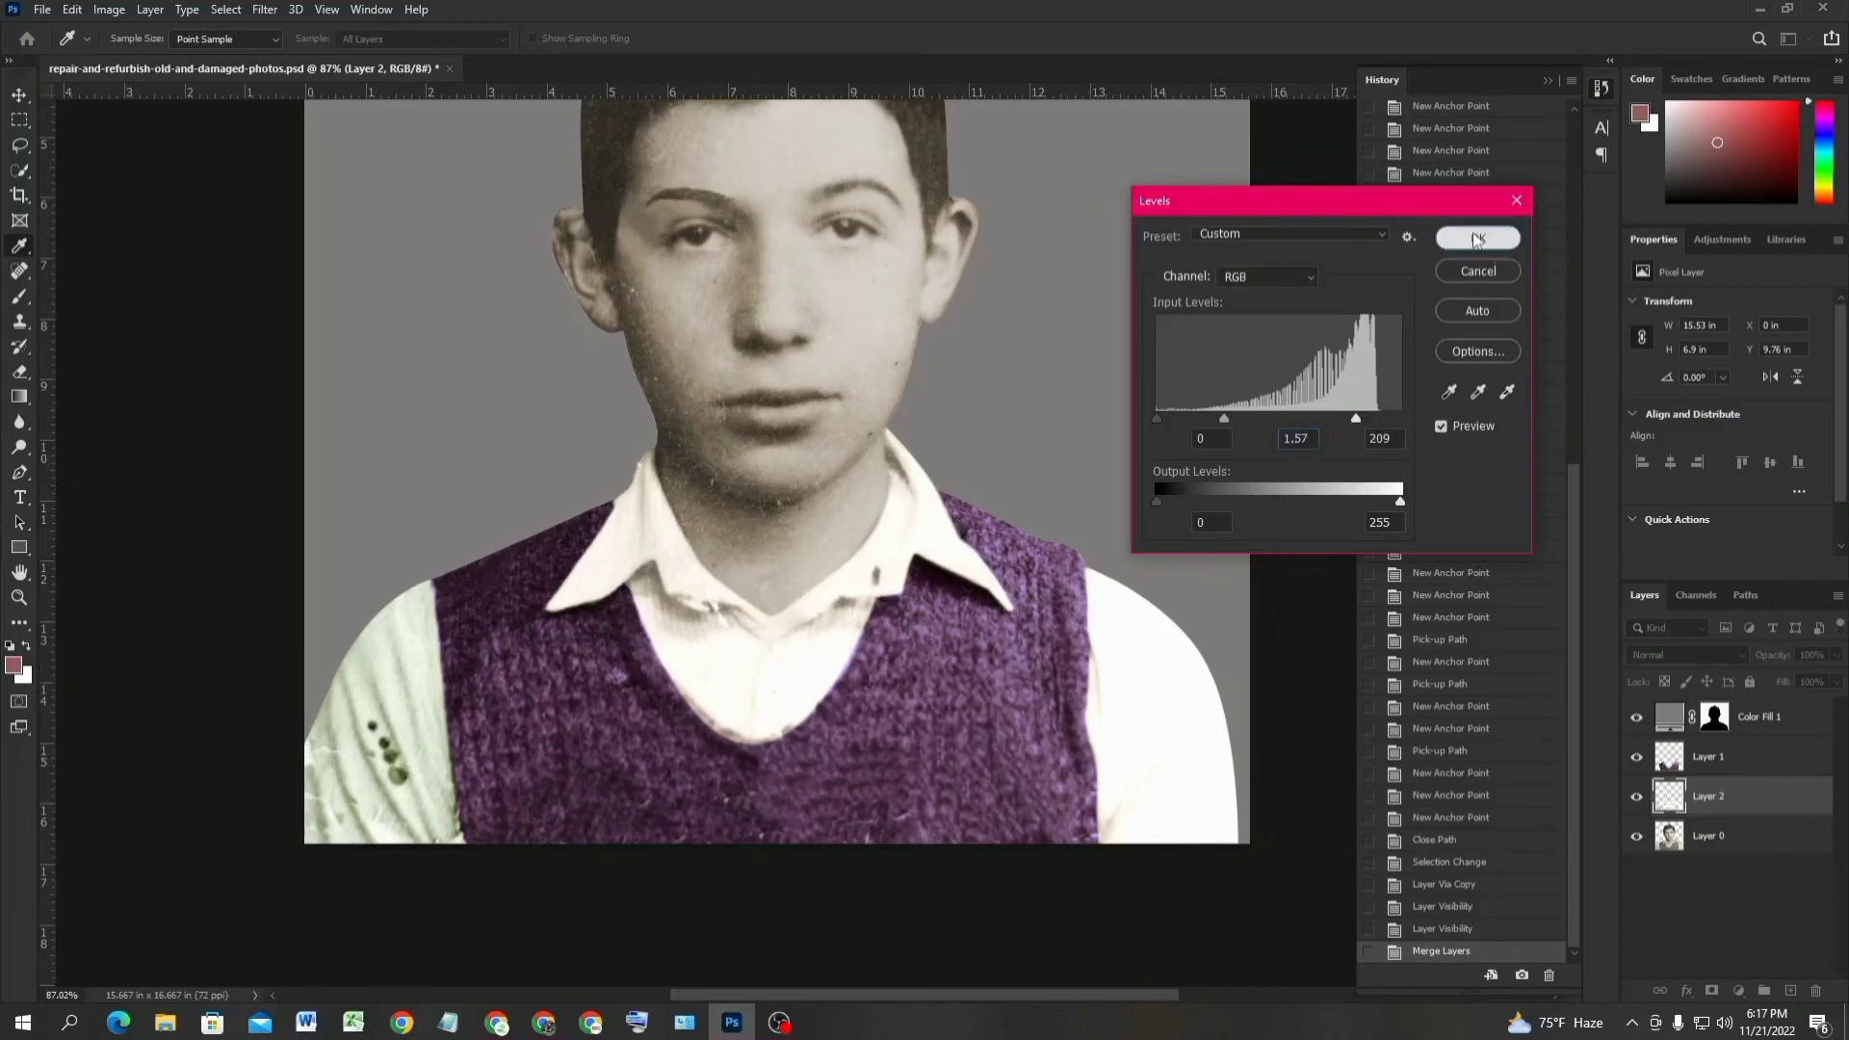
Trace a closed Pen path around the boy's hair, ears, jaw and neck down to the shirt collar.
{"action": "scroll", "coordinate": [770, 437], "scroll_direction": "down", "scroll_amount": 3}
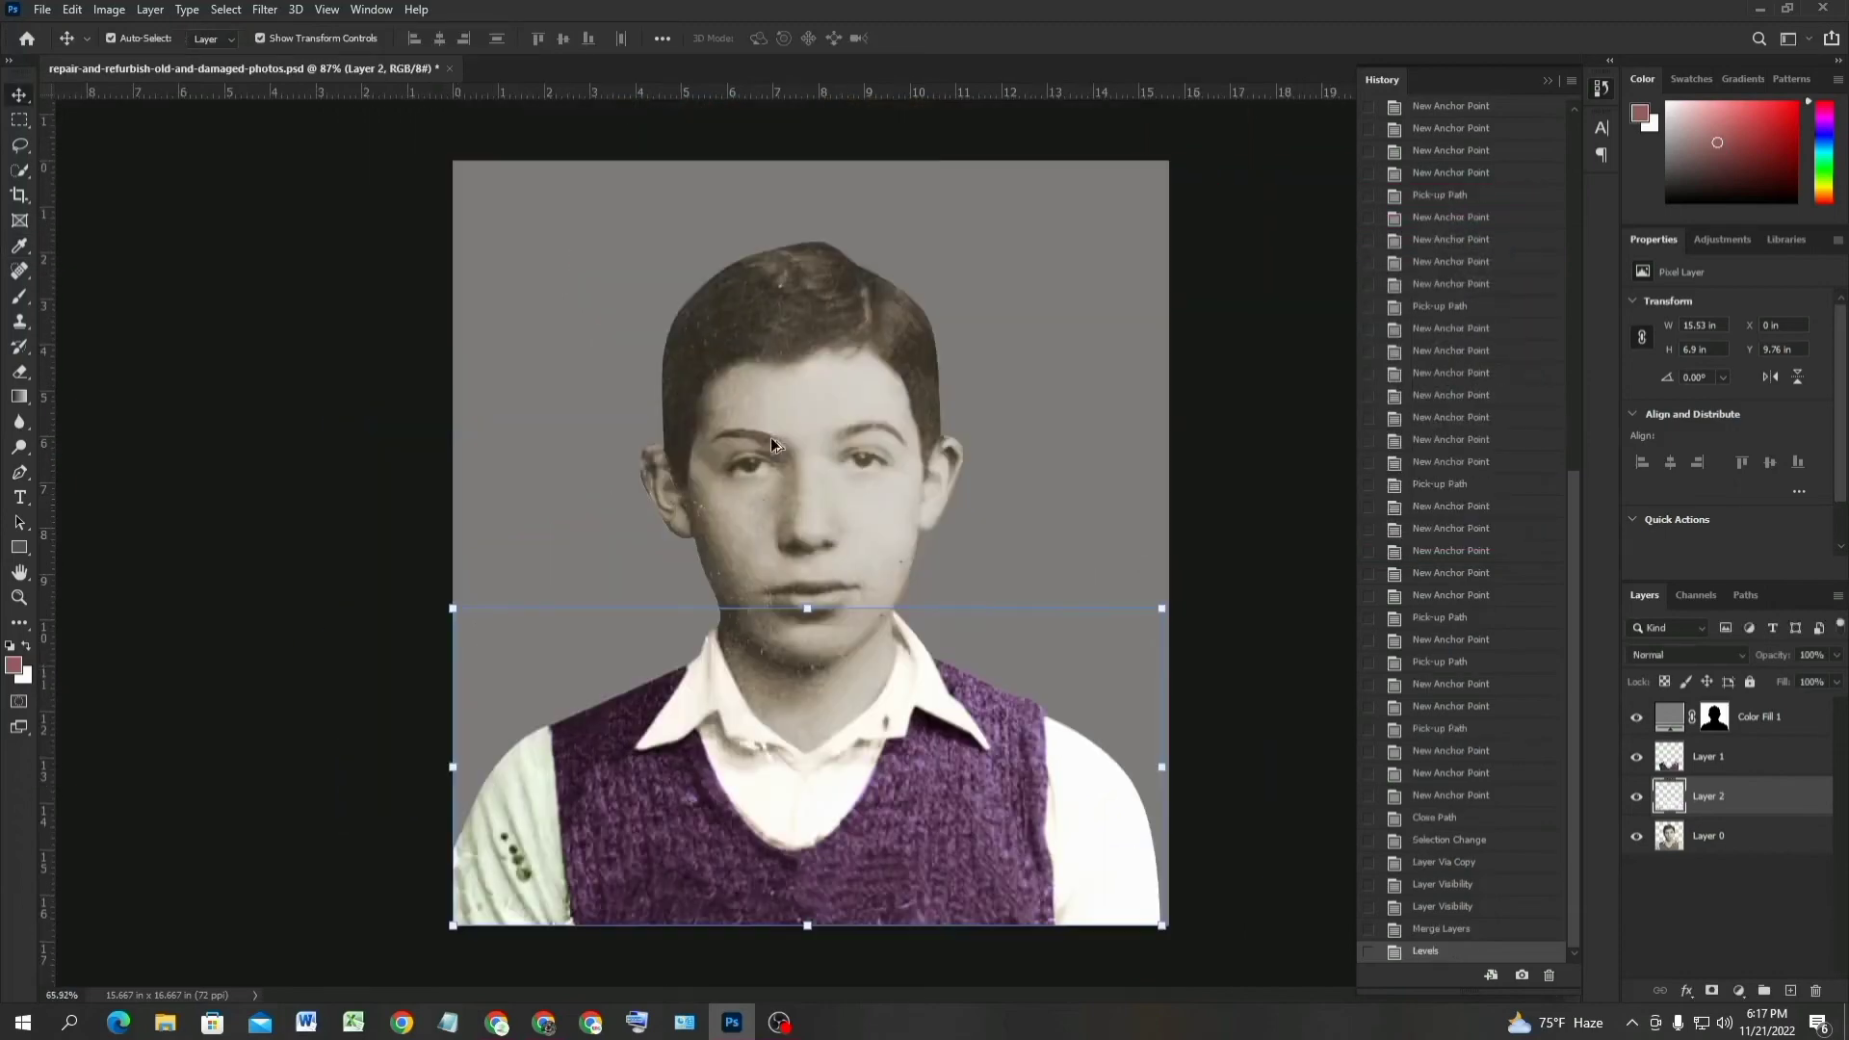
{"action": "scroll", "coordinate": [847, 495], "scroll_direction": "up", "scroll_amount": 3}
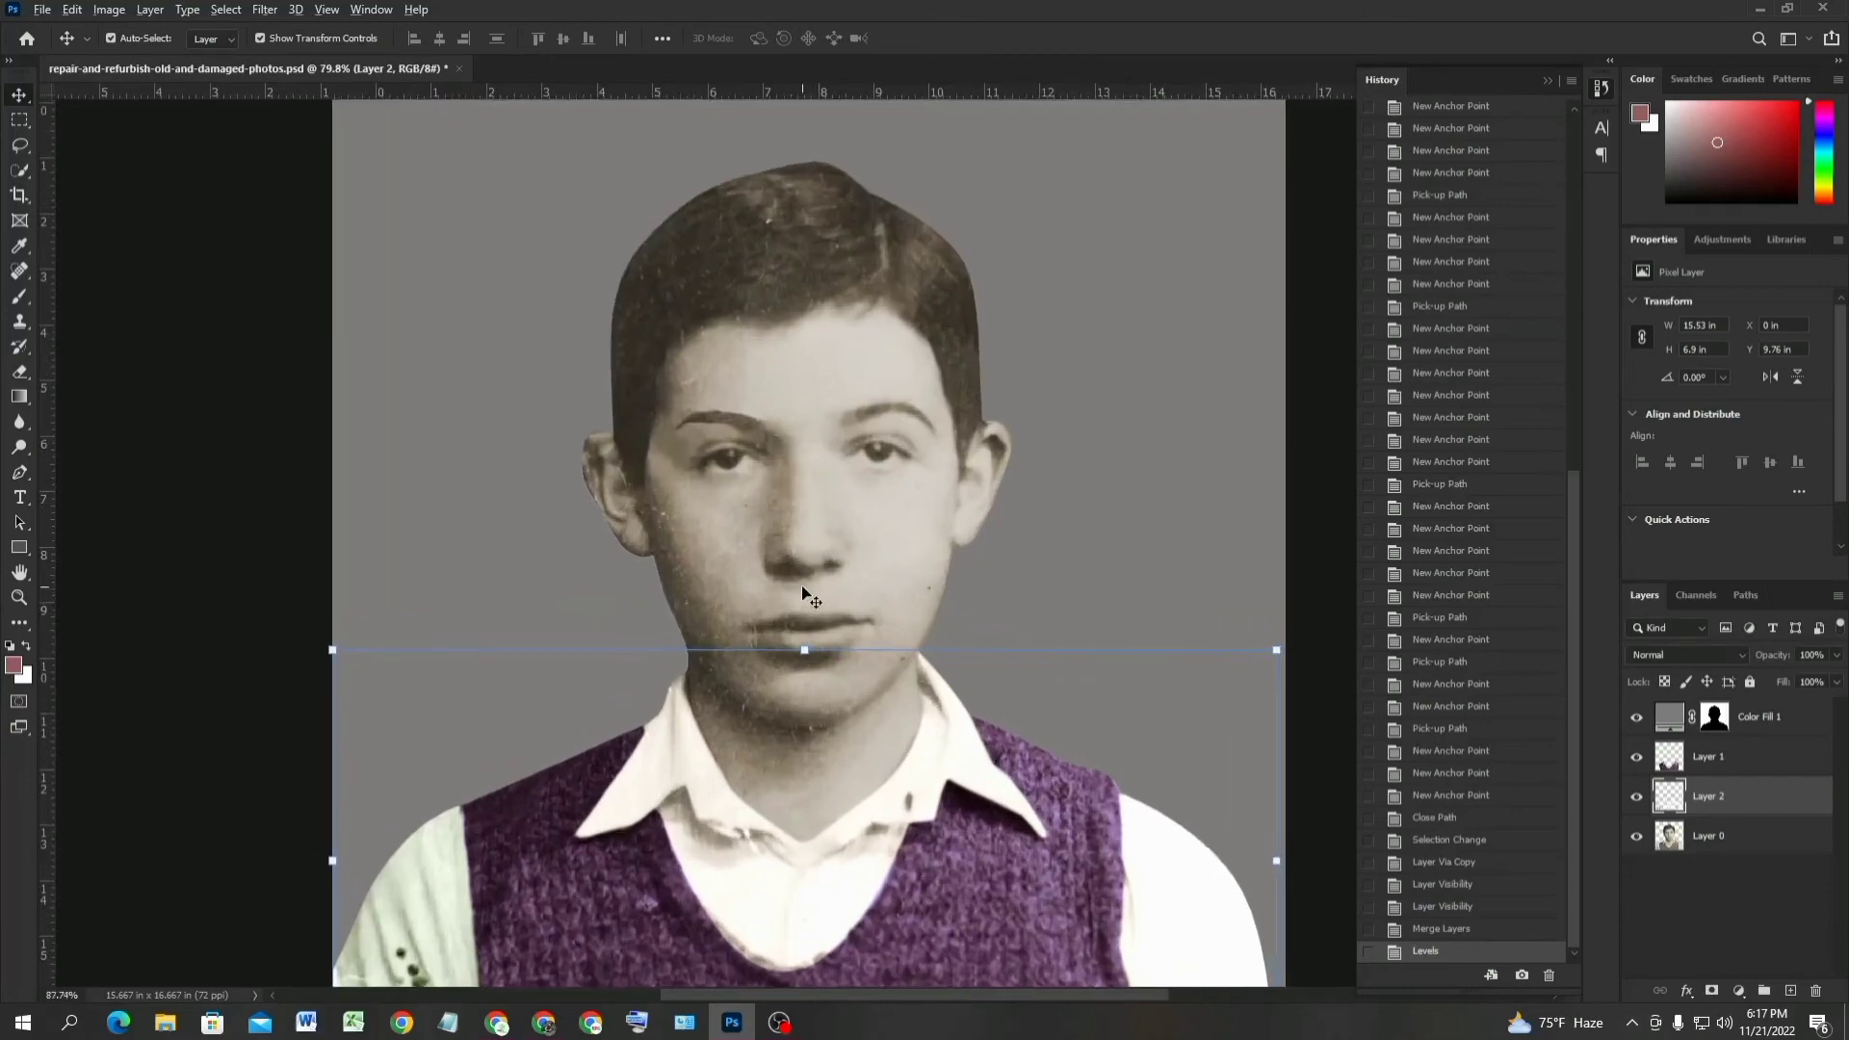
{"action": "scroll", "coordinate": [801, 592], "scroll_direction": "up", "scroll_amount": 1}
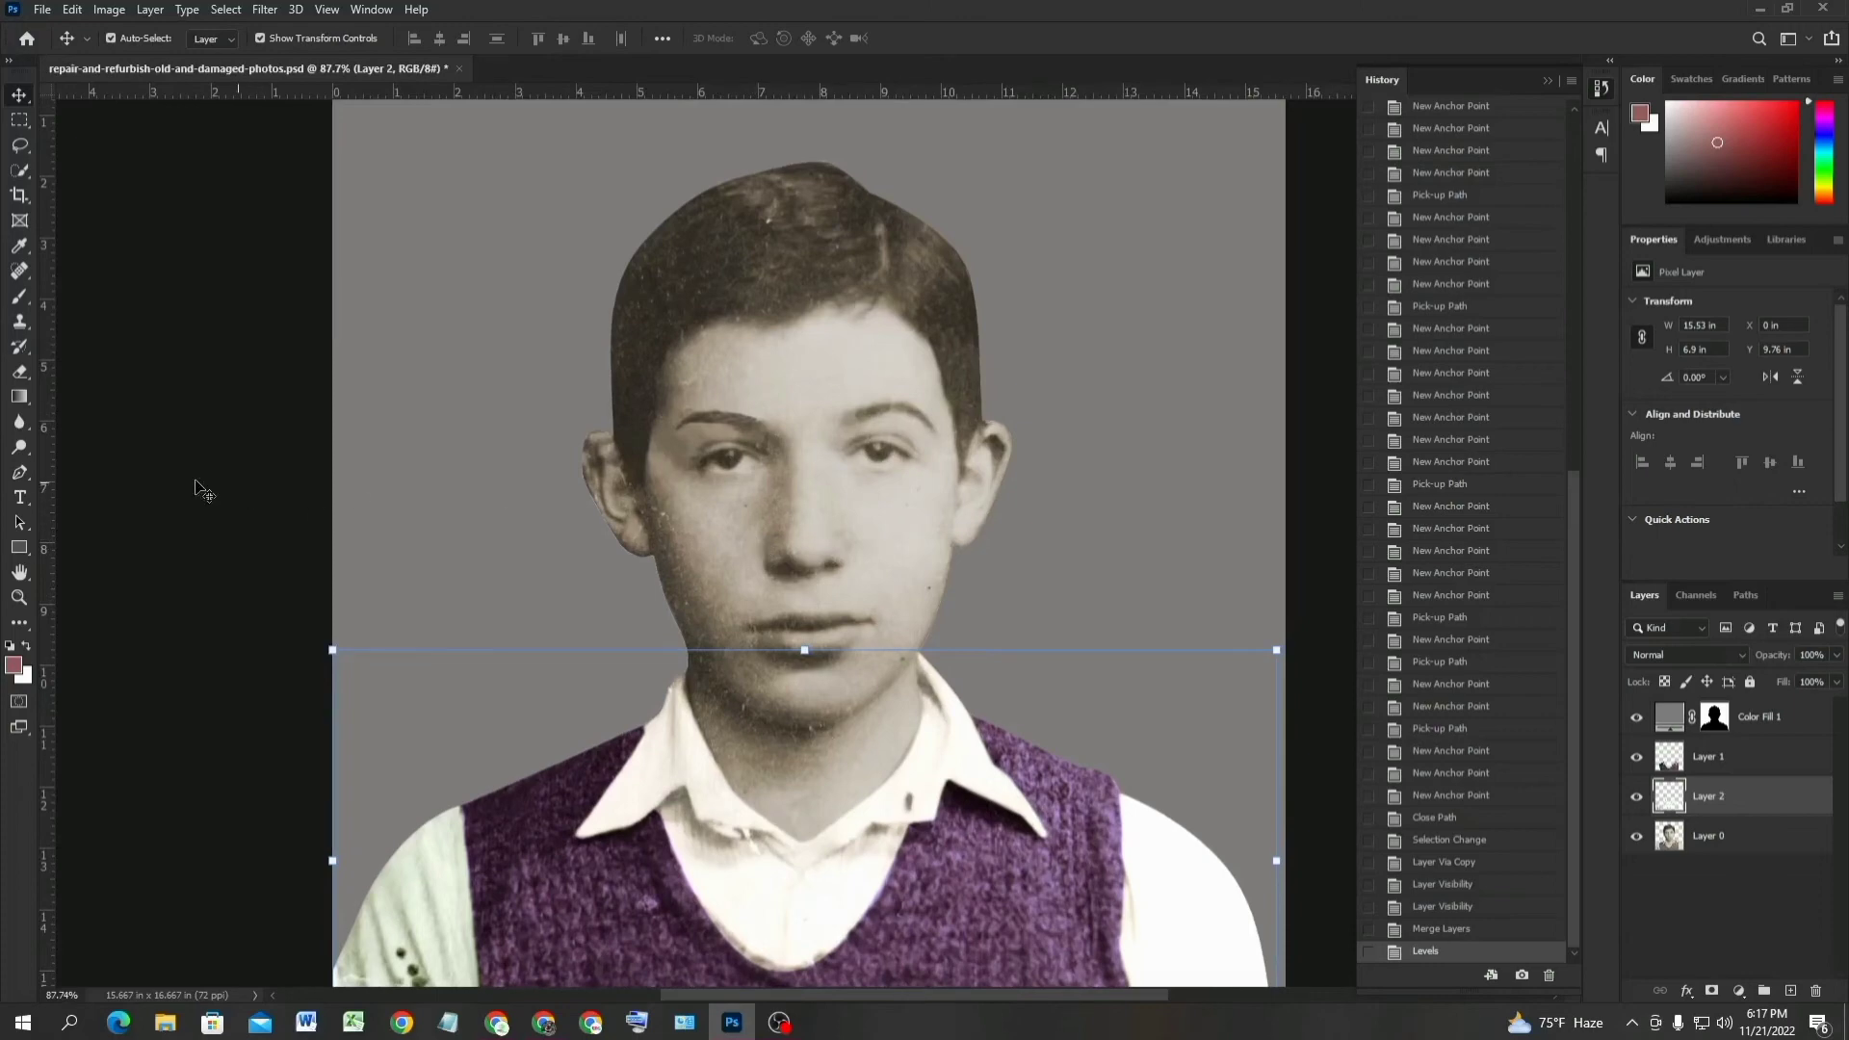
{"action": "left_click", "coordinate": [19, 472]}
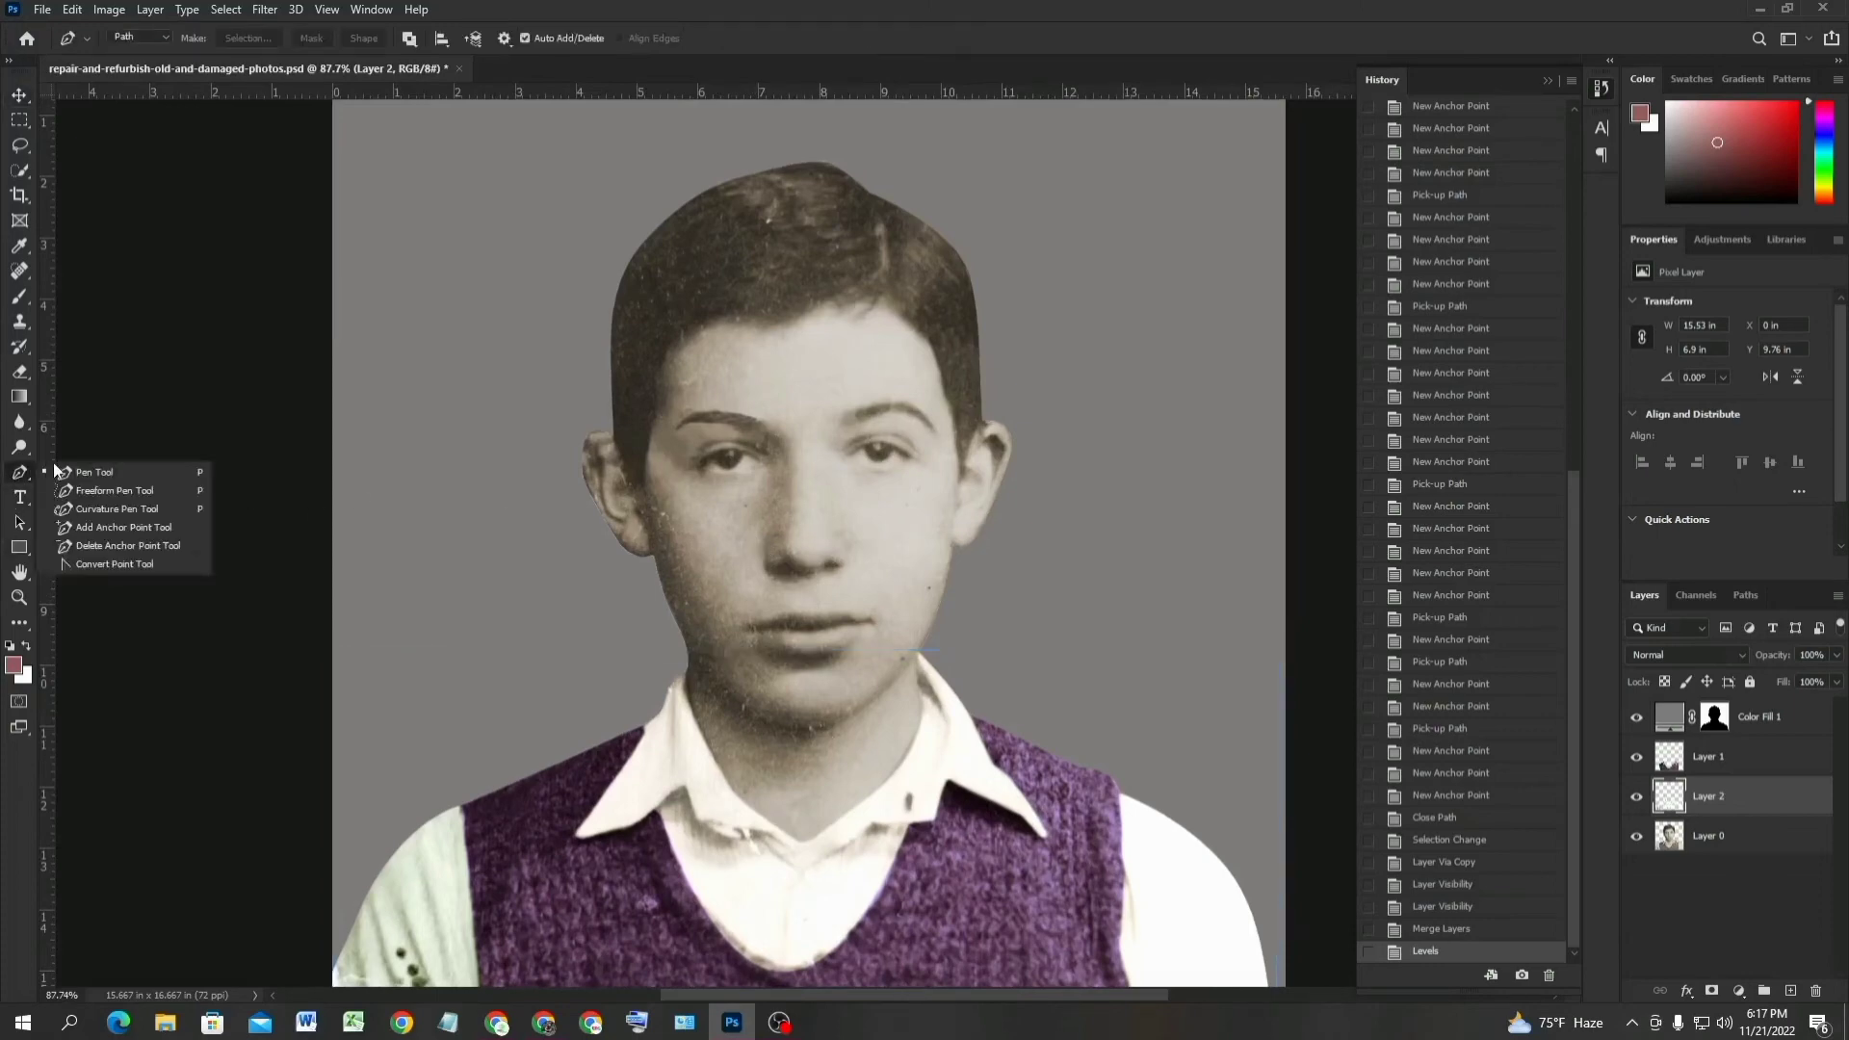
{"action": "left_click", "coordinate": [63, 472]}
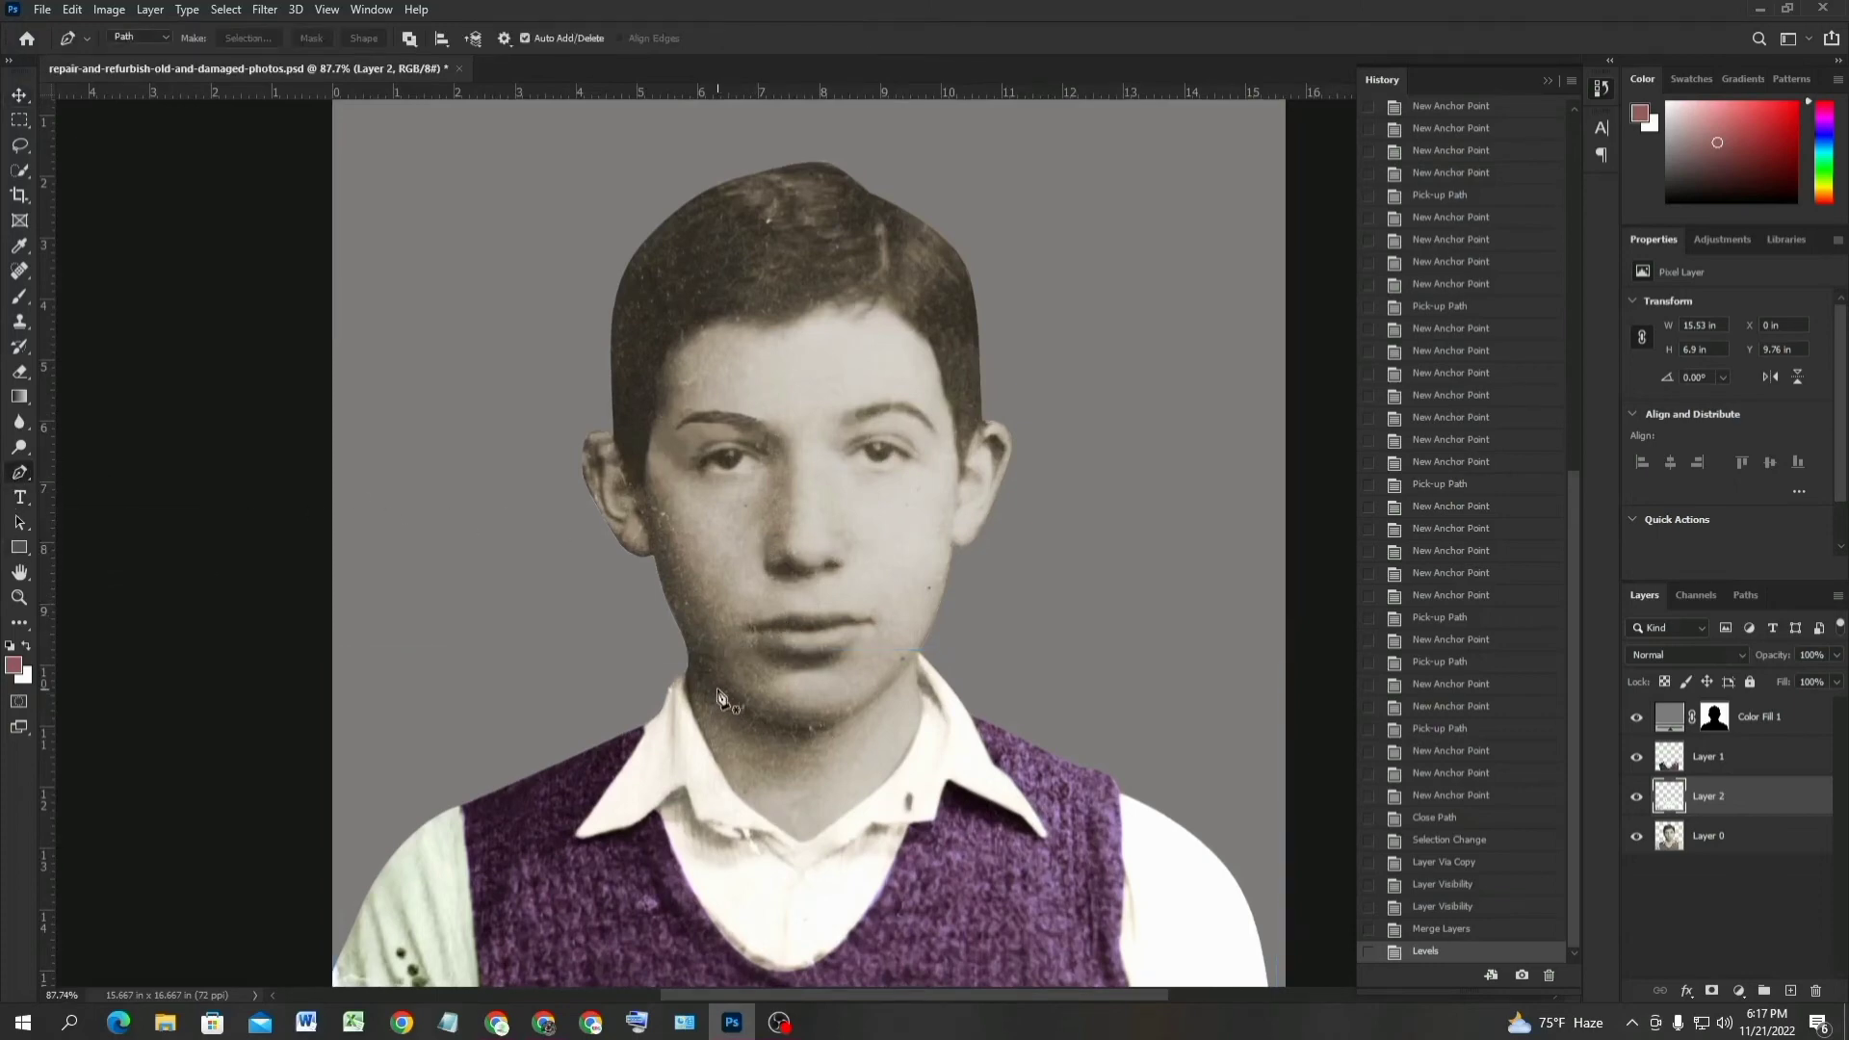
{"action": "scroll", "coordinate": [724, 696], "scroll_direction": "up", "scroll_amount": 1}
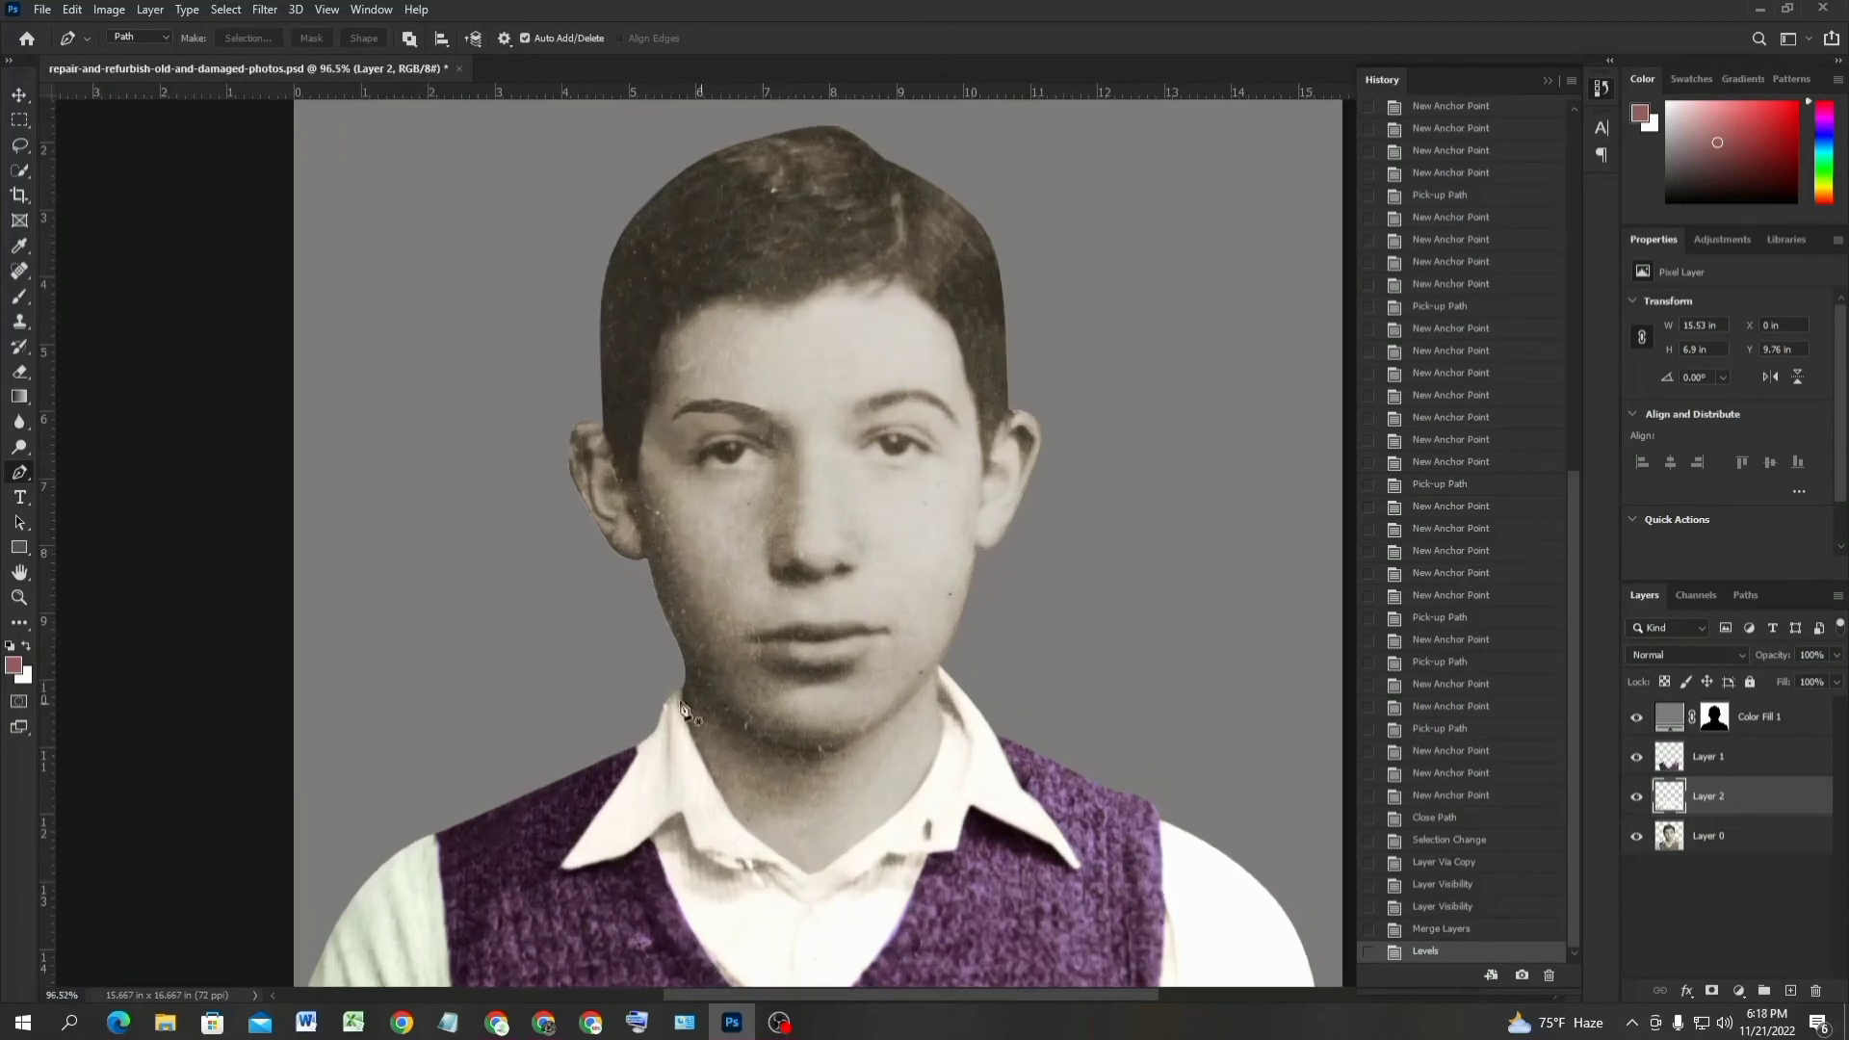
{"action": "scroll", "coordinate": [689, 755], "scroll_direction": "up", "scroll_amount": 2}
{"action": "scroll", "coordinate": [689, 755], "scroll_direction": "up", "scroll_amount": 6}
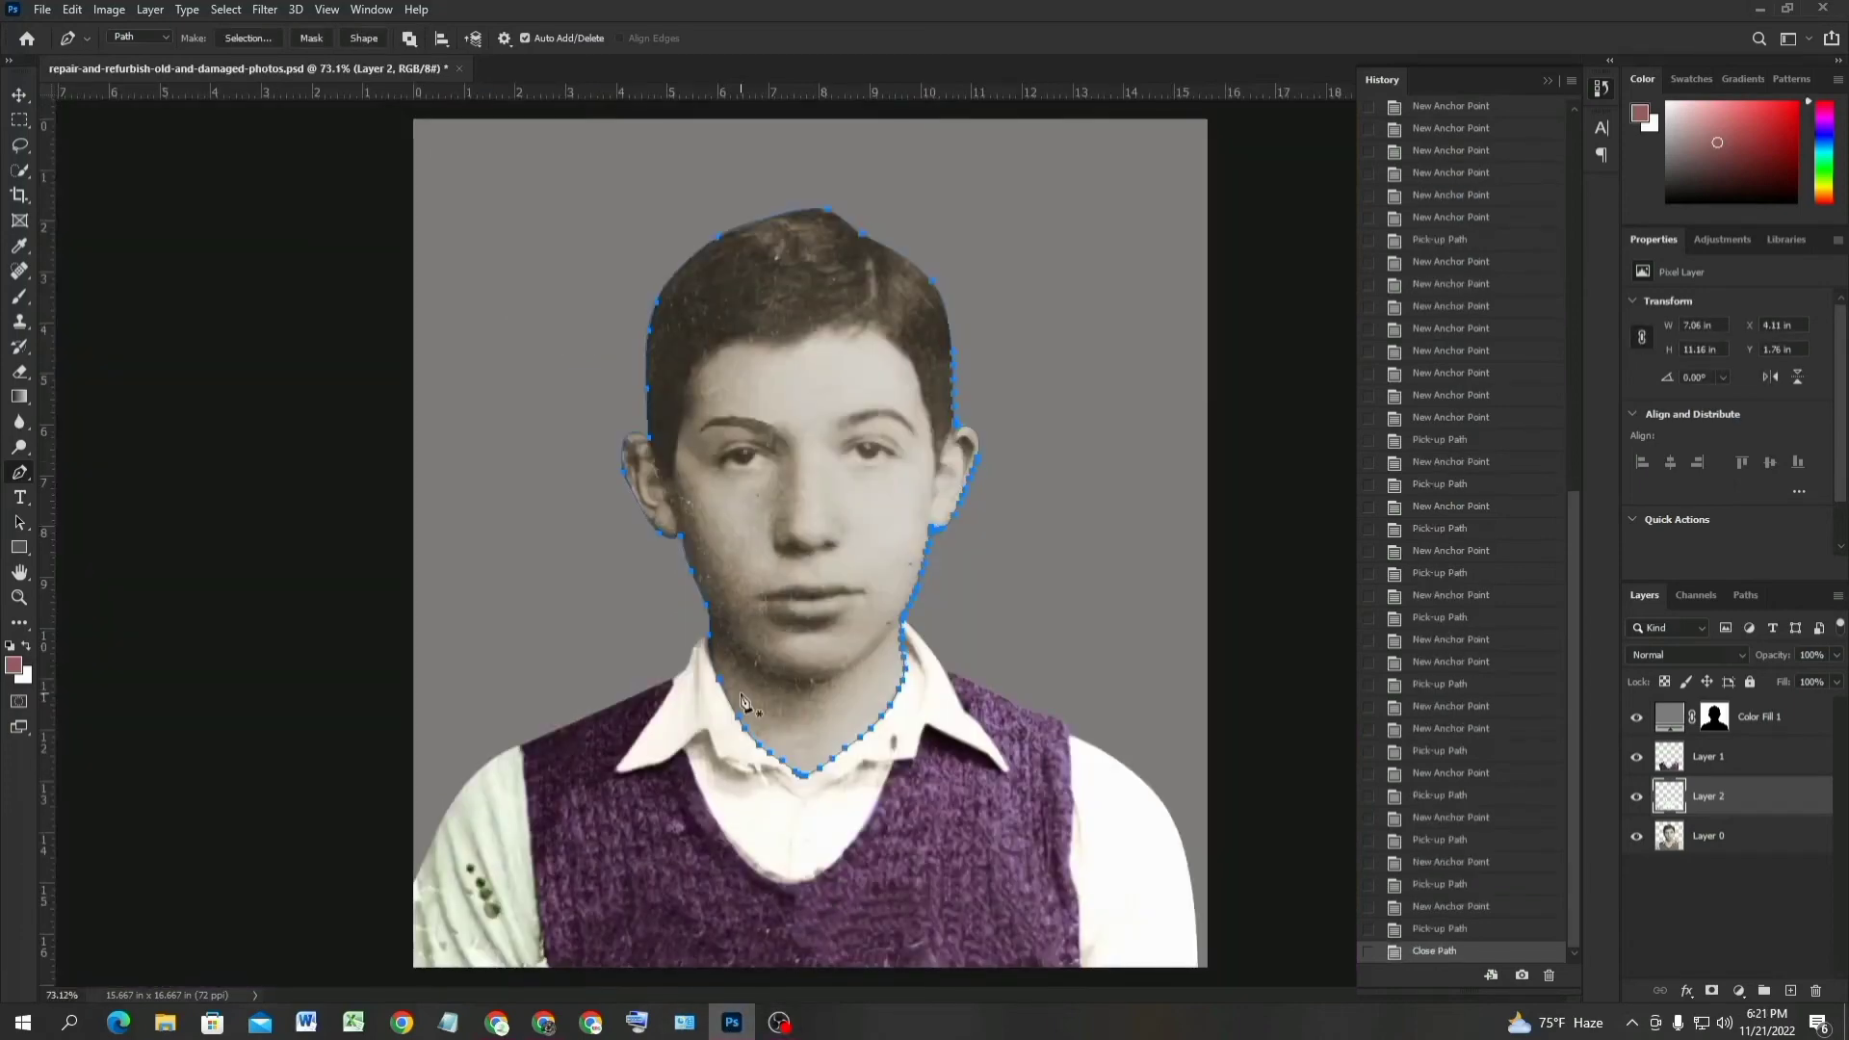
Try to turn the head-and-neck path into a selection with a 1-pixel feather and copy it to its own layer from Layer 2.
{"action": "right_click", "coordinate": [788, 488]}
{"action": "left_click", "coordinate": [837, 565]}
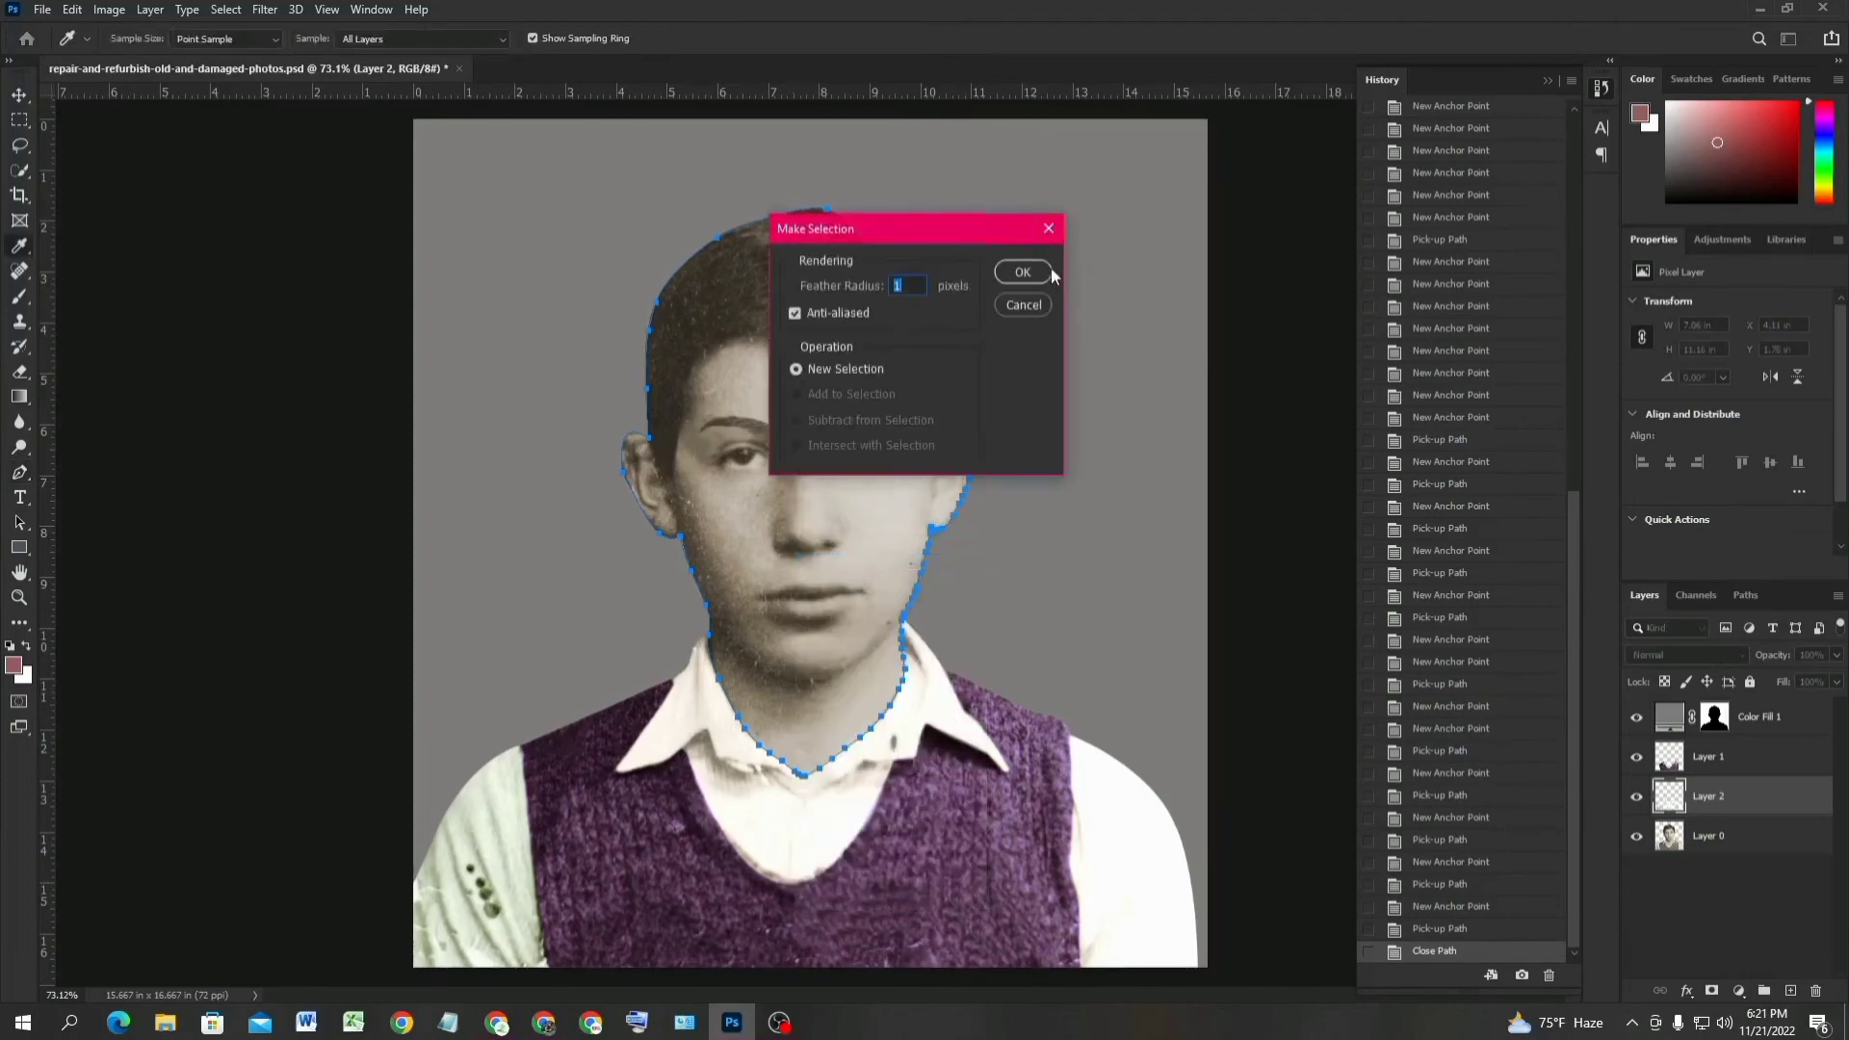
{"action": "left_click", "coordinate": [1023, 273]}
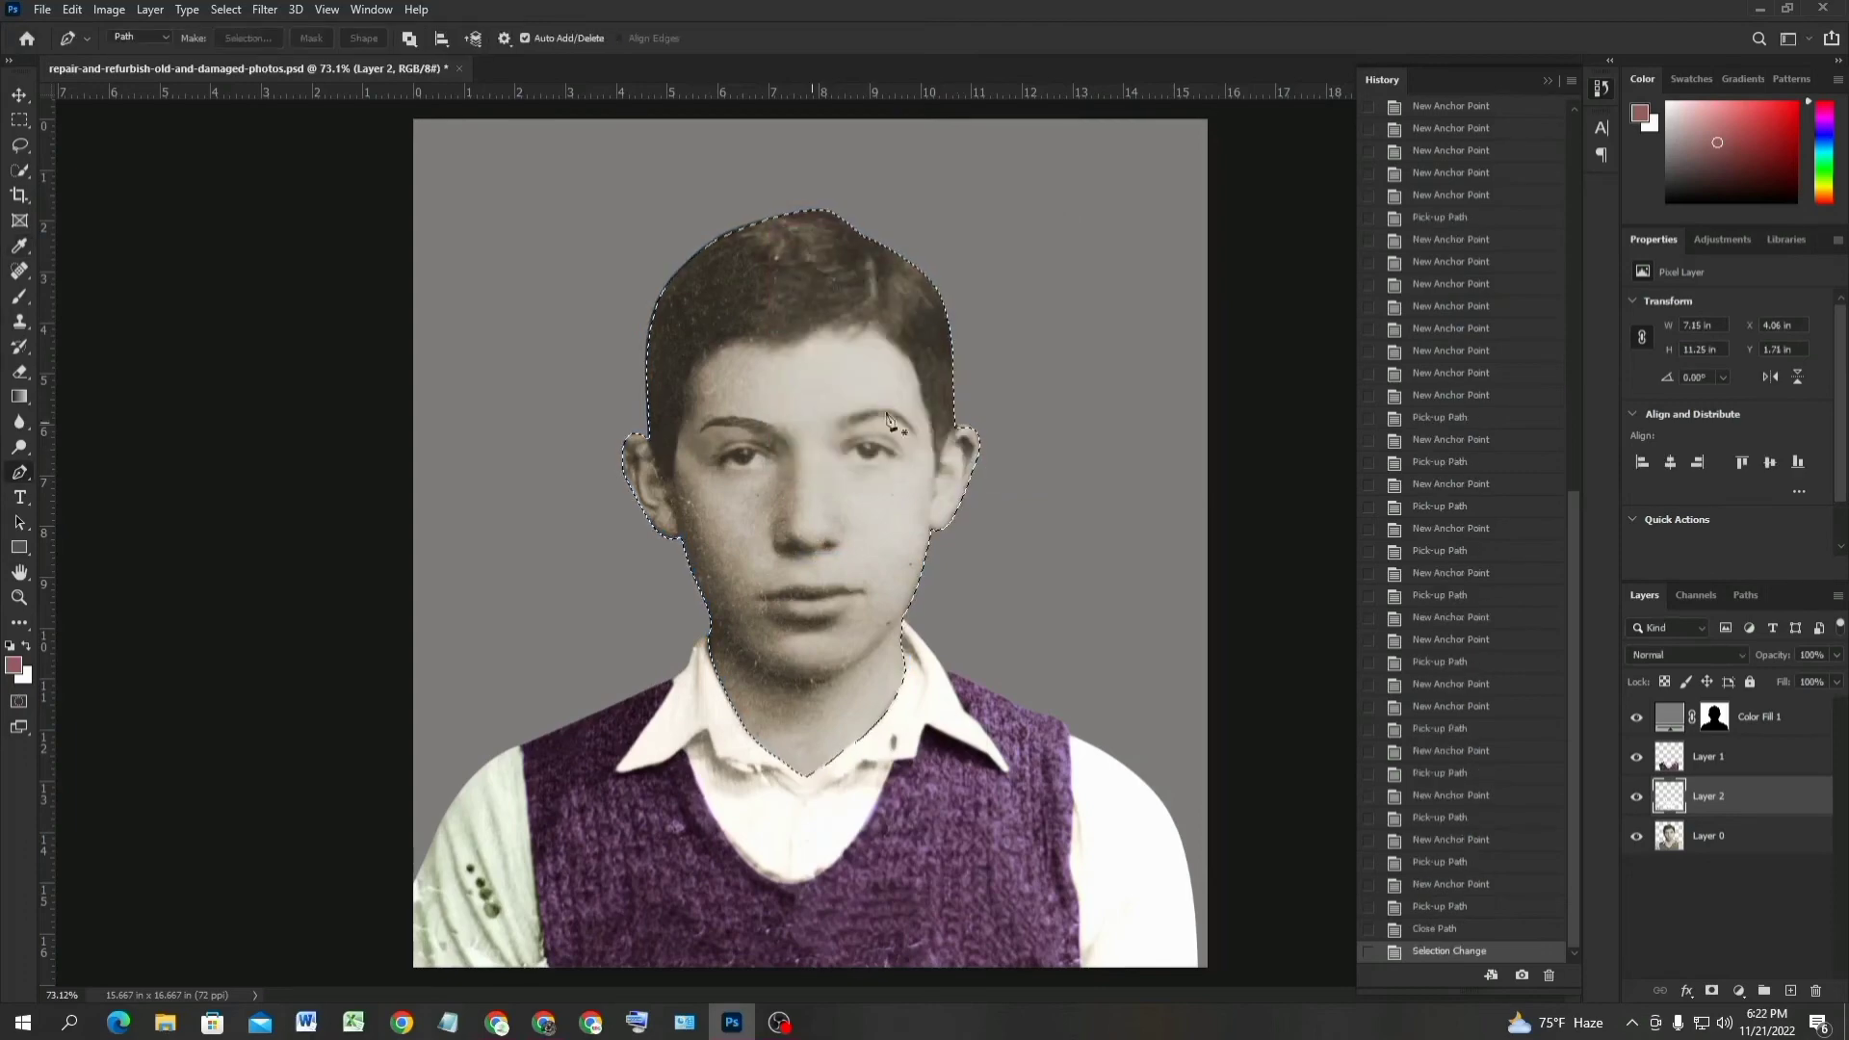
{"action": "left_click", "coordinate": [19, 94]}
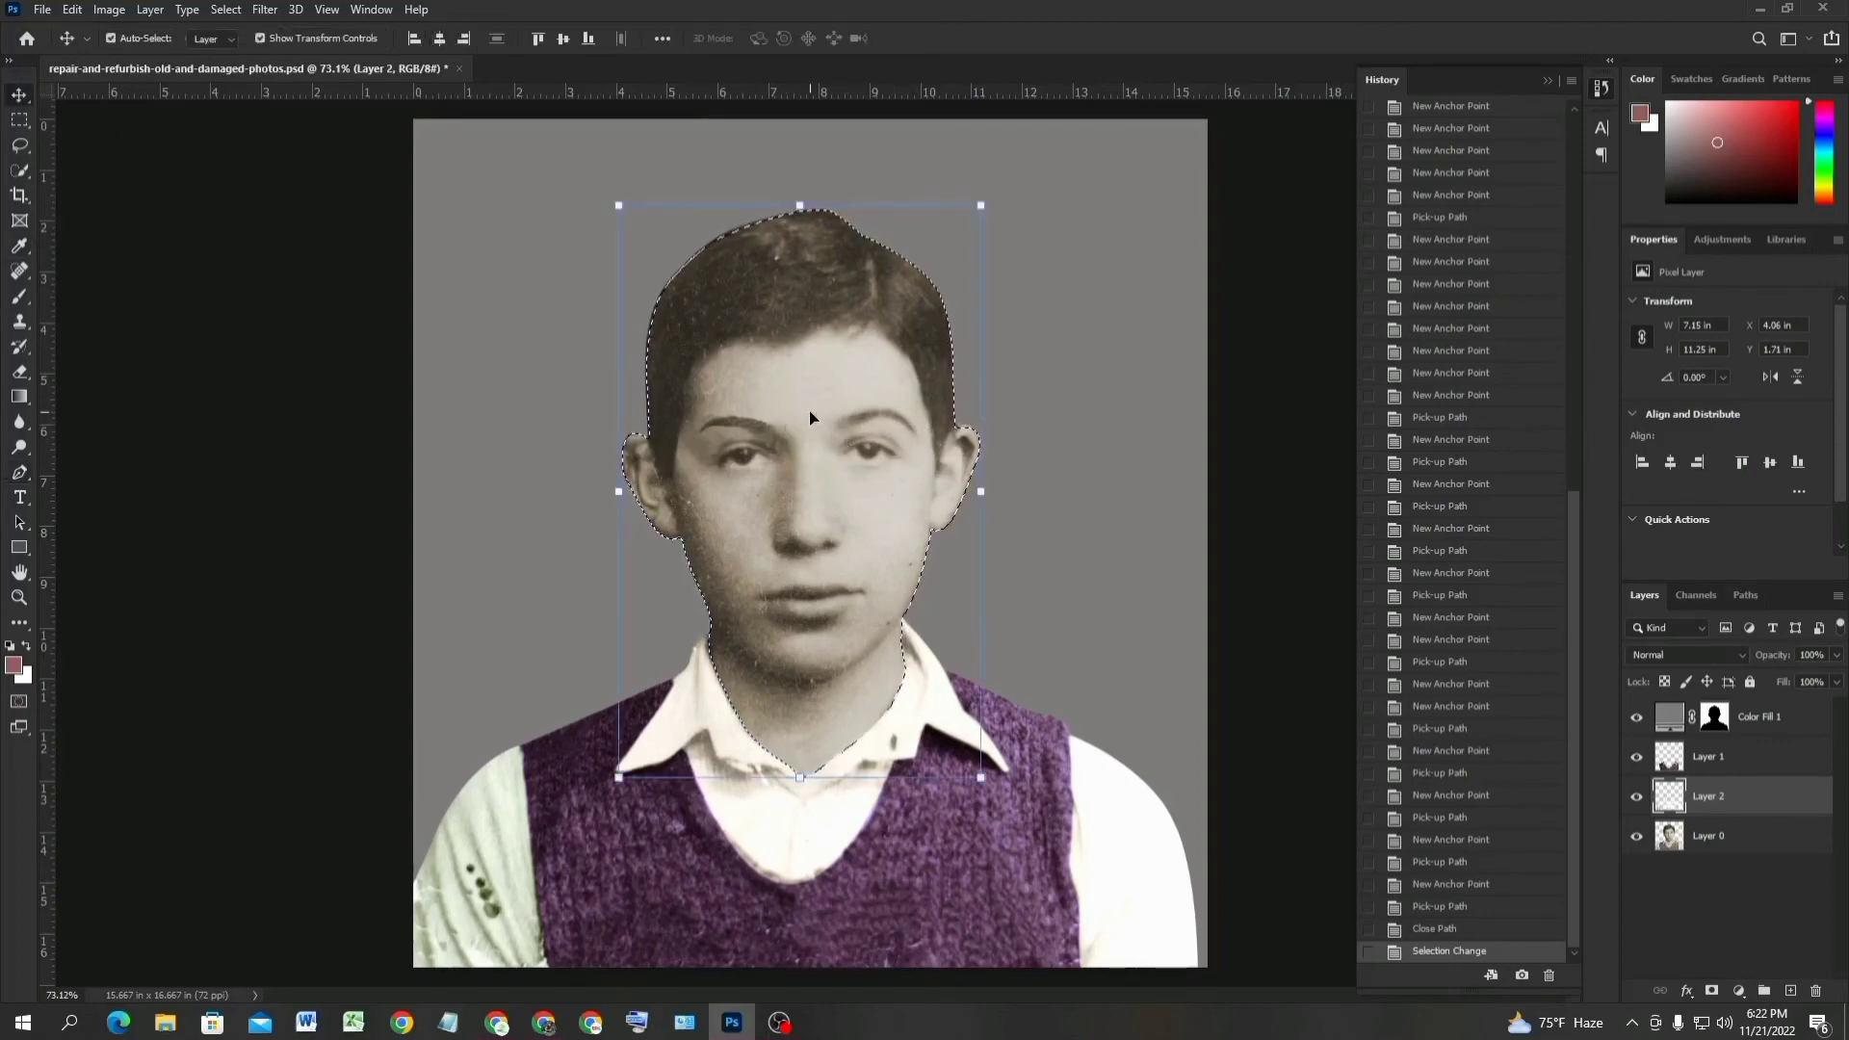
{"action": "key", "text": "ctrl+j"}
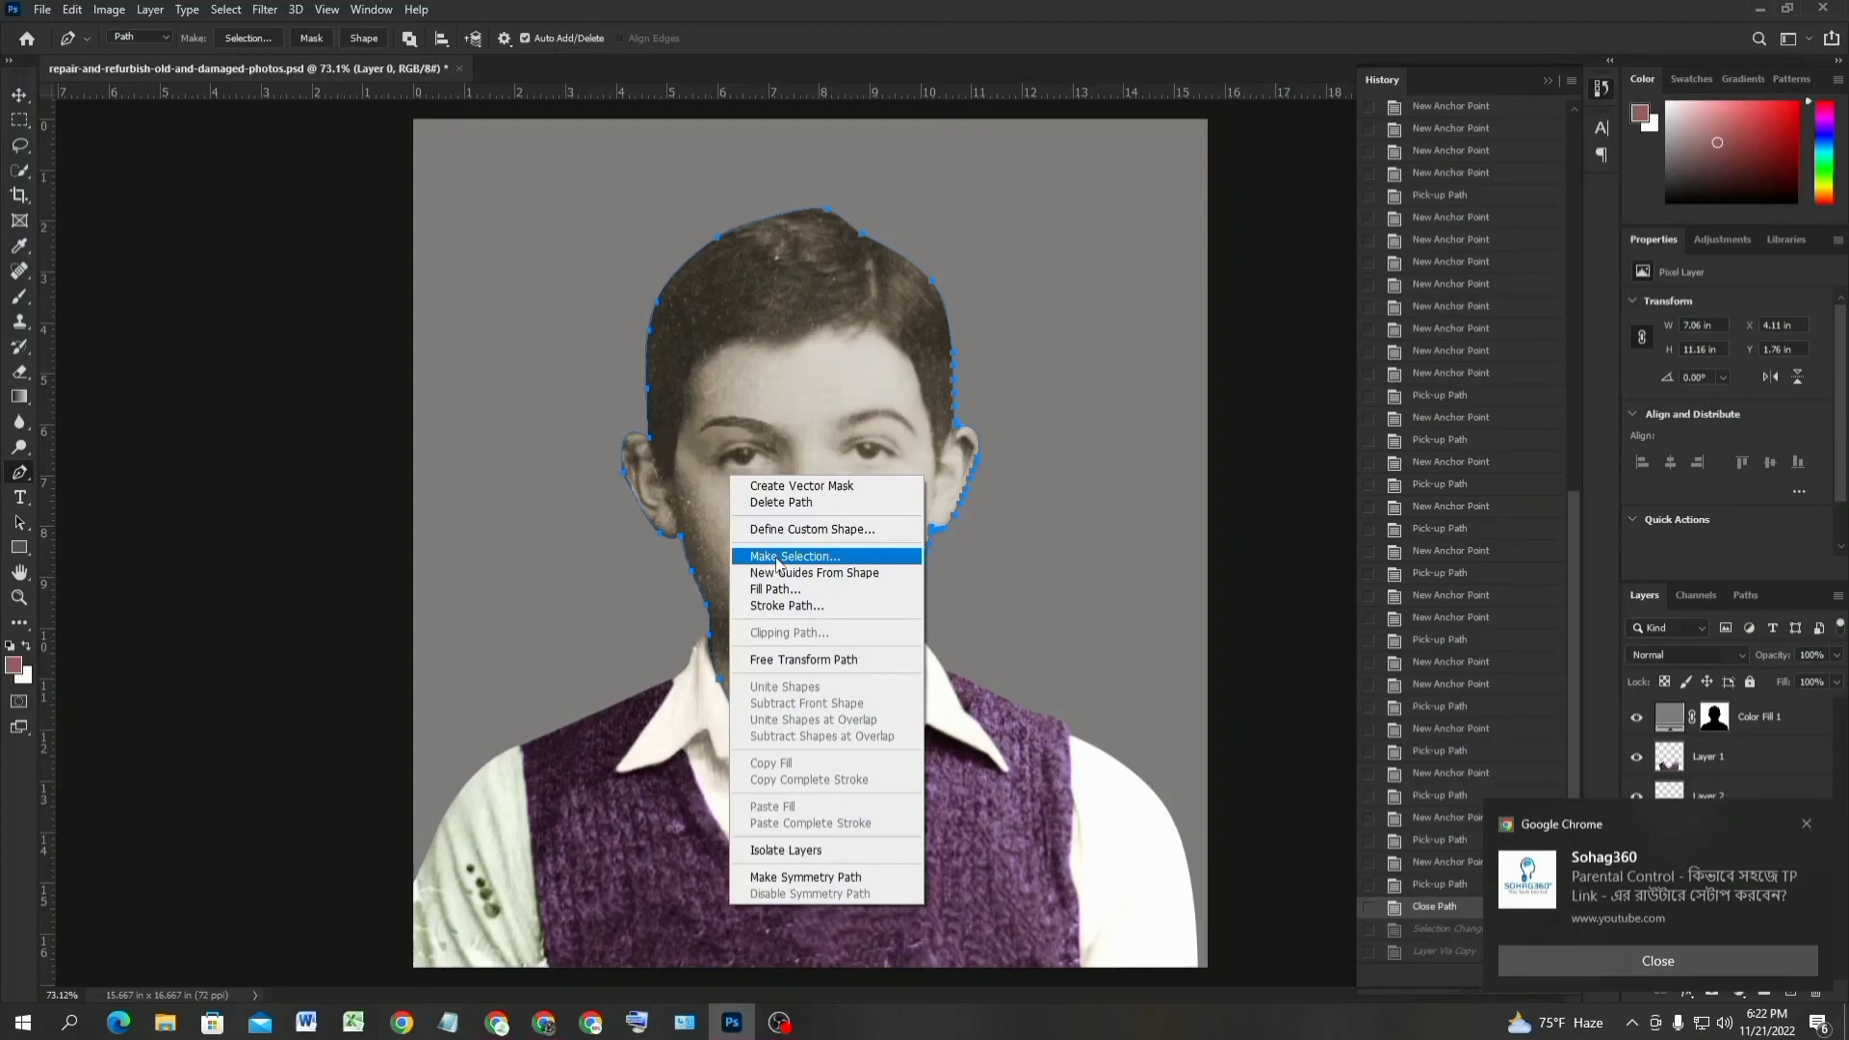
Select the head and neck from the closed path with a 1-pixel feather and isolate them on their own layer copied from Layer 0.
{"action": "left_click", "coordinate": [777, 558]}
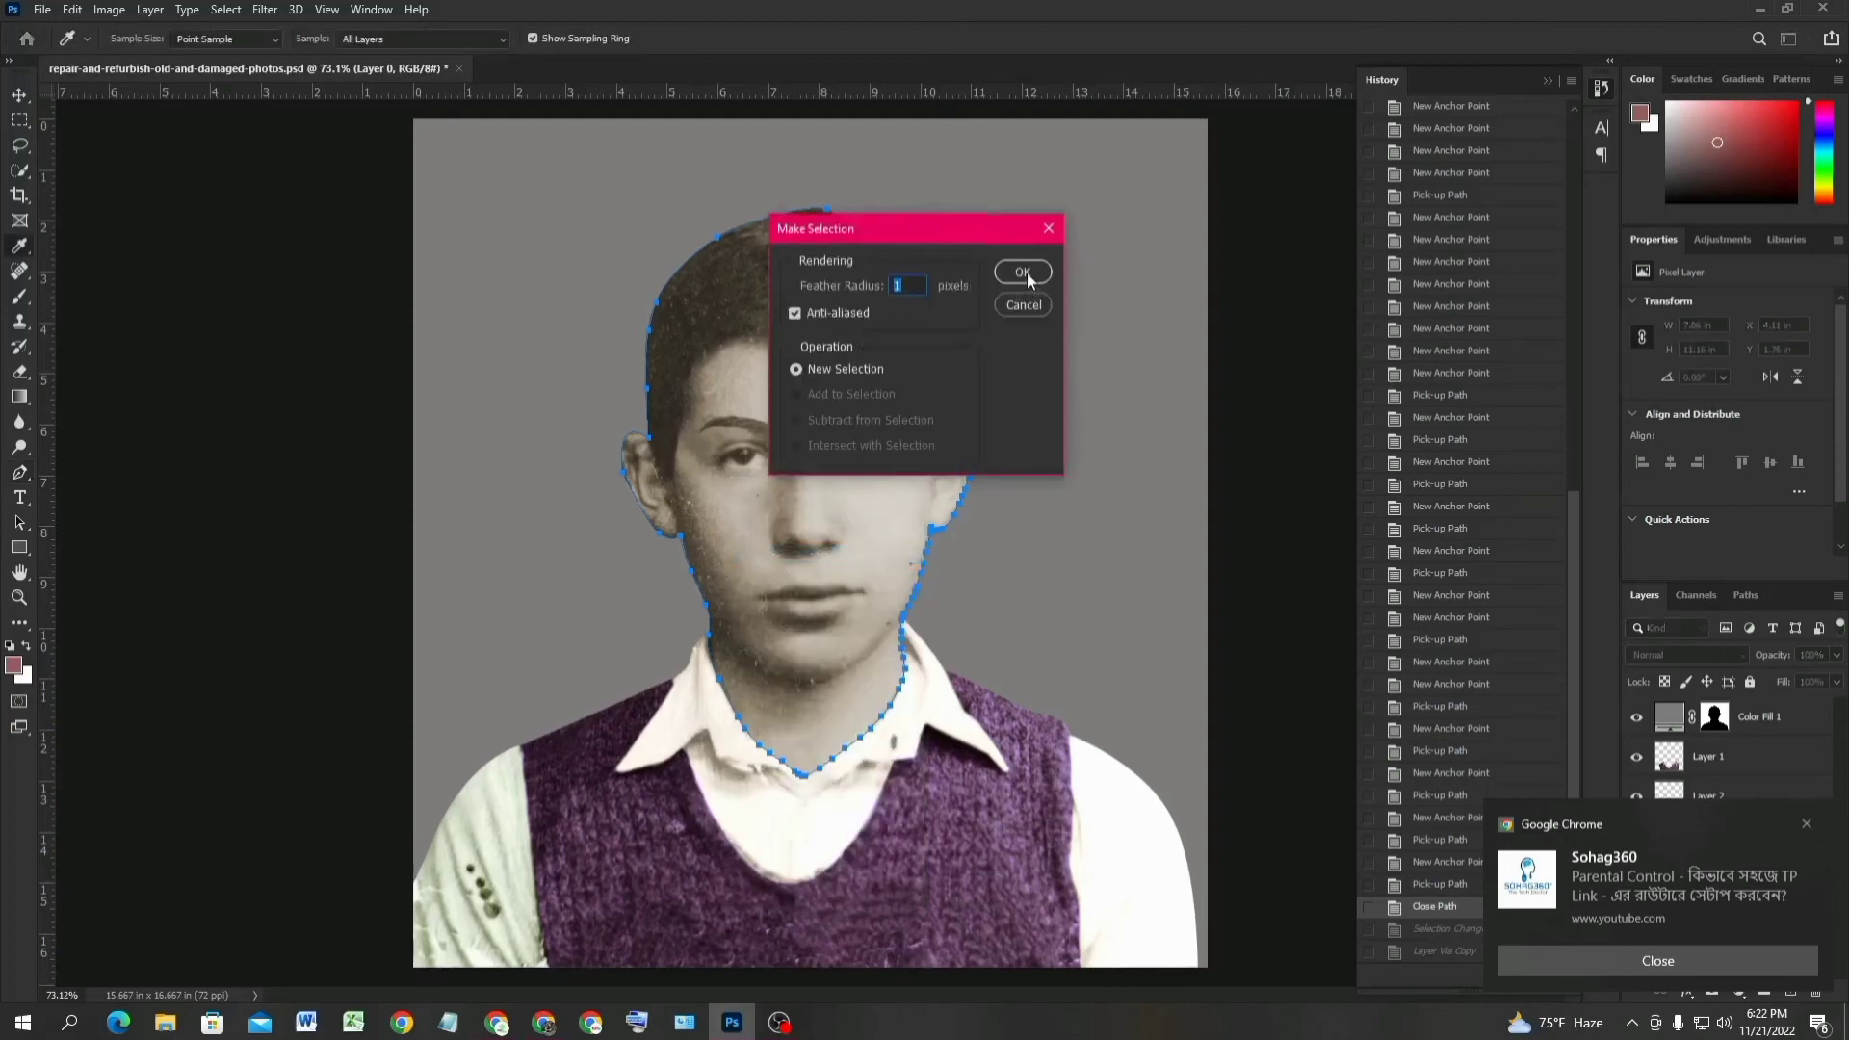
{"action": "left_click", "coordinate": [1023, 272]}
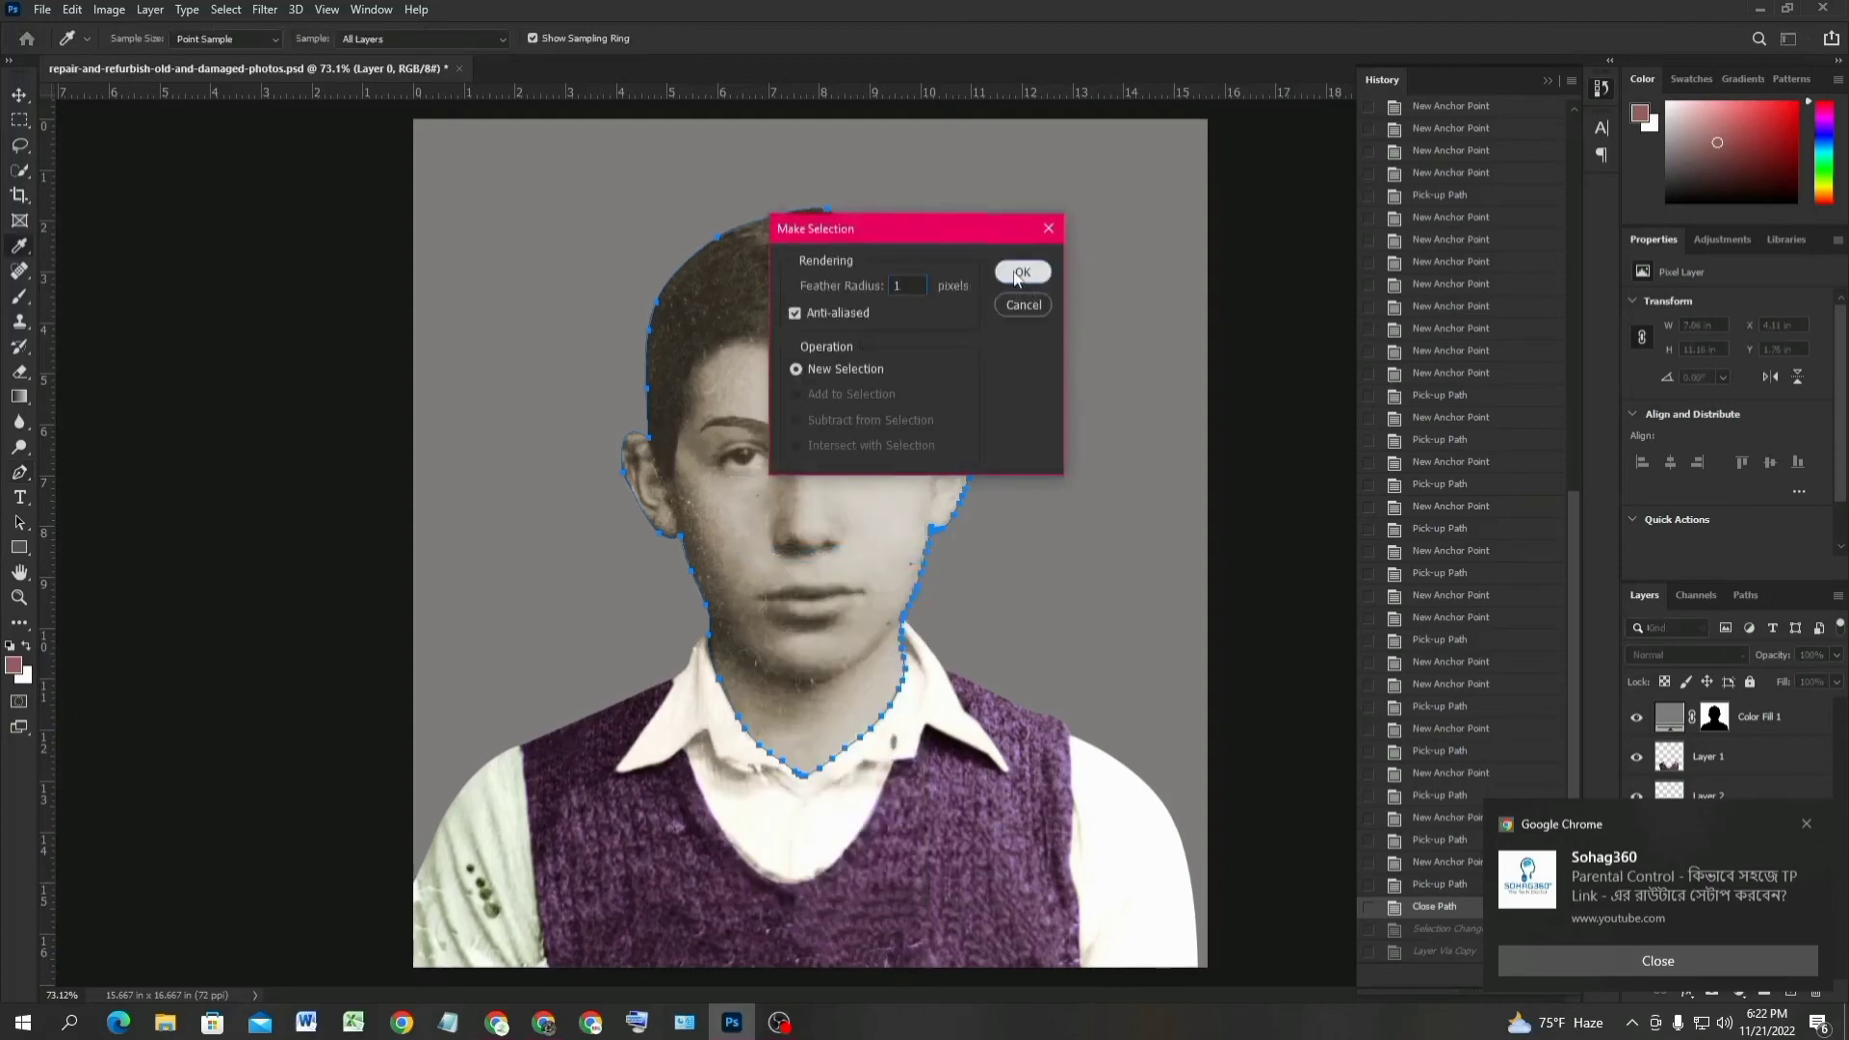
{"action": "left_click", "coordinate": [770, 1024]}
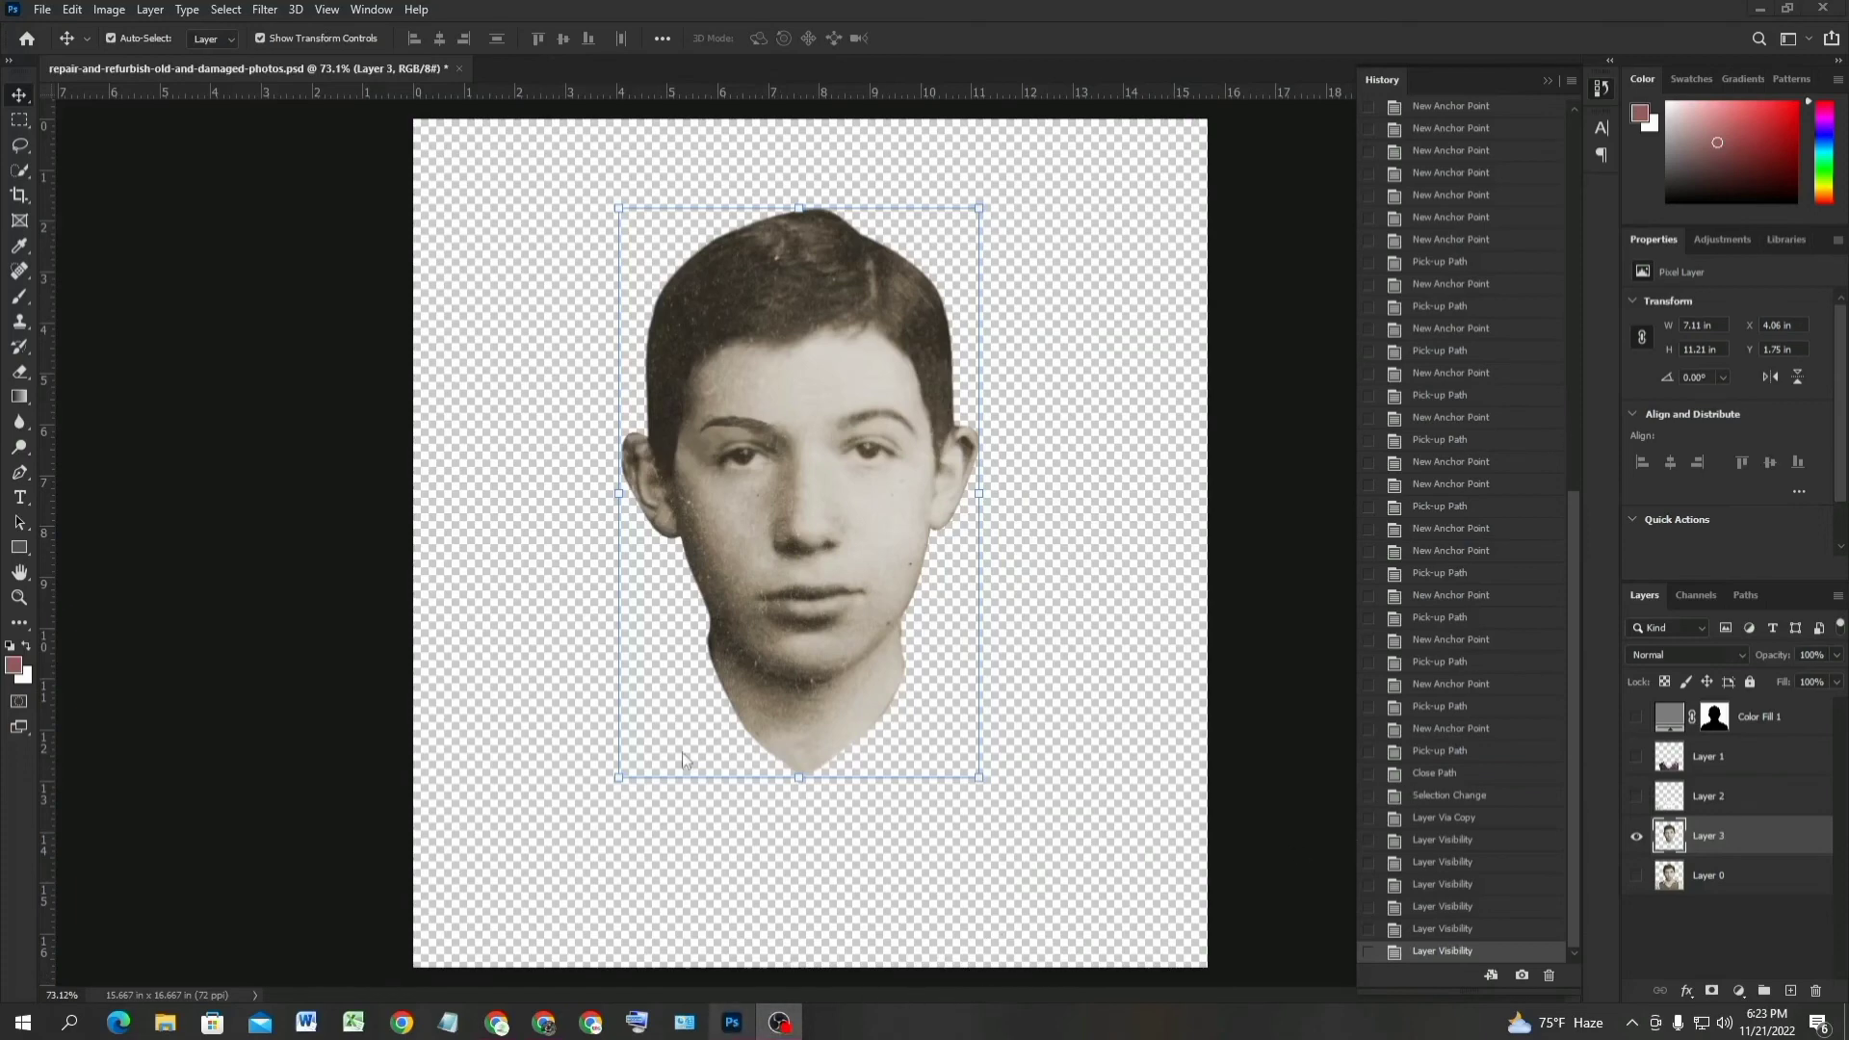
Start a Levels adjustment on the isolated head layer and set the RGB midtone input level to 0.84.
{"action": "left_click", "coordinate": [106, 8]}
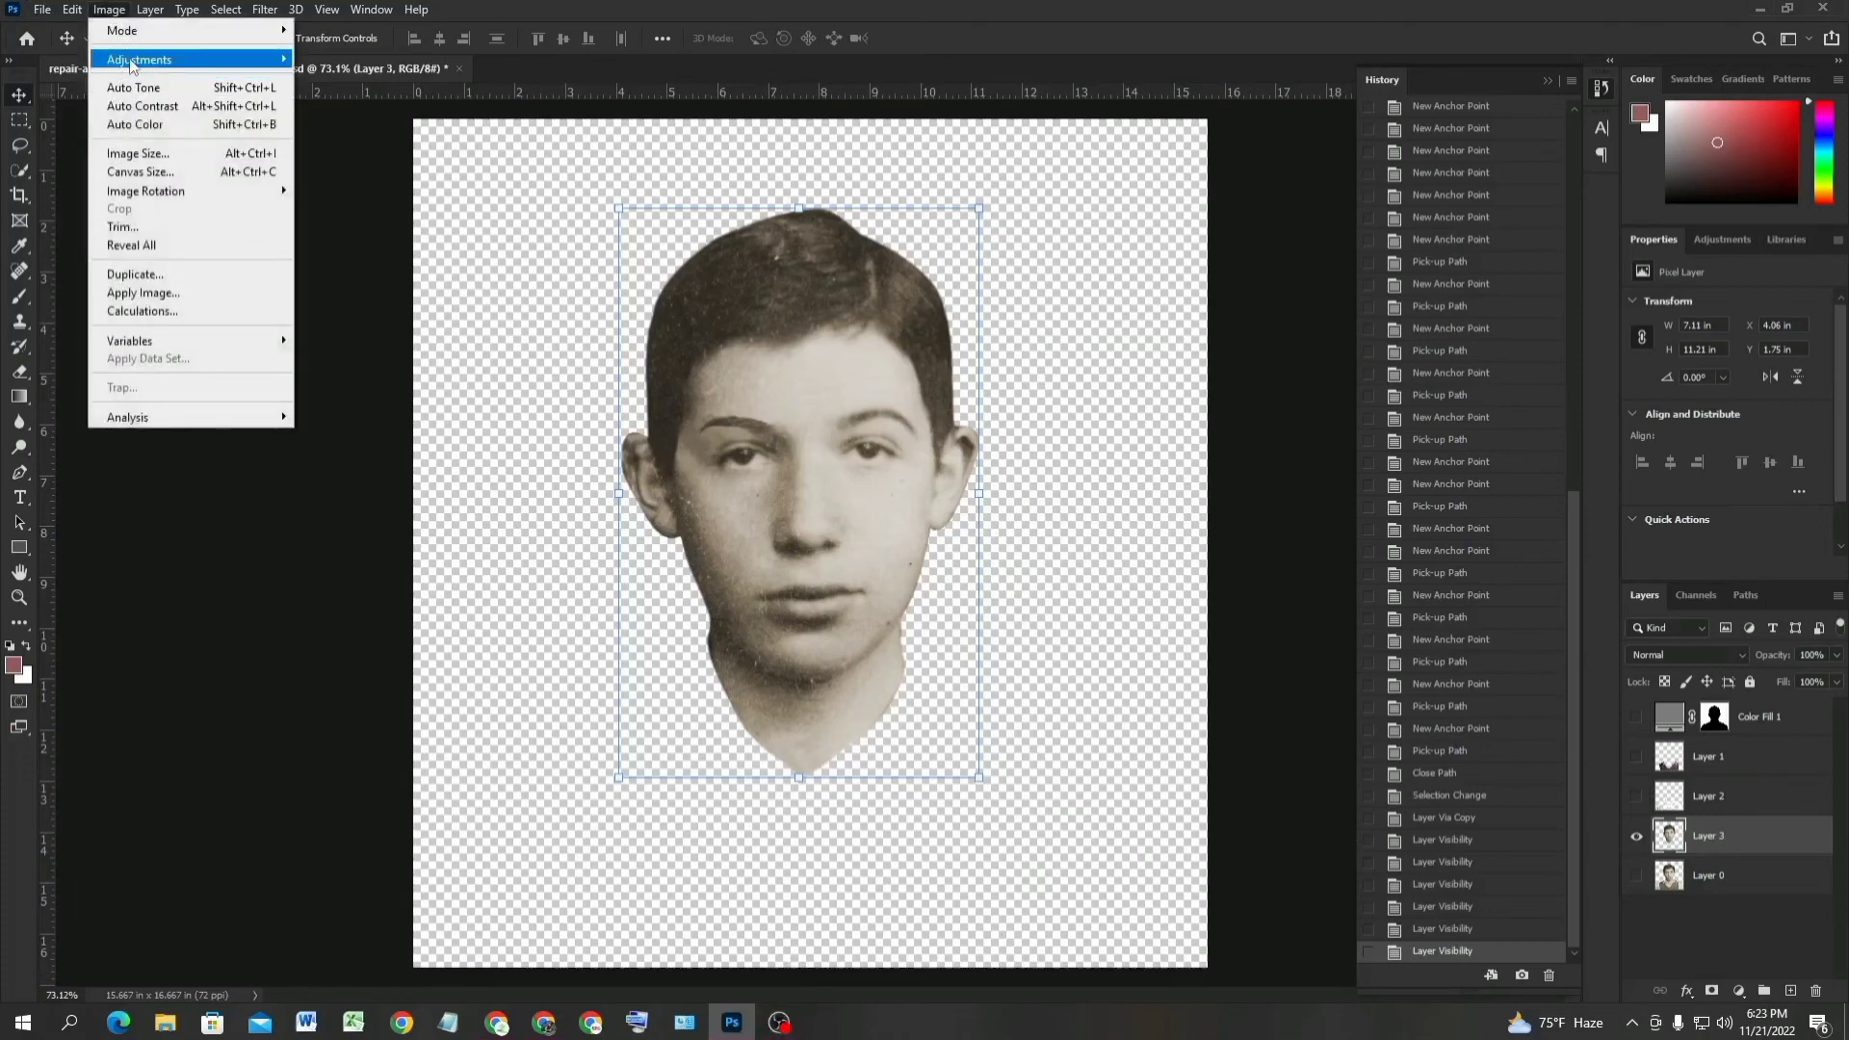
{"action": "mouse_move", "coordinate": [133, 63]}
{"action": "left_click", "coordinate": [346, 77]}
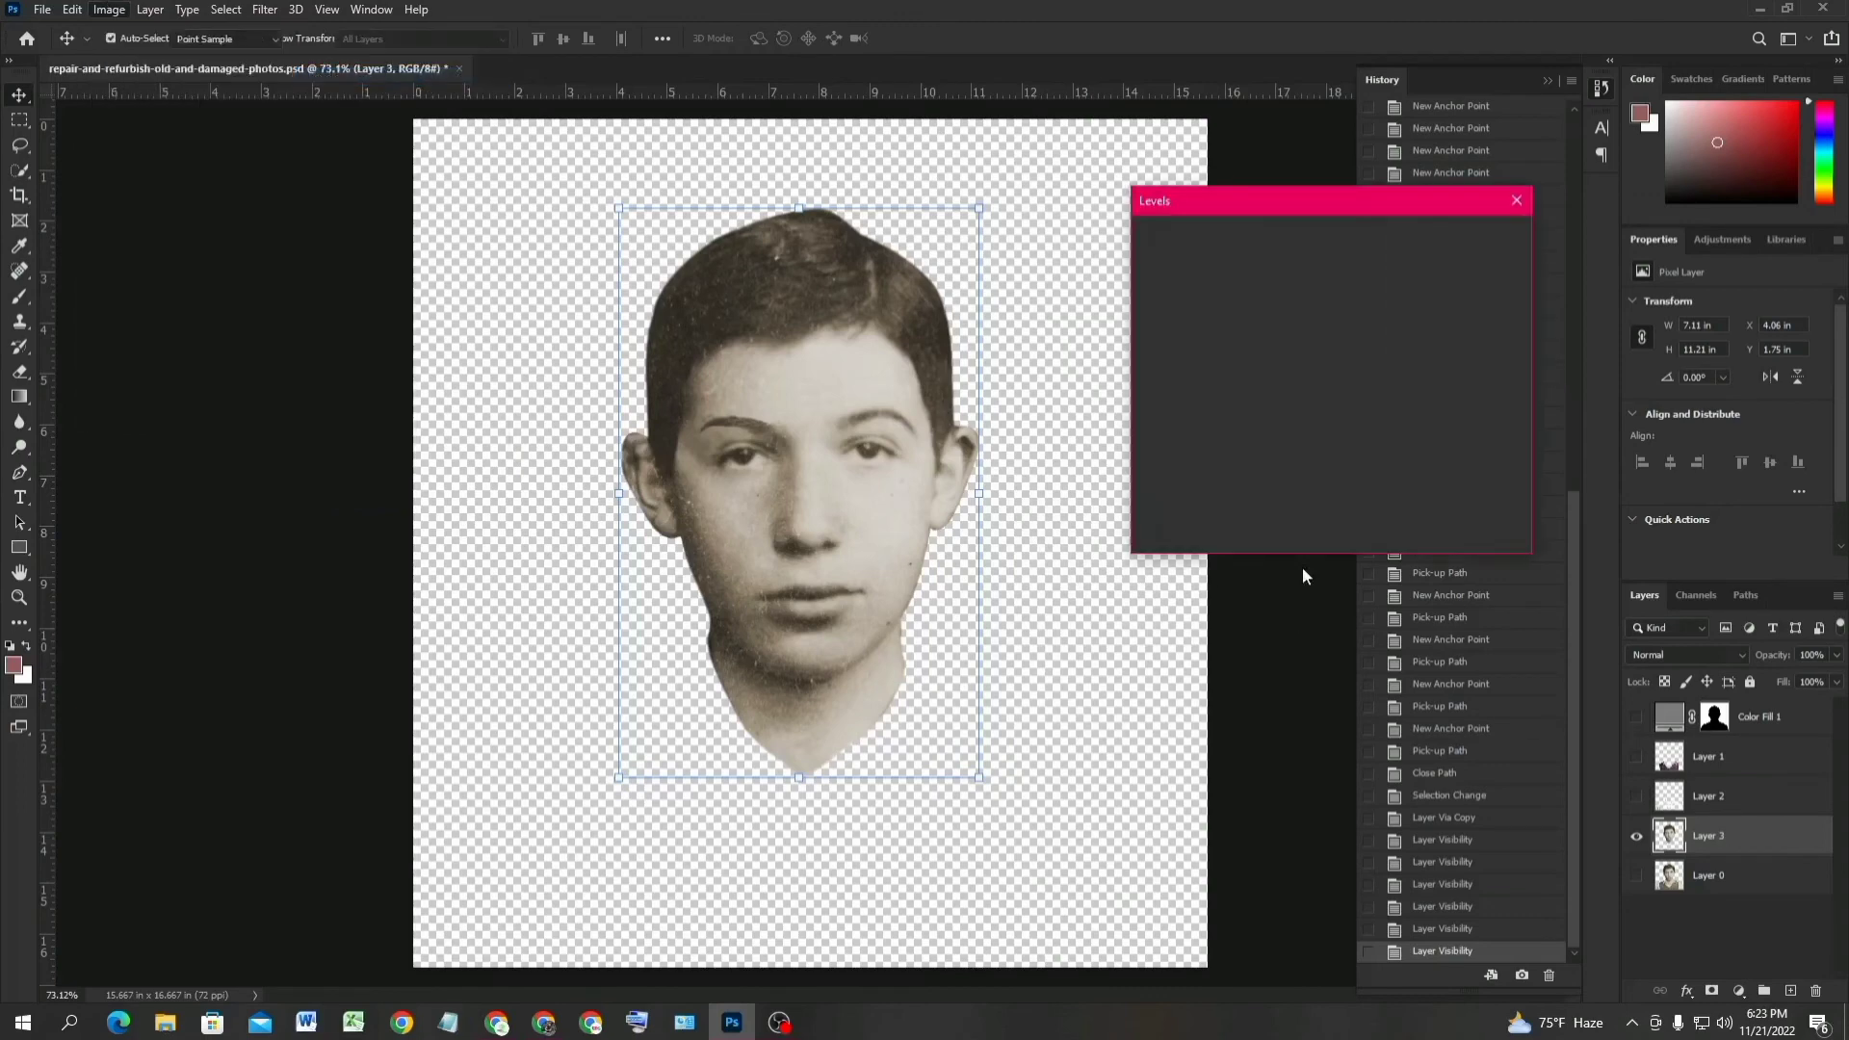
{"action": "left_click", "coordinate": [1281, 276]}
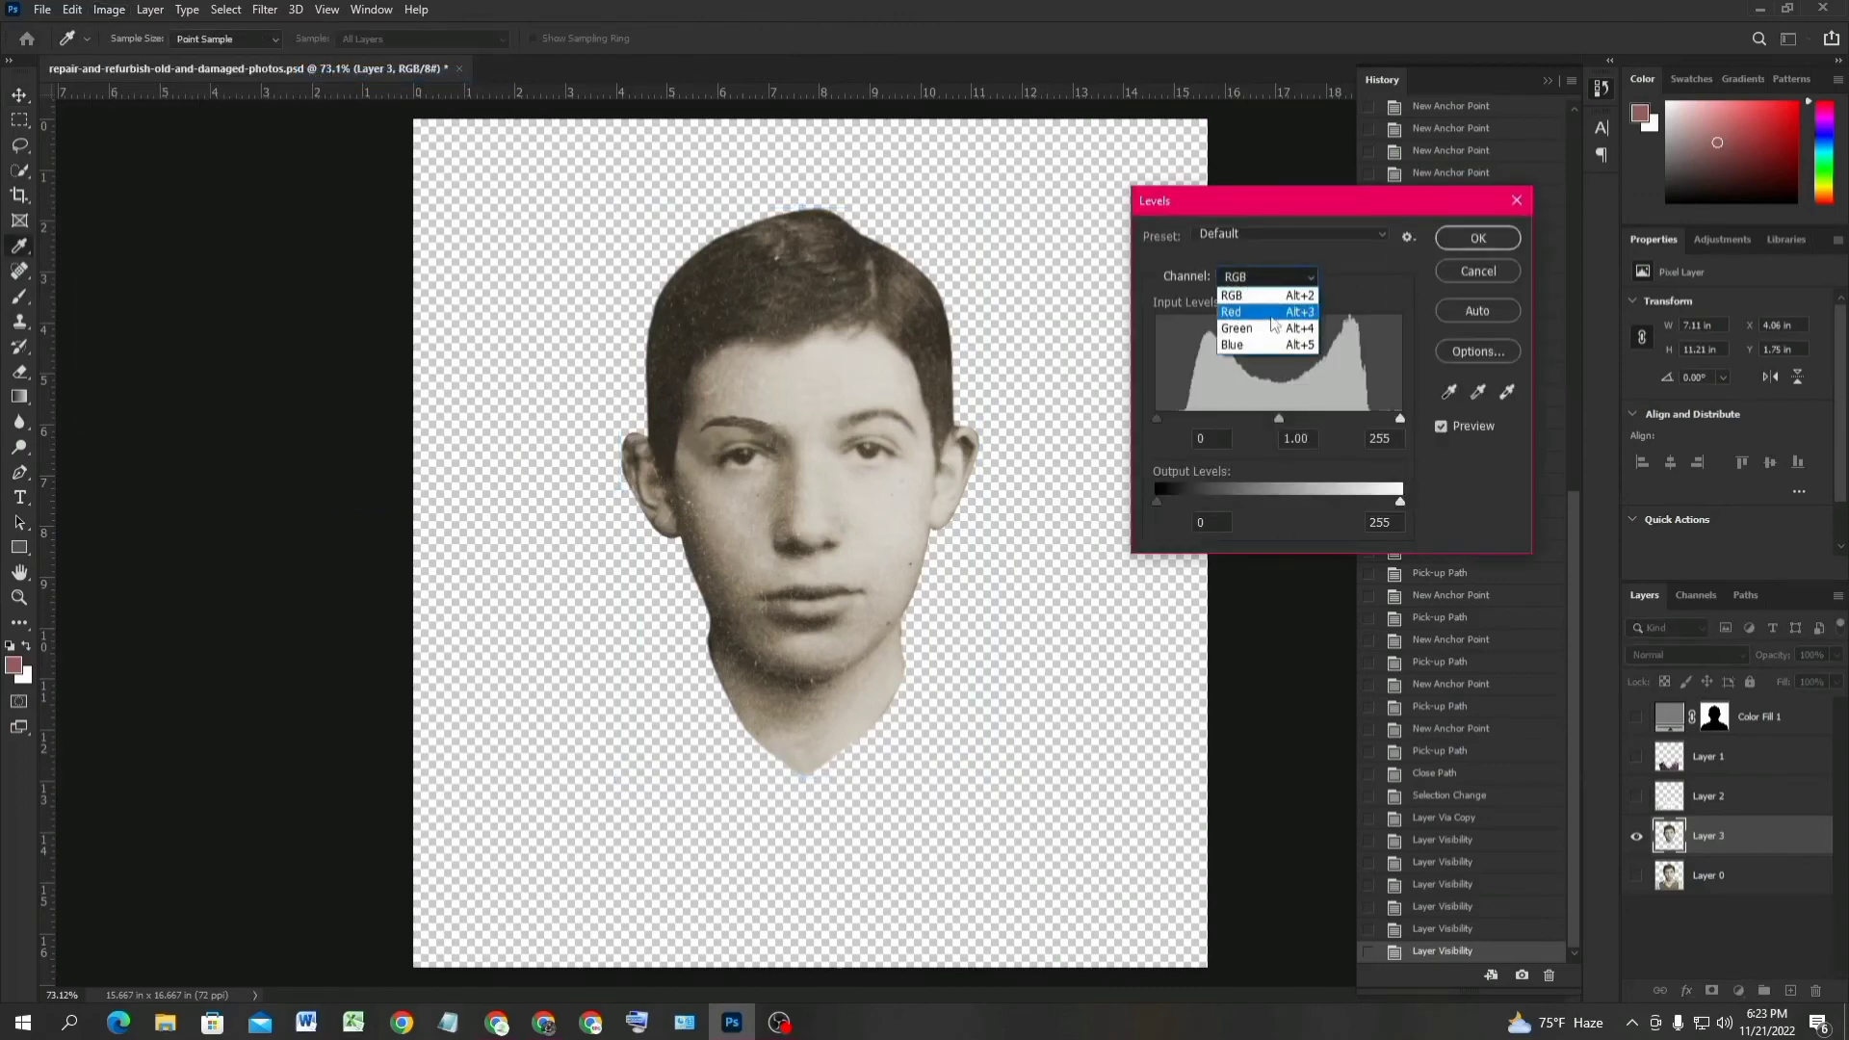
{"action": "left_click", "coordinate": [1262, 301]}
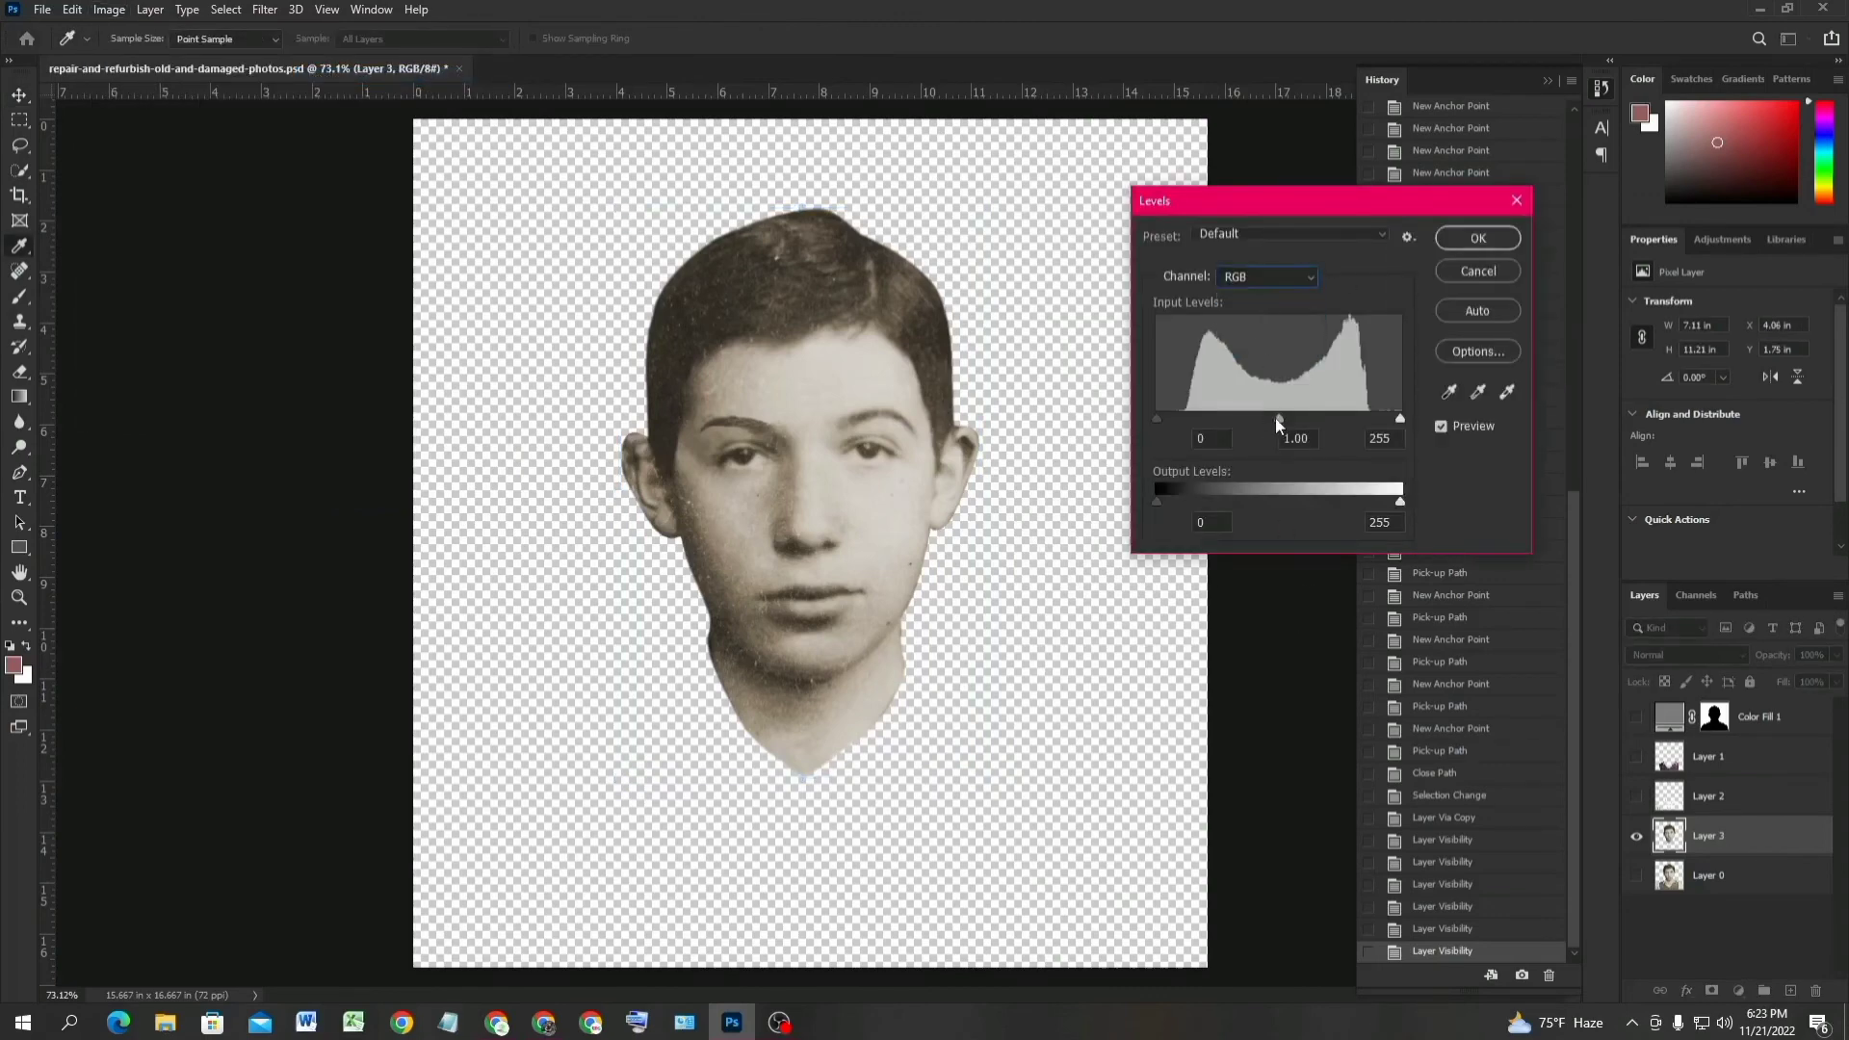
{"action": "left_click_drag", "start_coordinate": [1275, 418], "coordinate": [1292, 418]}
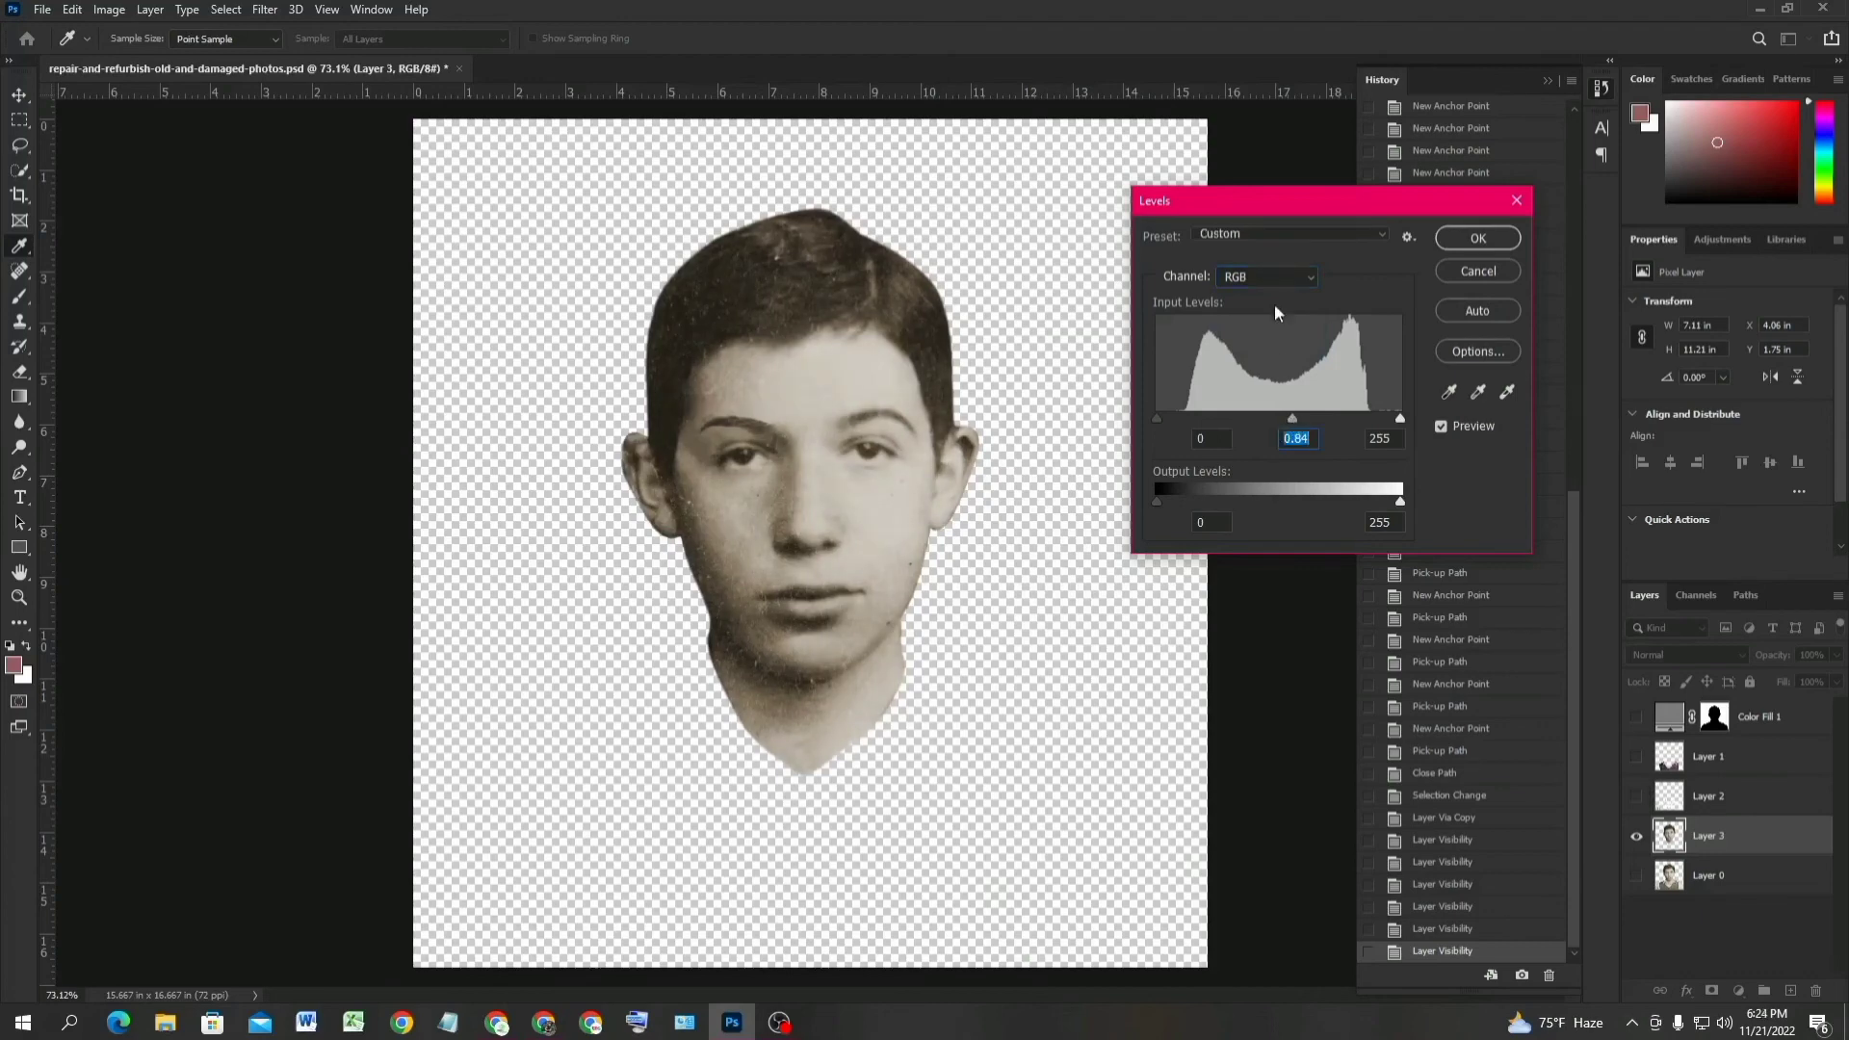
Set the Levels midtone input to 0.77 for Green and 0.84 for Blue, narrowing Blue's black and white input points slightly.
{"action": "left_click", "coordinate": [1271, 277]}
{"action": "left_click", "coordinate": [1279, 328]}
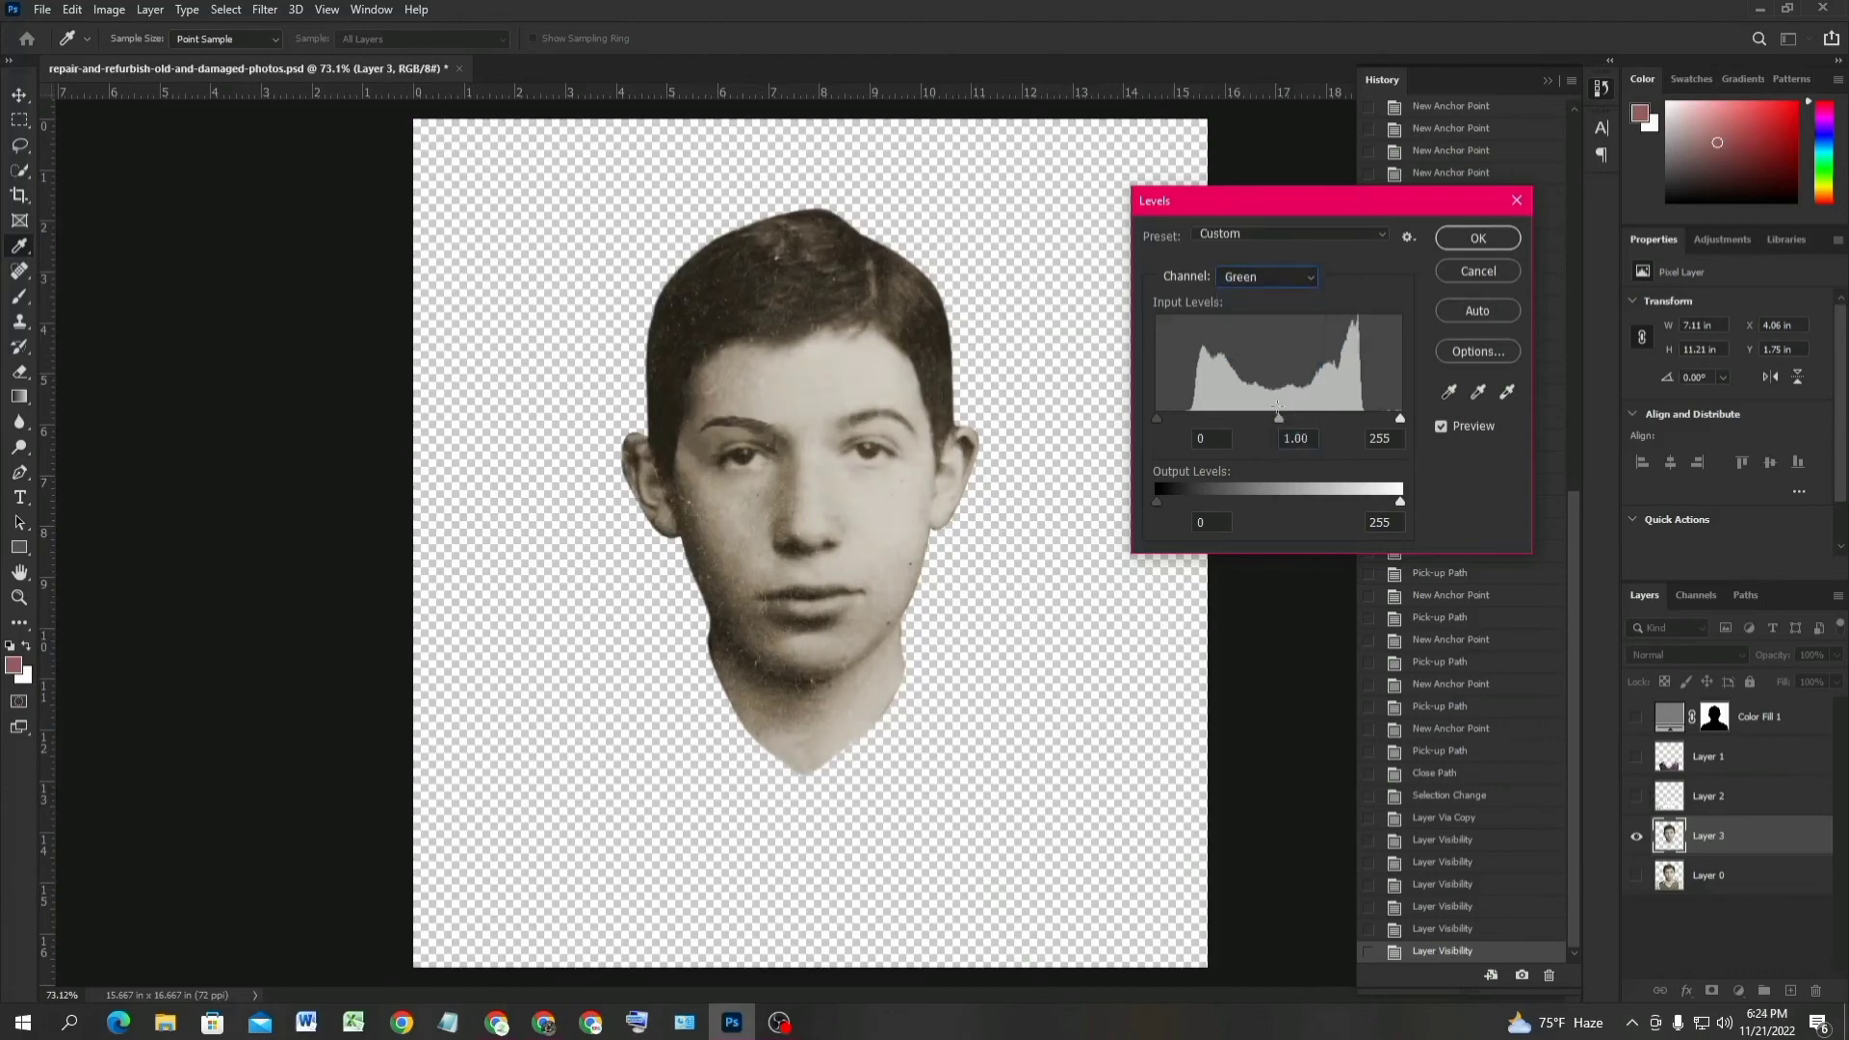
{"action": "left_click_drag", "start_coordinate": [1279, 420], "coordinate": [1300, 418]}
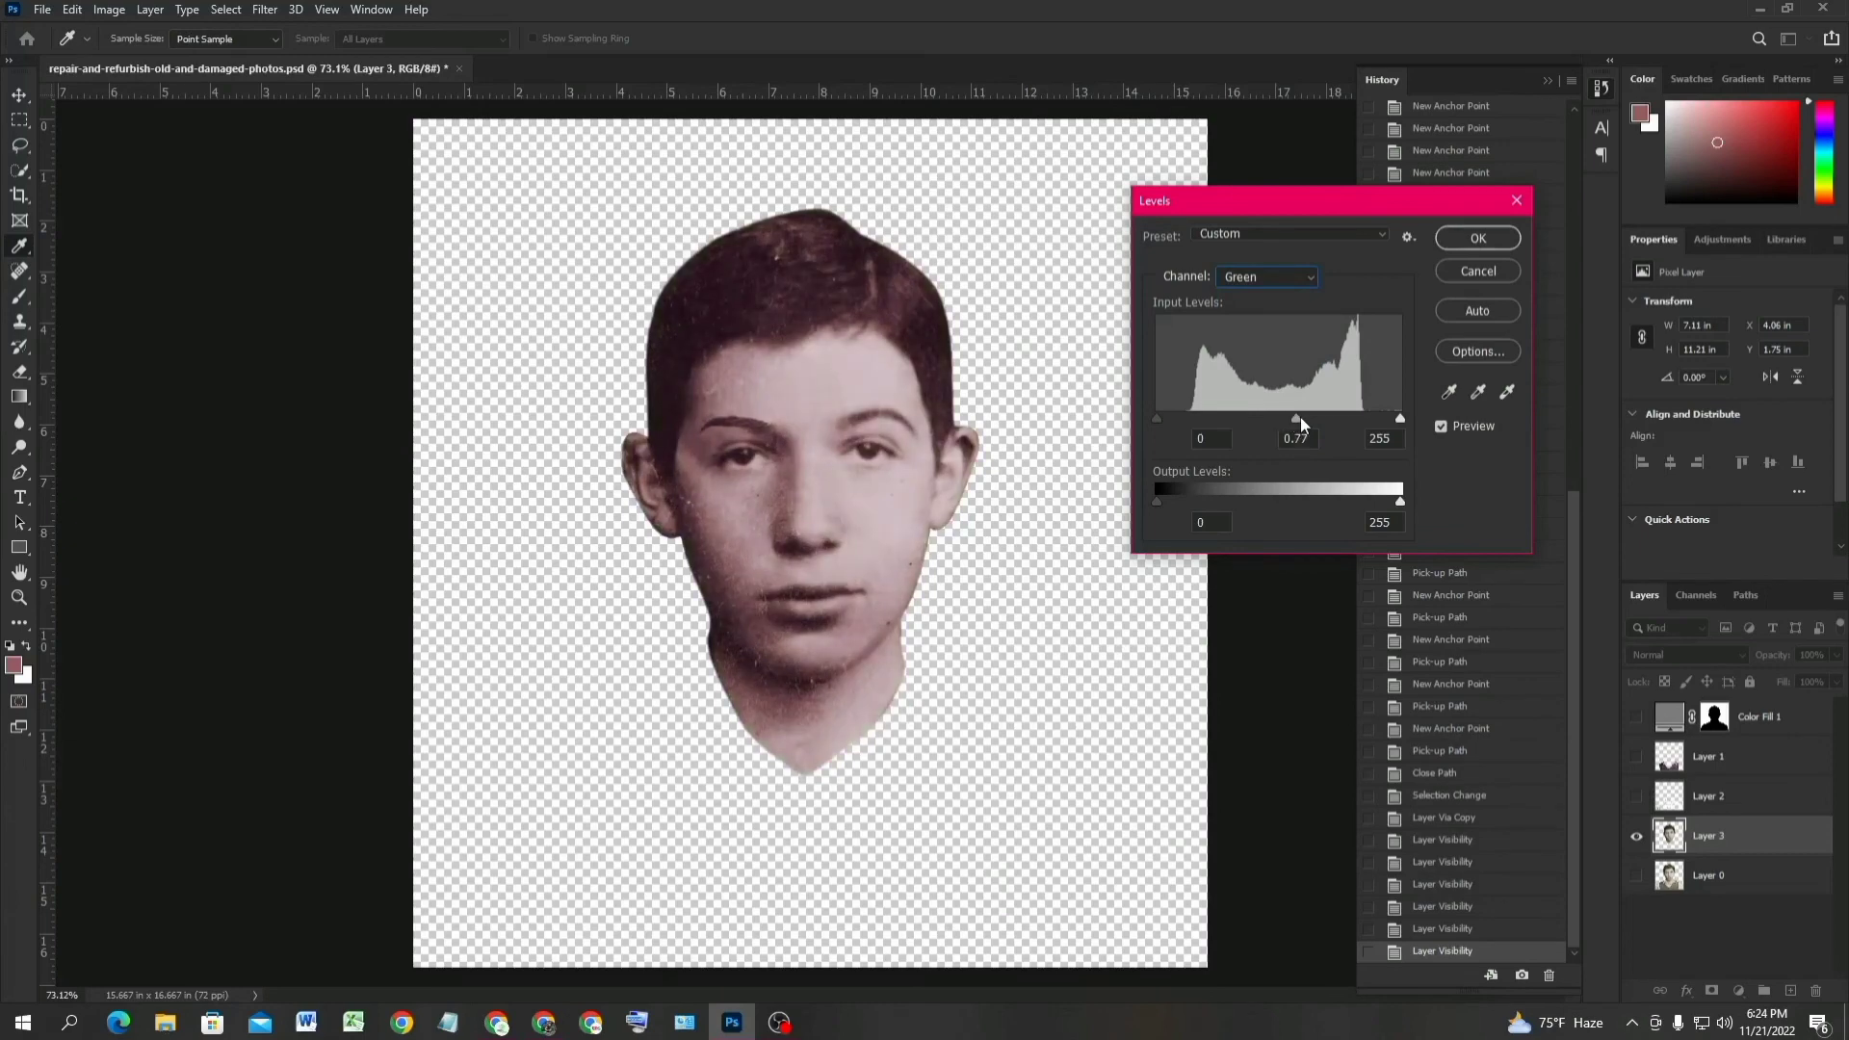
{"action": "left_click", "coordinate": [1284, 282]}
{"action": "left_click", "coordinate": [1289, 347]}
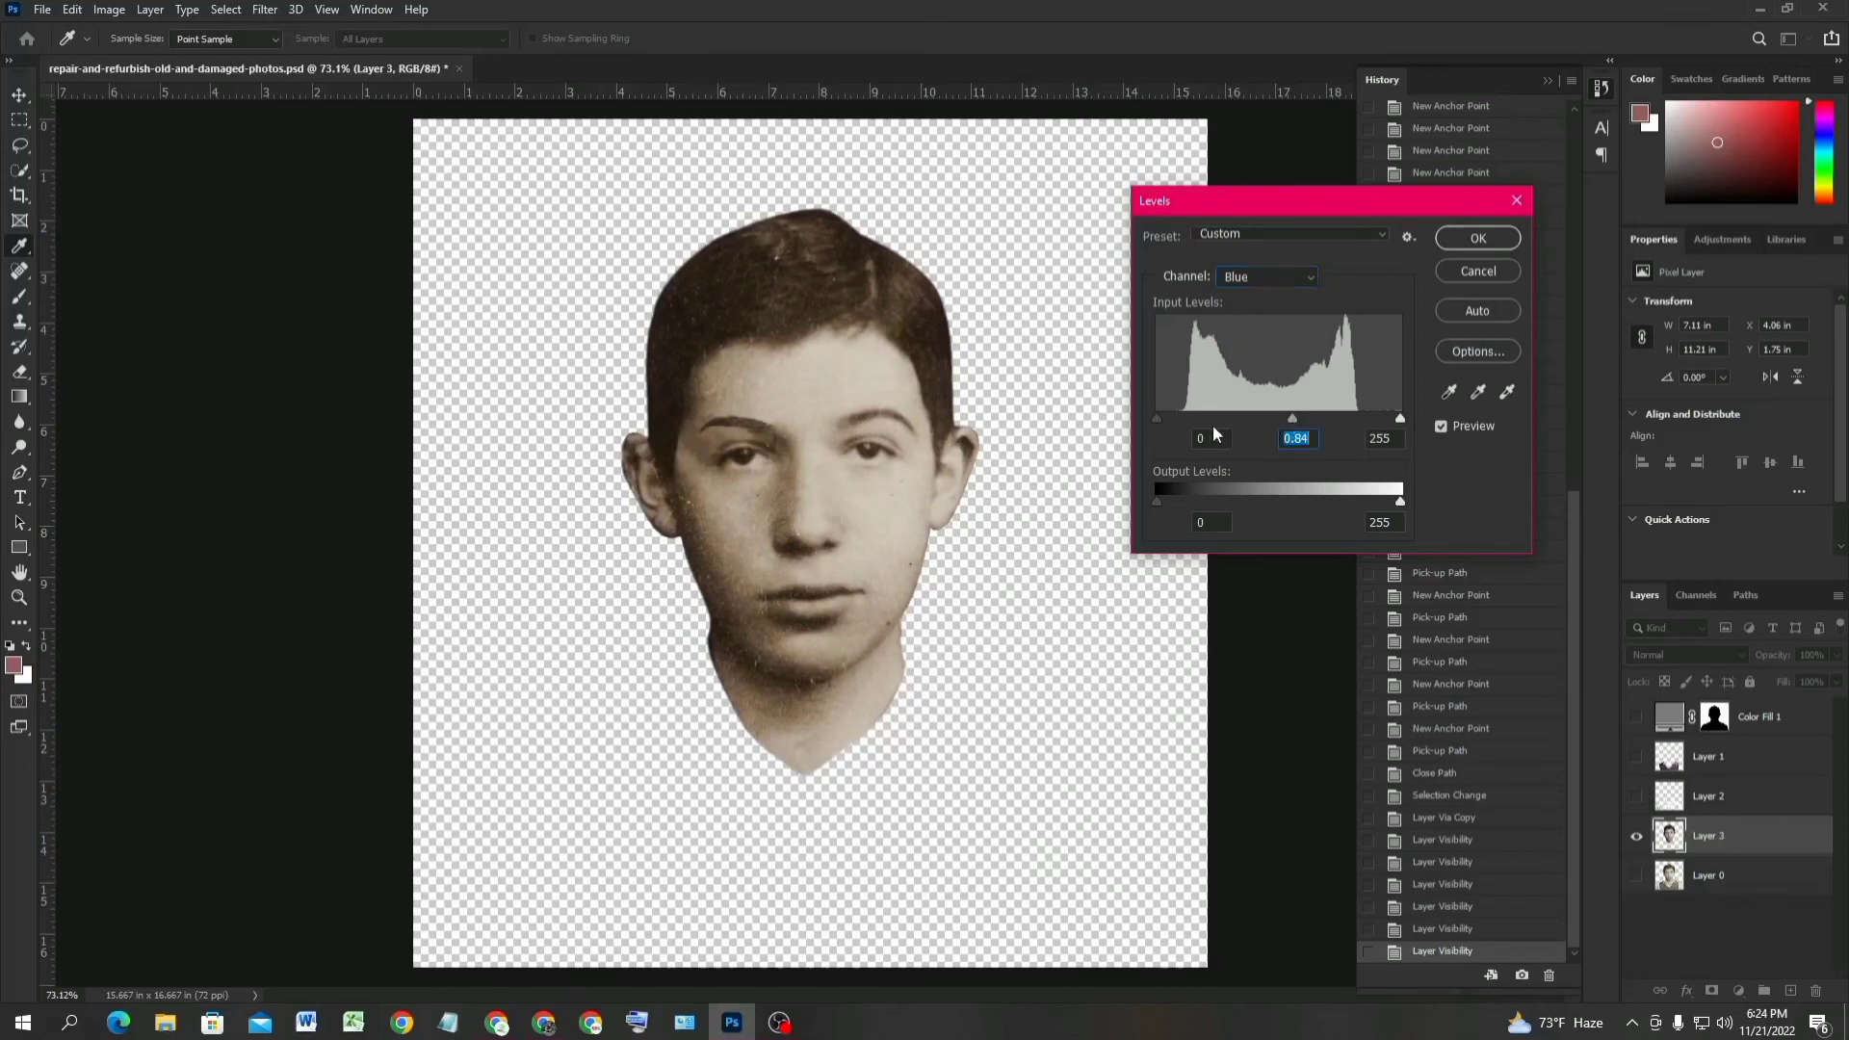
{"action": "left_click_drag", "start_coordinate": [1155, 420], "coordinate": [1161, 420]}
{"action": "left_click_drag", "start_coordinate": [1398, 424], "coordinate": [1381, 421]}
Brighten the Red channel's midtones, pull its black and white input points slightly inward, and apply the Levels adjustment to the head layer.
{"action": "left_click", "coordinate": [1310, 282]}
{"action": "left_click", "coordinate": [1276, 312]}
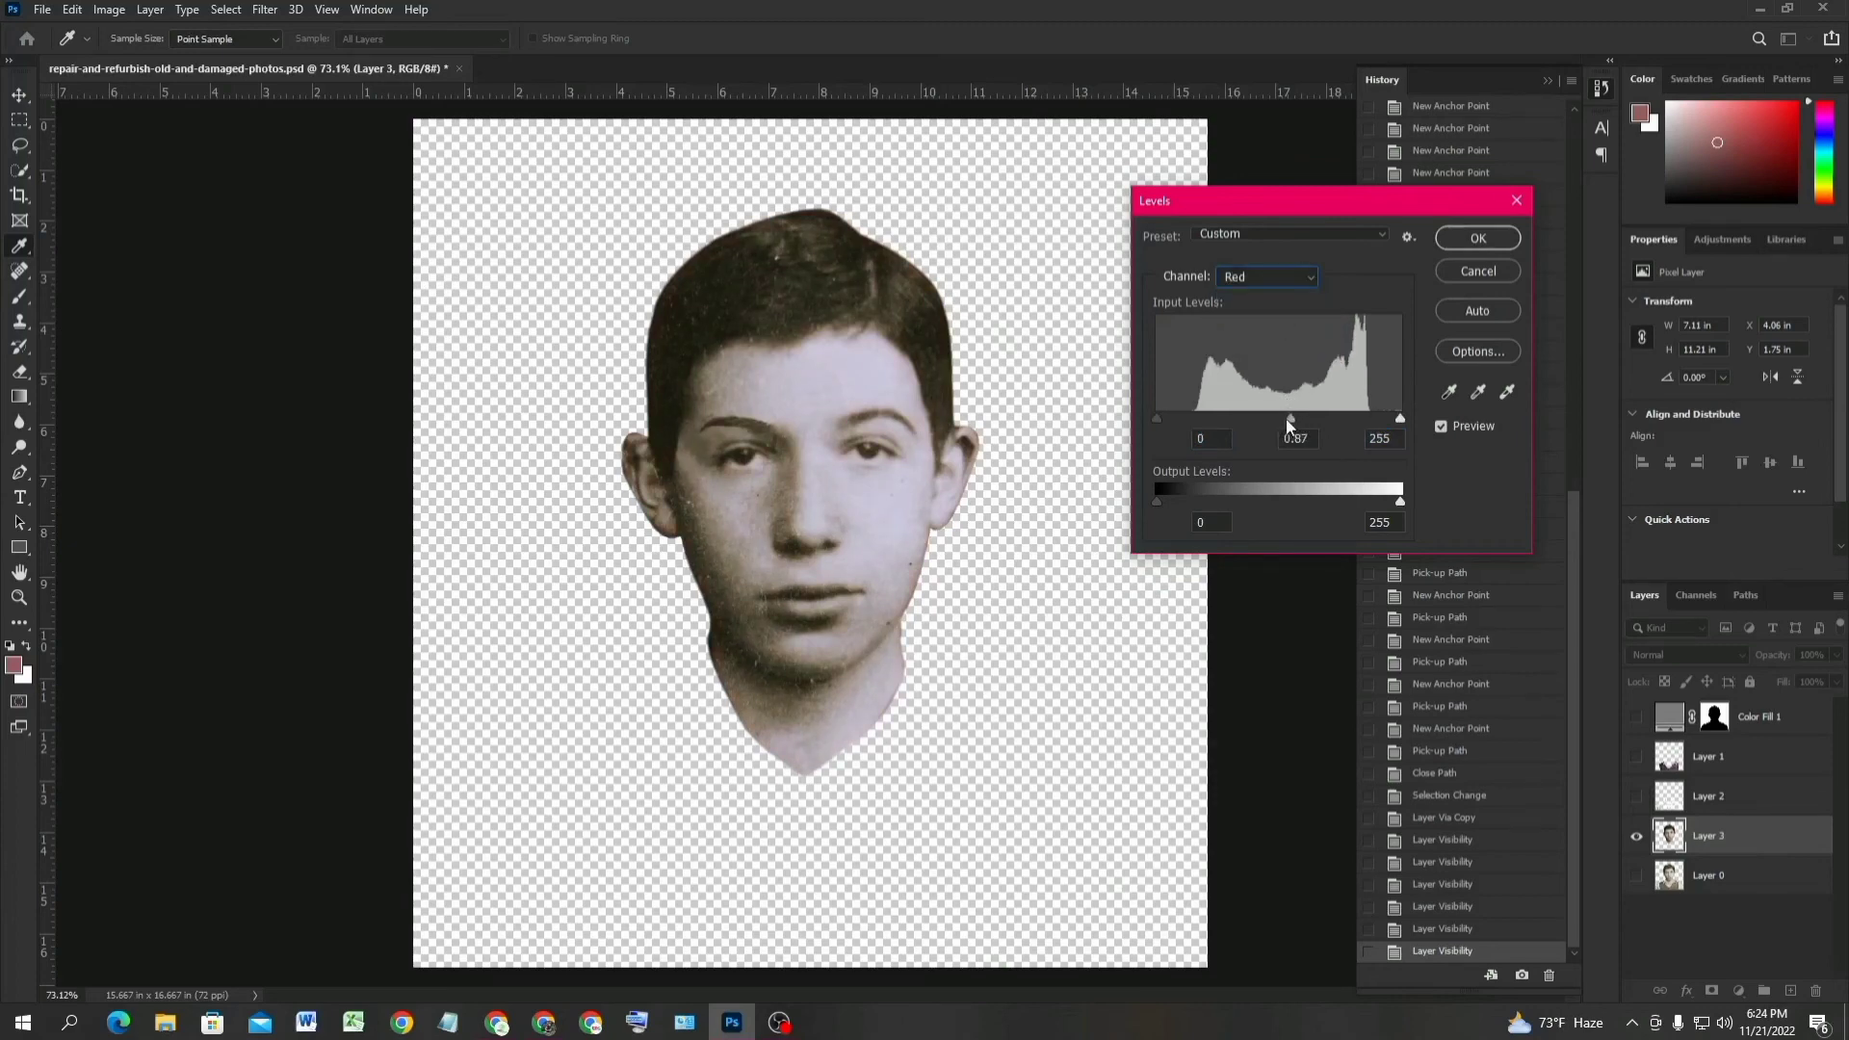
{"action": "left_click_drag", "start_coordinate": [1291, 421], "coordinate": [1269, 419]}
{"action": "left_click_drag", "start_coordinate": [1156, 420], "coordinate": [1170, 418]}
{"action": "left_click_drag", "start_coordinate": [1401, 421], "coordinate": [1390, 416]}
{"action": "left_click", "coordinate": [1477, 238]}
{"action": "key", "text": "v"}
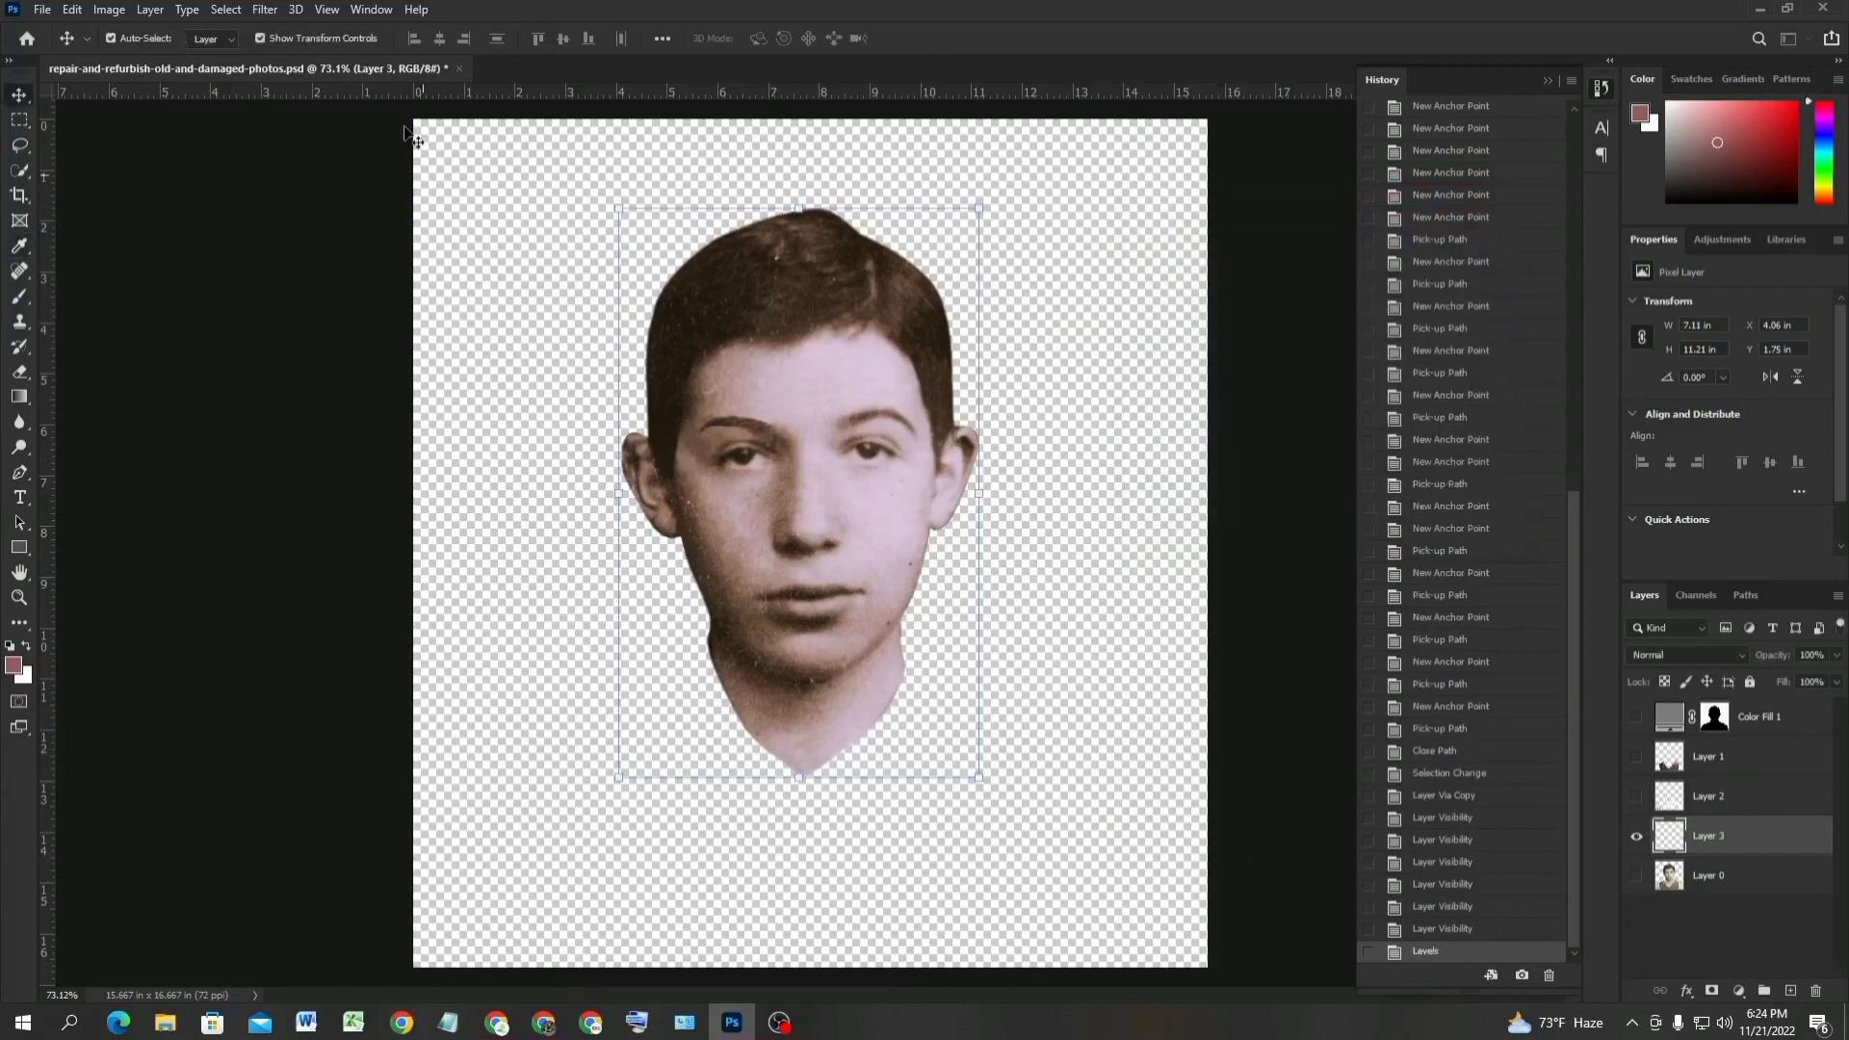
Apply a Color Balance adjustment to the head layer's midtones with color levels 0, +11 and +10.
{"action": "left_click", "coordinate": [107, 10]}
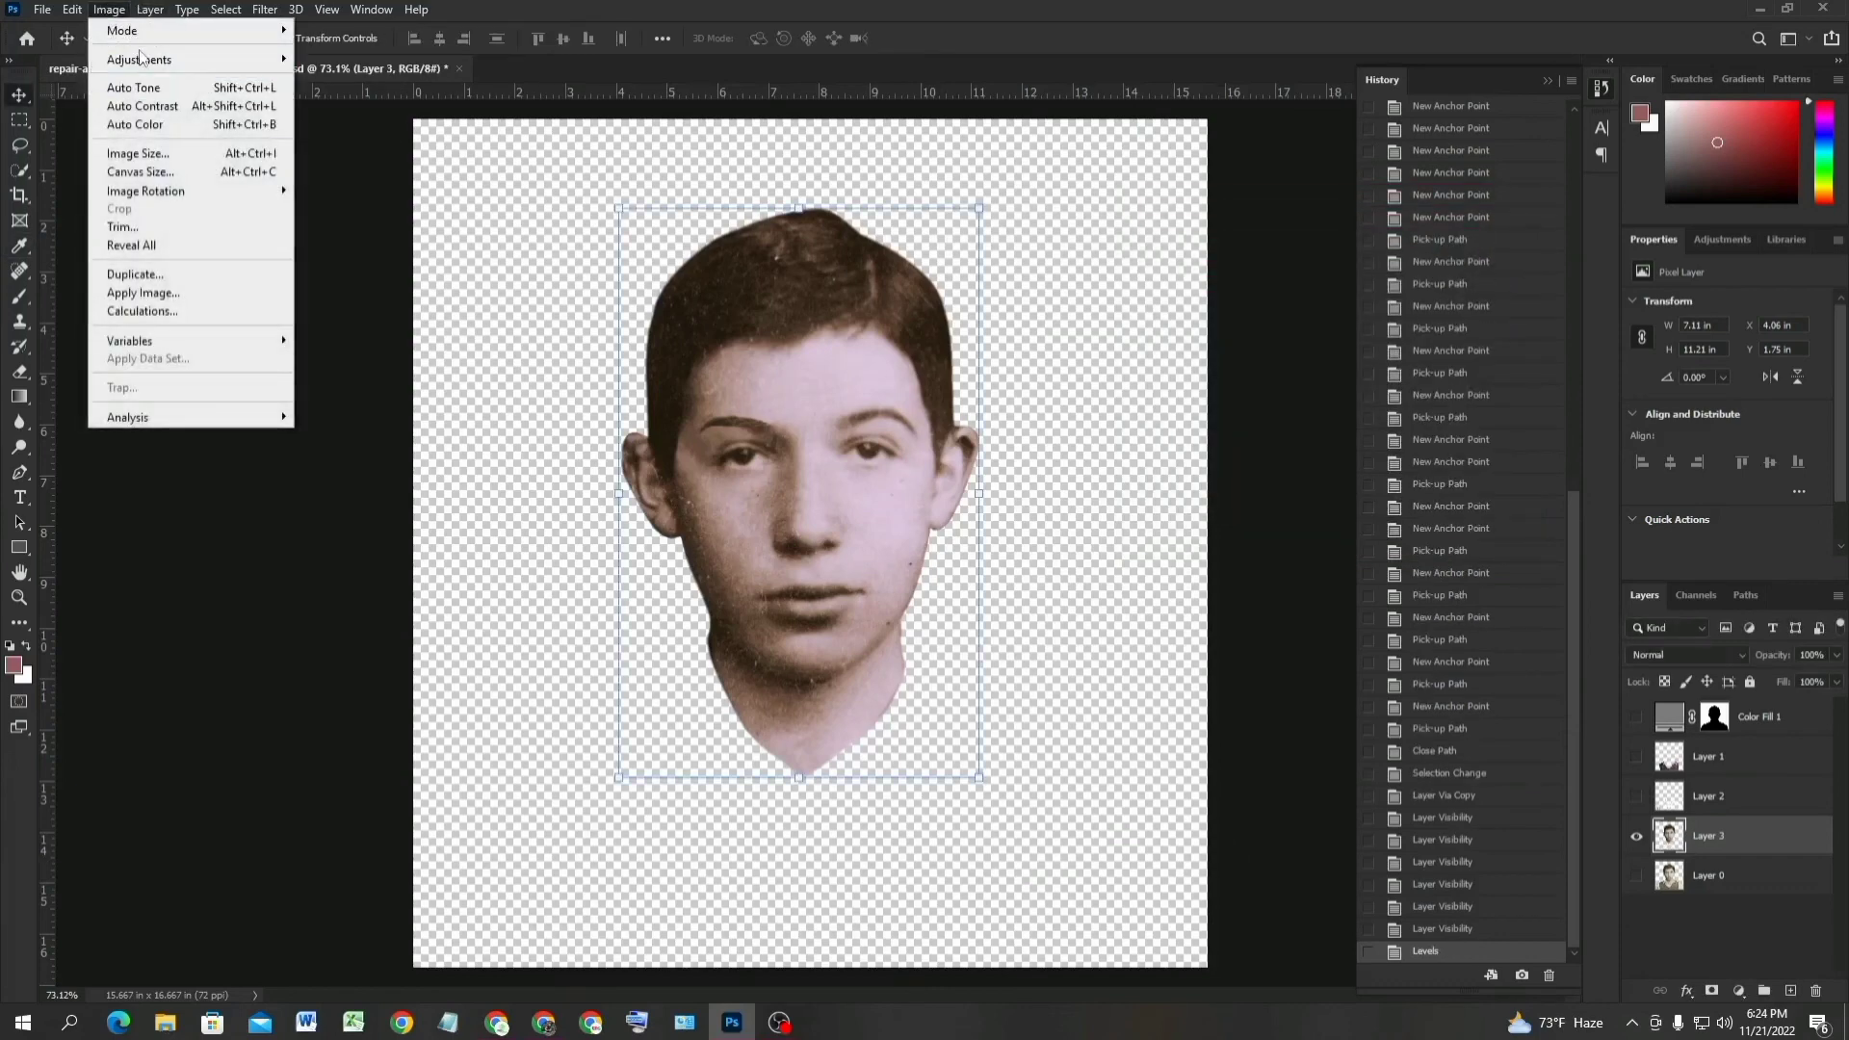
{"action": "mouse_move", "coordinate": [143, 60]}
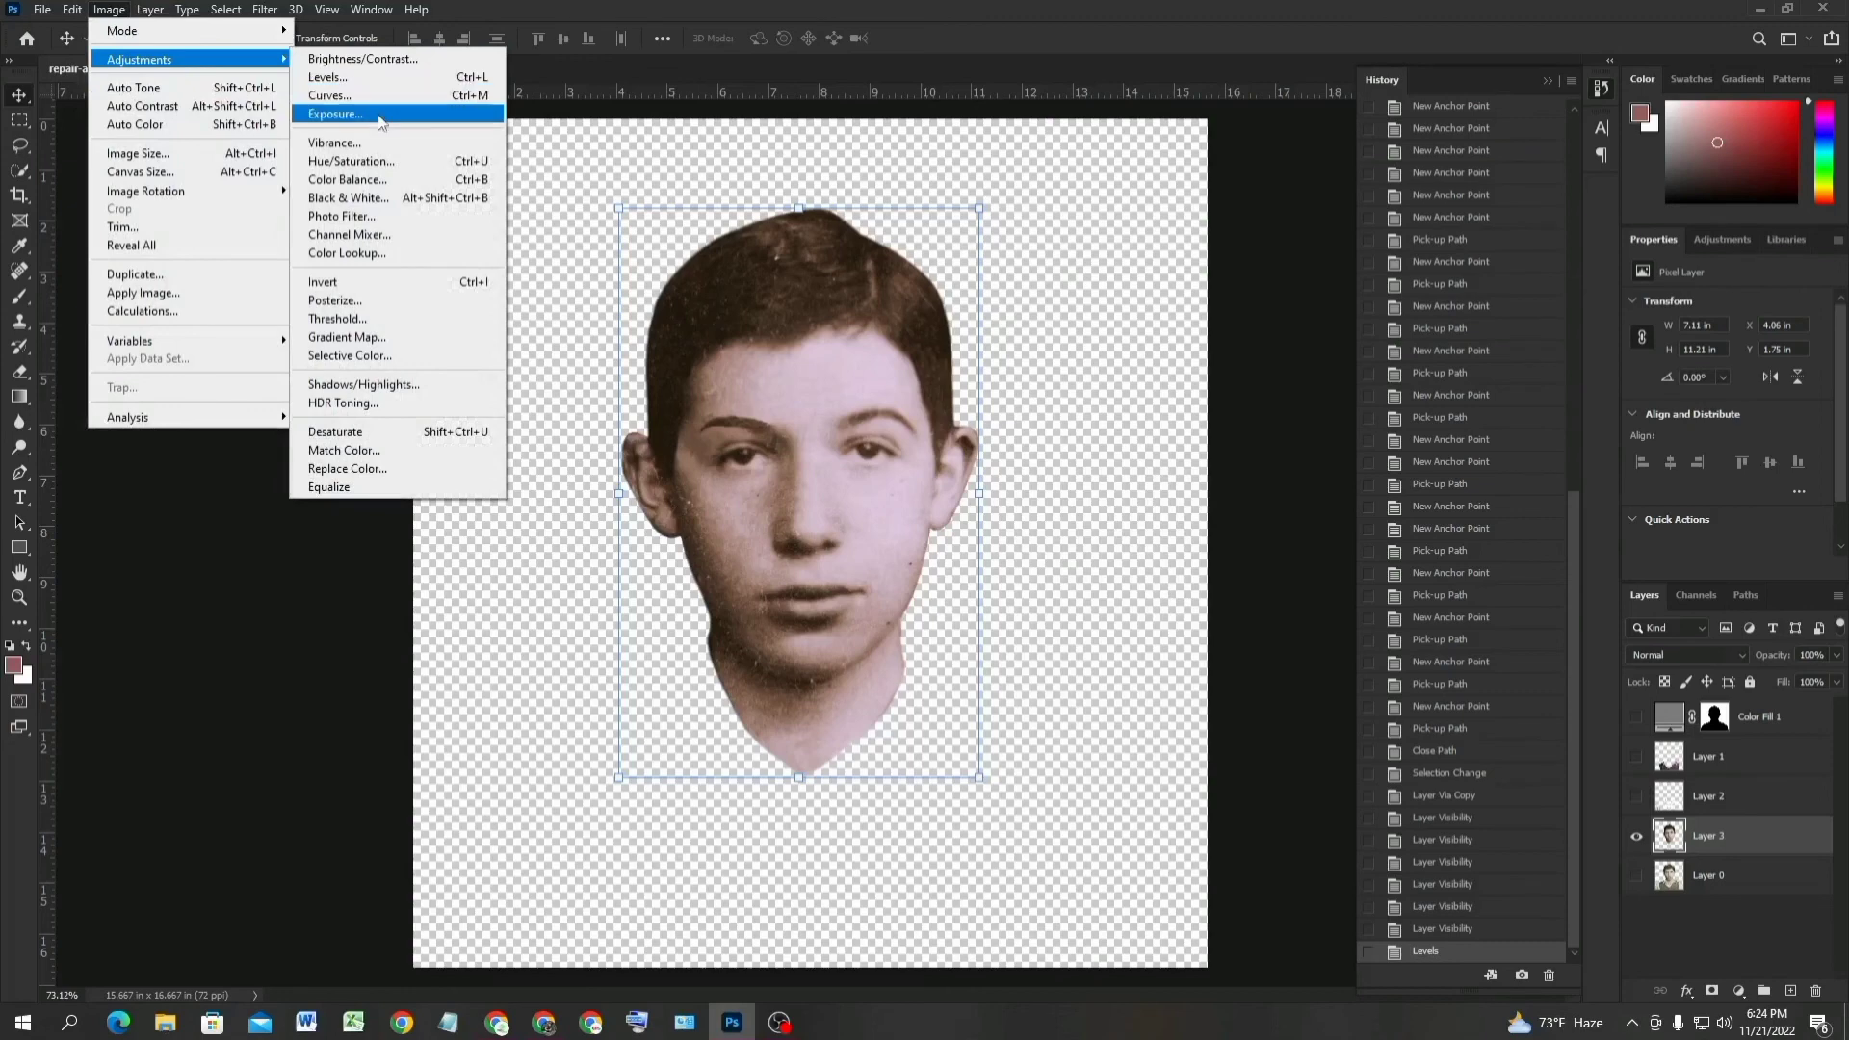
{"action": "left_click", "coordinate": [382, 181]}
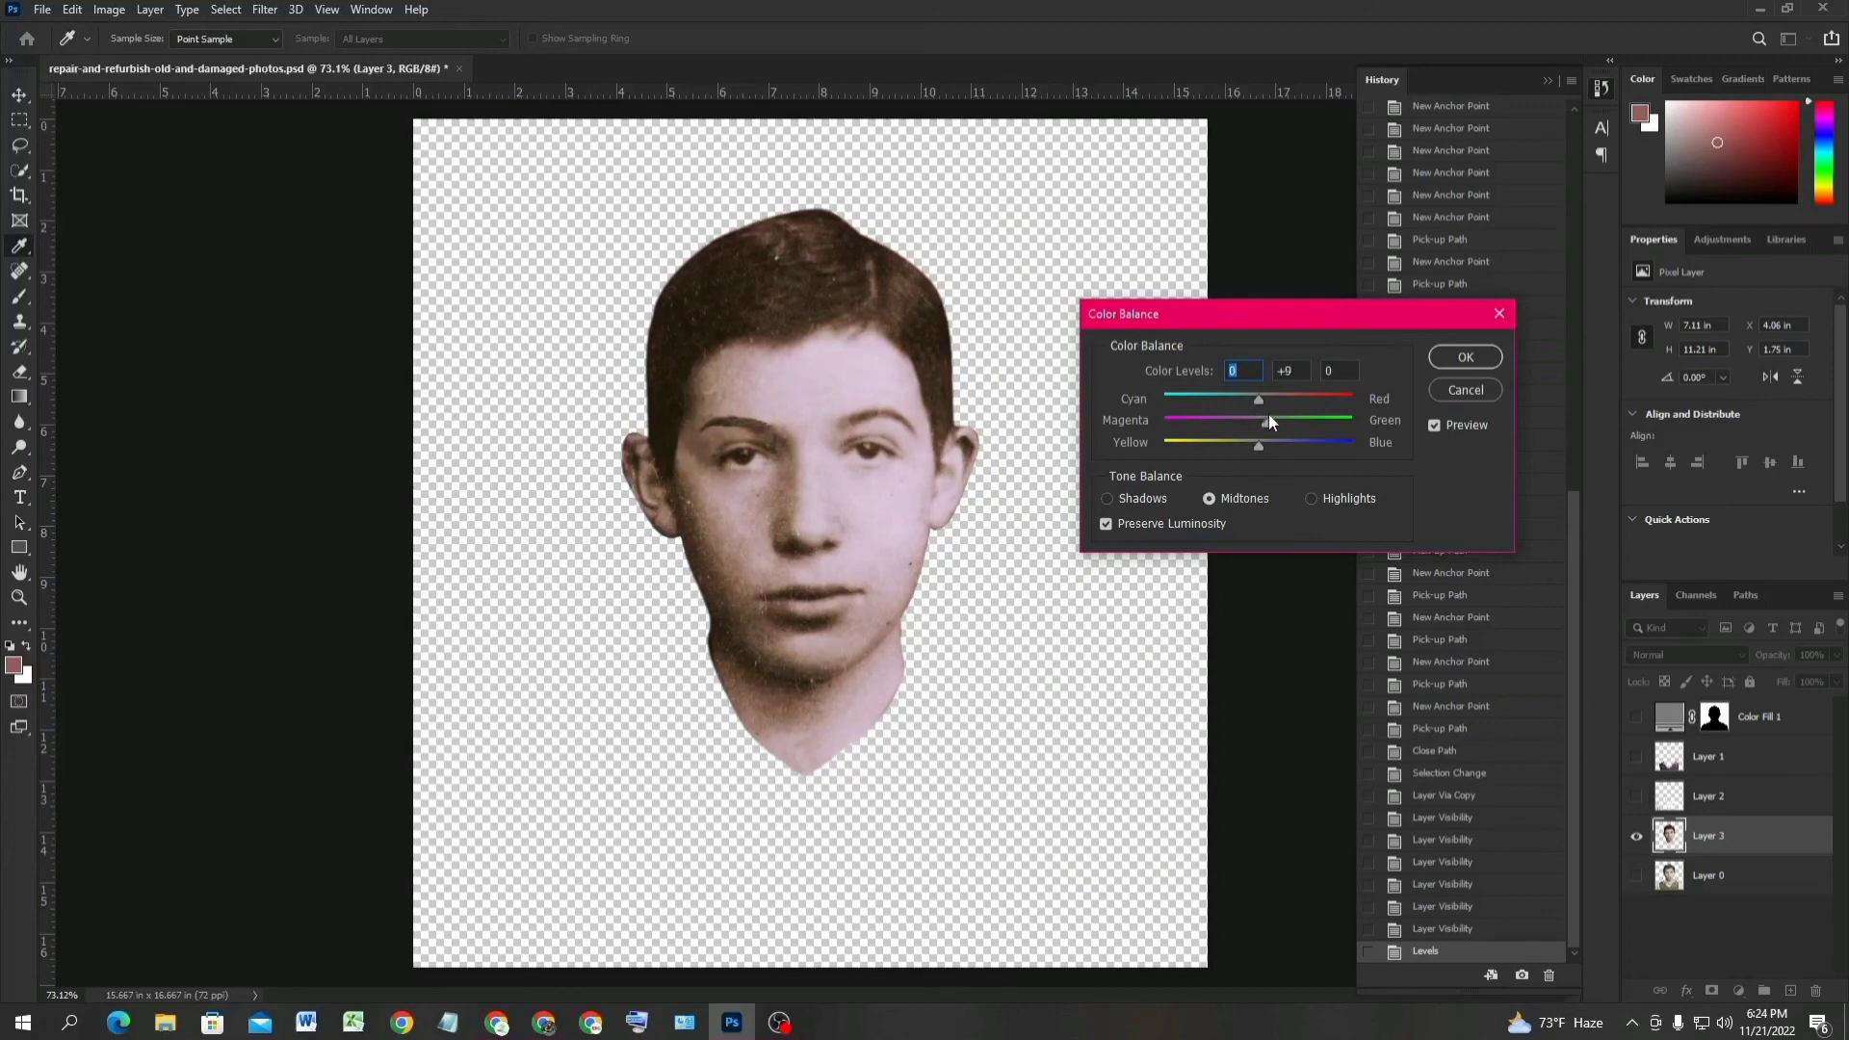
{"action": "mouse_move", "coordinate": [1258, 448]}
{"action": "left_mouse_down"}
{"action": "mouse_move", "coordinate": [1244, 443]}
{"action": "mouse_move", "coordinate": [1267, 443]}
{"action": "left_mouse_up"}
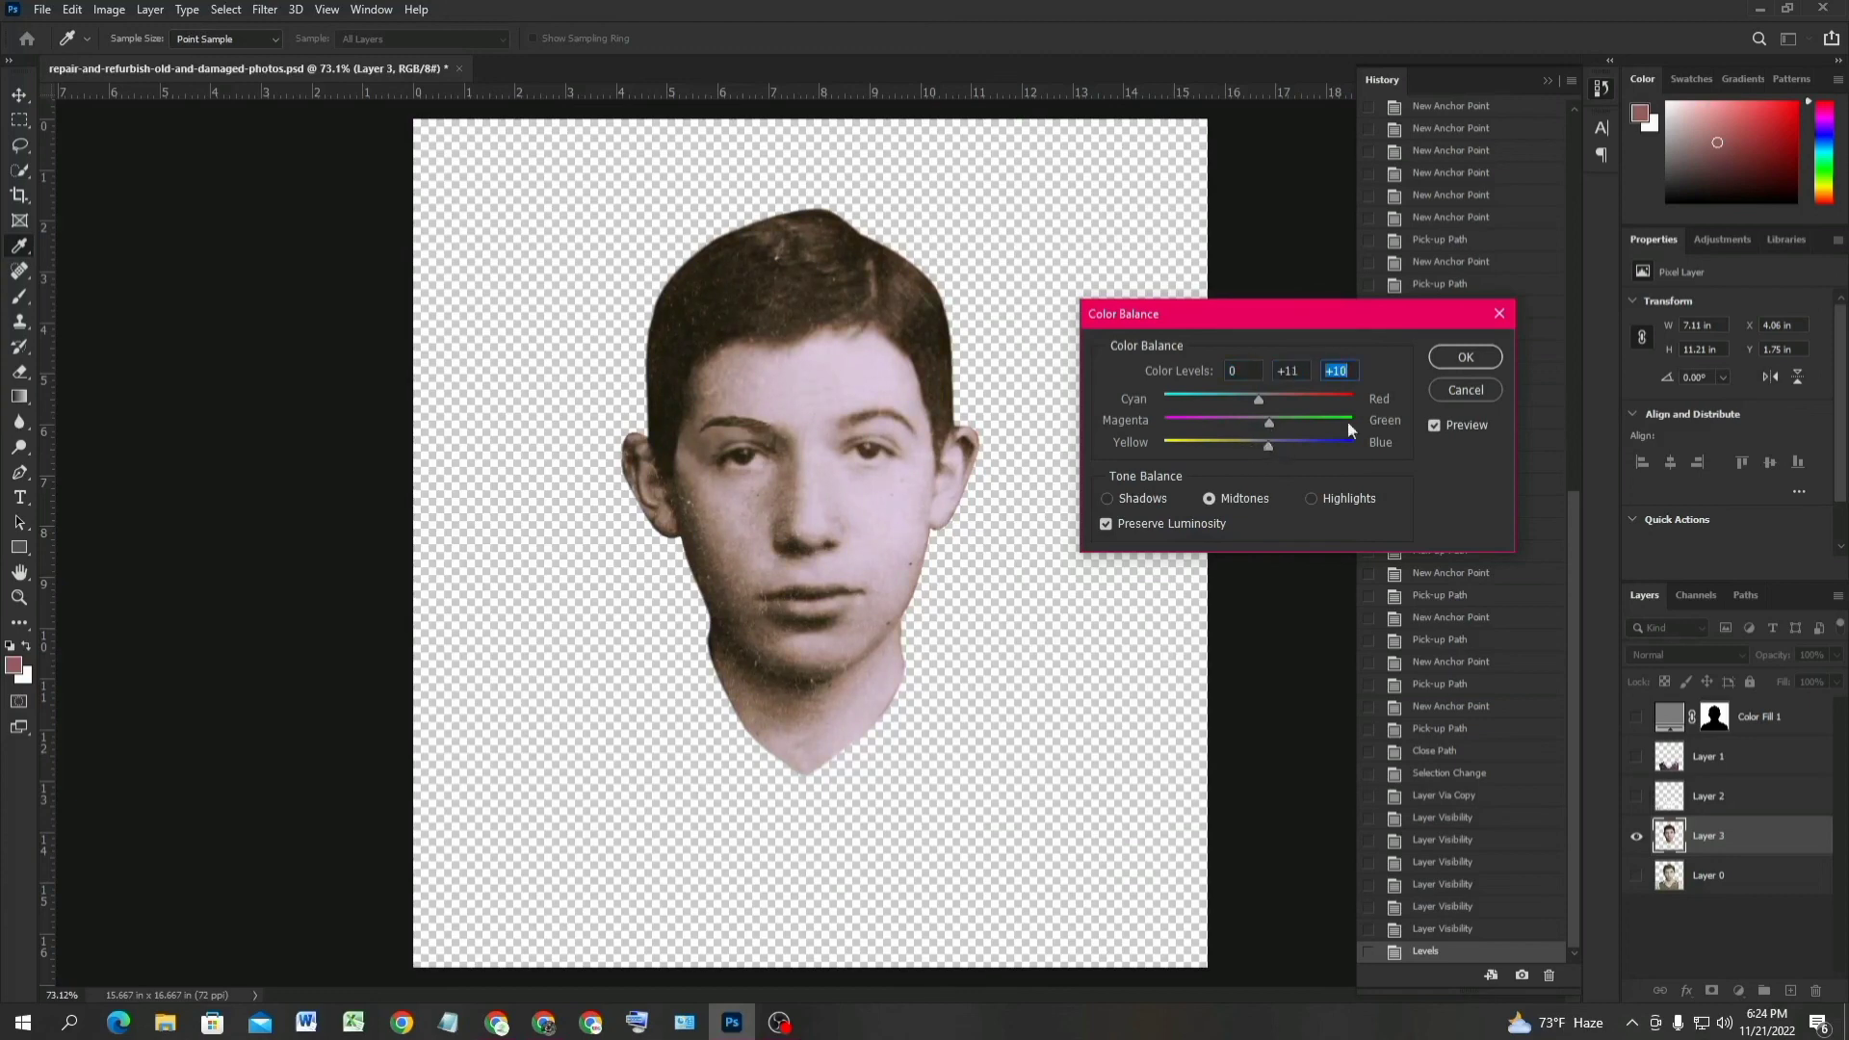
{"action": "left_click", "coordinate": [1462, 357]}
{"action": "key", "text": "v"}
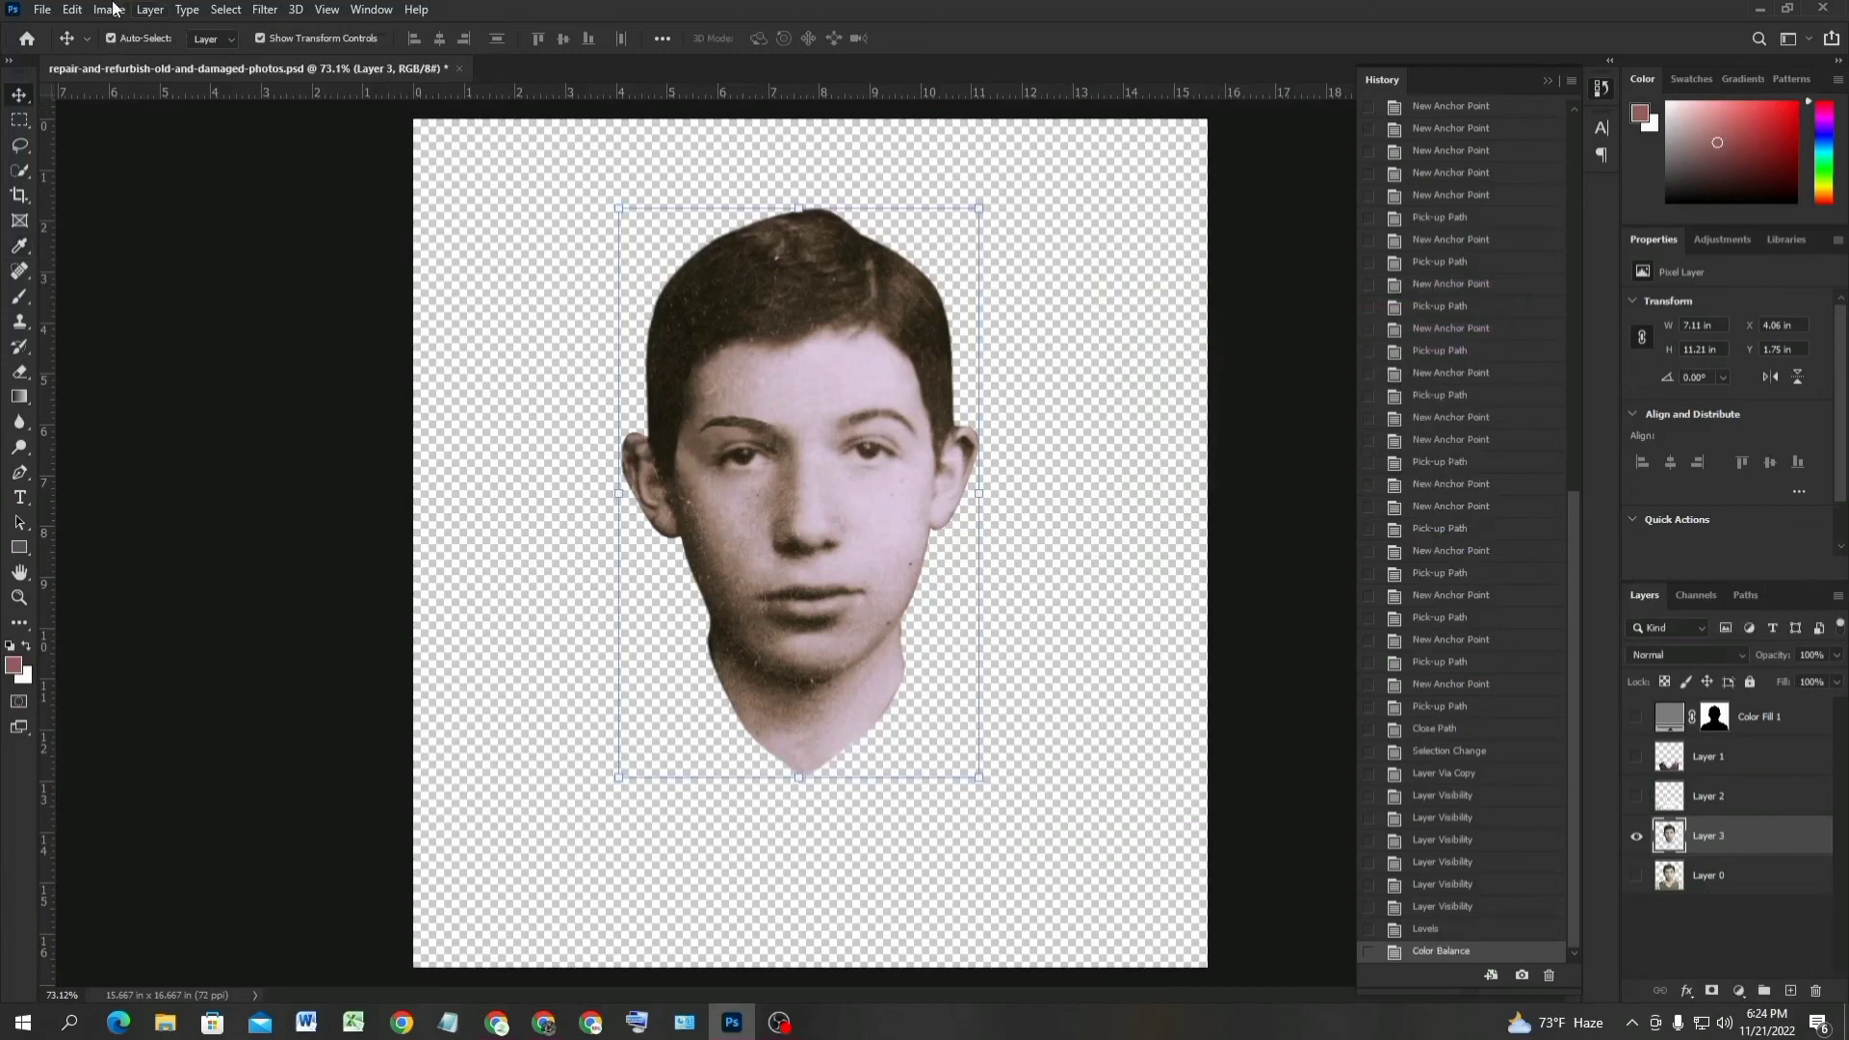
Apply a Hue/Saturation adjustment to the head layer with hue -11 and saturation +2.
{"action": "left_click", "coordinate": [113, 8]}
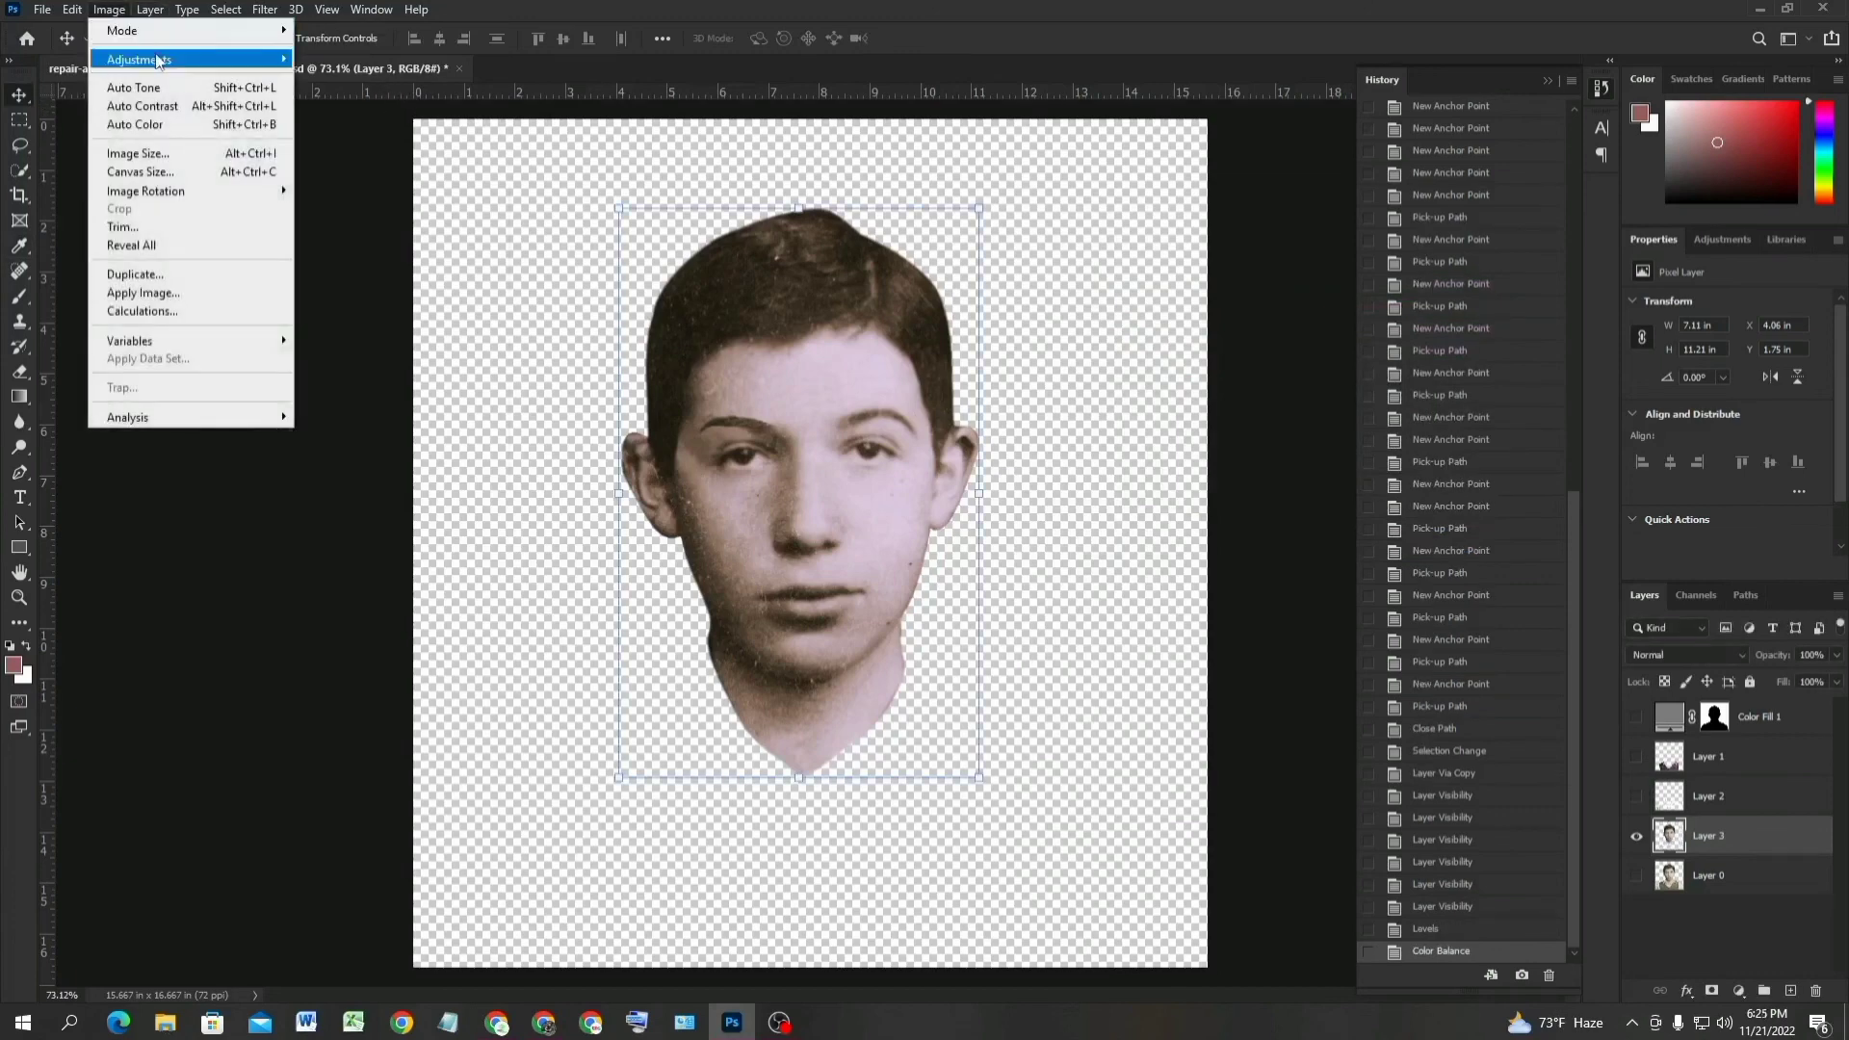
{"action": "mouse_move", "coordinate": [159, 60]}
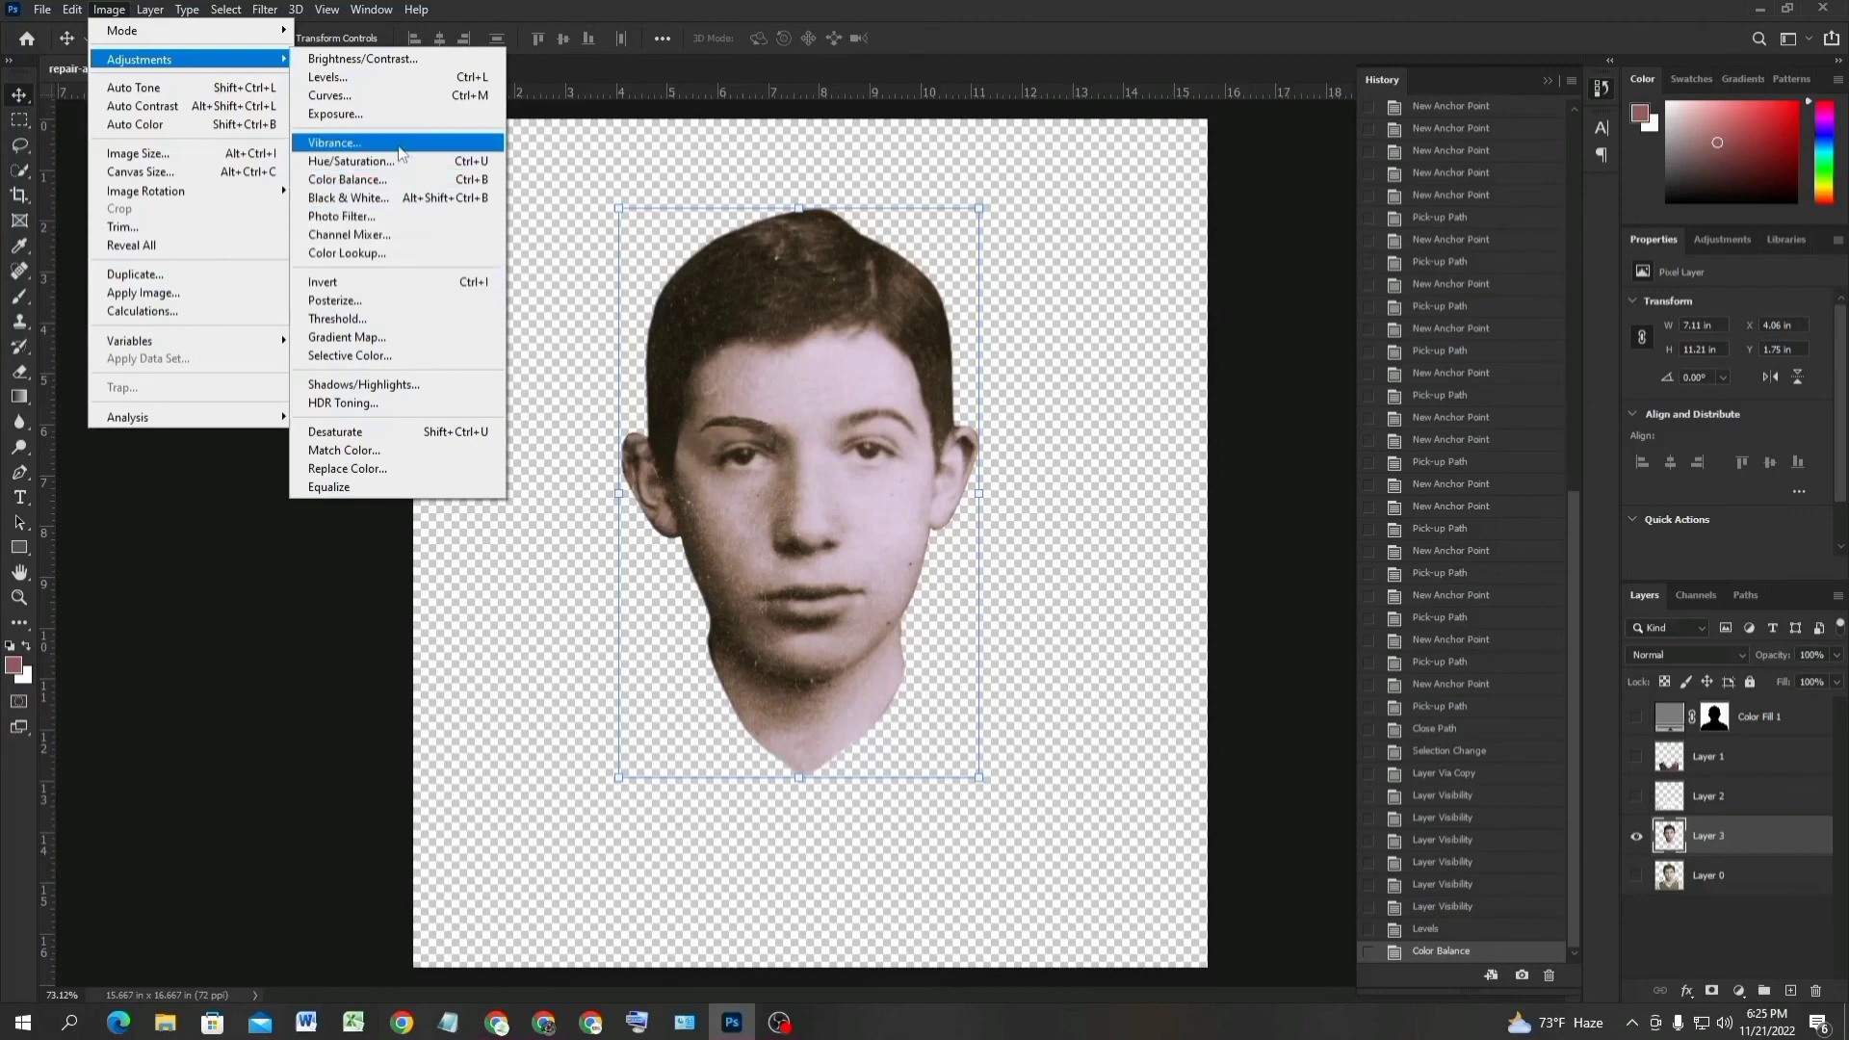
{"action": "left_click", "coordinate": [349, 161]}
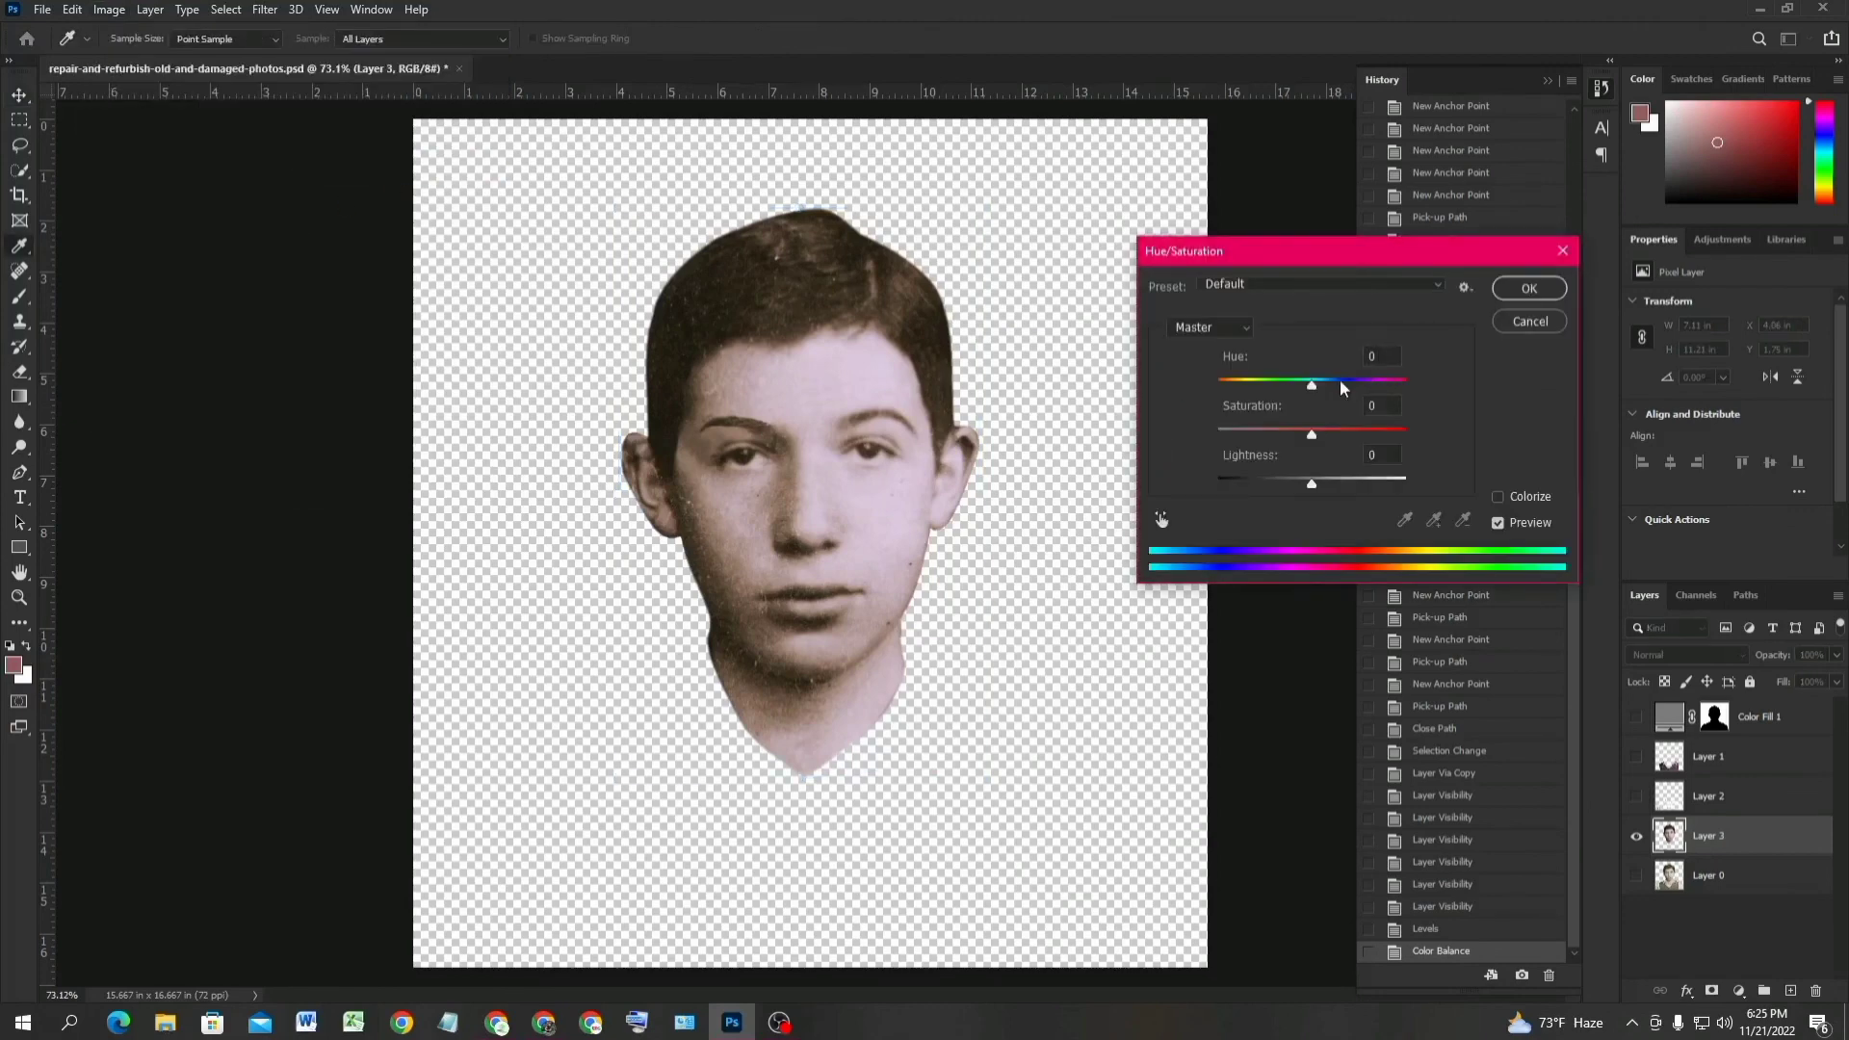
{"action": "left_click_drag", "start_coordinate": [1311, 385], "coordinate": [1318, 439]}
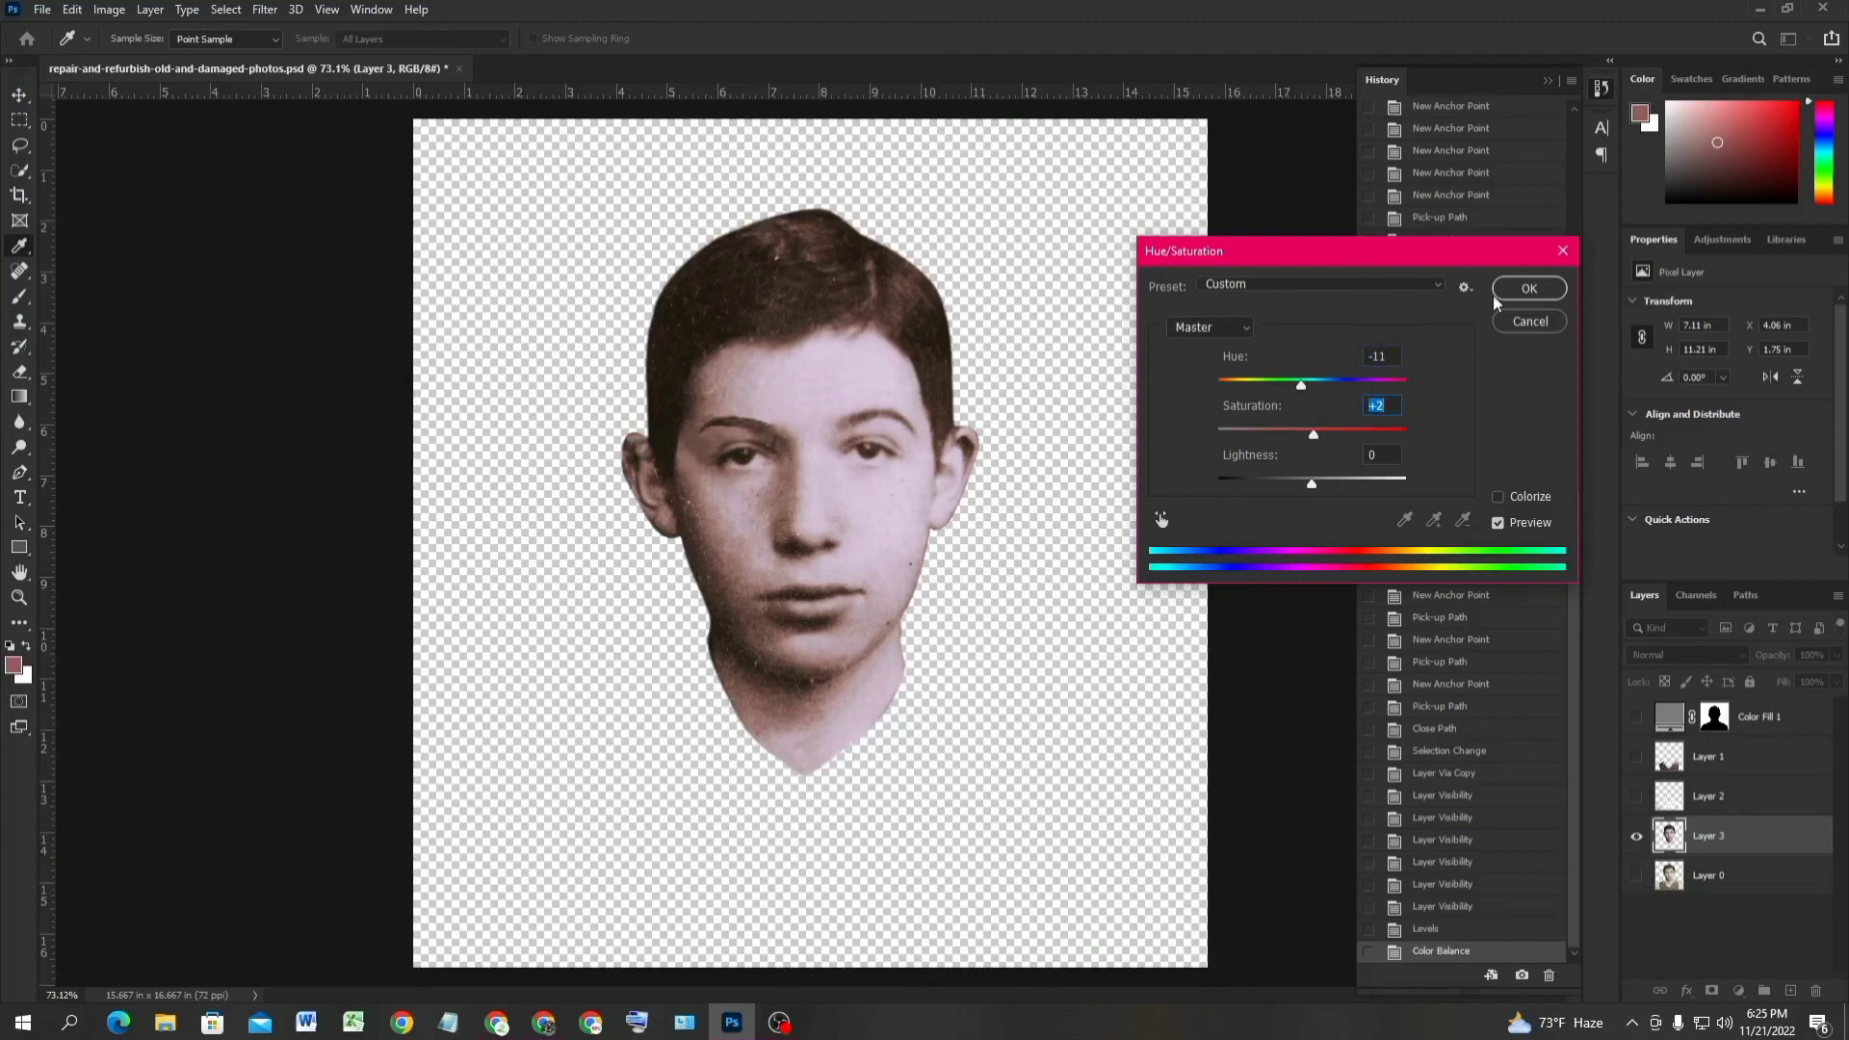
{"action": "left_click", "coordinate": [1525, 290]}
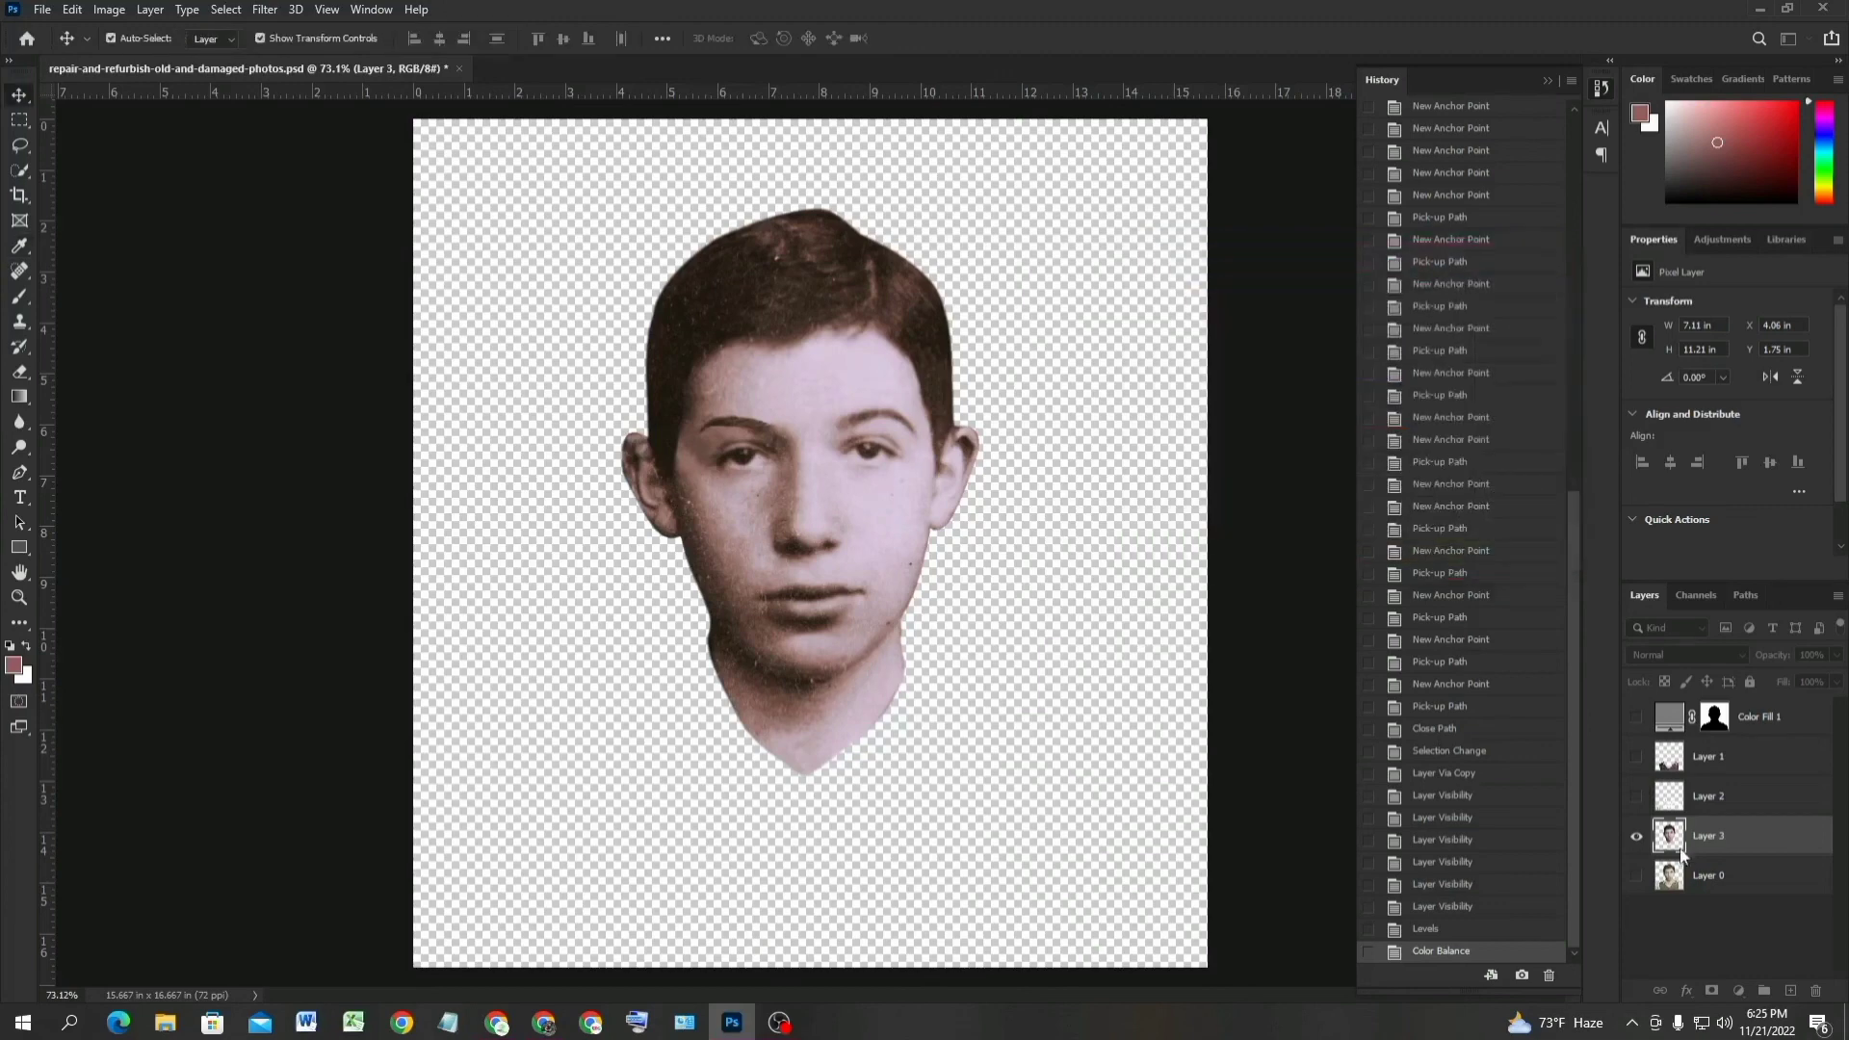
Show Layer 0, Layer 2, Layer 1 and the Color Fill 1 layer again, and deselect the head layer.
{"action": "left_click", "coordinate": [1636, 875]}
{"action": "left_click", "coordinate": [1636, 797]}
{"action": "left_click", "coordinate": [1636, 757]}
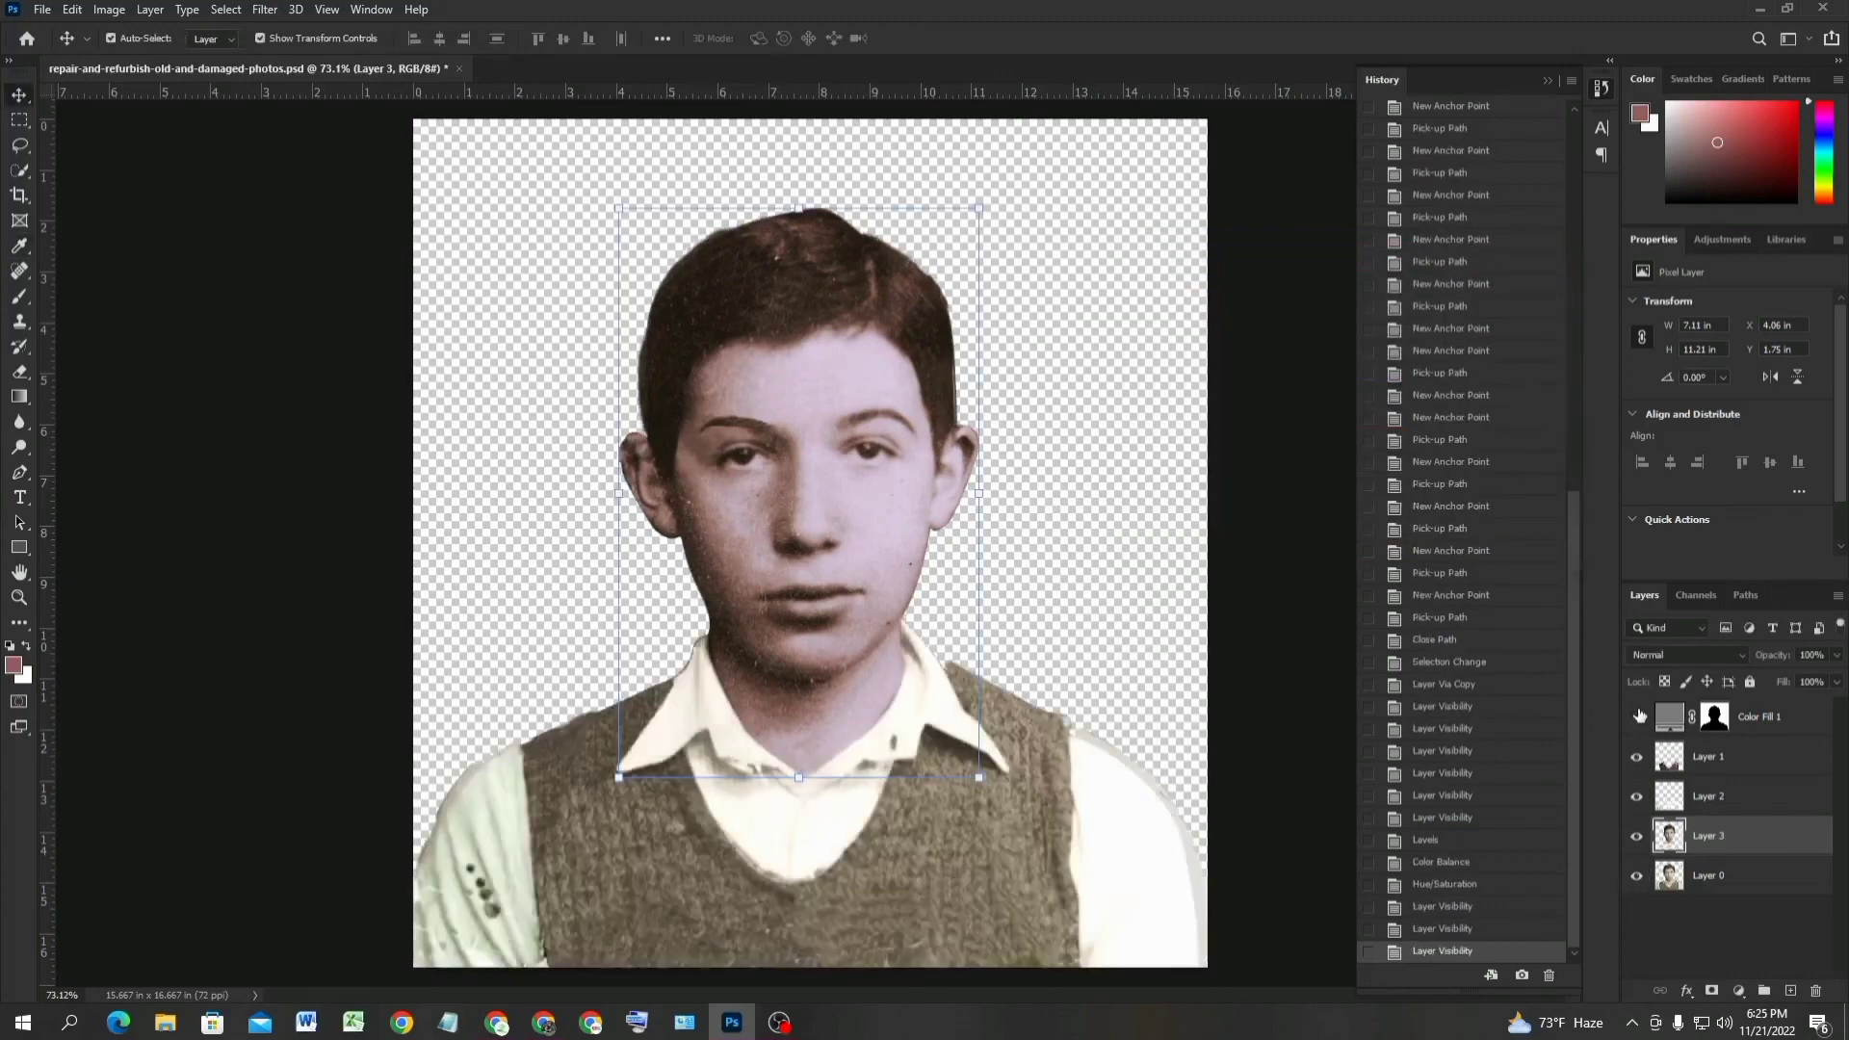
{"action": "left_click", "coordinate": [1635, 717]}
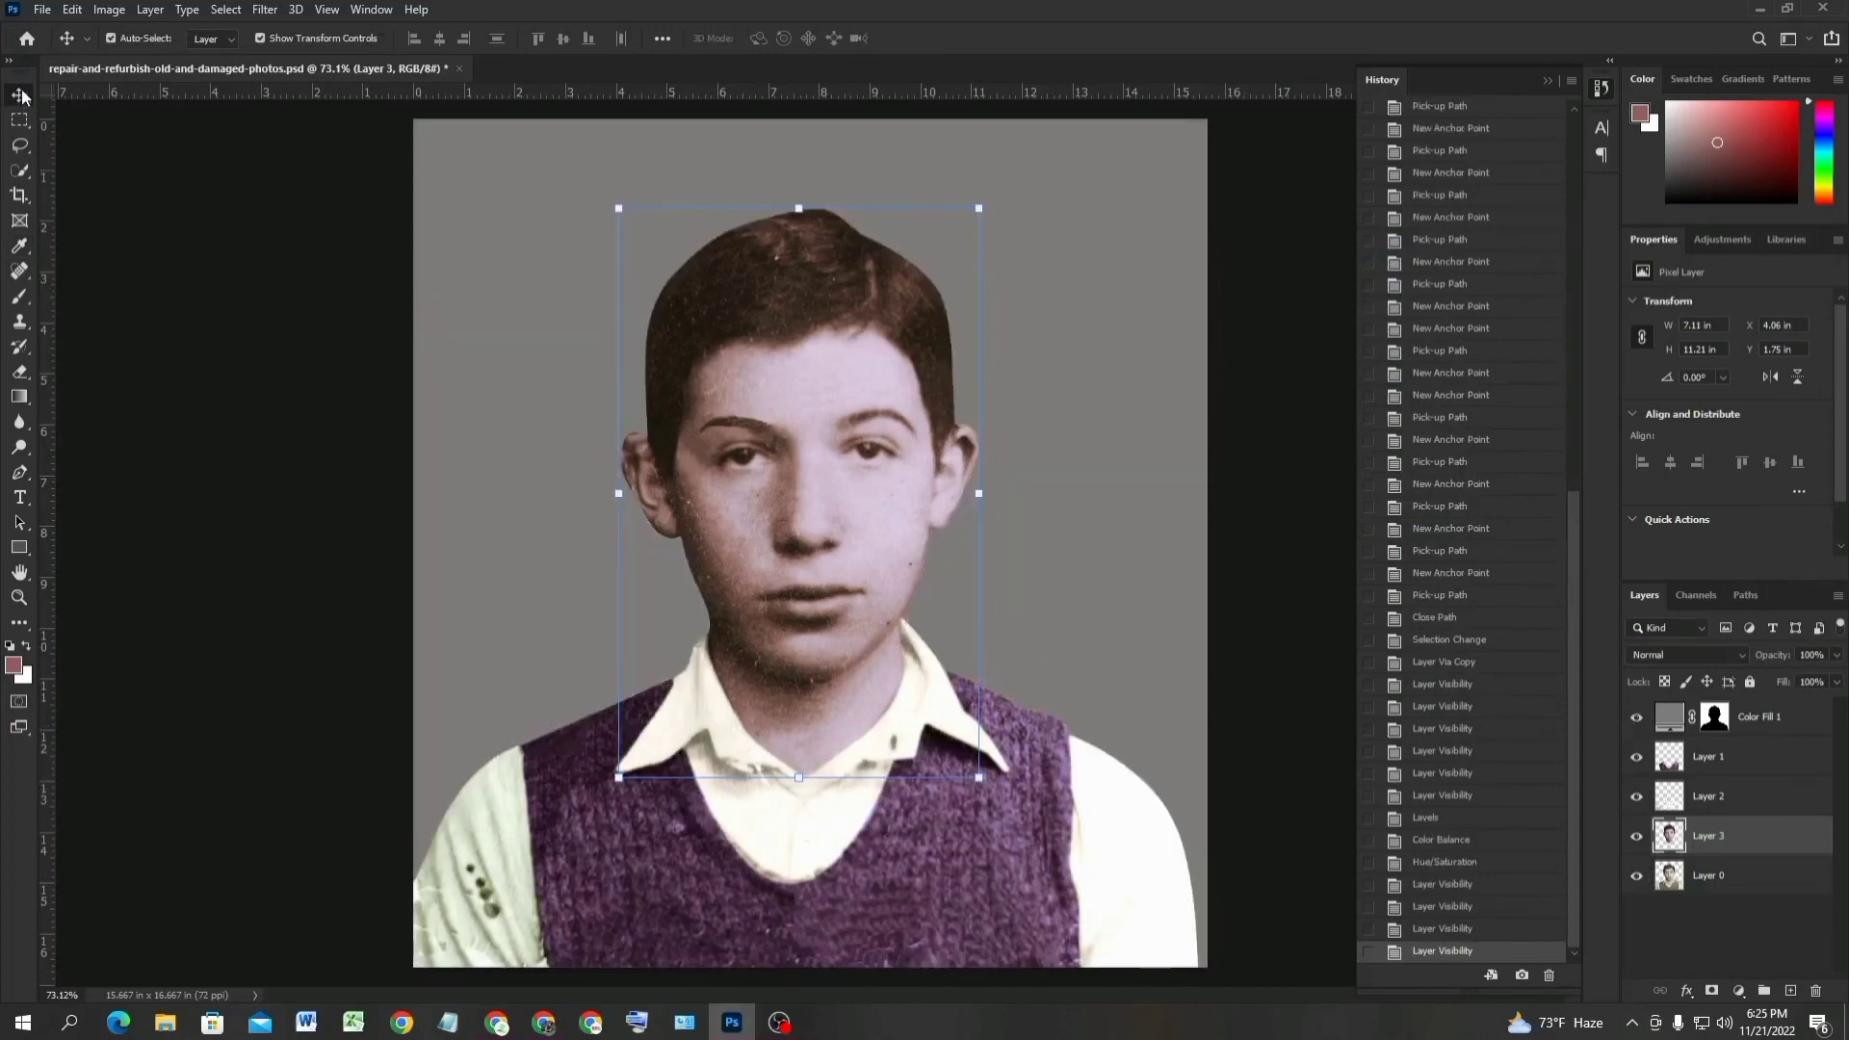
{"action": "key", "text": "ctrl"}
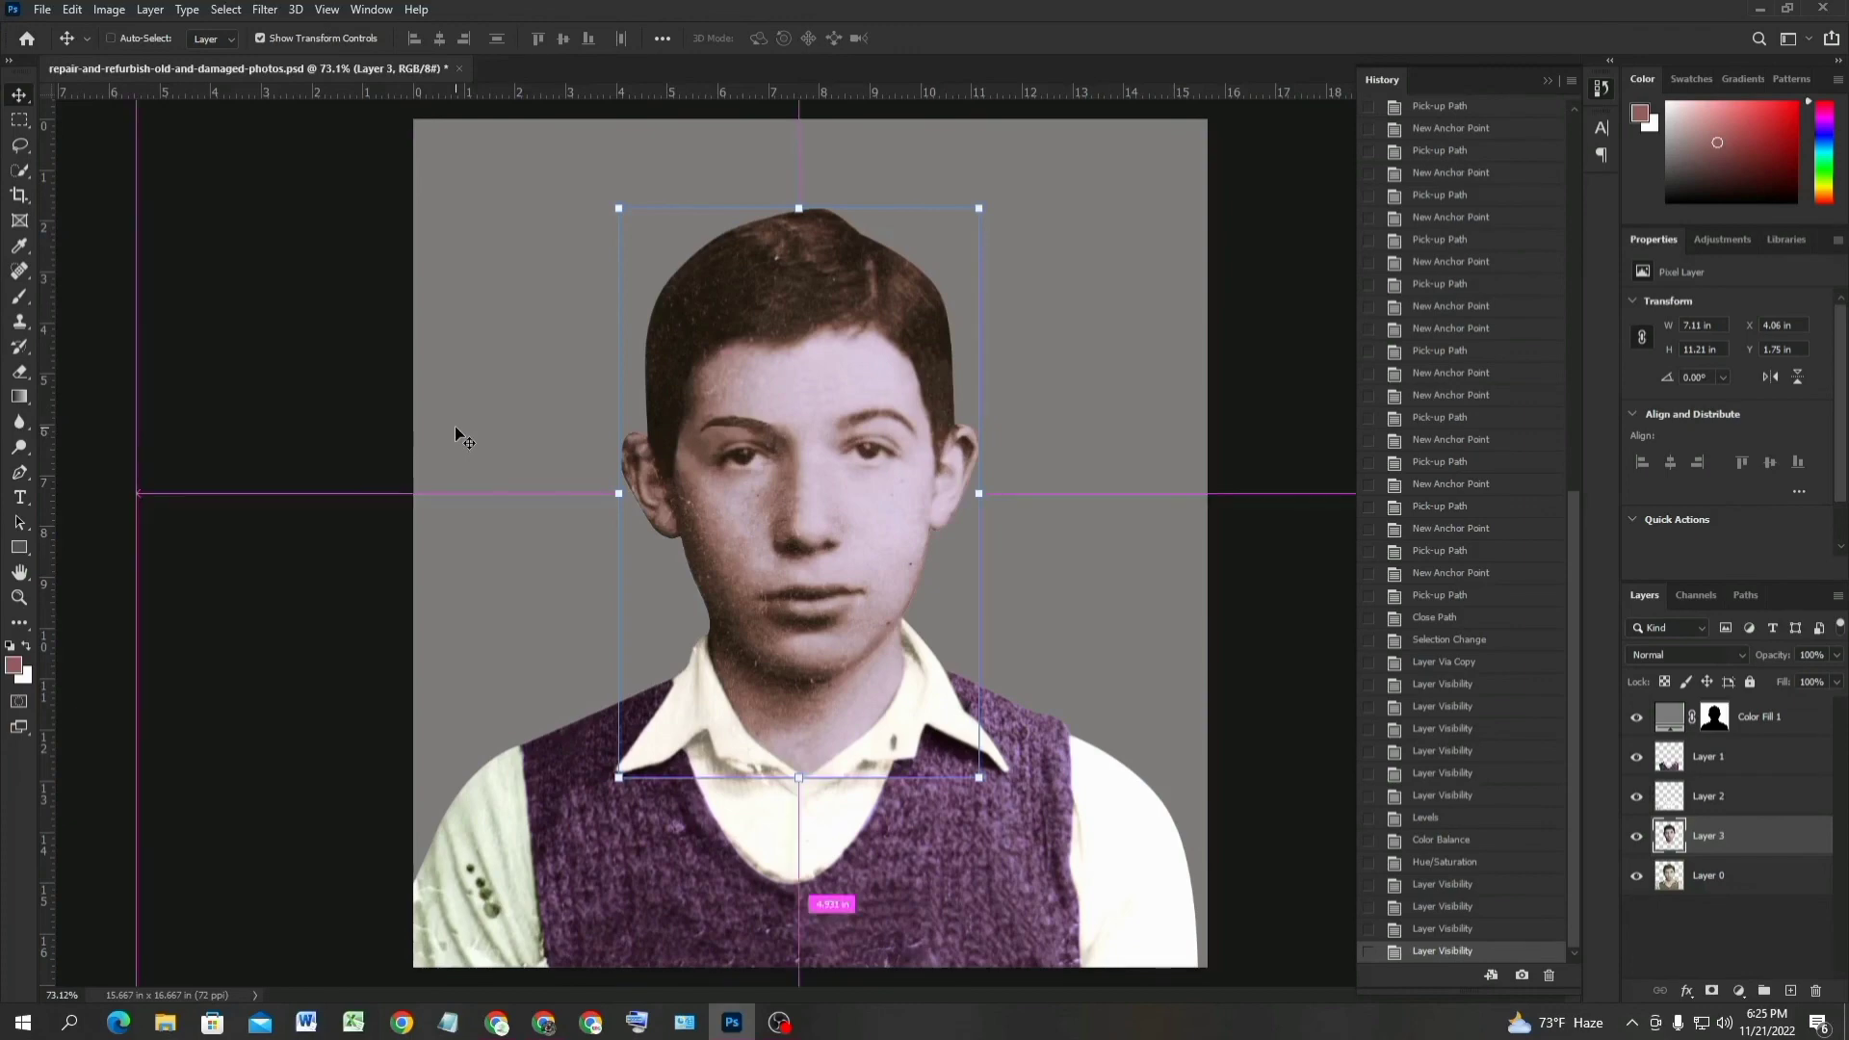
{"action": "left_click", "coordinate": [355, 376]}
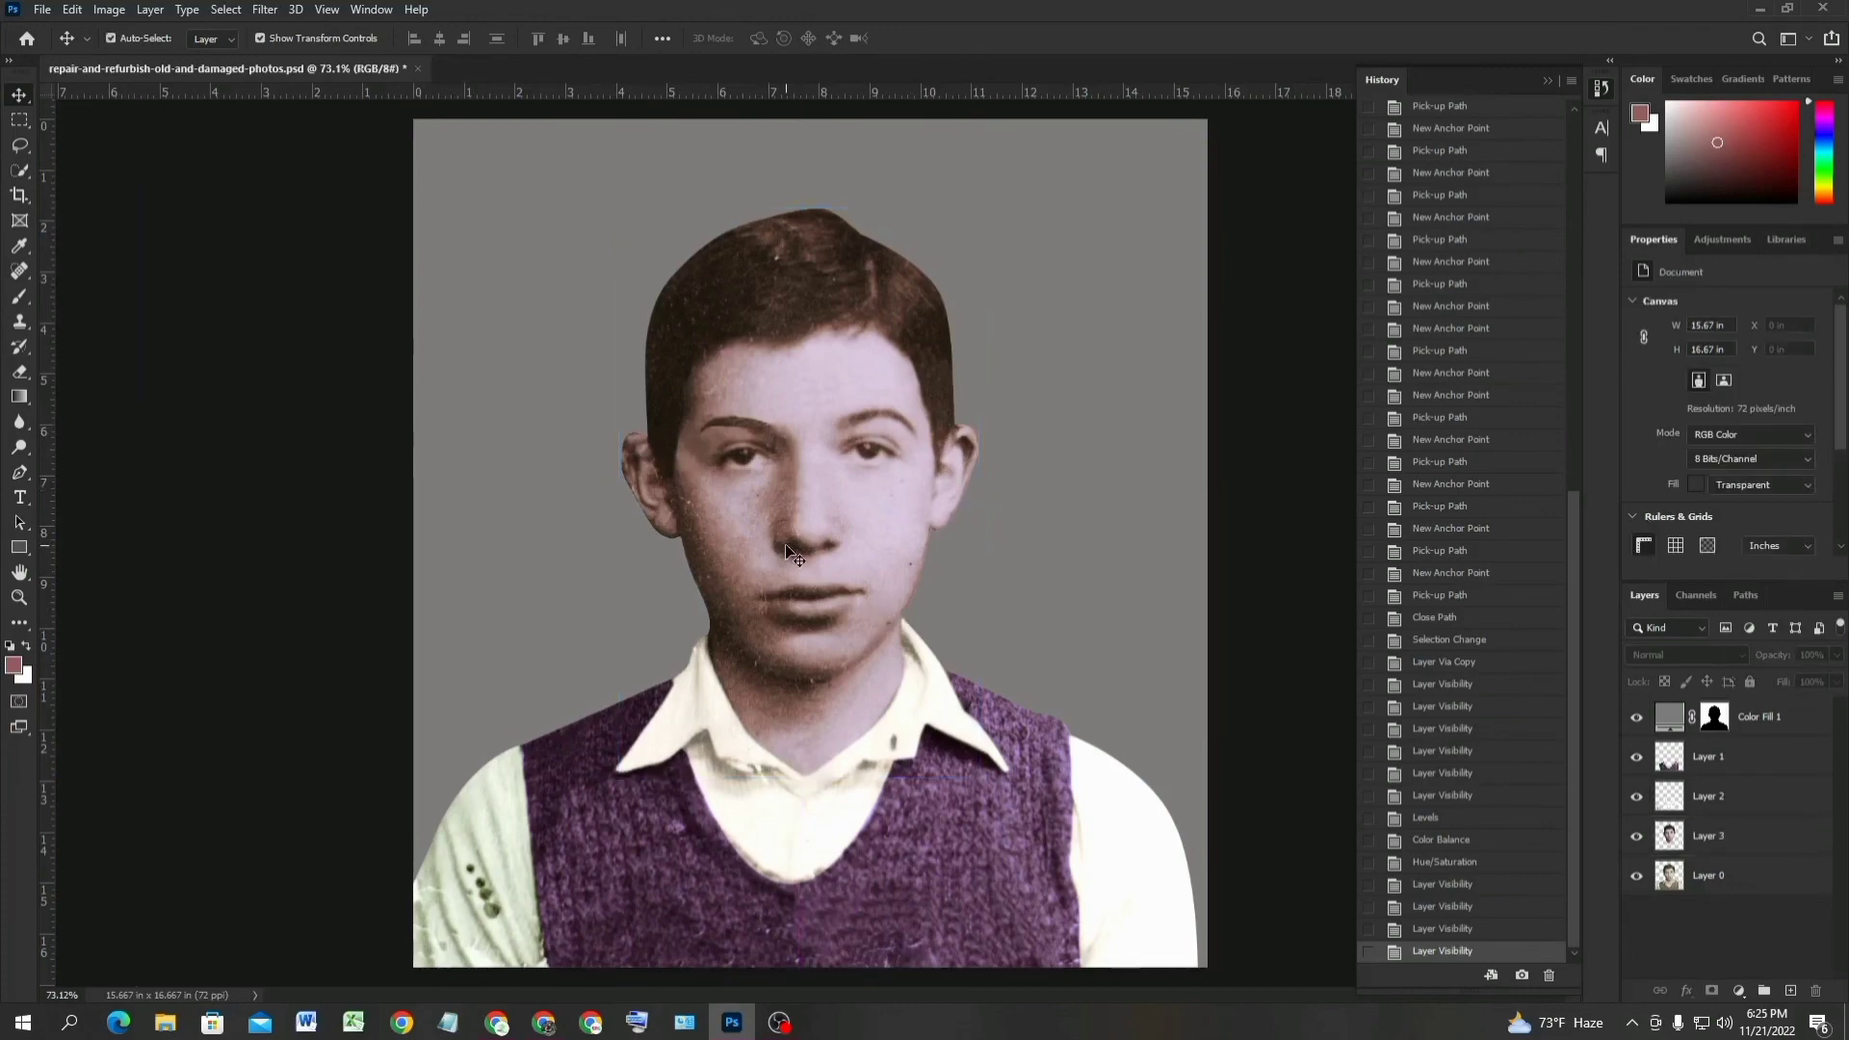
Compare the colorized portrait with the original photo by reverting the history to the opened image and returning to the latest state.
{"action": "scroll", "coordinate": [794, 554], "scroll_direction": "down", "scroll_amount": 2}
{"action": "scroll", "coordinate": [796, 576], "scroll_direction": "up", "scroll_amount": 5}
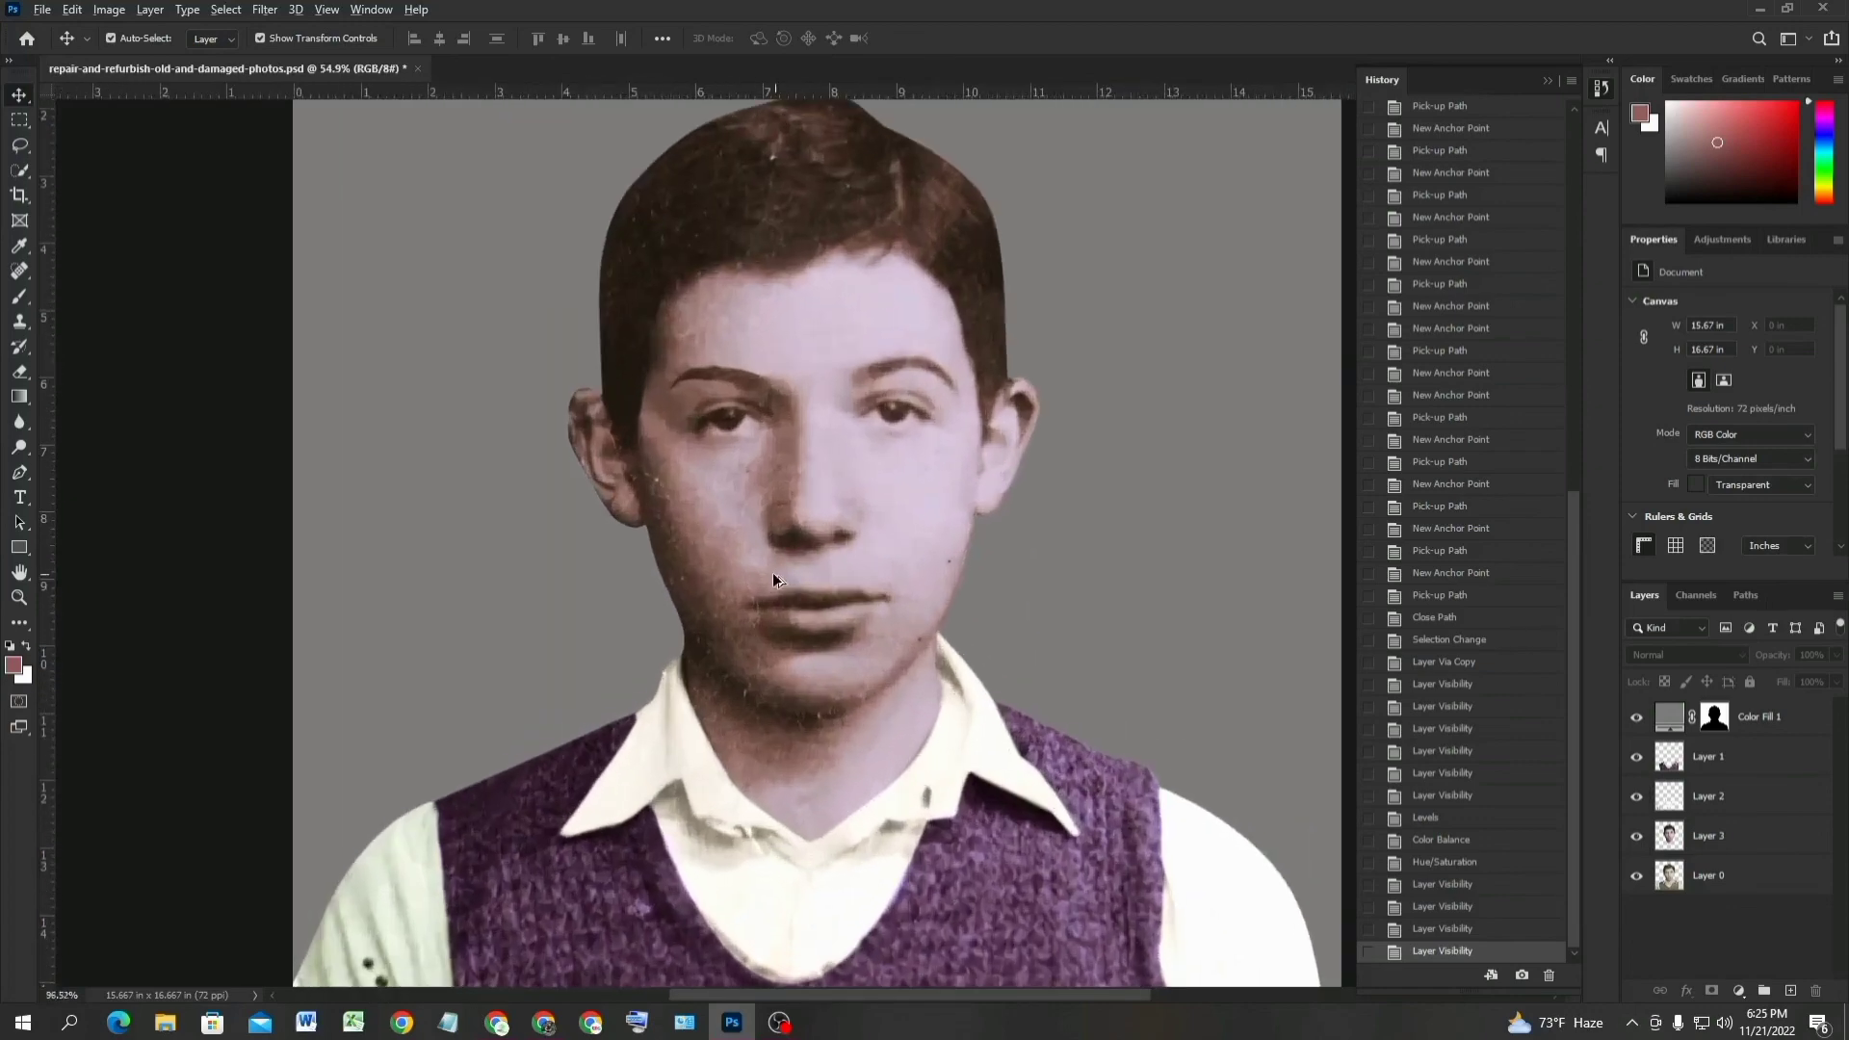
{"action": "scroll", "coordinate": [665, 554], "scroll_direction": "down", "scroll_amount": 4}
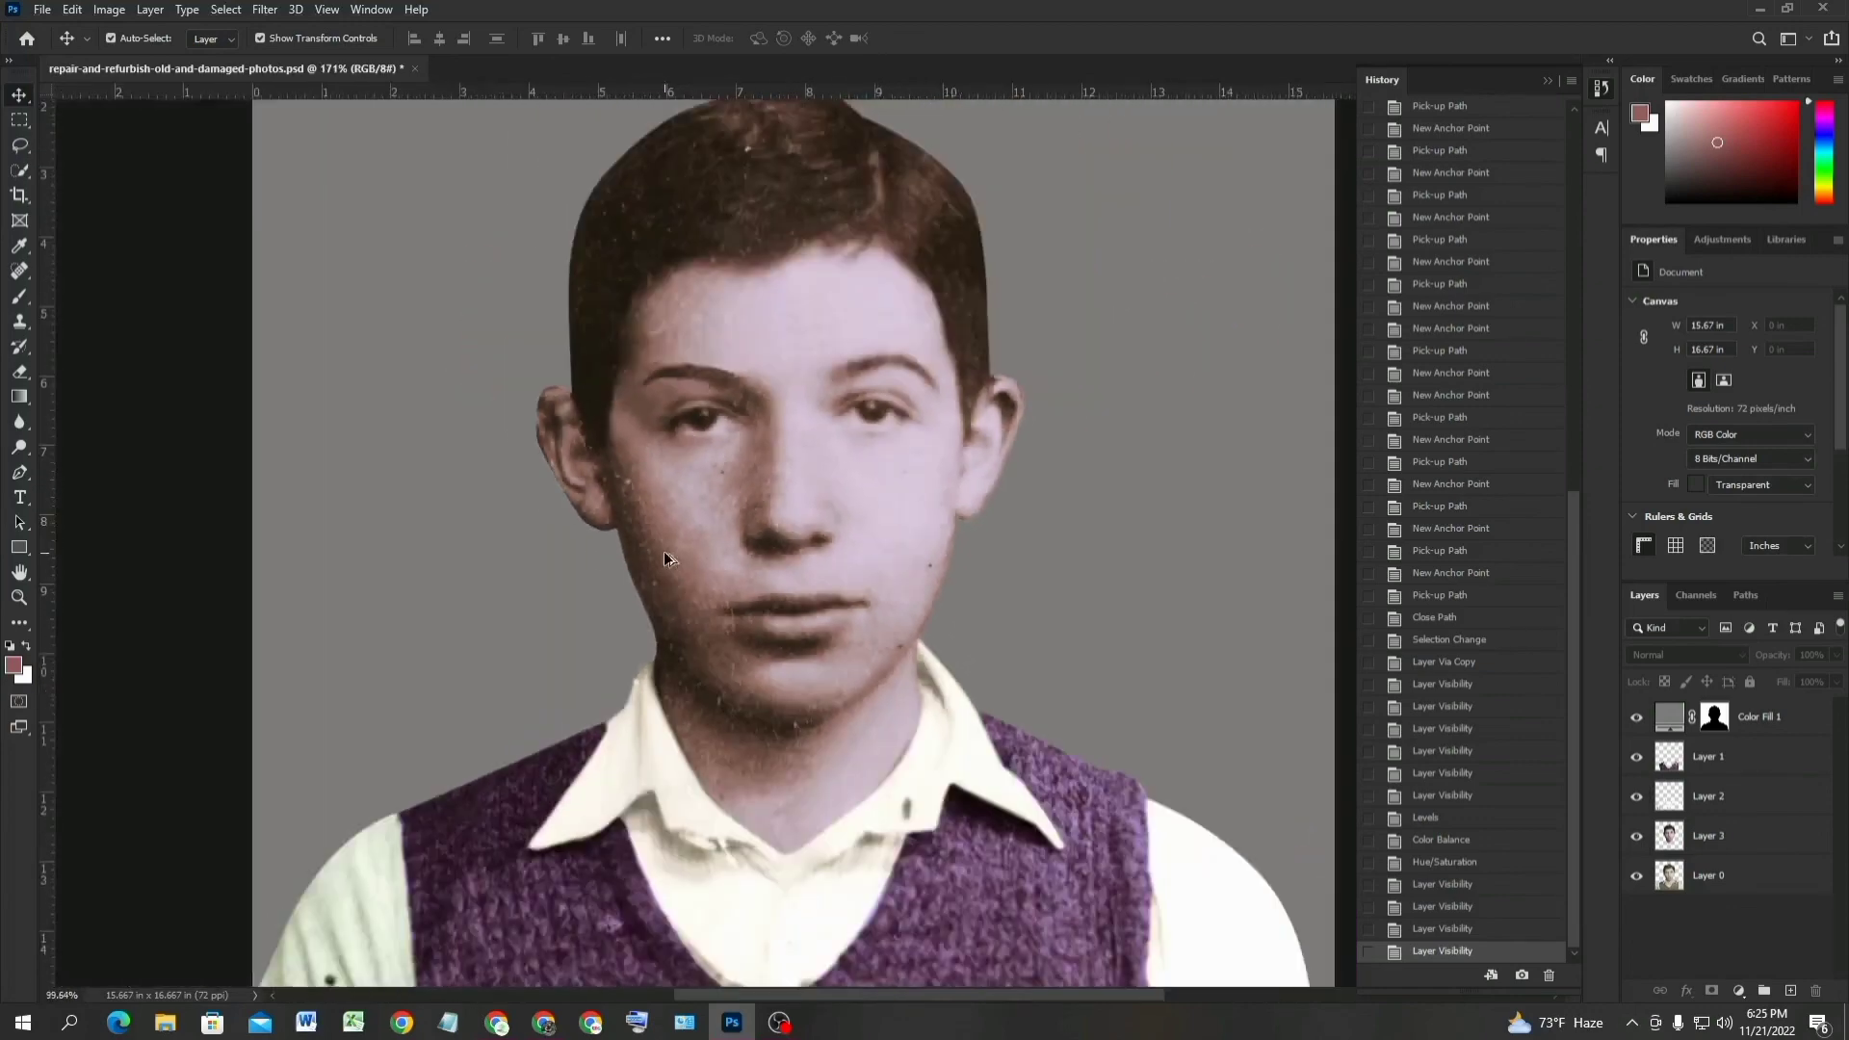
{"action": "scroll", "coordinate": [760, 583], "scroll_direction": "down", "scroll_amount": 2}
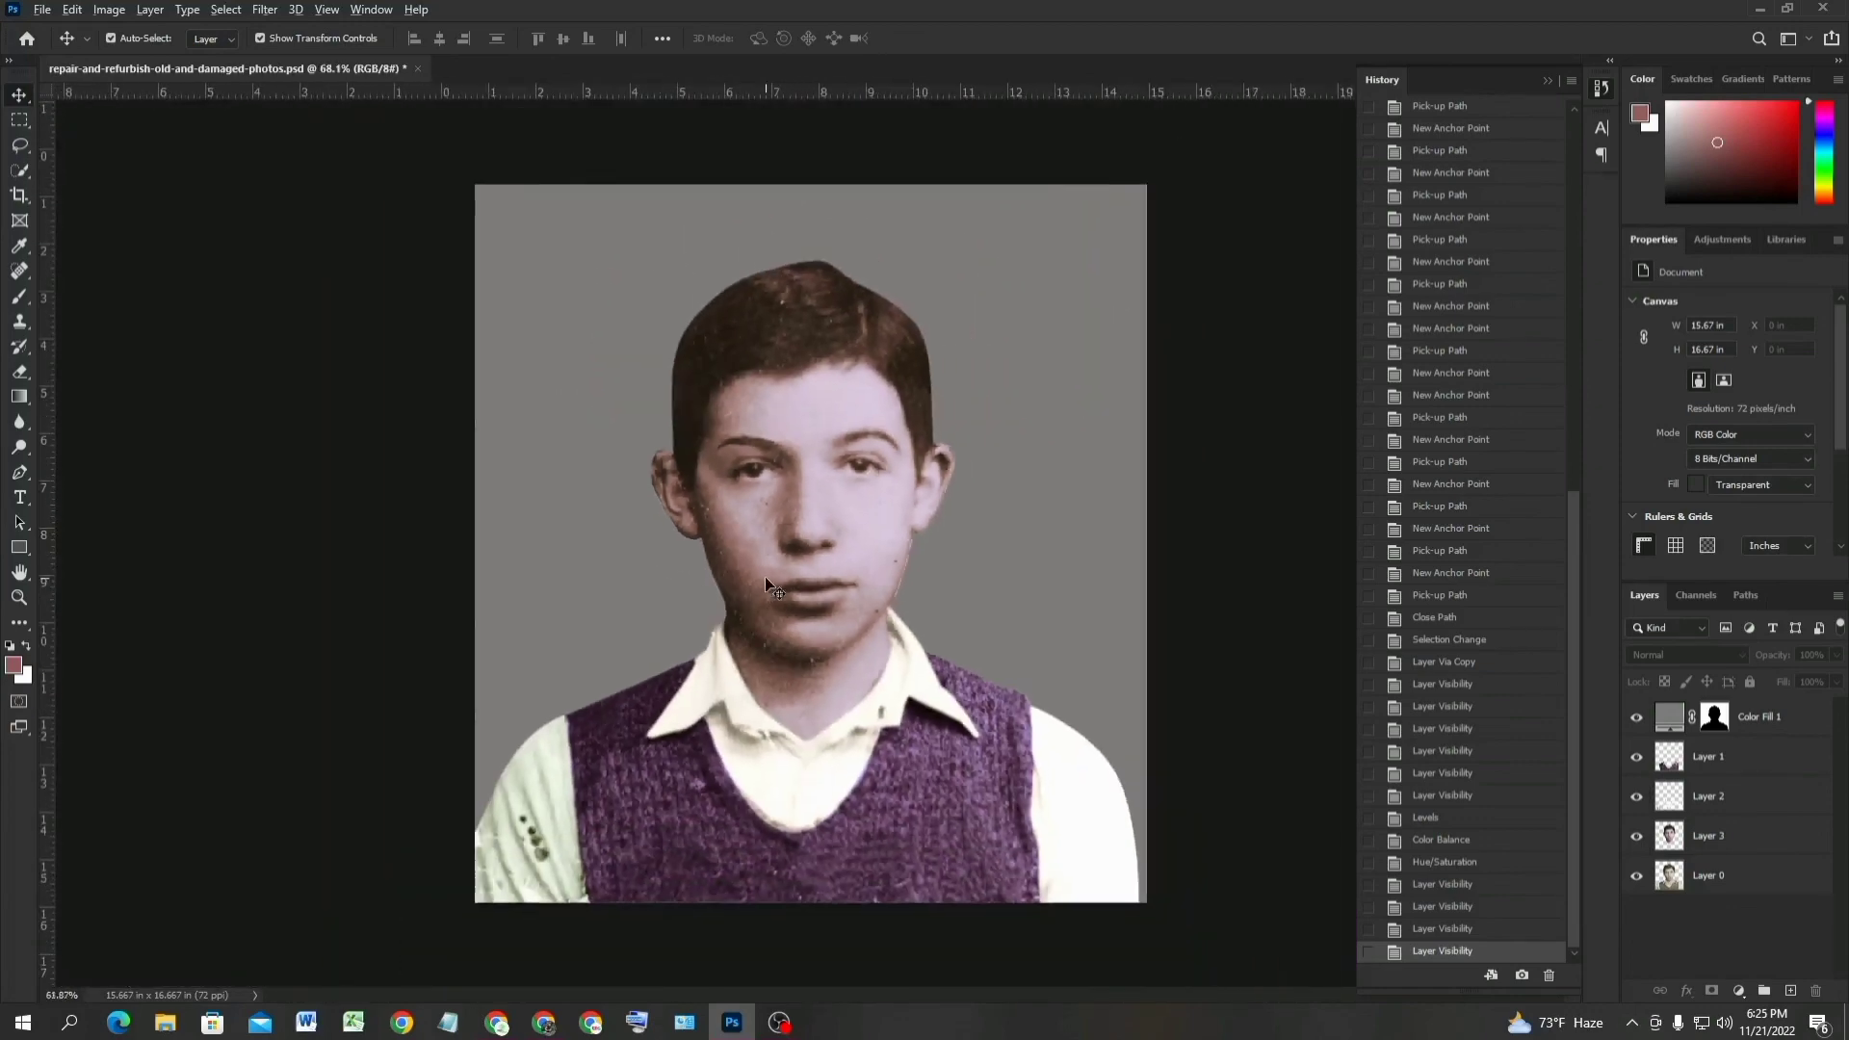
{"action": "scroll", "coordinate": [1453, 570], "scroll_direction": "up", "scroll_amount": 3}
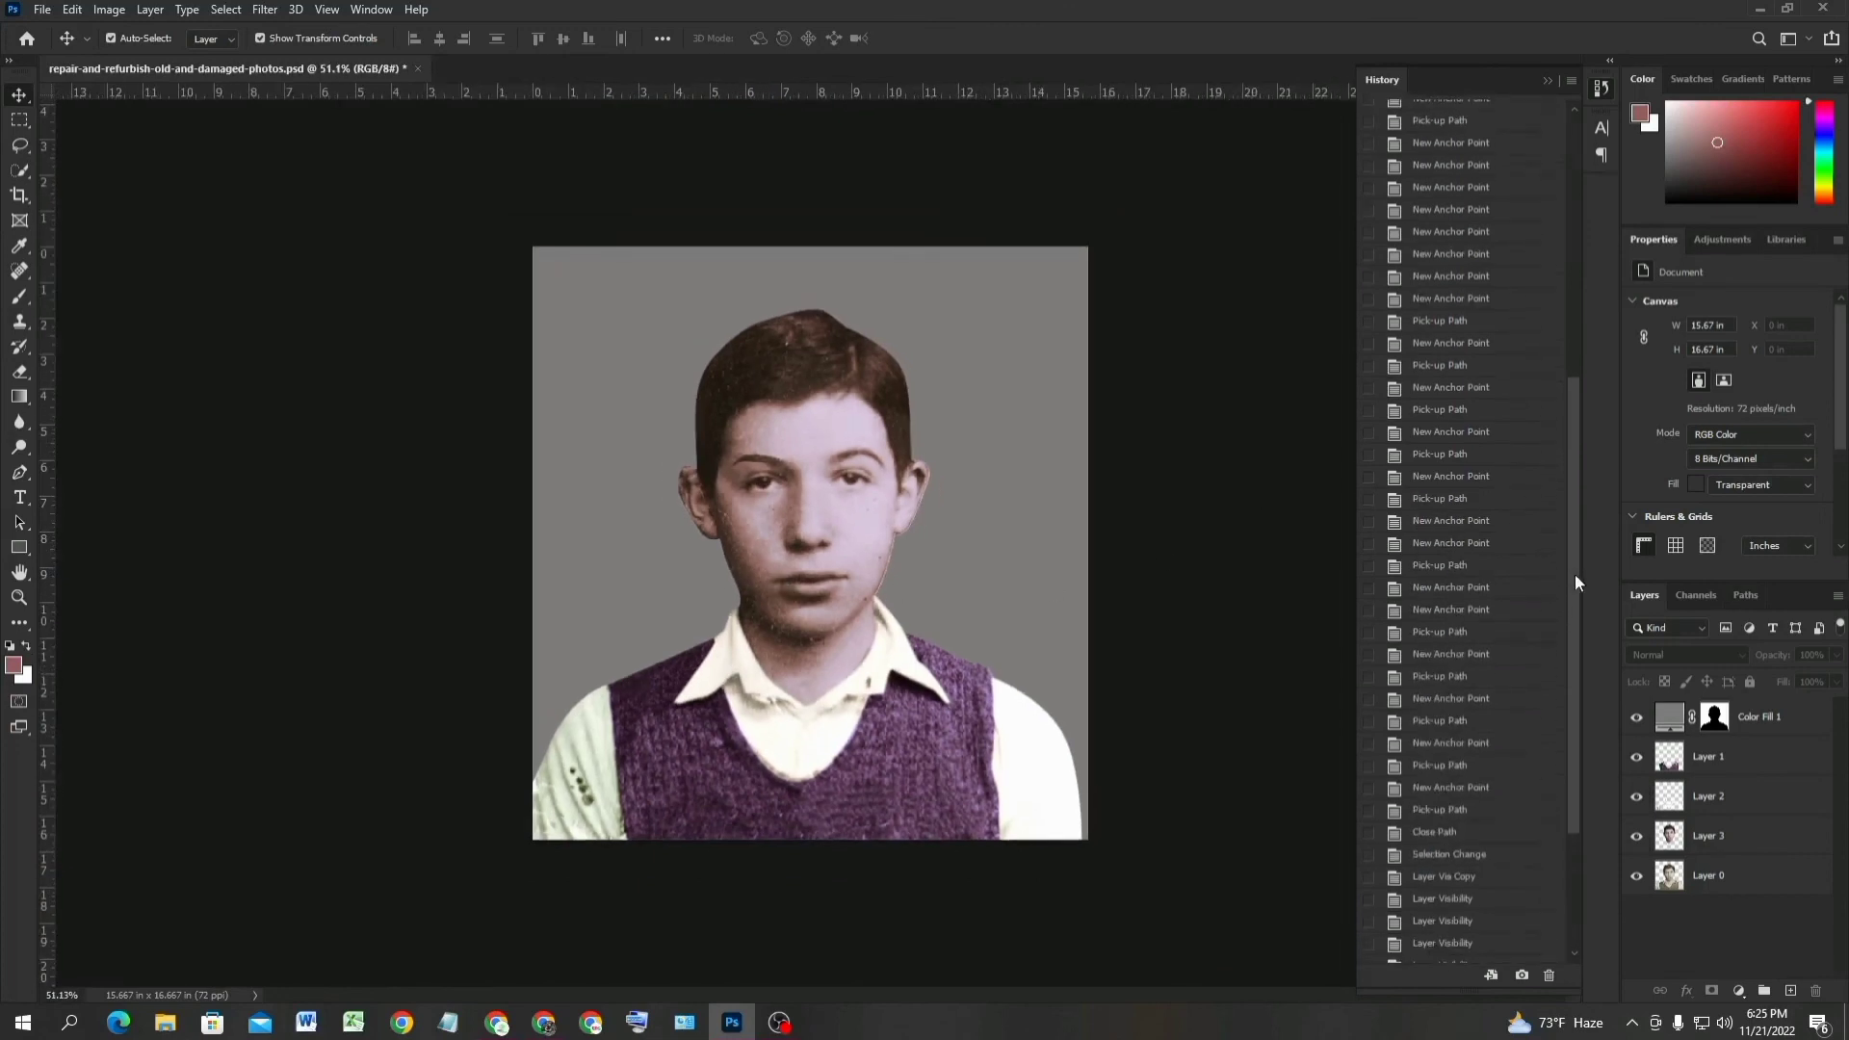
{"action": "left_click_drag", "start_coordinate": [1574, 574], "coordinate": [1577, 241]}
{"action": "left_click", "coordinate": [1484, 122]}
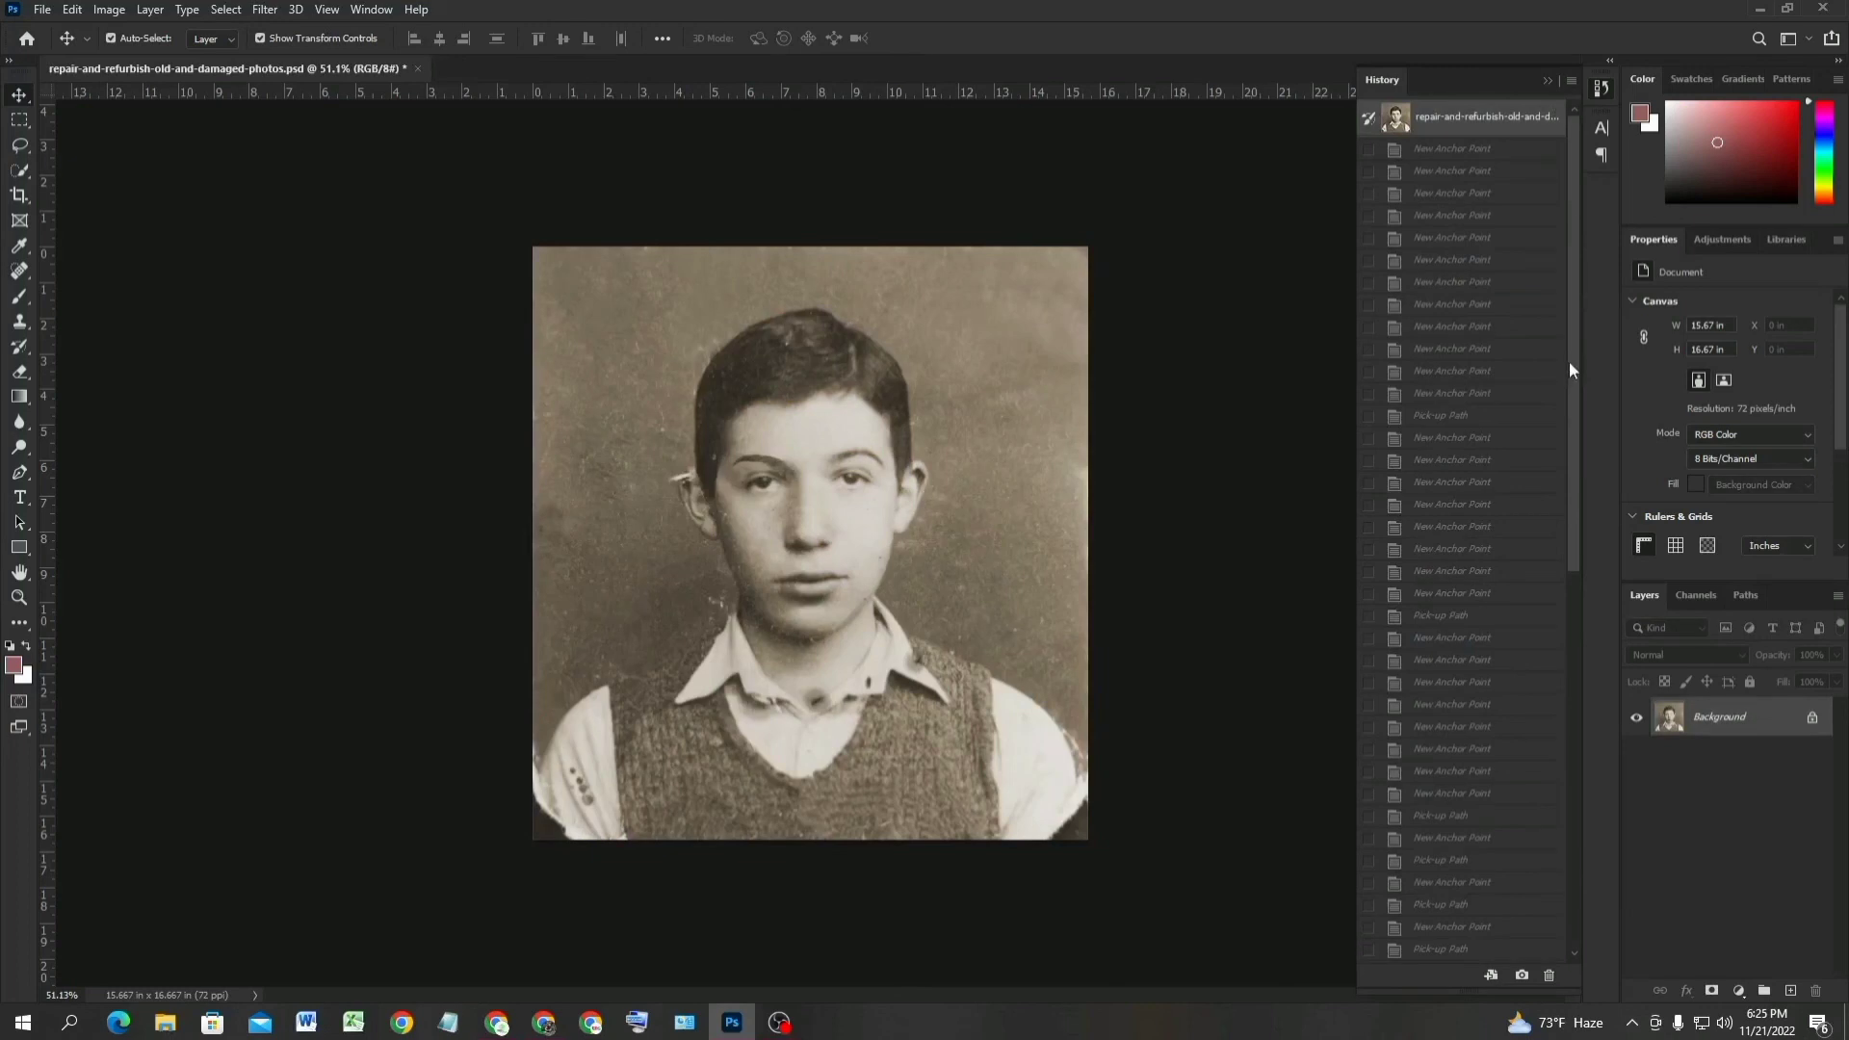
{"action": "left_click_drag", "start_coordinate": [1572, 372], "coordinate": [1619, 961]}
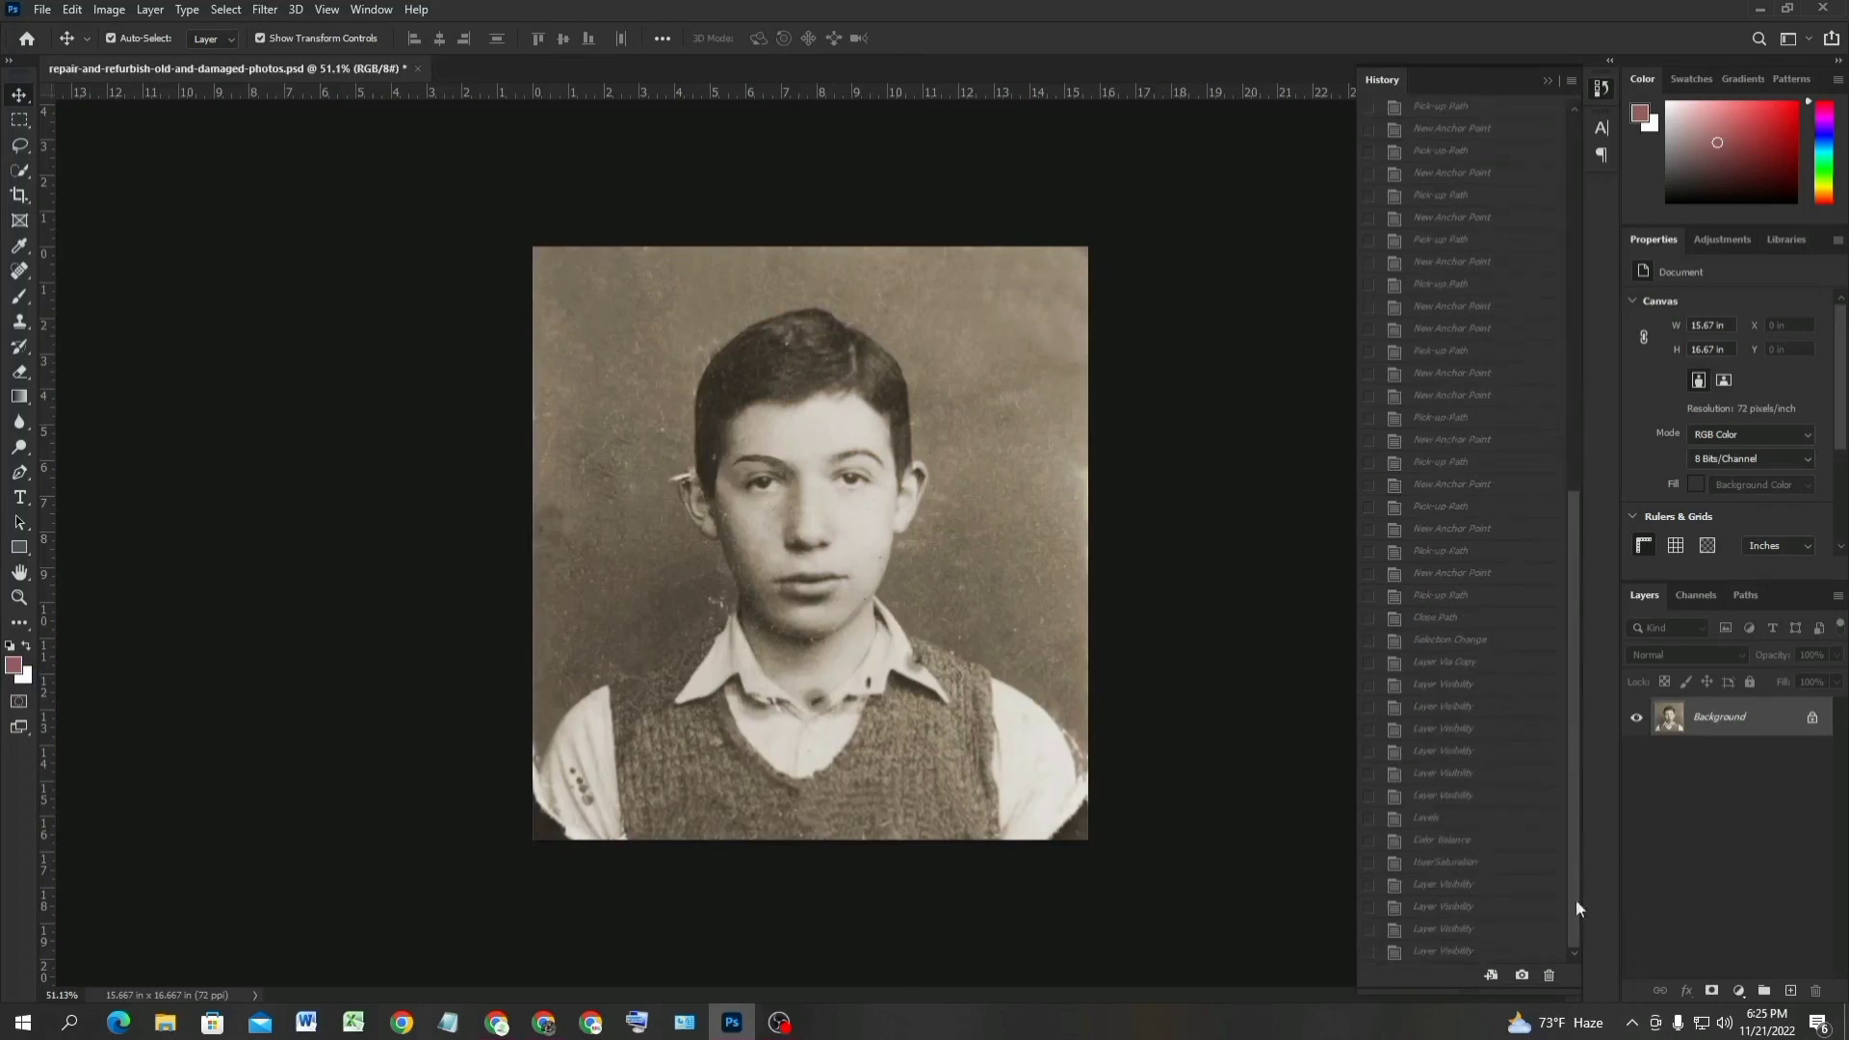
{"action": "left_click", "coordinate": [1516, 952]}
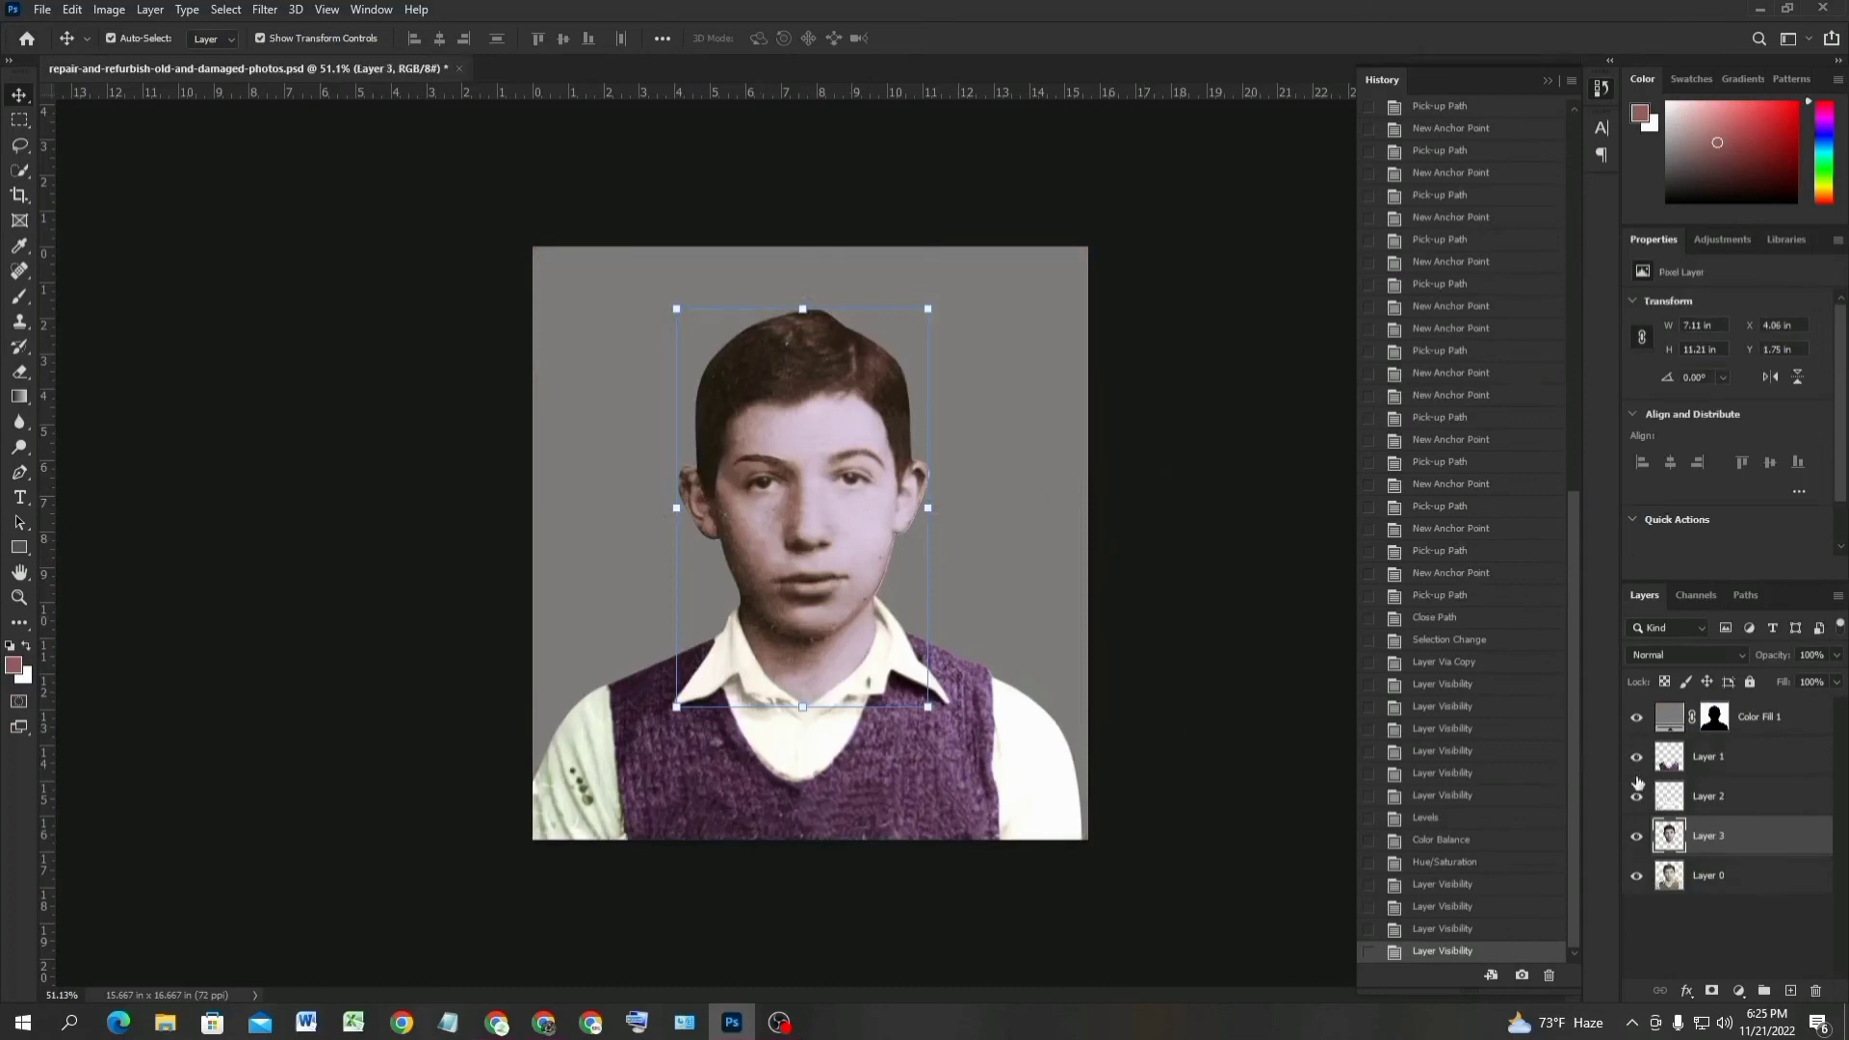
{"action": "left_click_drag", "start_coordinate": [1575, 670], "coordinate": [1576, 343]}
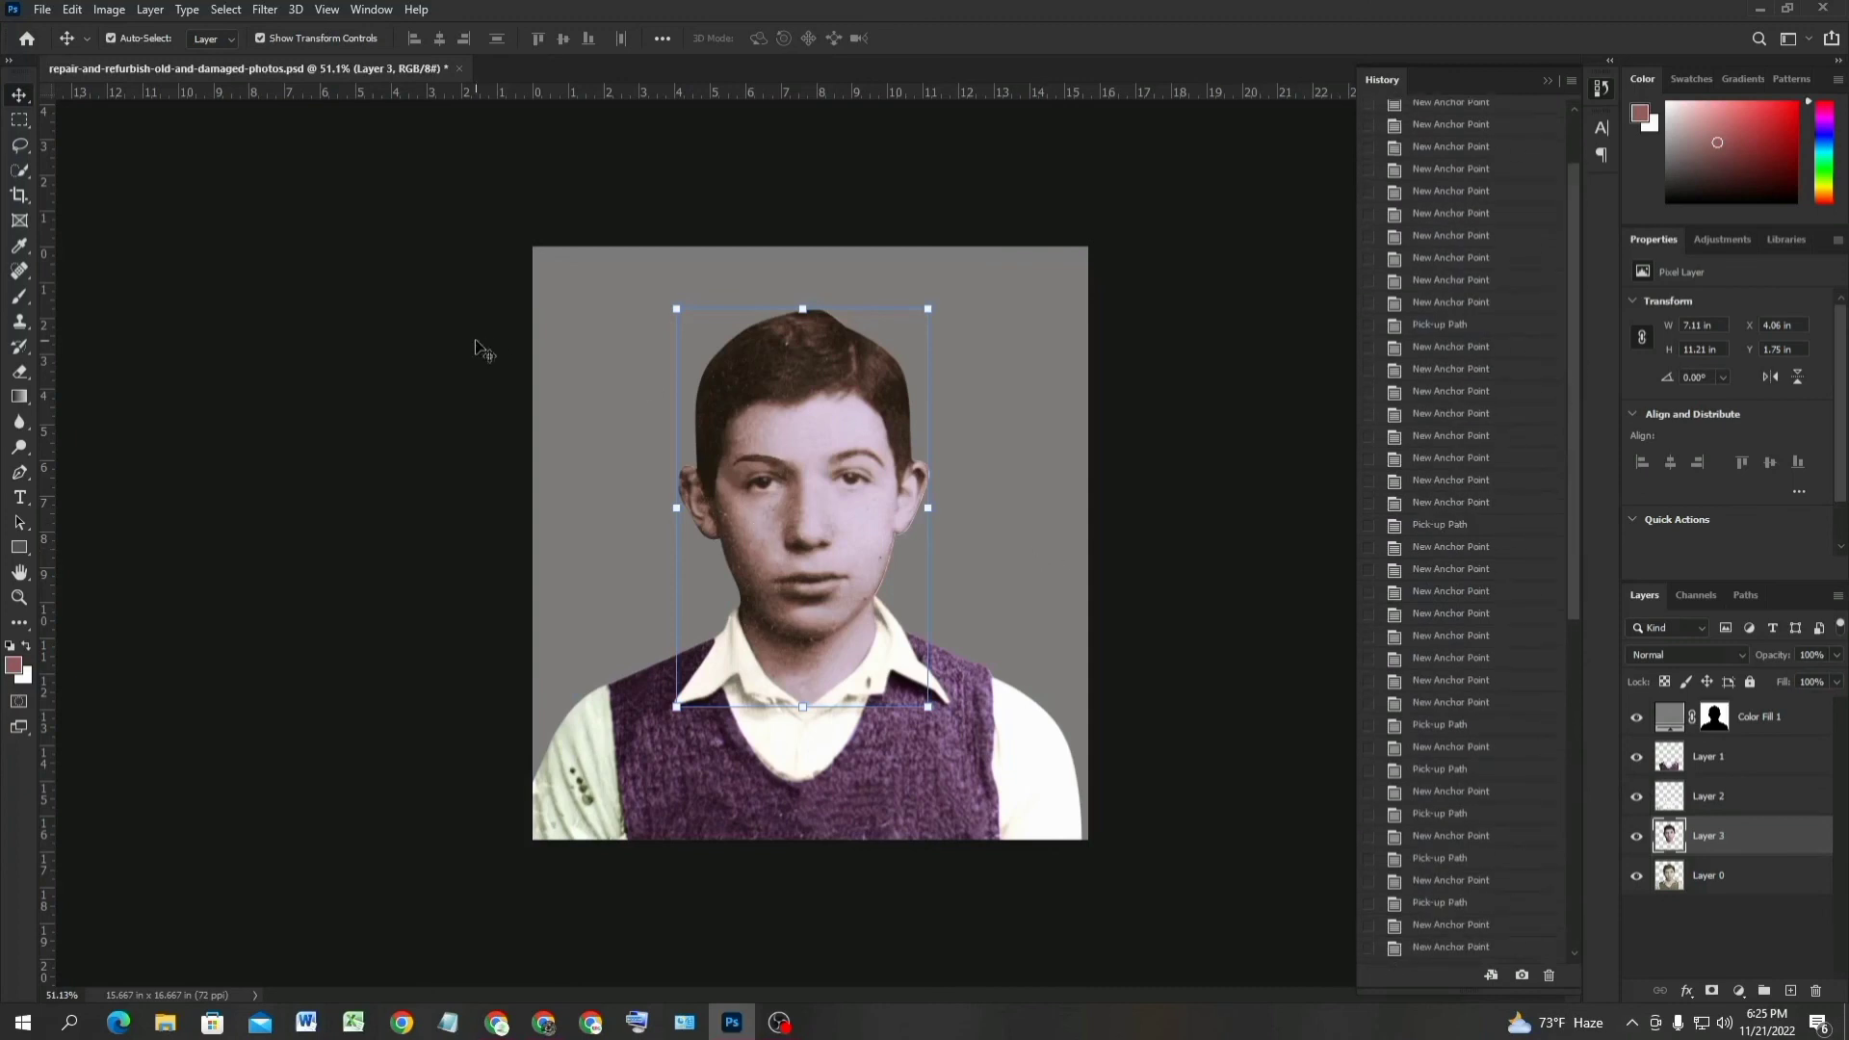